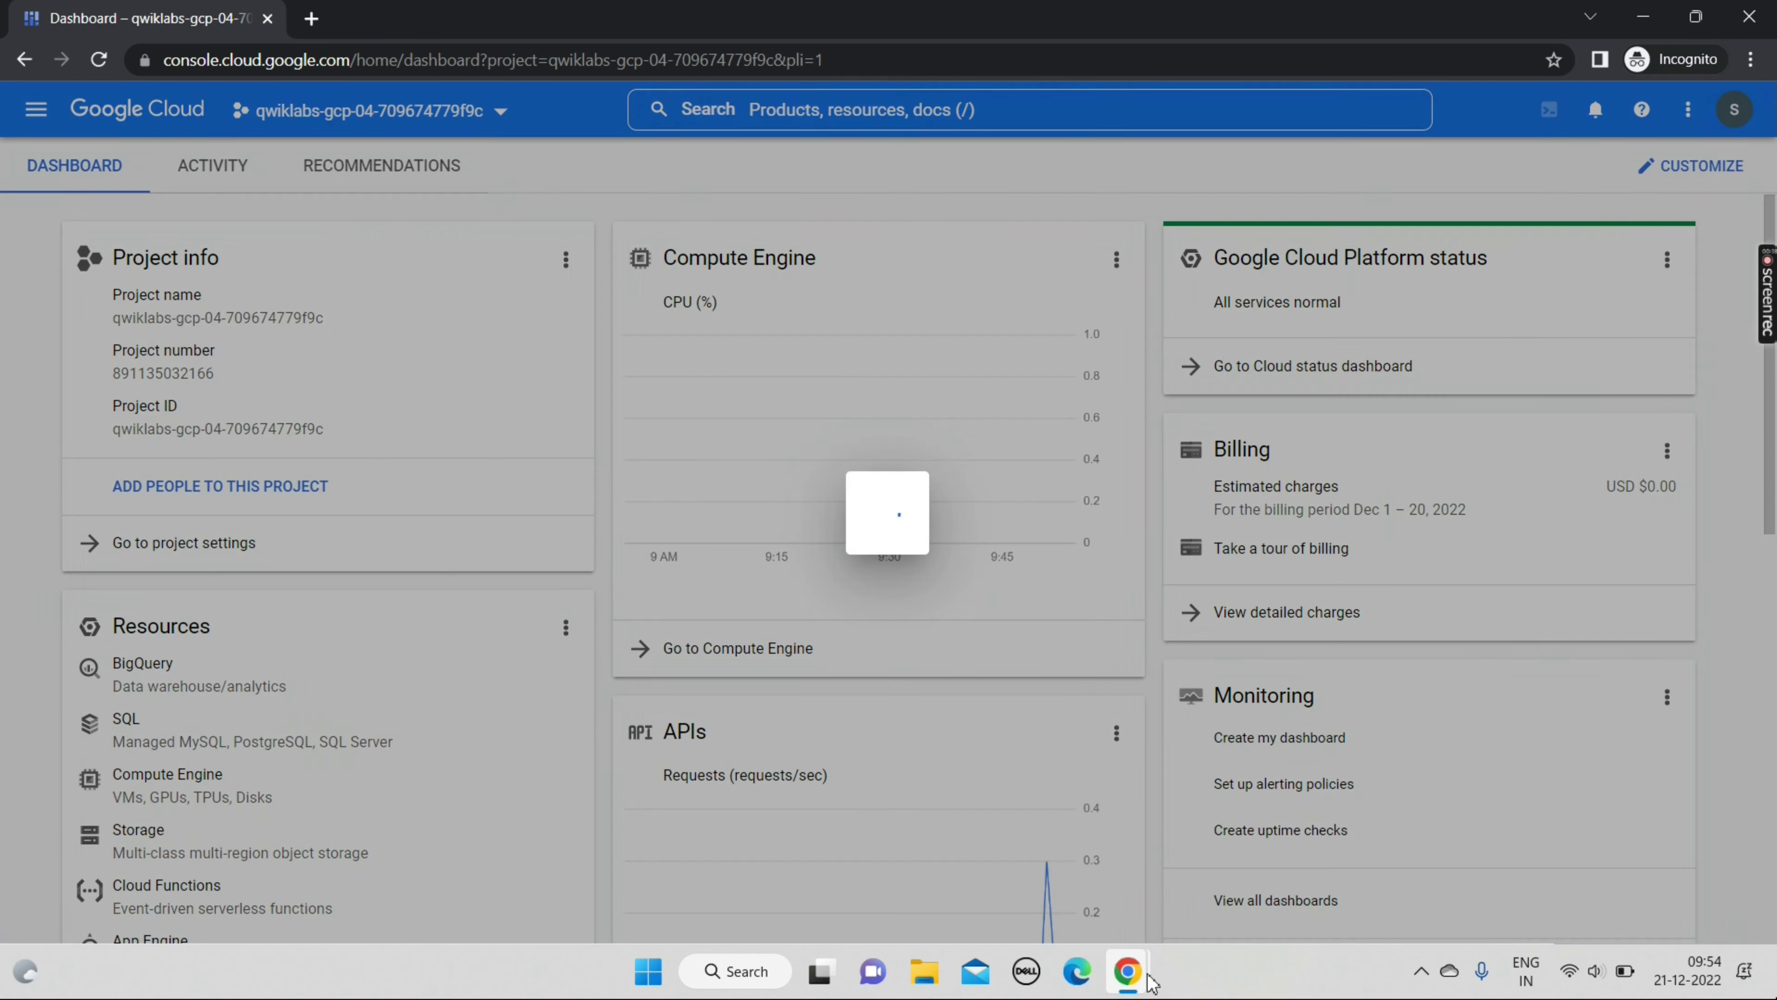
Accept the Google Cloud terms of service with India as the country, and activate Cloud Shell.
mouse_move(1127, 971)
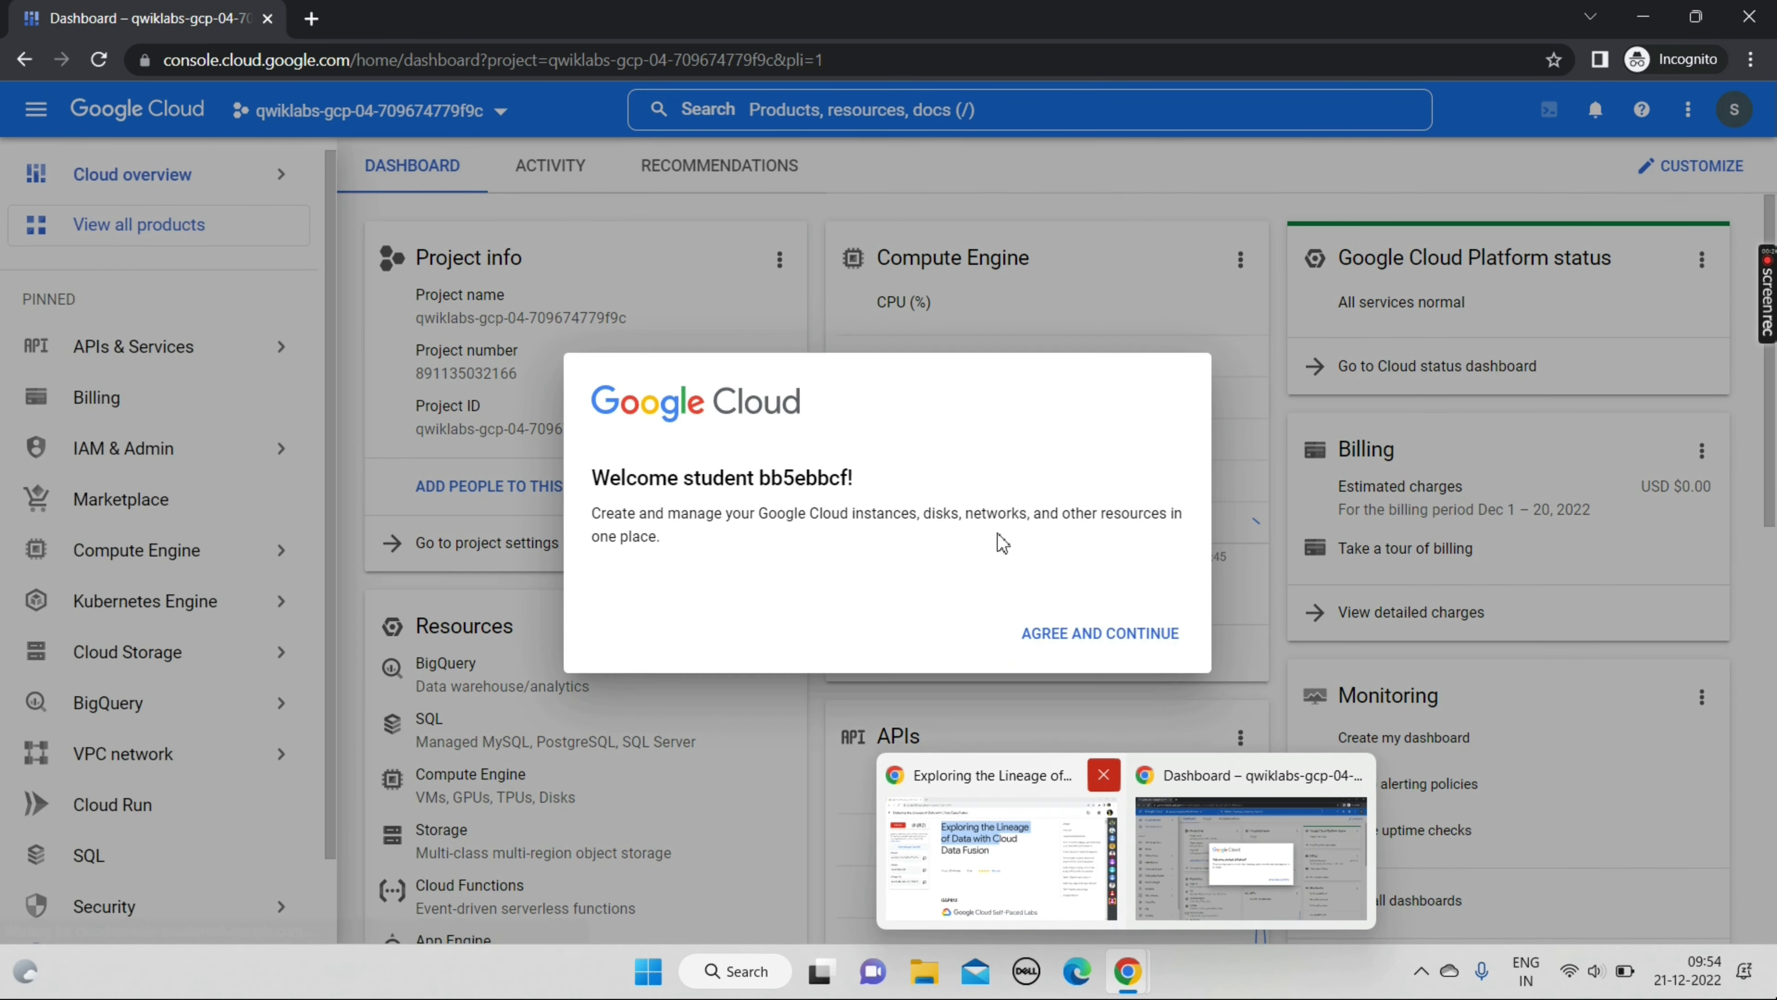
click(675, 632)
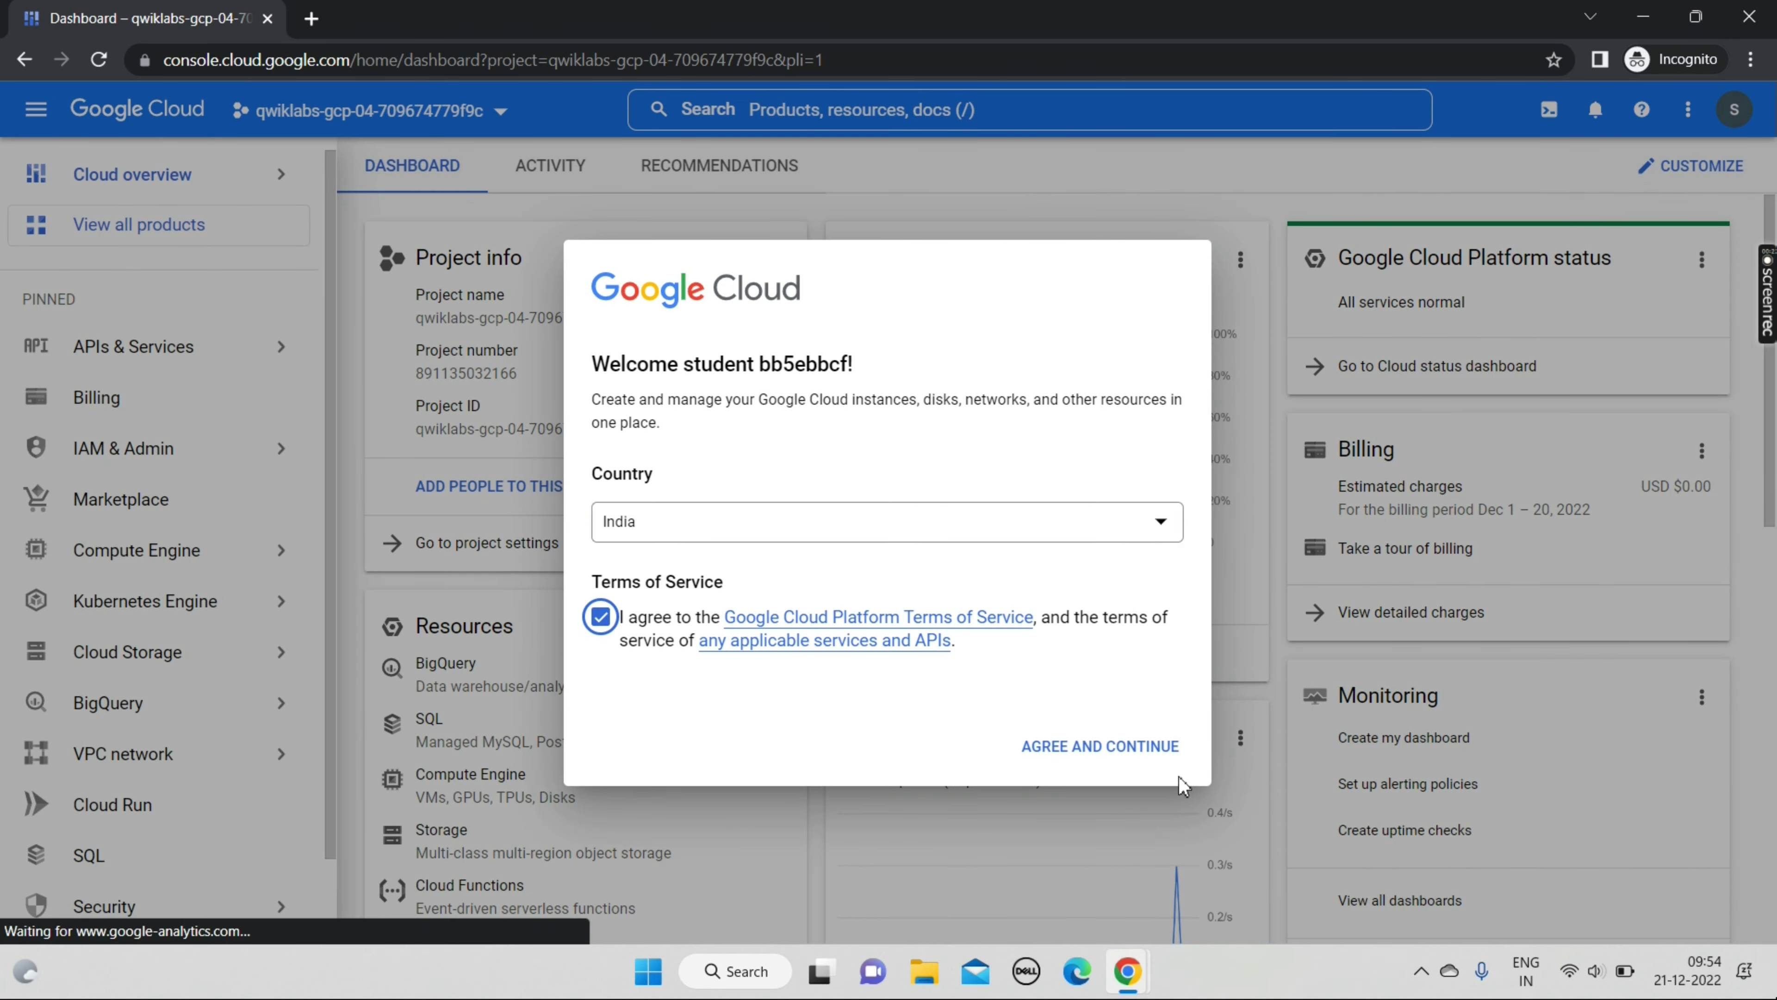
click(1161, 756)
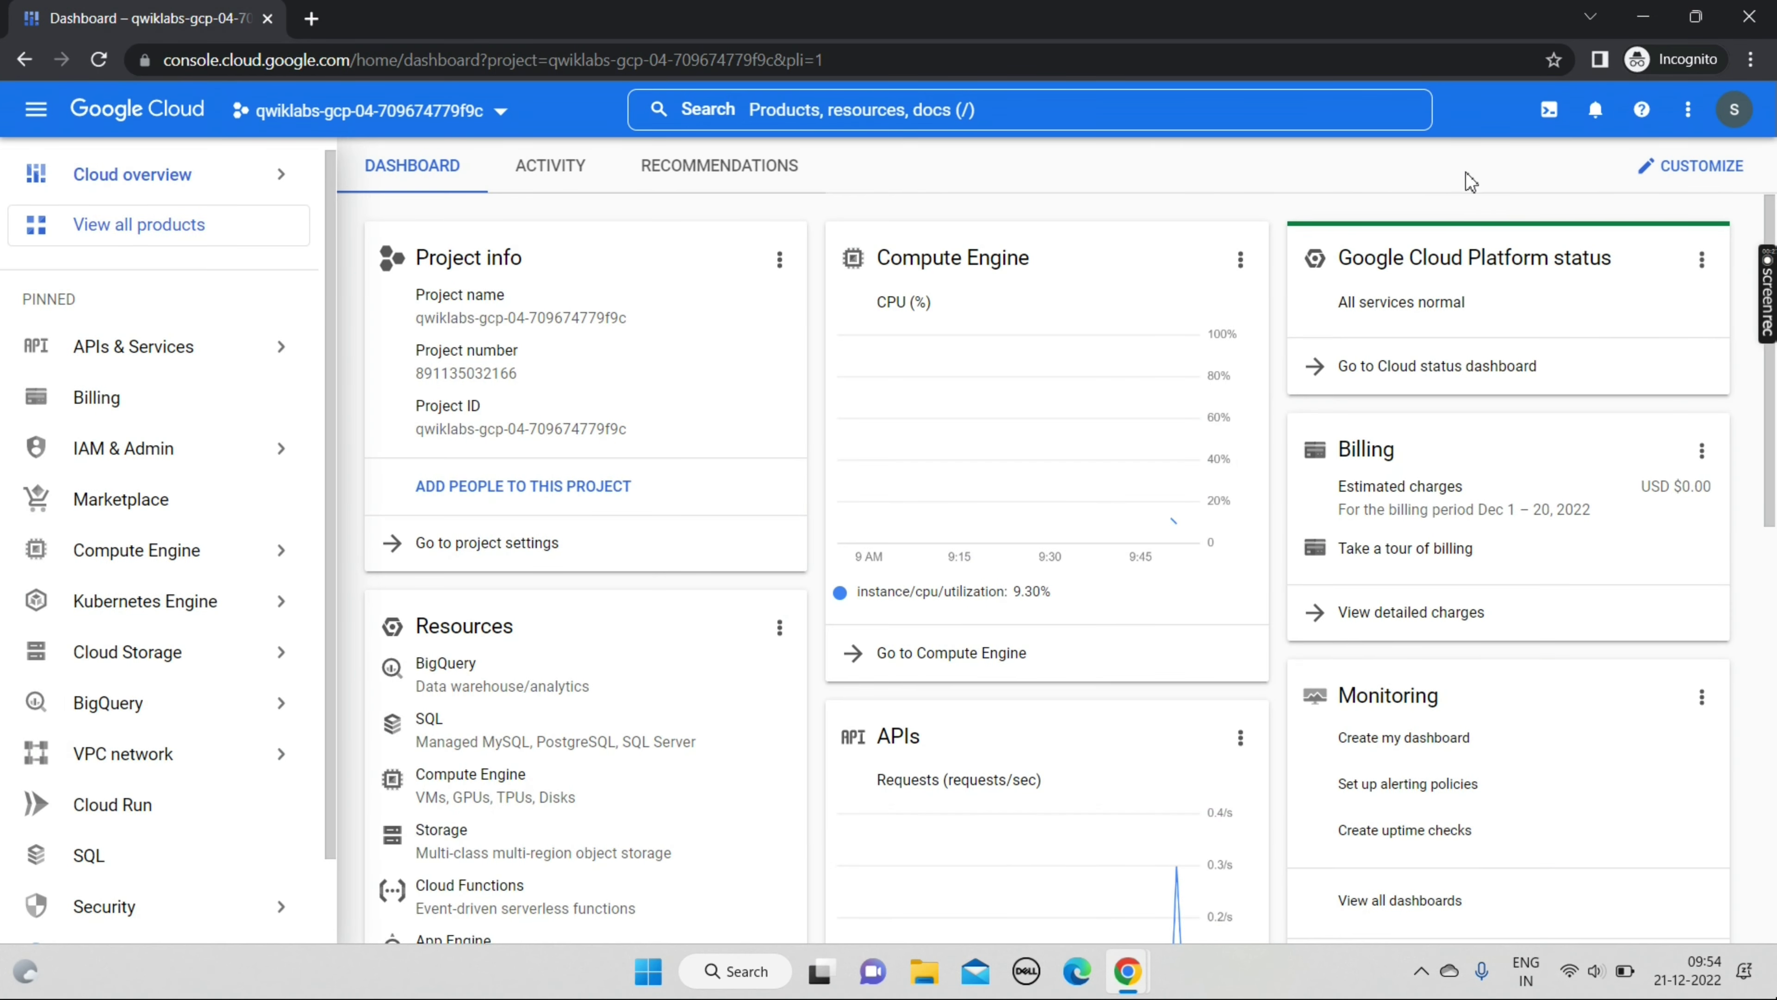
click(1549, 109)
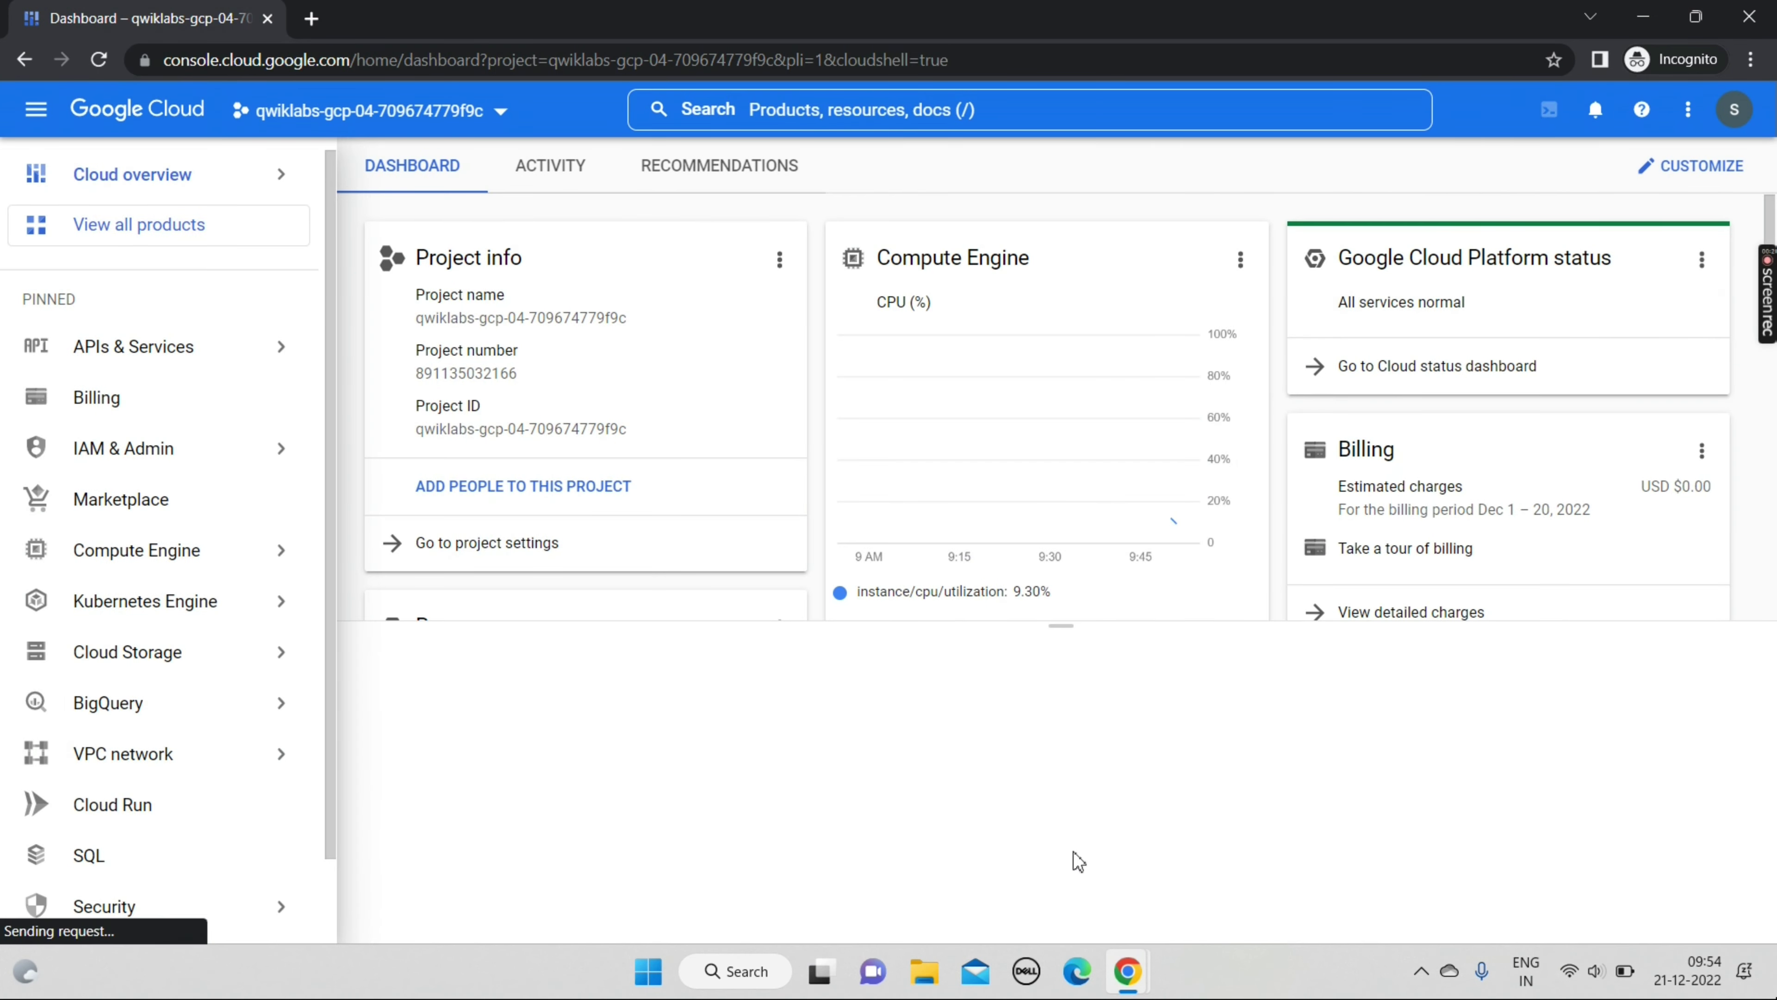
Switch to the lab instructions and read the project permissions check under Setup and requirements.
mouse_move(1120, 974)
click(1020, 858)
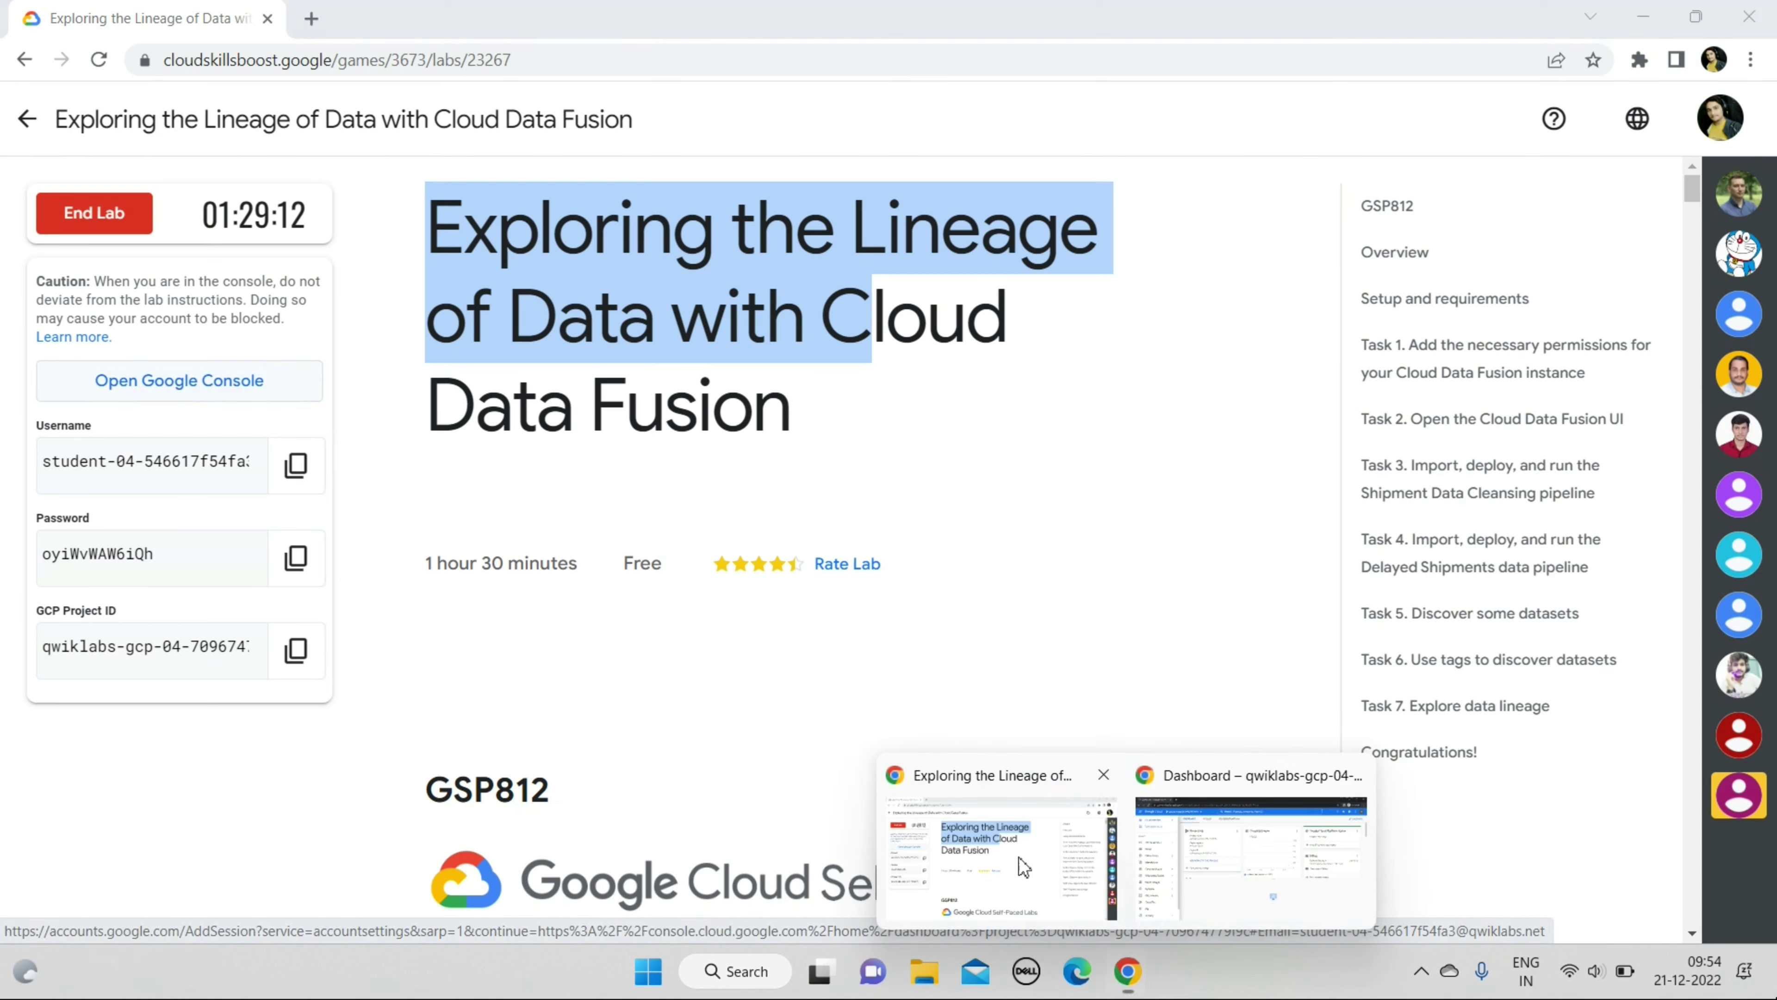
click(1401, 377)
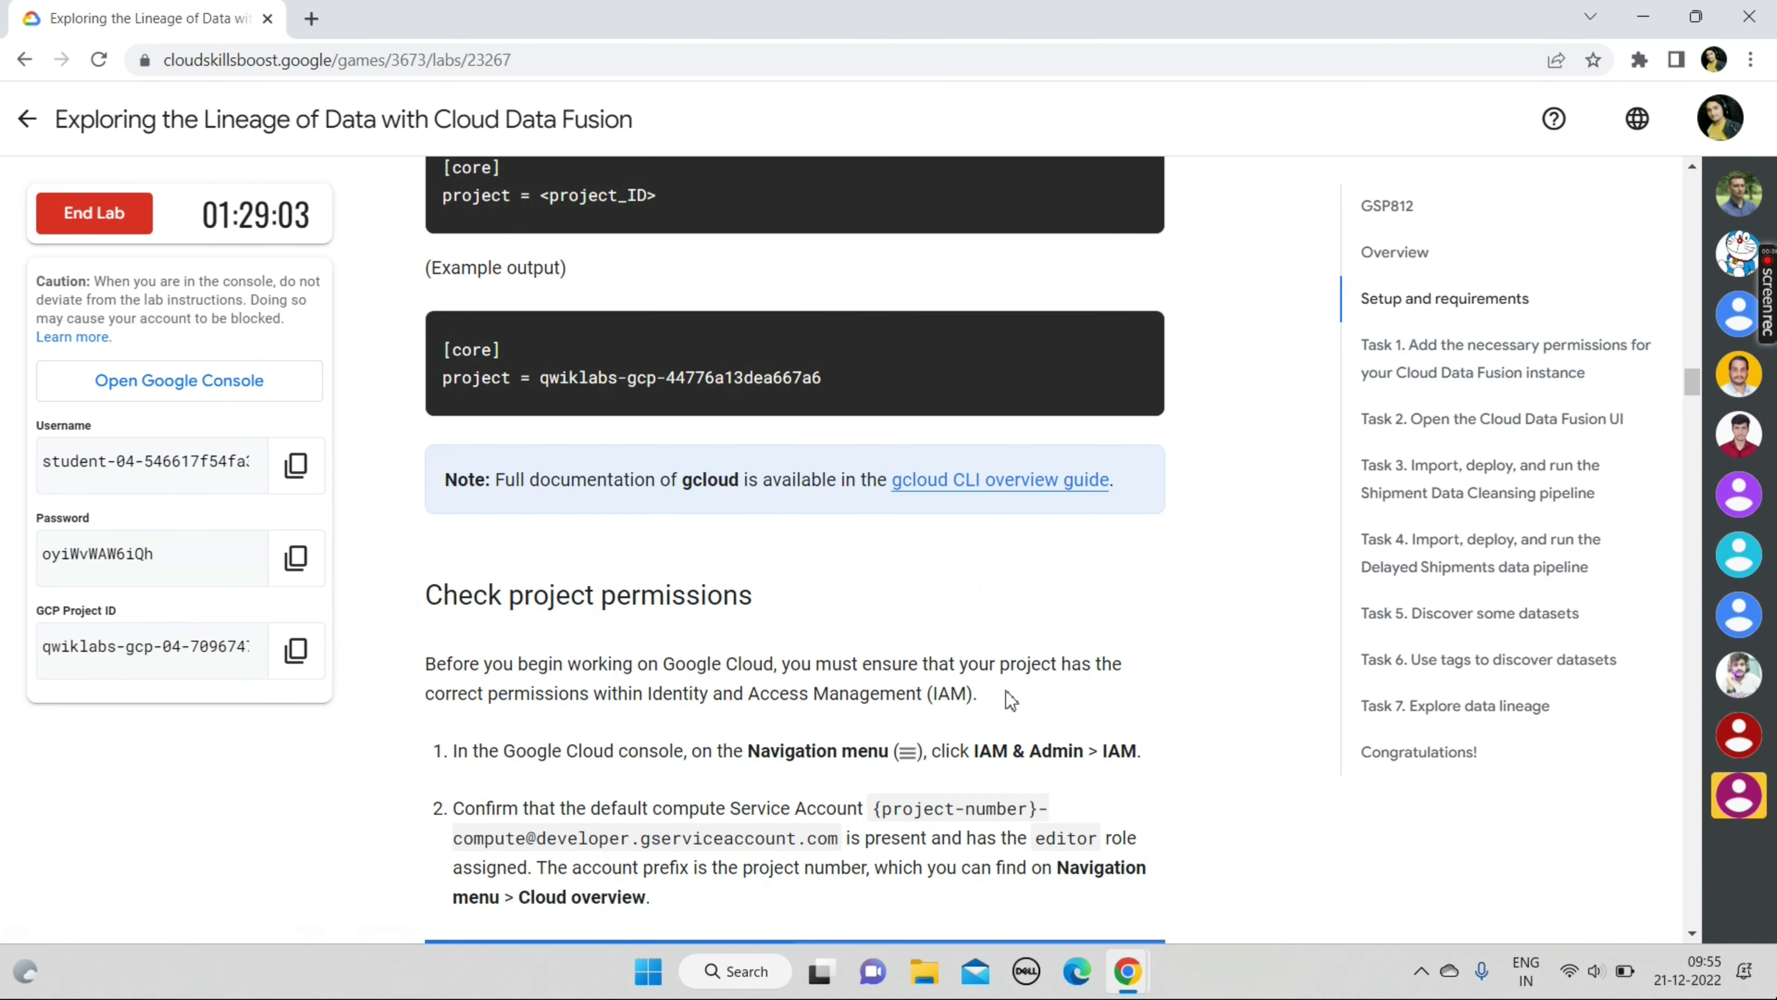
drag(975, 751, 1071, 744)
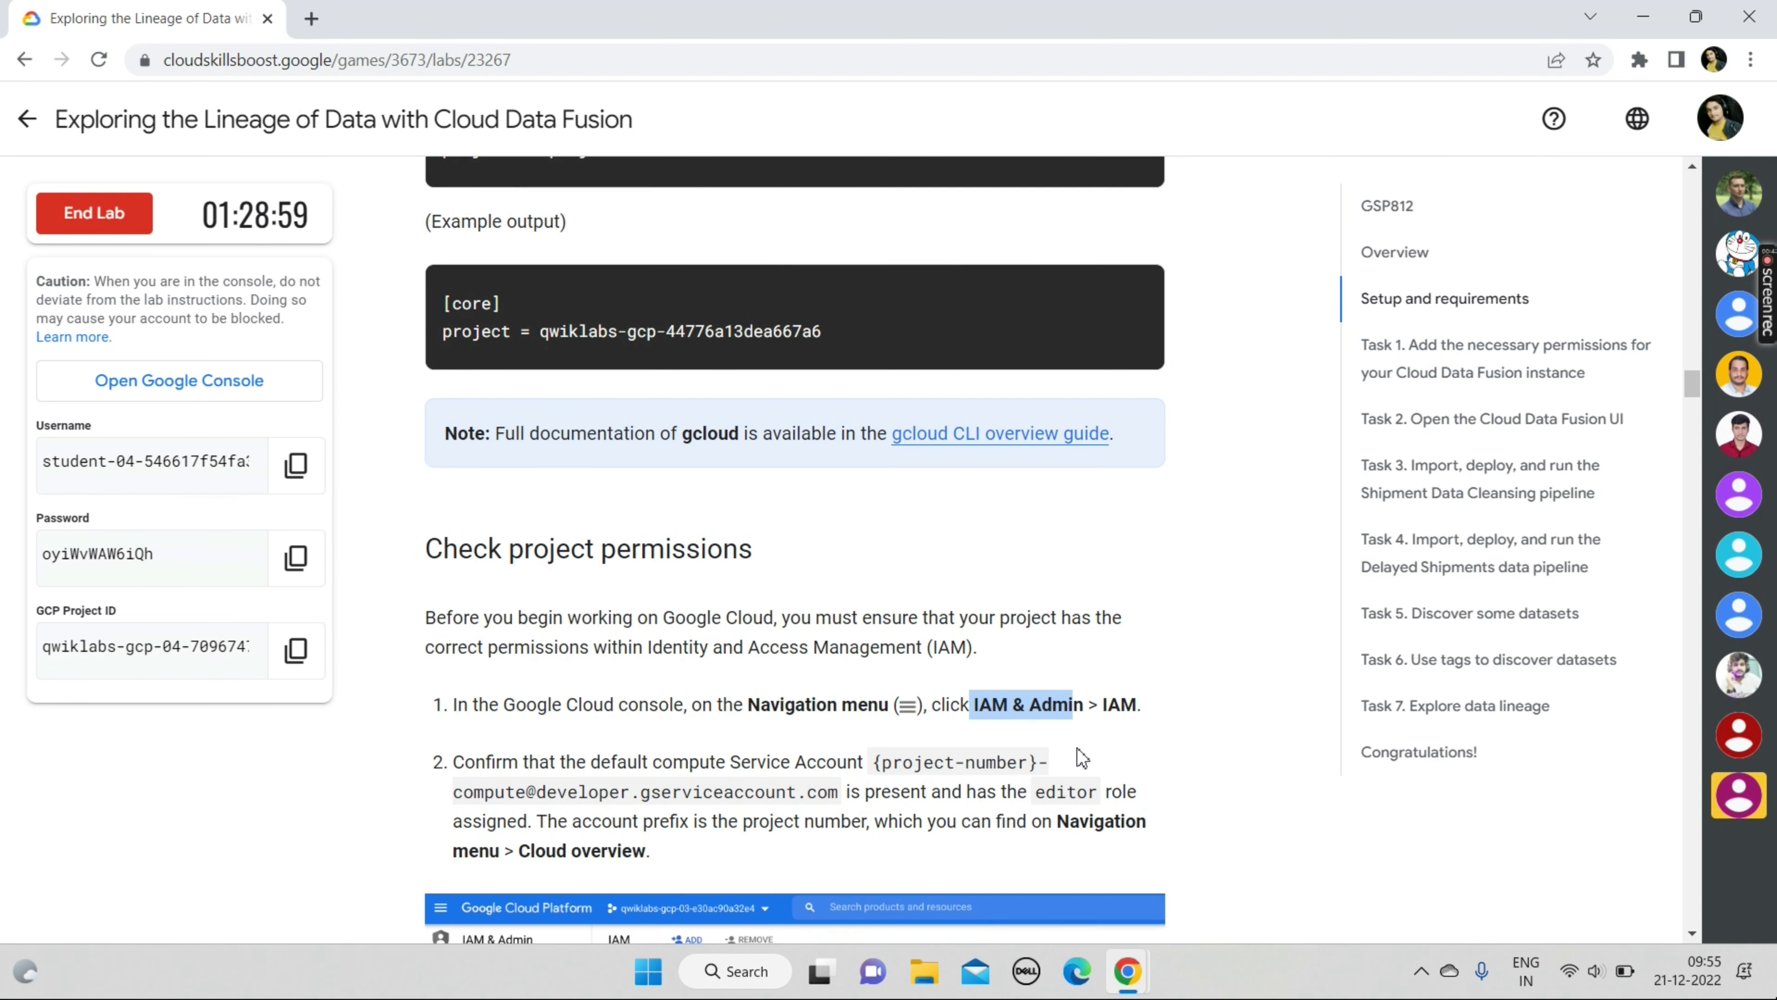
scroll(1080, 751, down, 10)
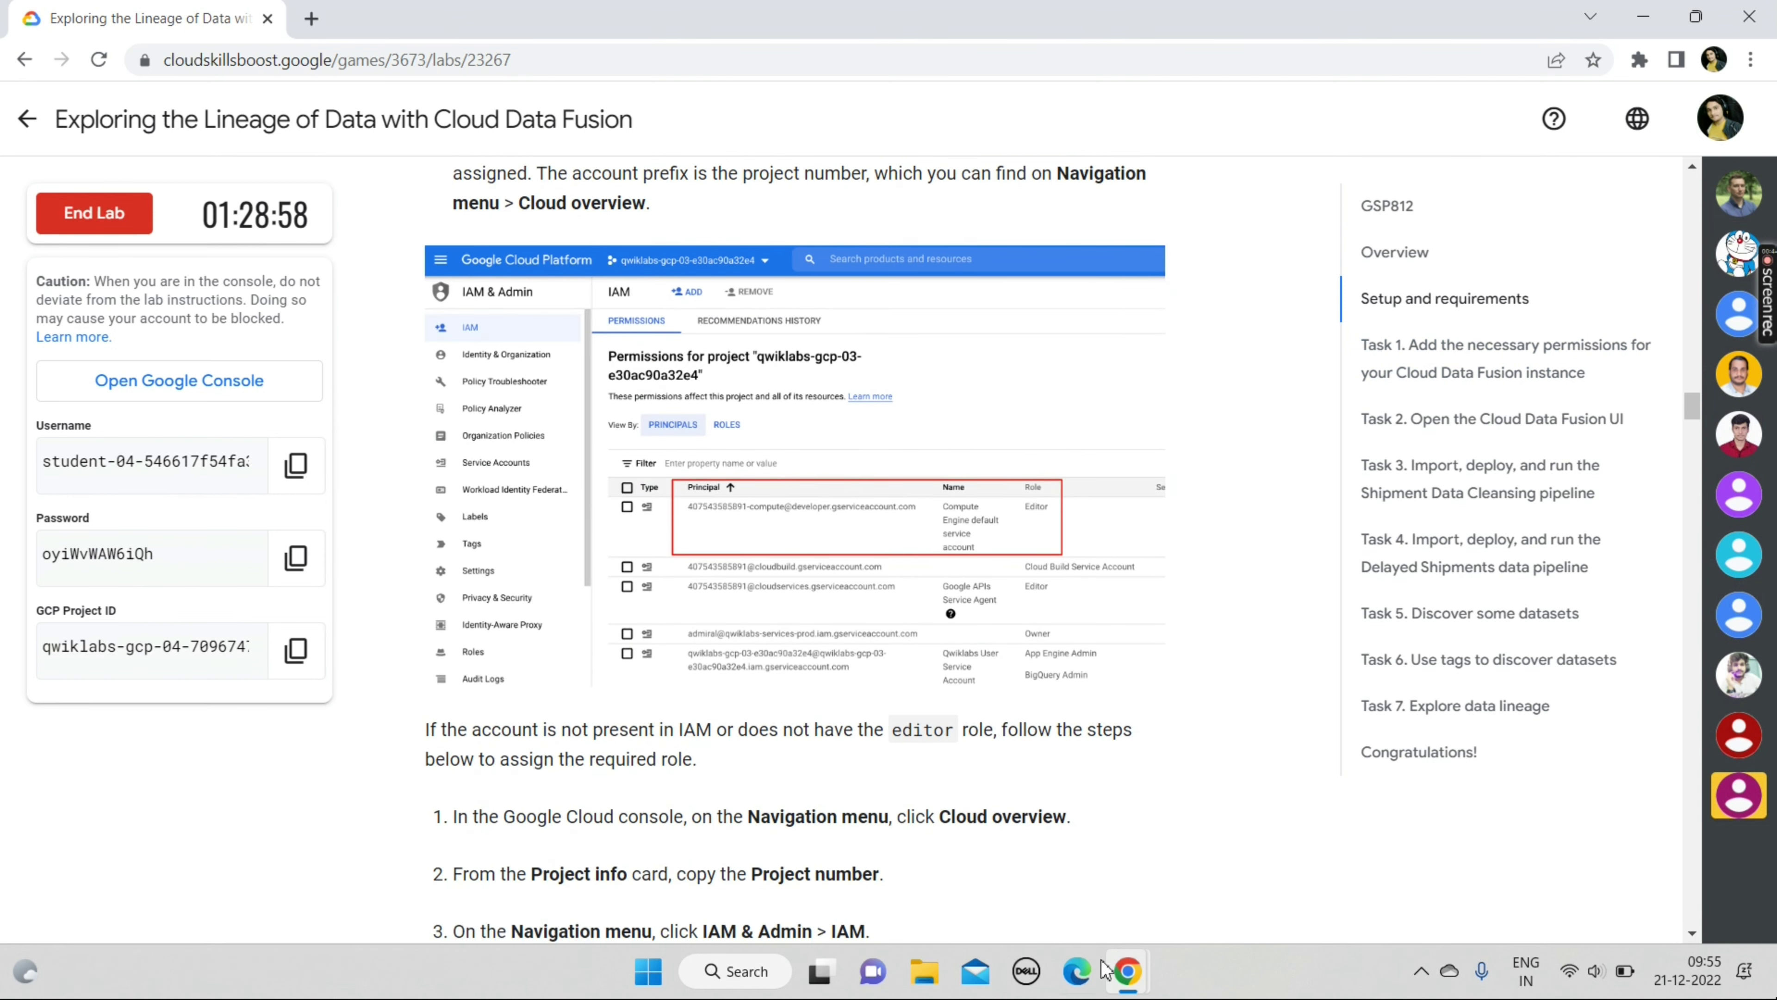
Switch back to the Google Cloud console and continue past the Cloud Shell introduction to start the terminal session.
mouse_move(1128, 971)
click(1199, 877)
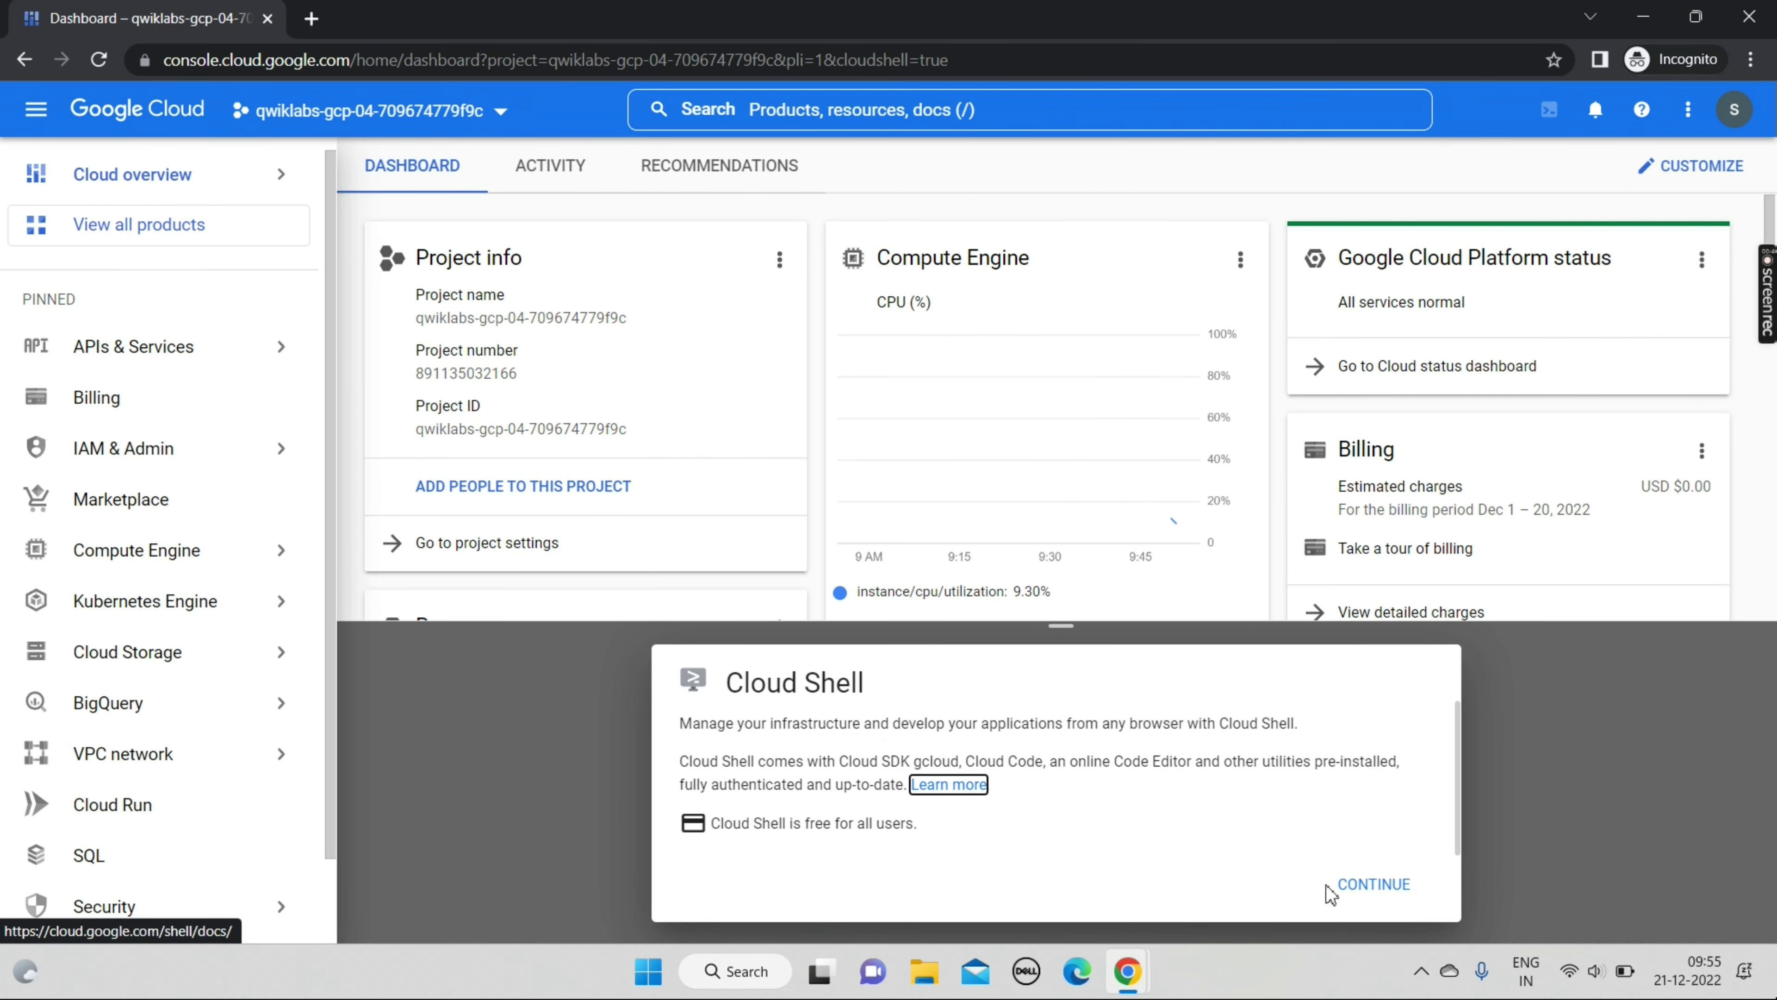
click(1340, 887)
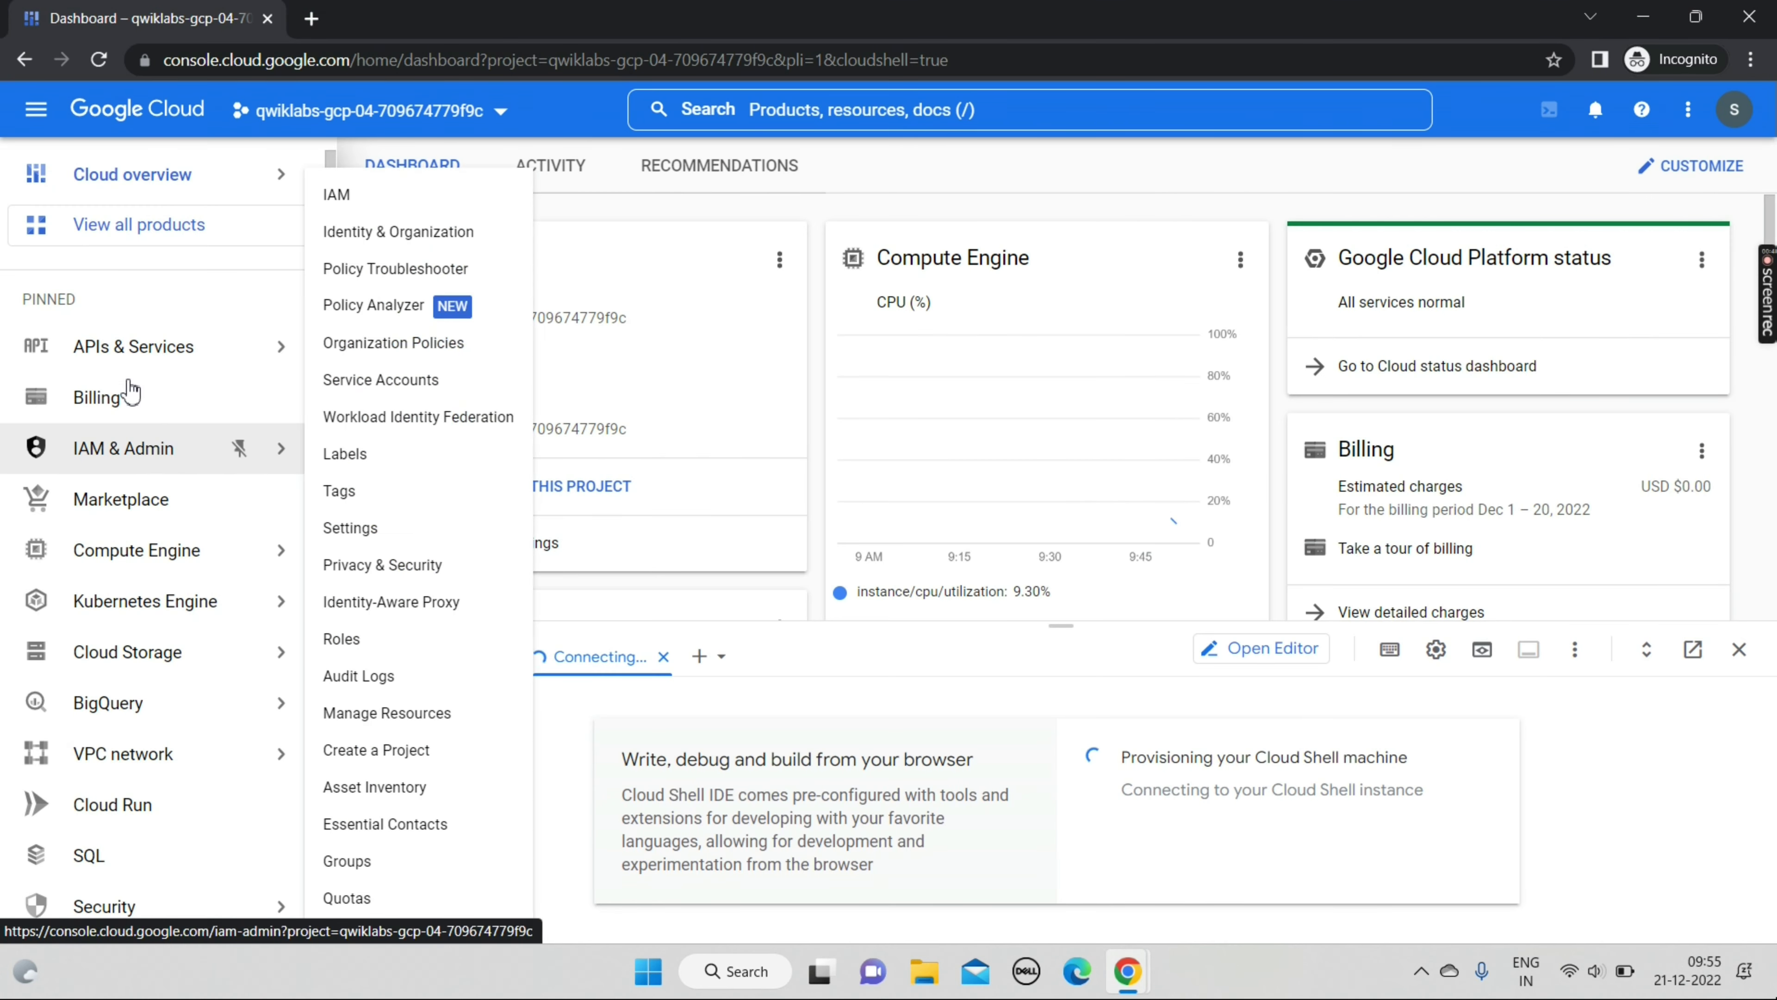
Open the project's IAM page under IAM & Admin and dismiss the Cloud Shell session details tip.
mouse_move(124, 462)
click(337, 196)
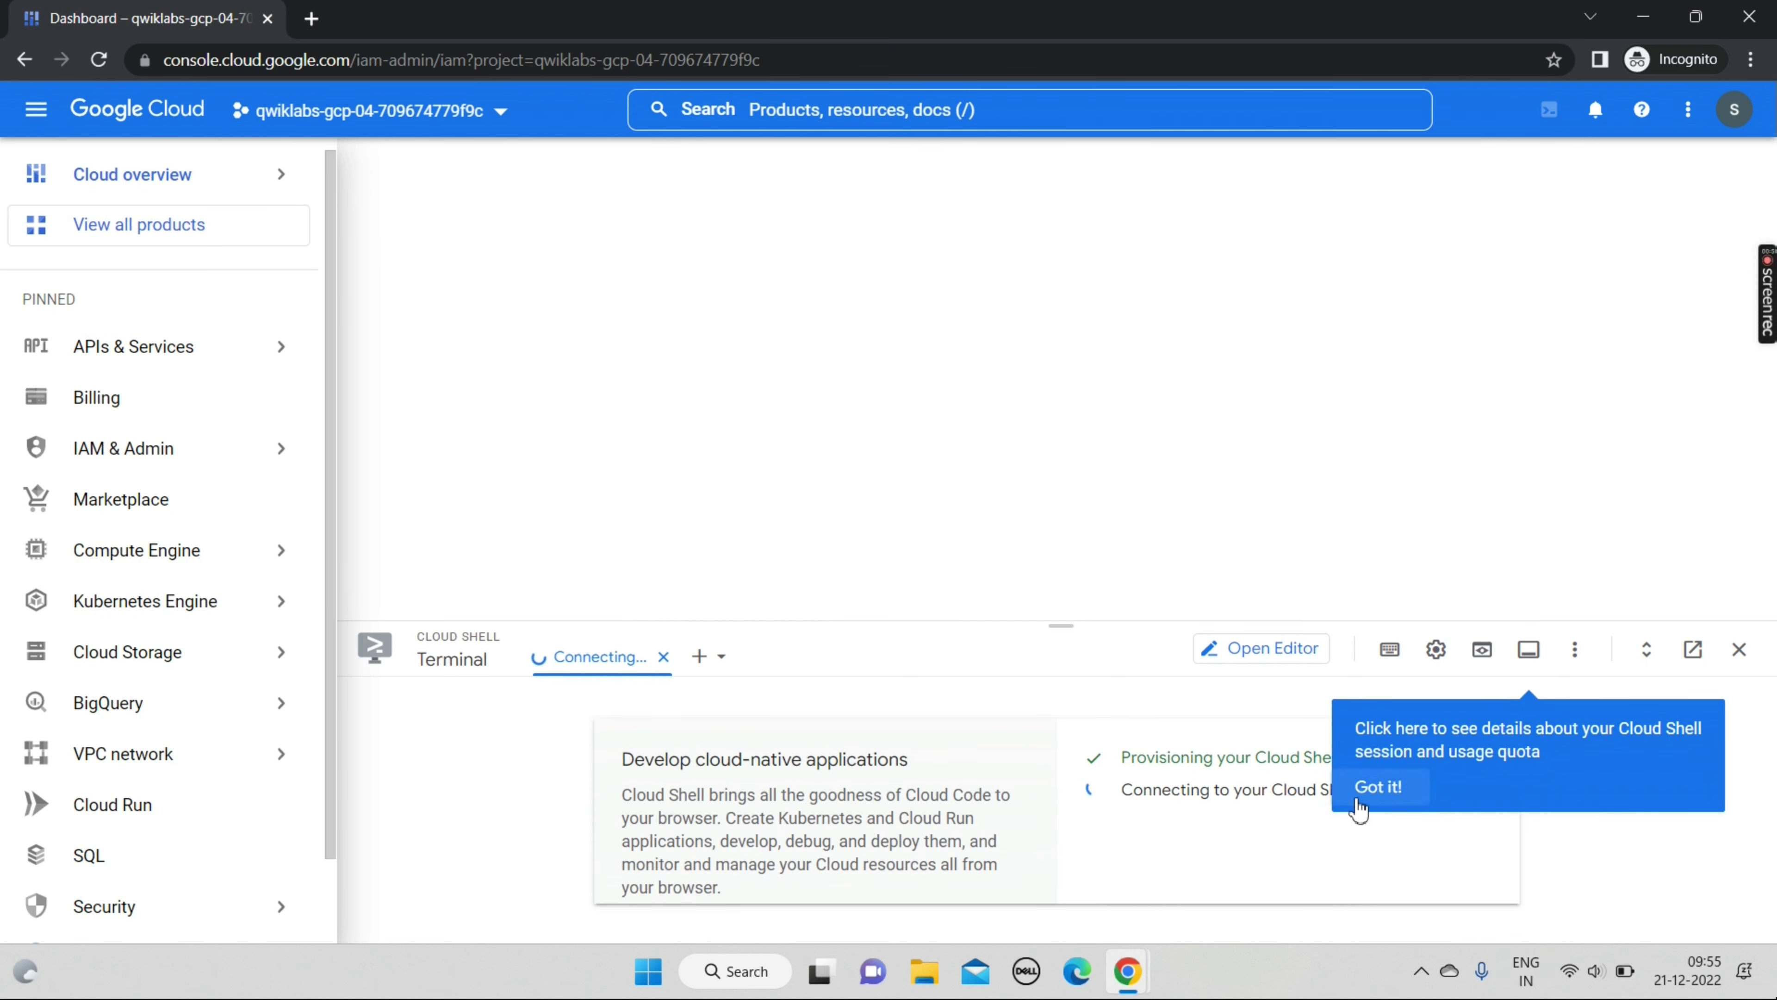
click(1358, 802)
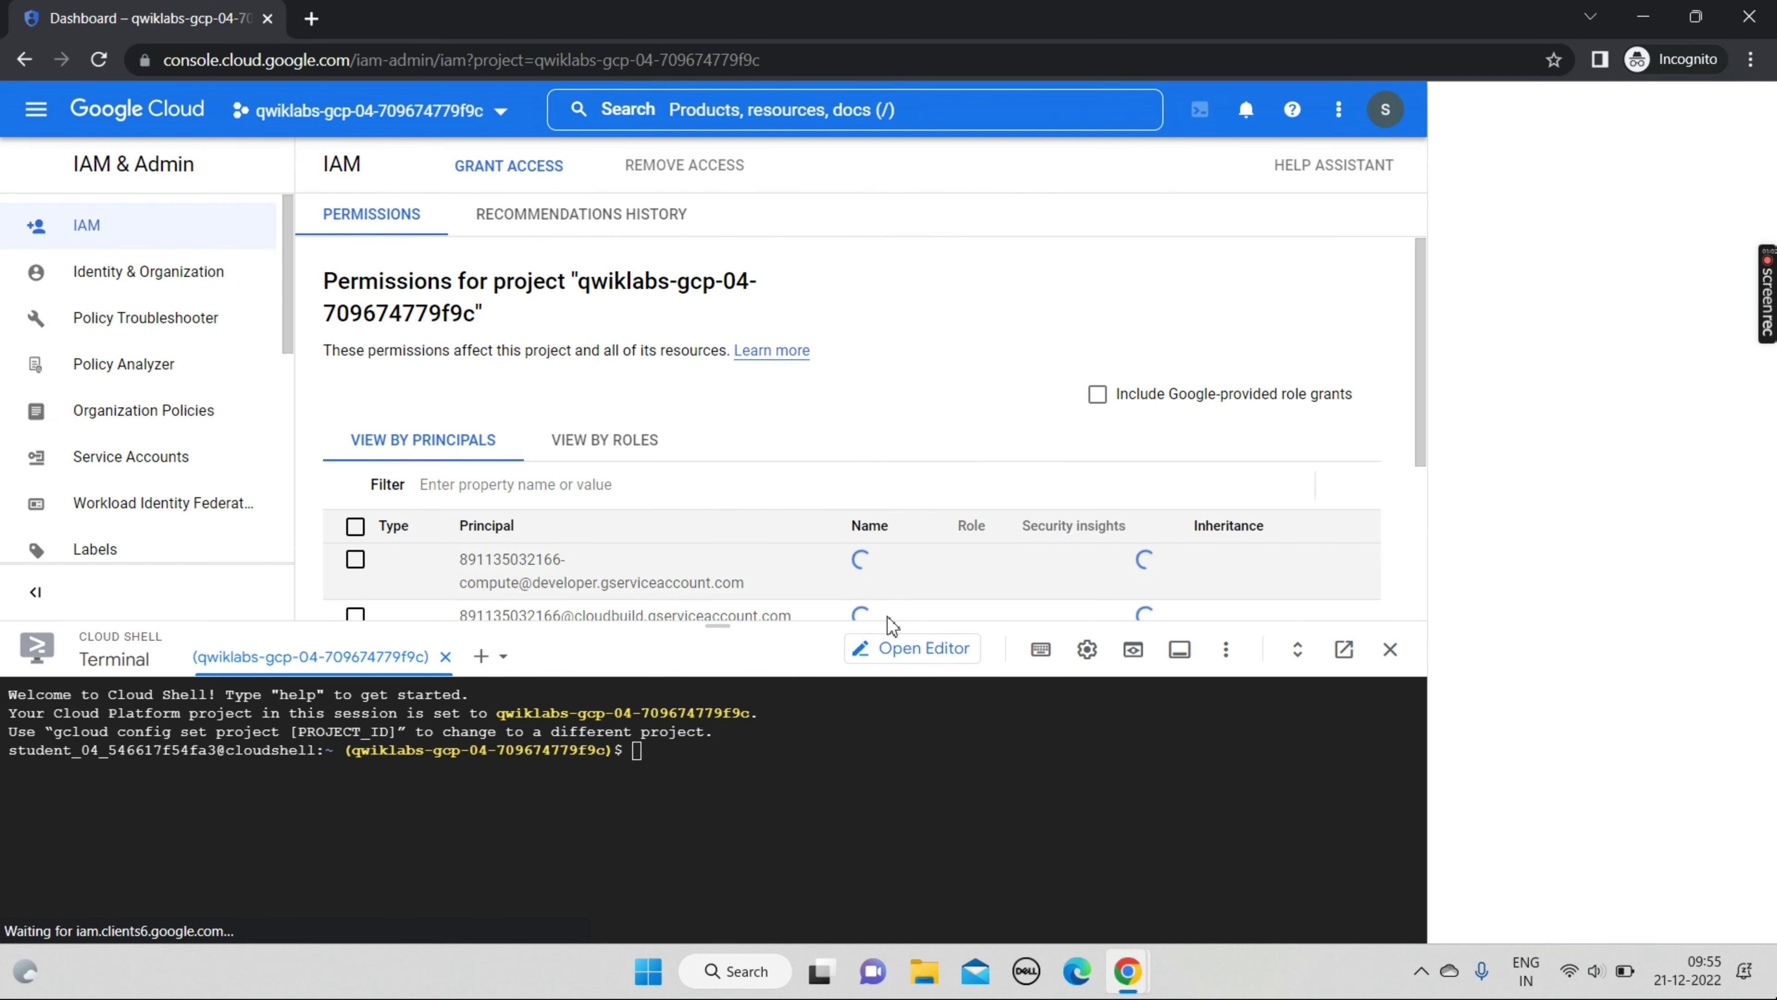
Make room for the permissions list by shrinking Cloud Shell and closing the tutorial, and highlight the Compute Engine default service account entry.
drag(715, 627, 726, 875)
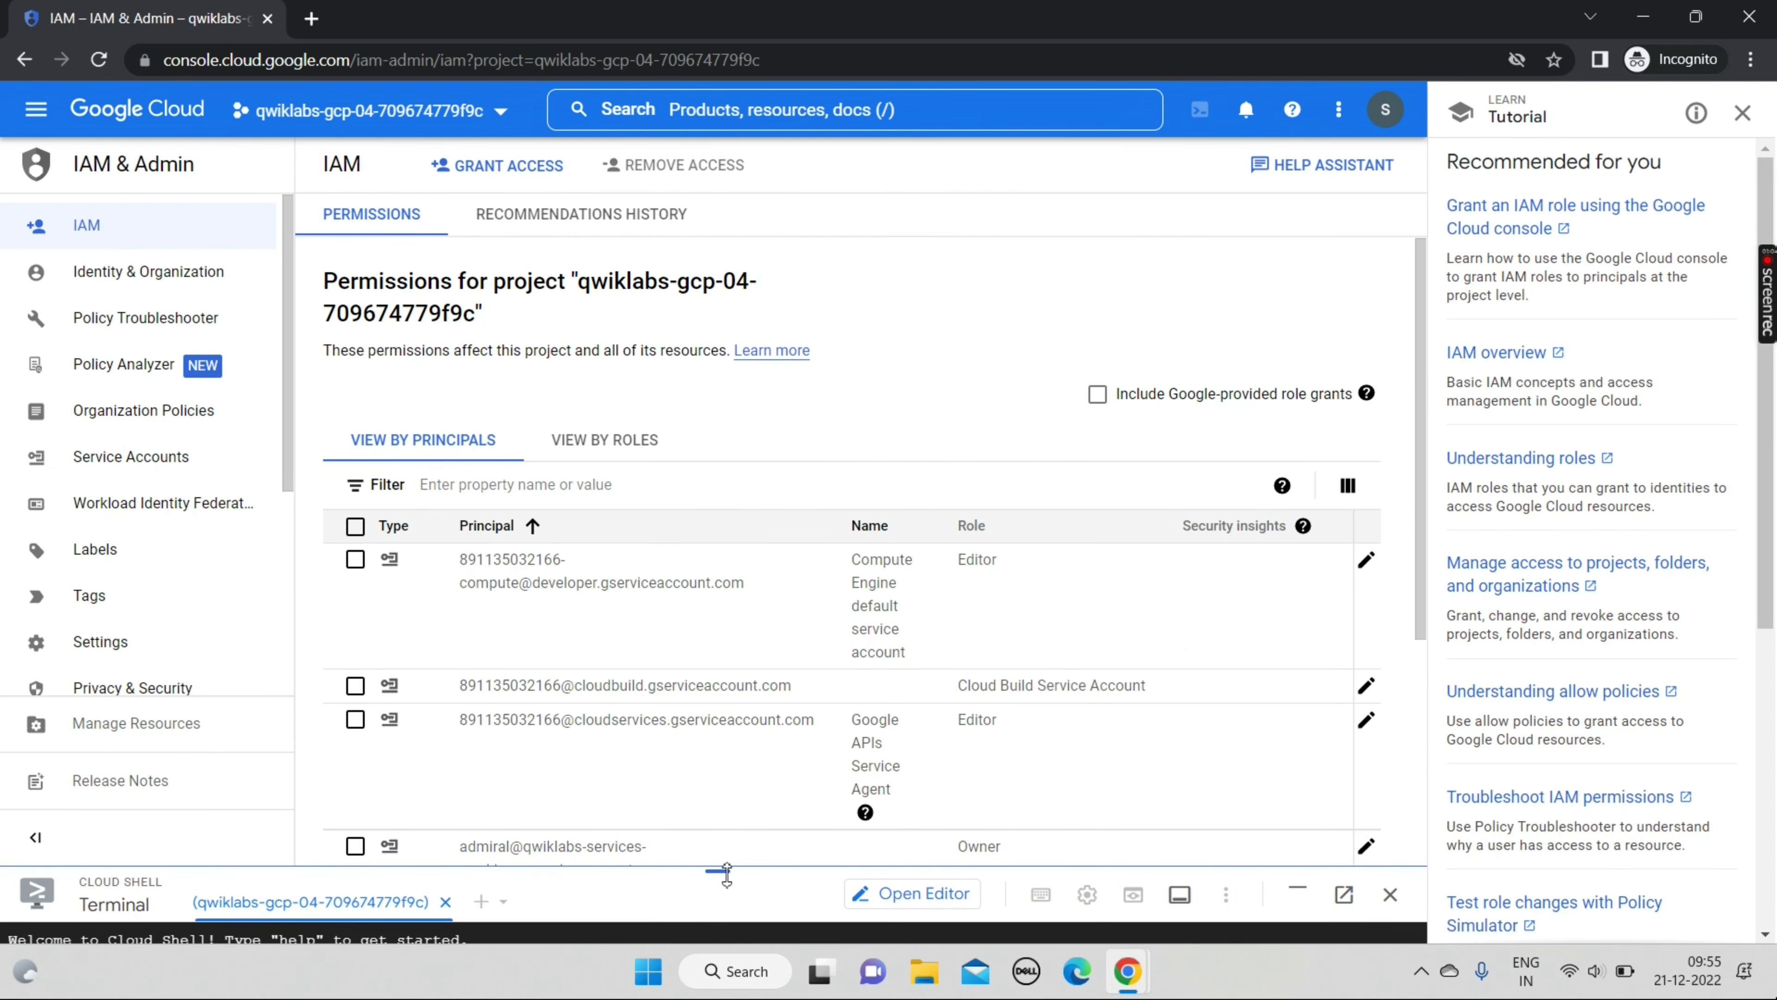
click(1742, 113)
drag(1241, 578, 470, 578)
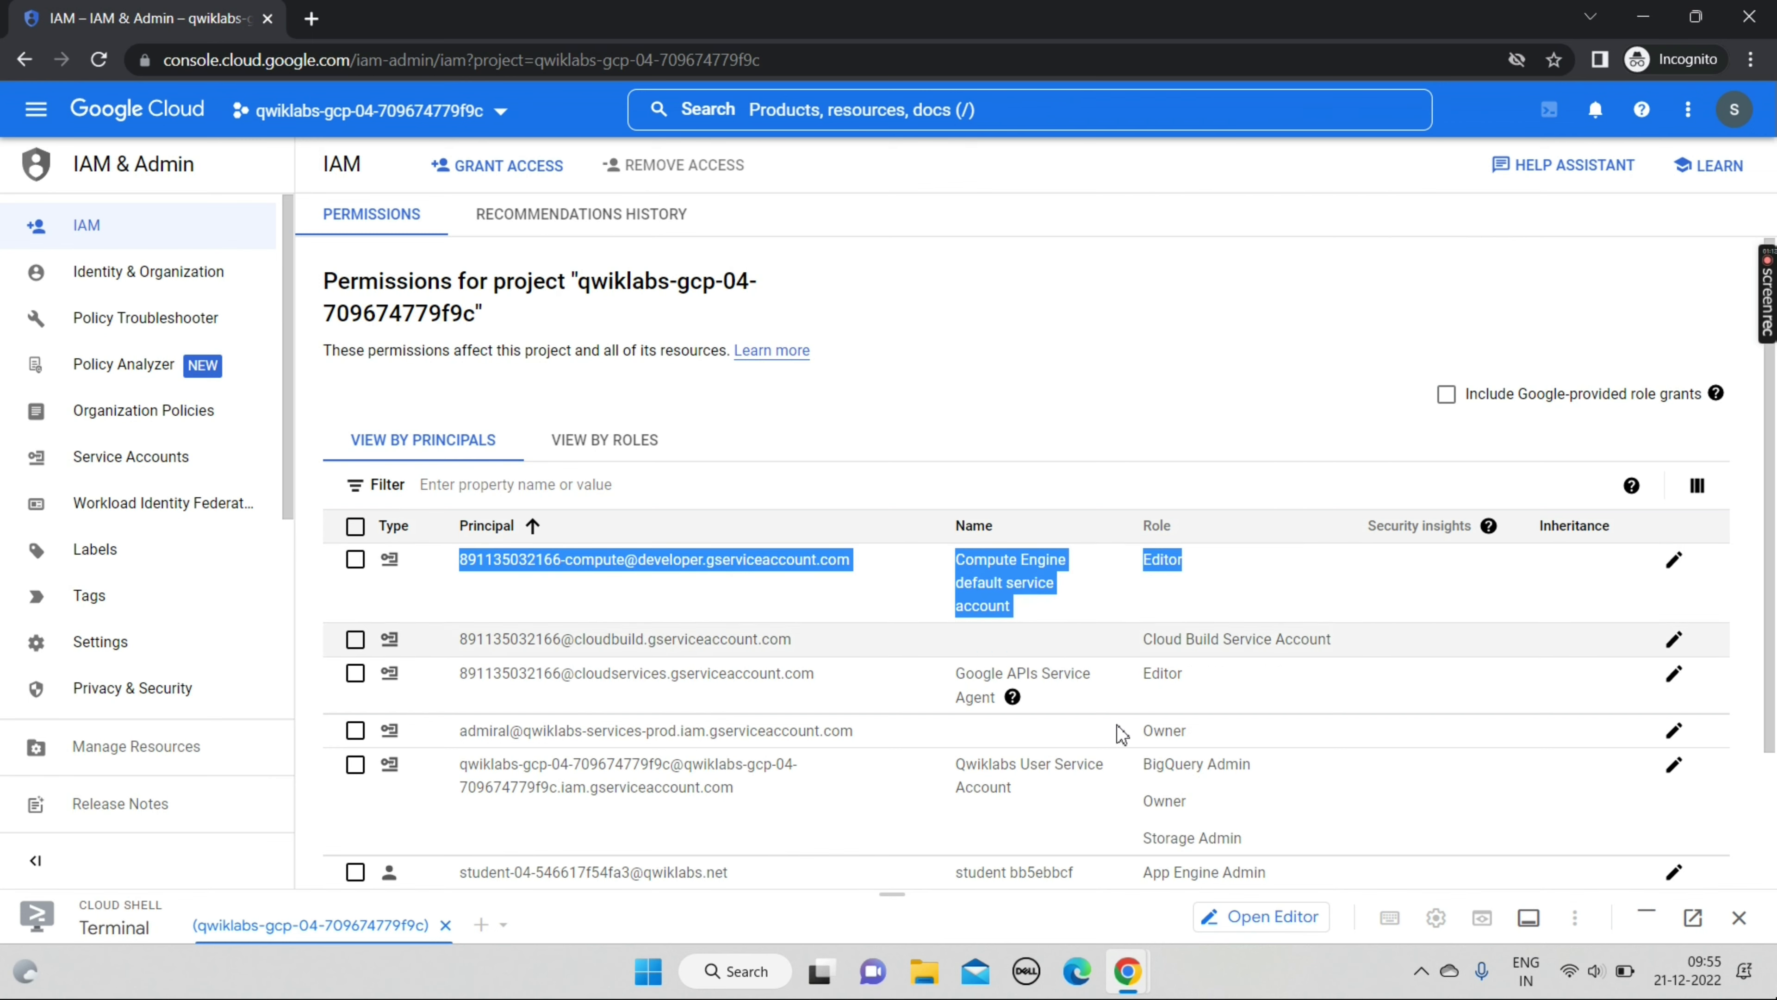
Return to the lab instructions, examine the example IAM screenshot, and read the steps for assigning a missing editor role.
mouse_move(1146, 994)
click(1018, 893)
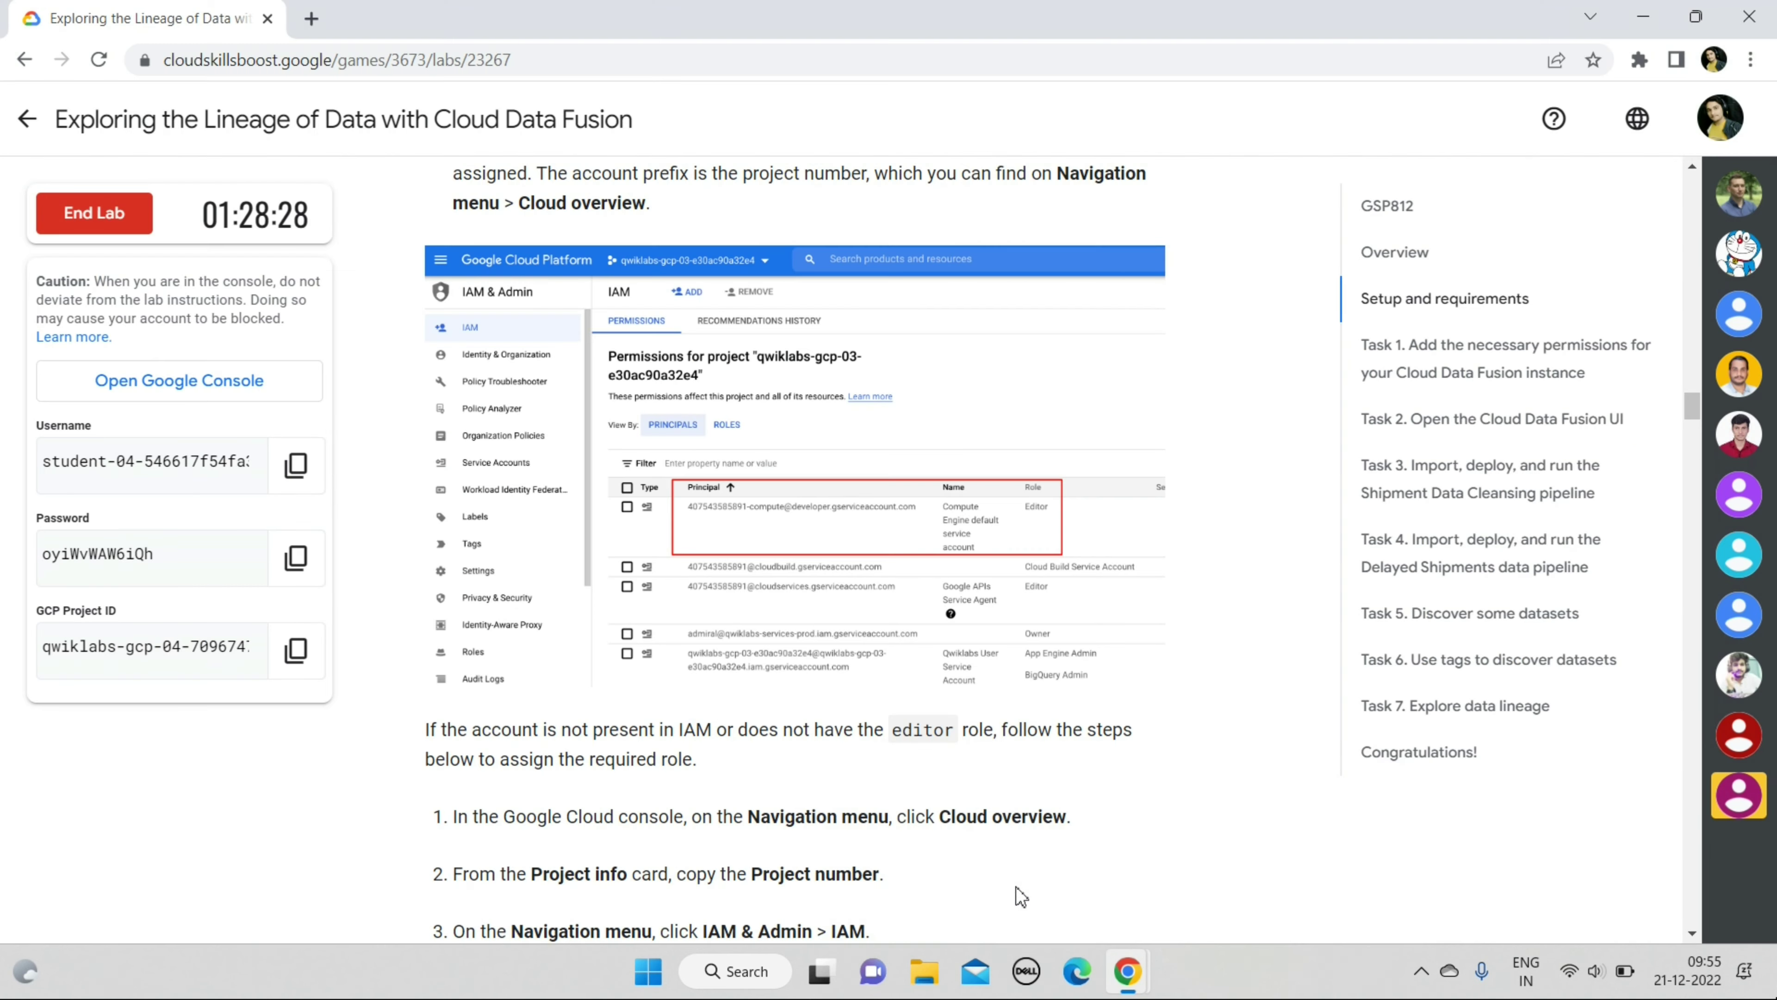
click(1033, 393)
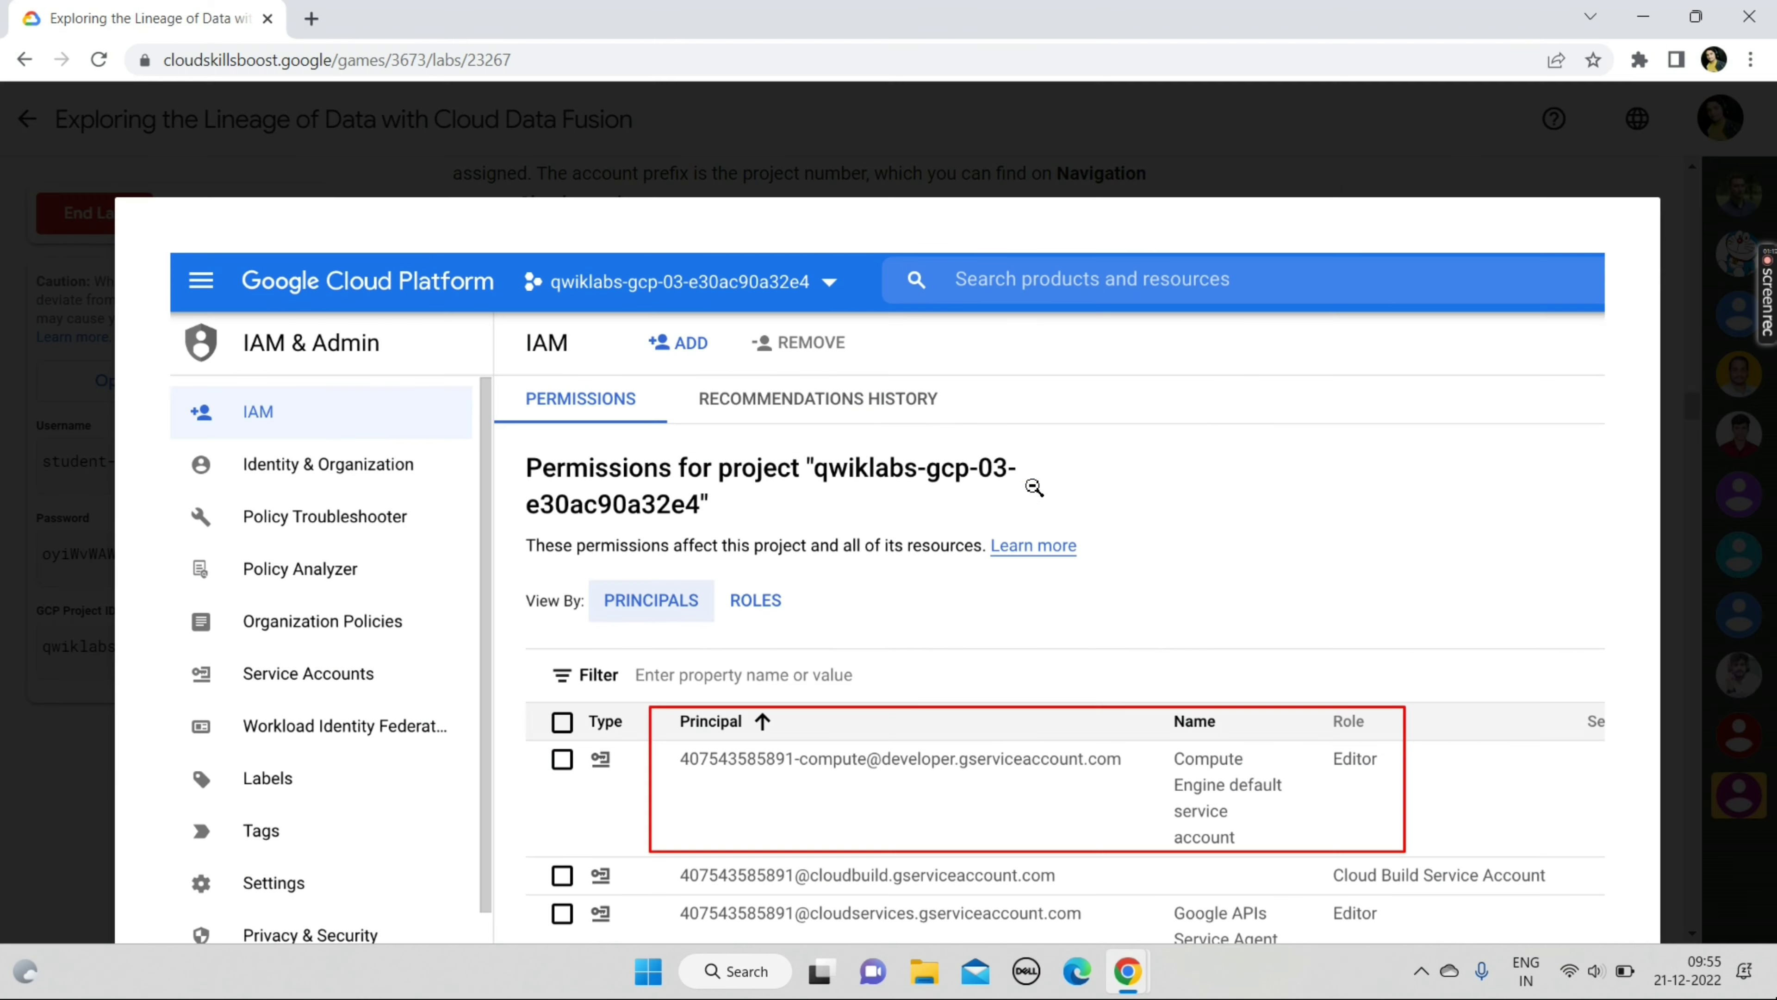
click(1371, 772)
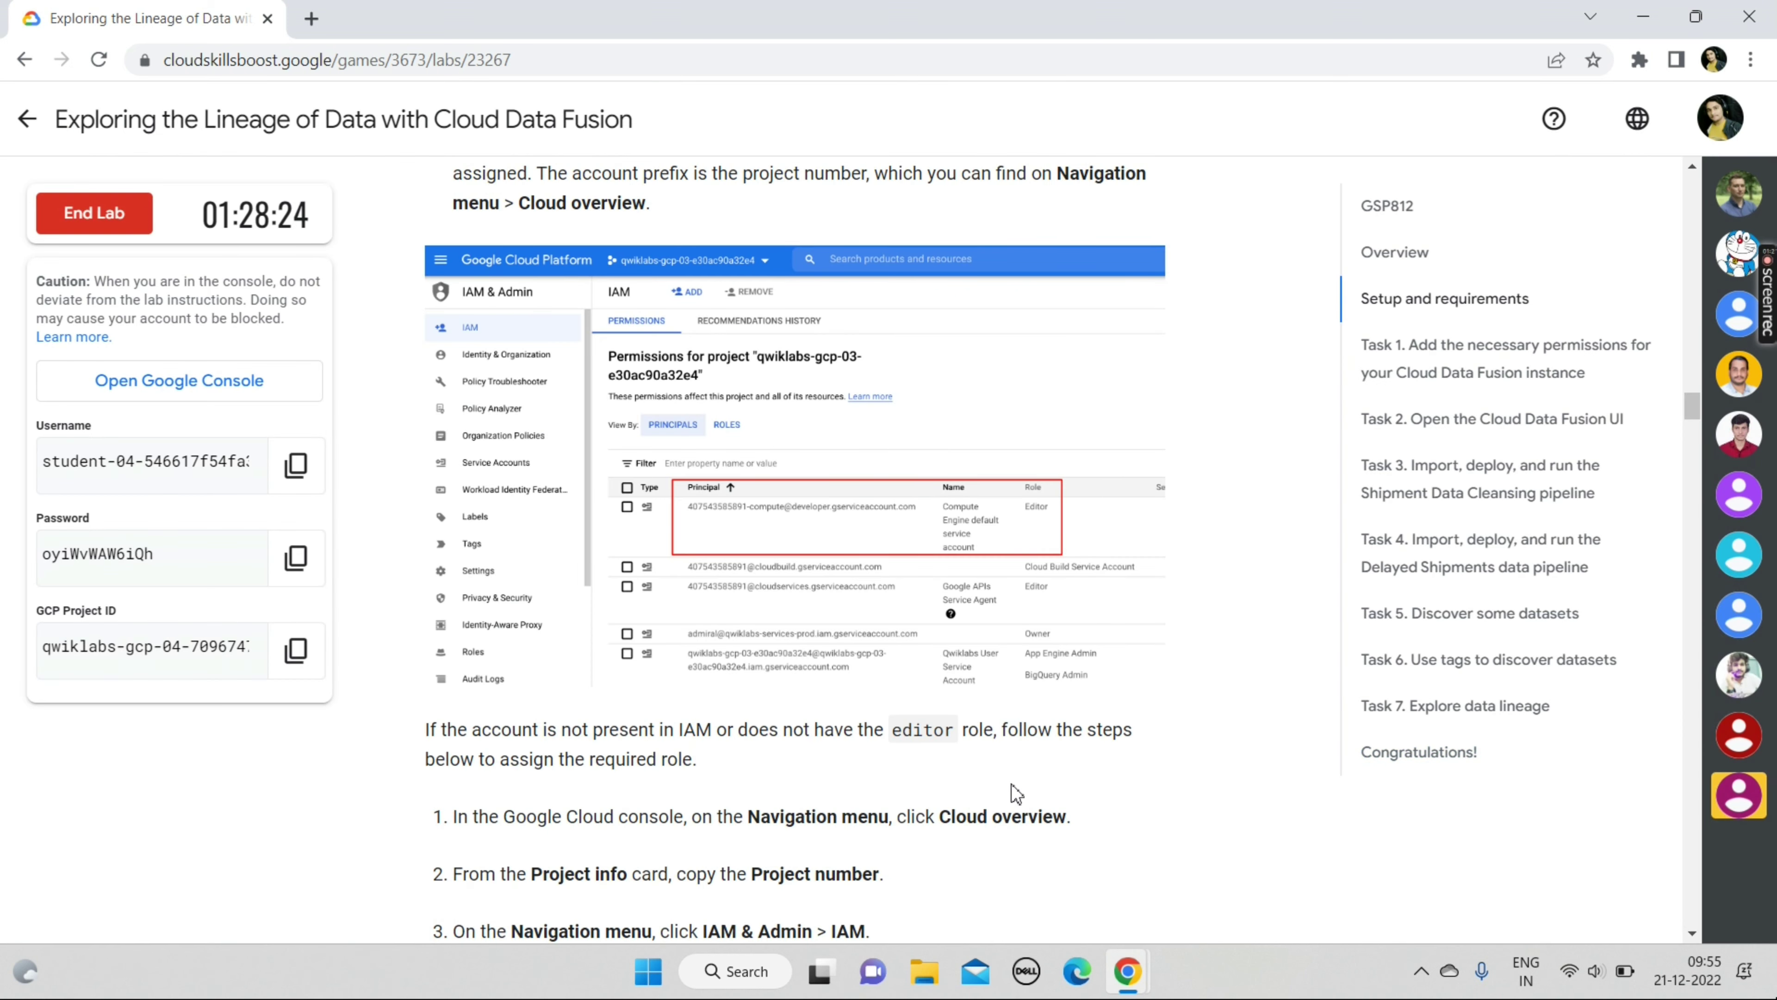
drag(420, 729, 841, 867)
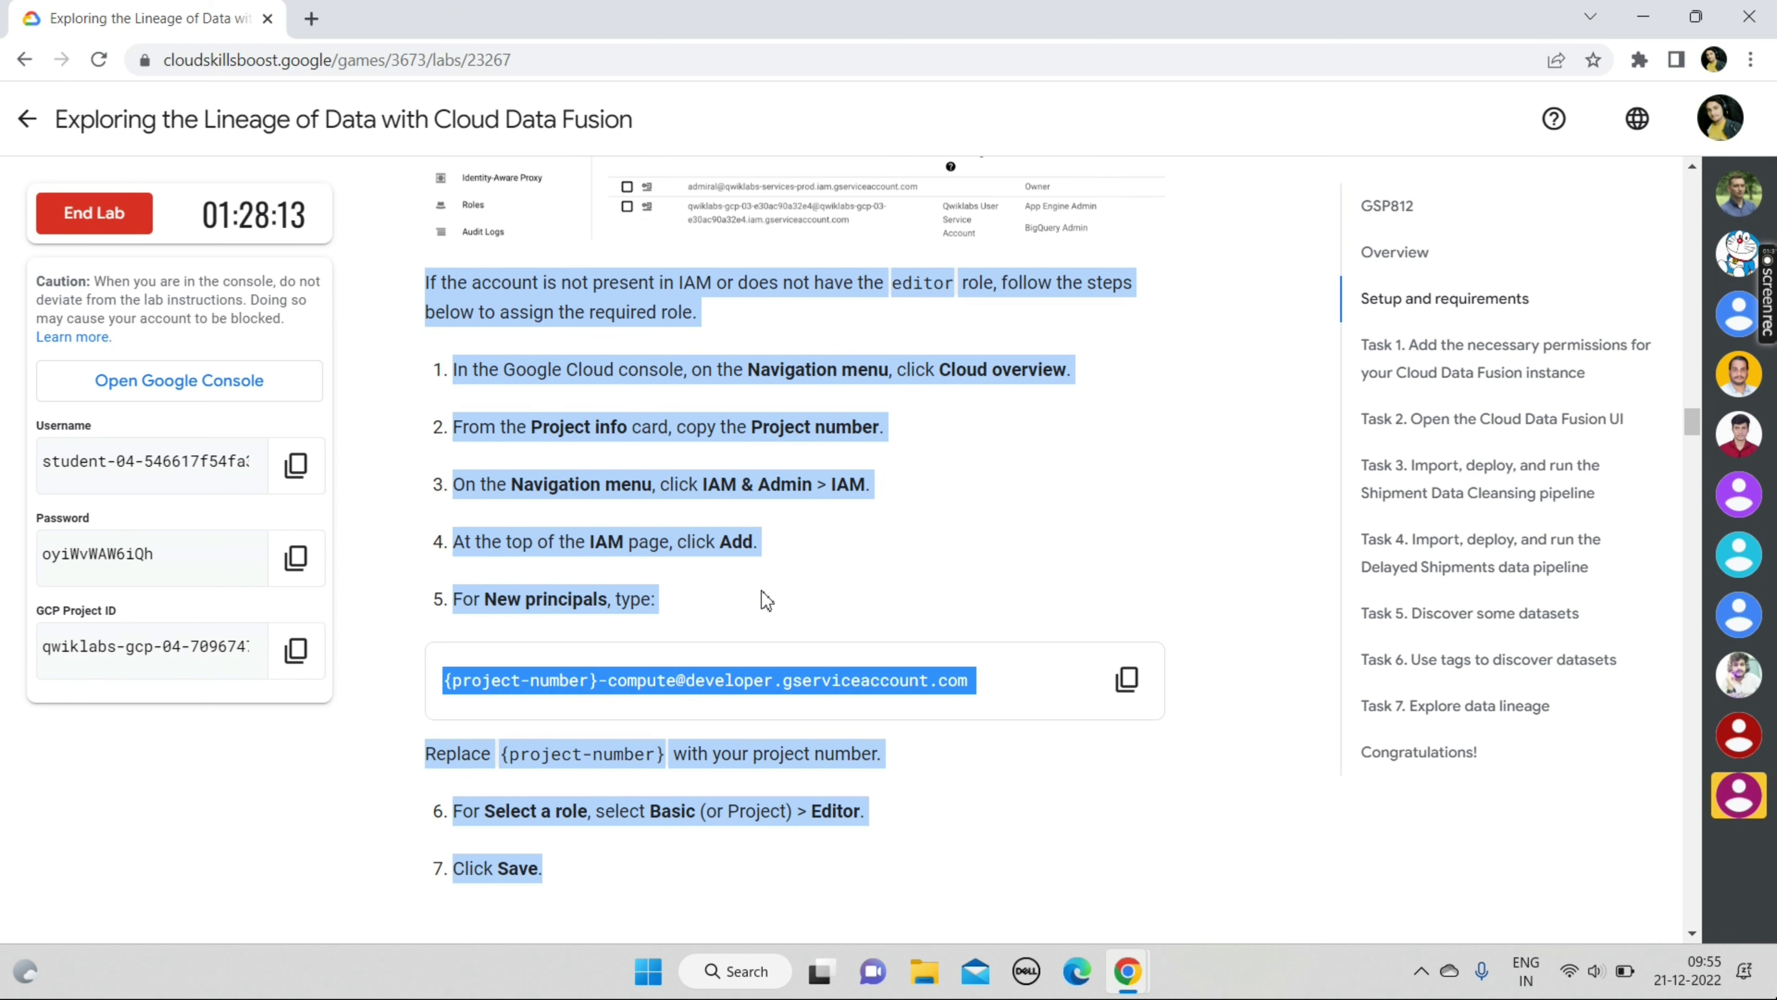
scroll(815, 604, down, 9)
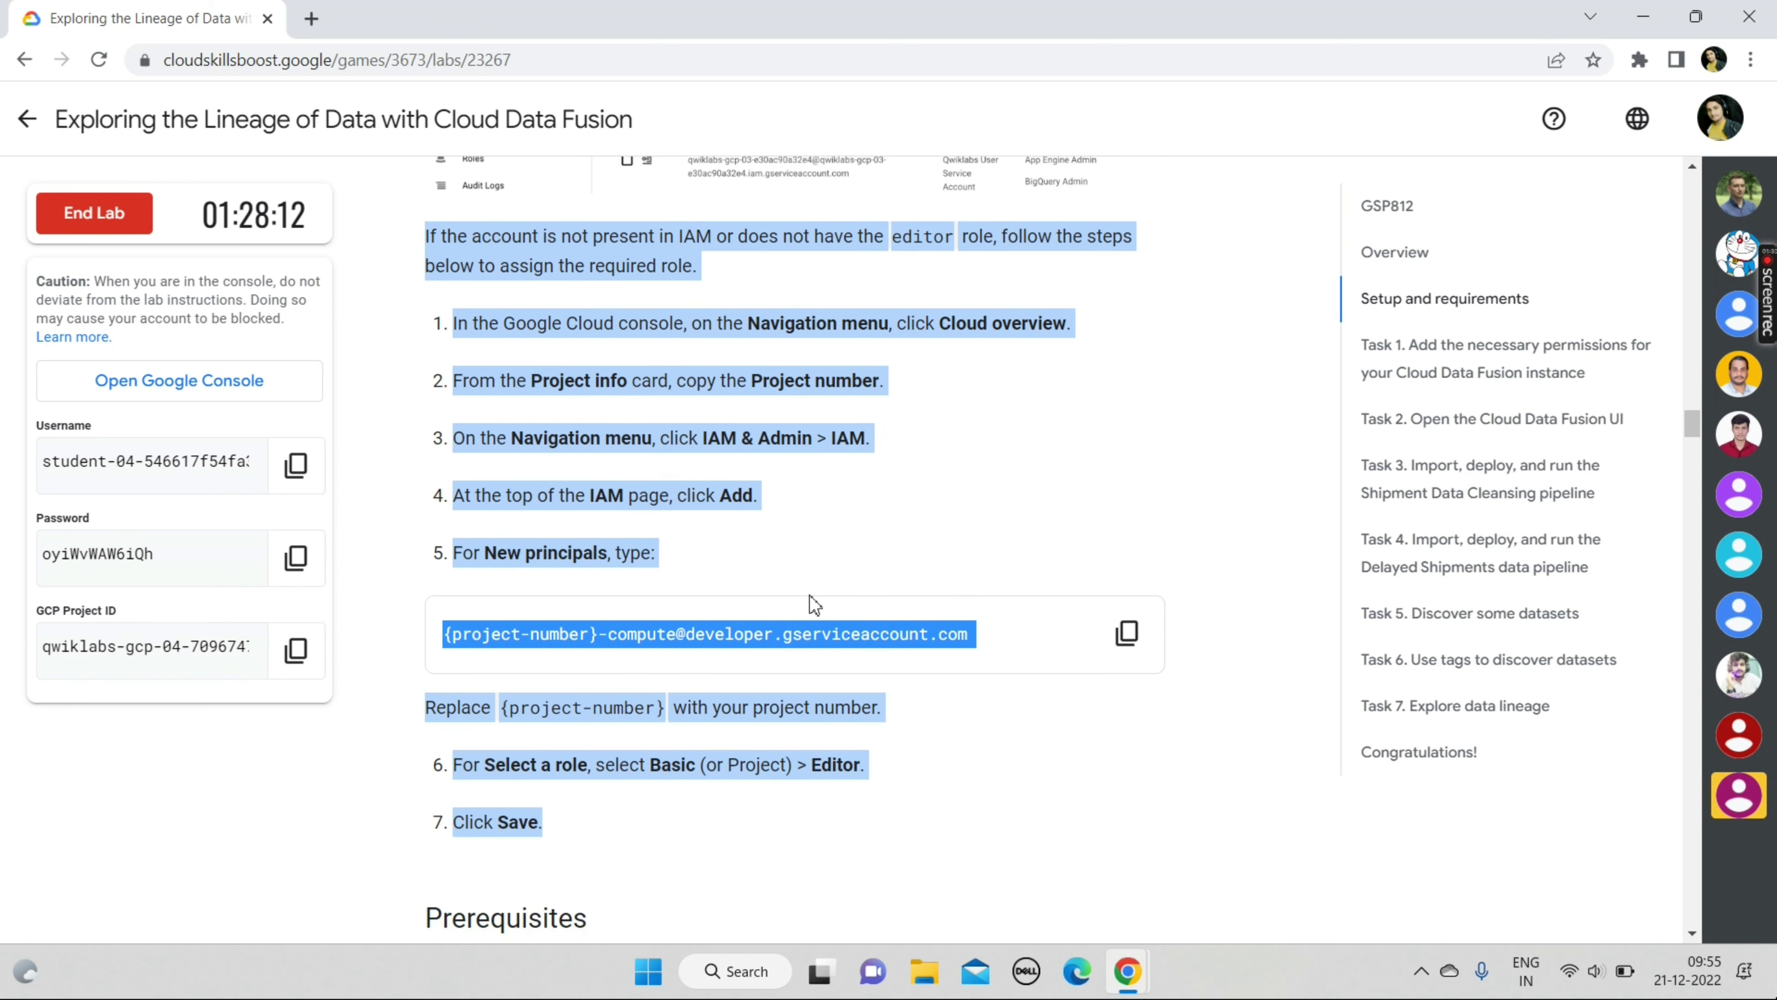
click(804, 509)
Open the Shipment Data Cleansing link in the lab's Prerequisites section and copy the pipeline's entire JSON code.
scroll(803, 509, down, 1)
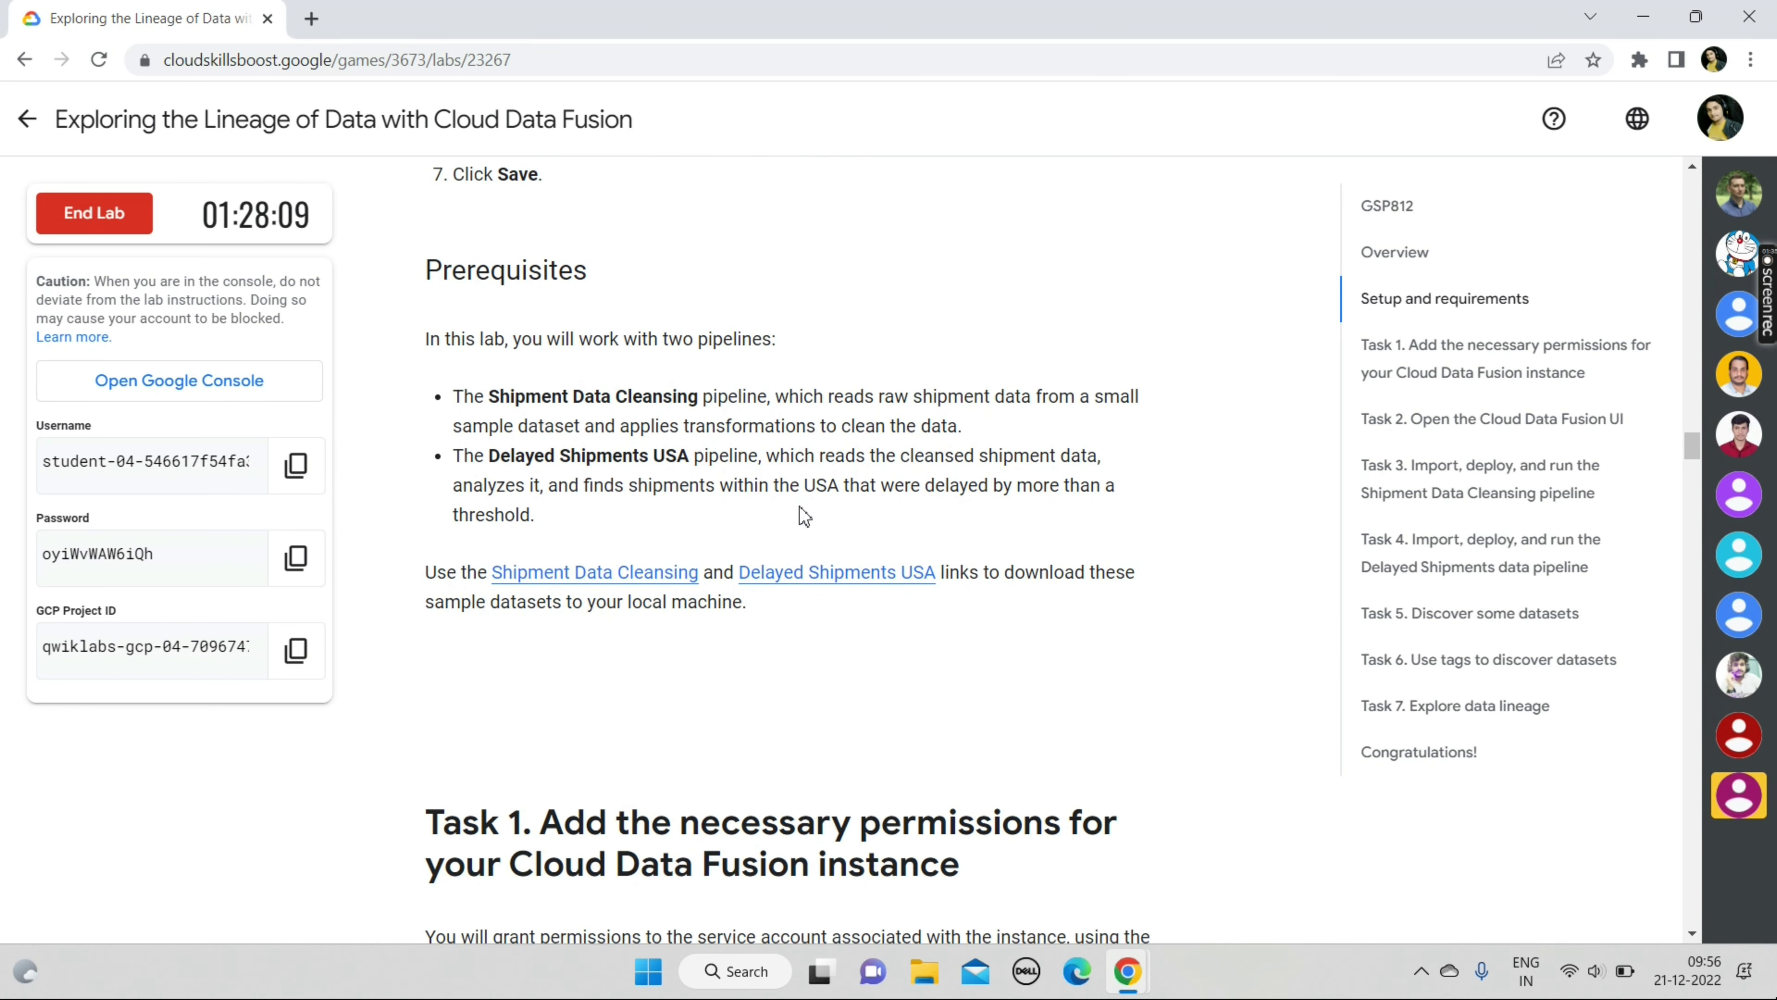
click(612, 575)
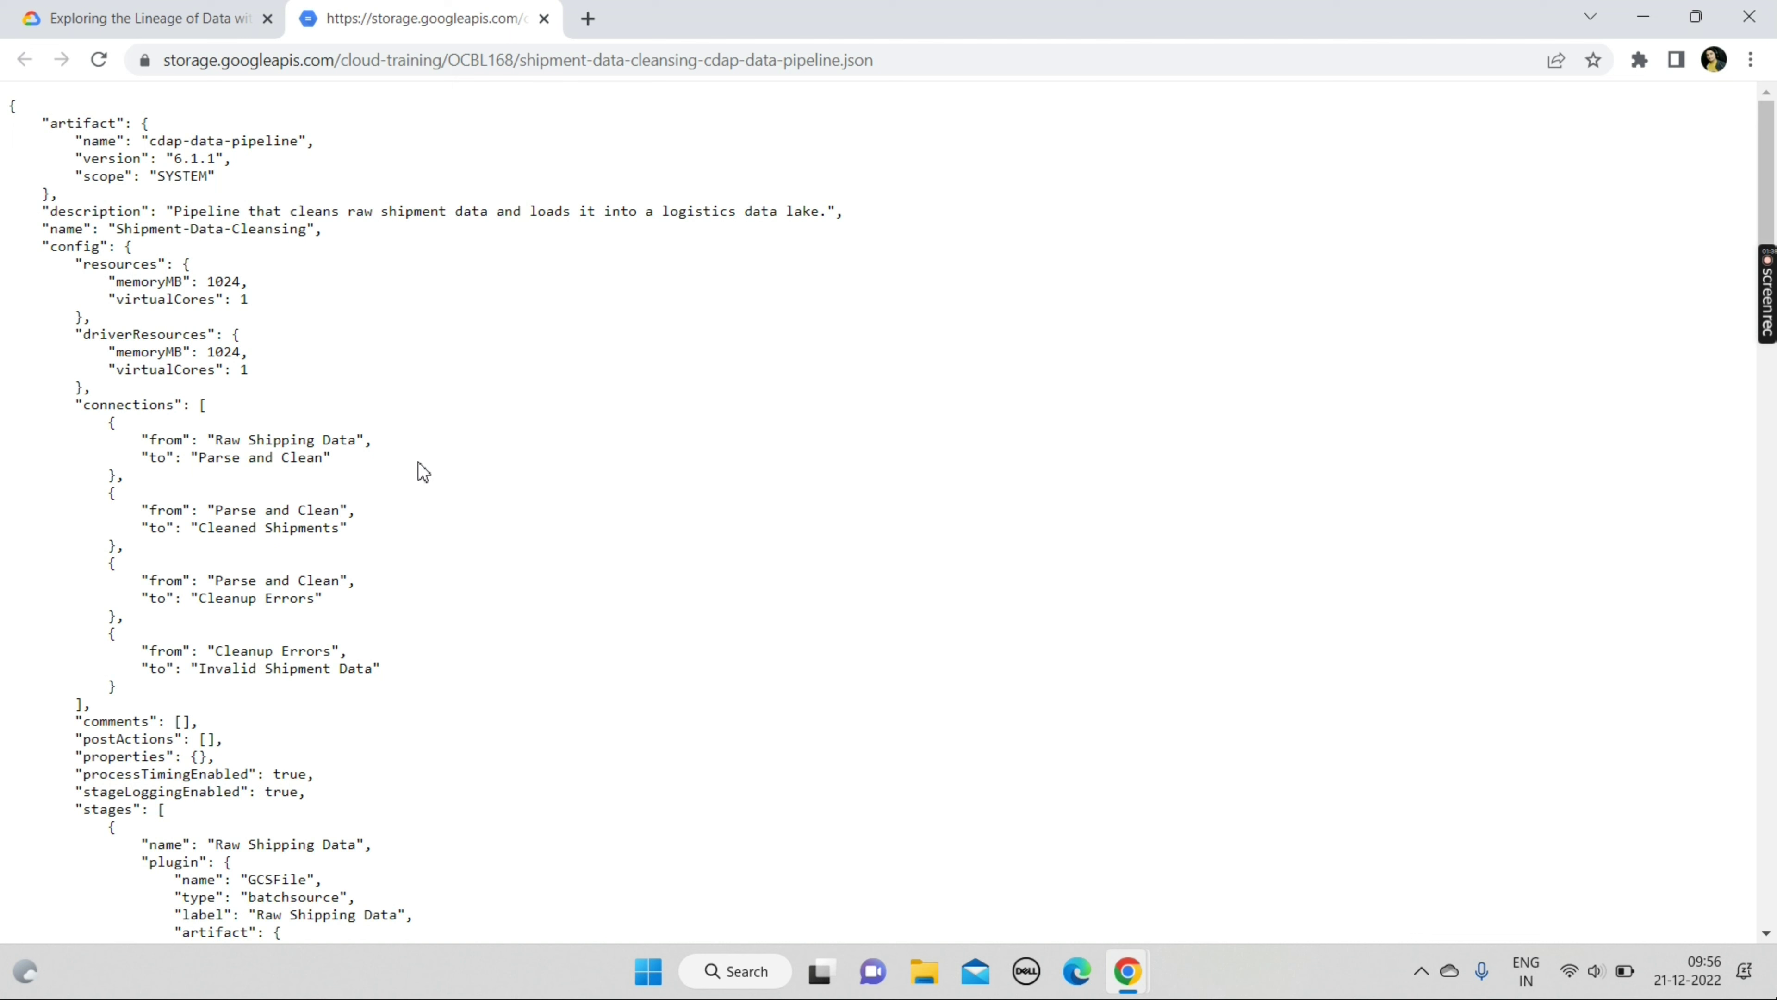
key(ctrl+a)
right_click(163, 449)
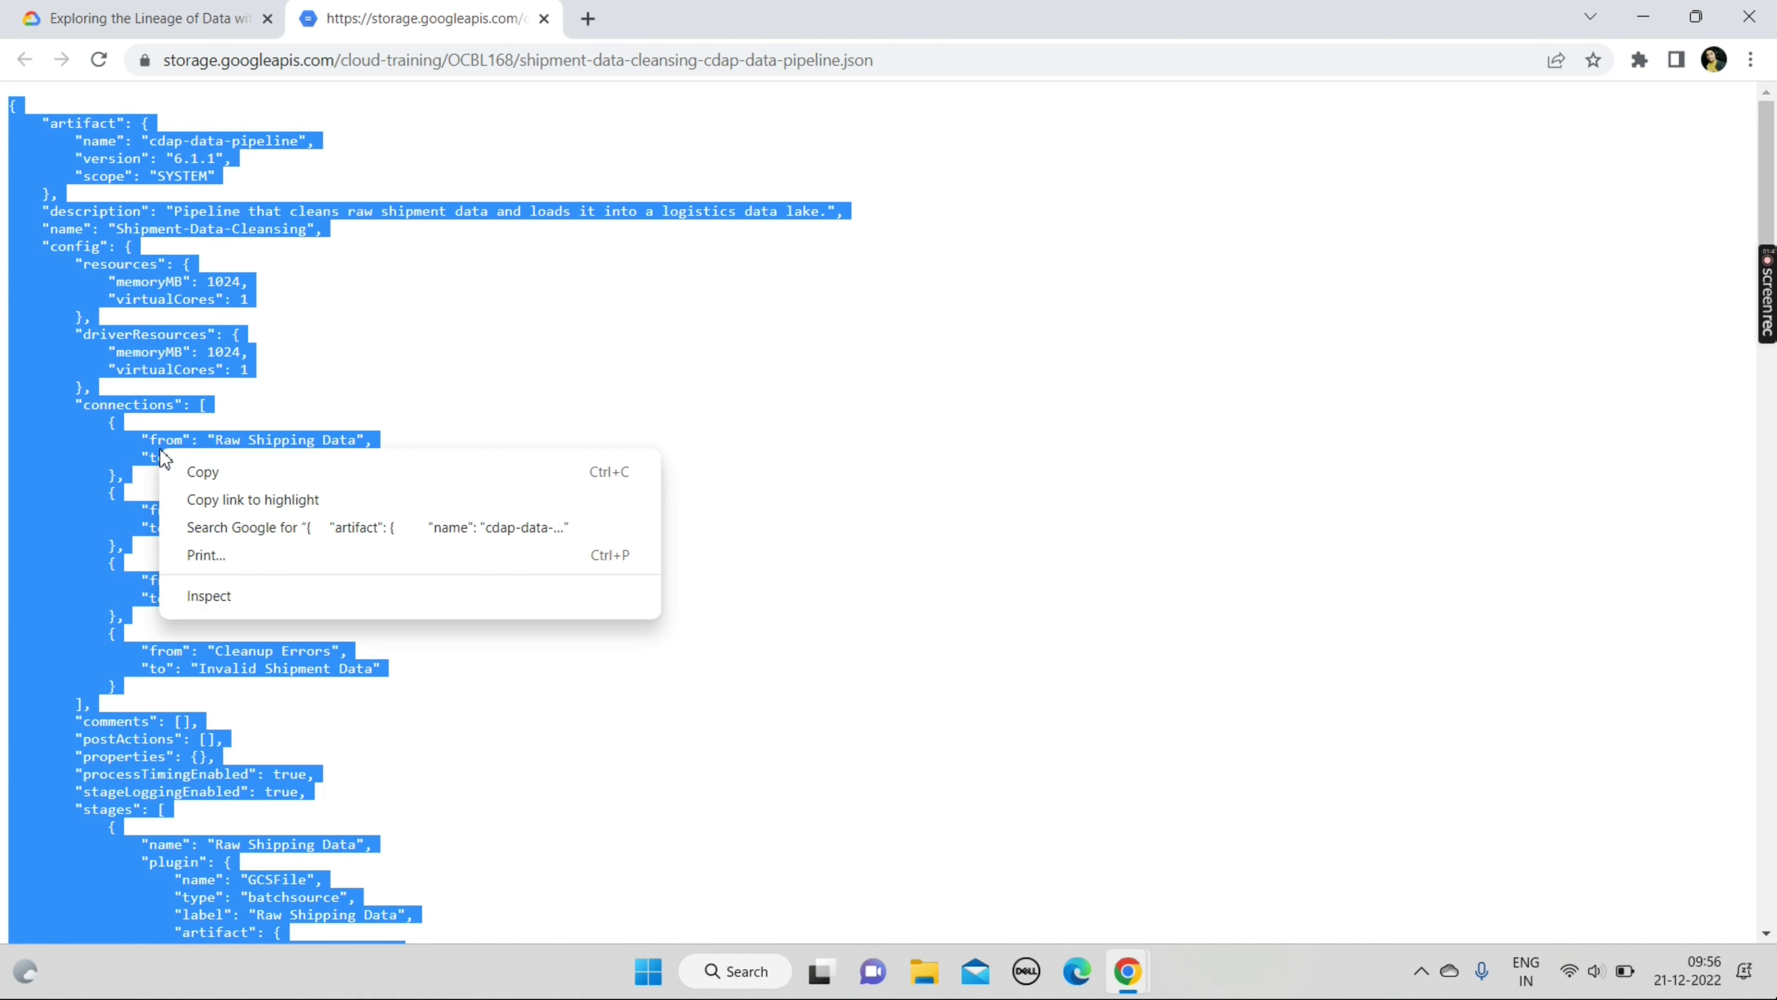
click(210, 472)
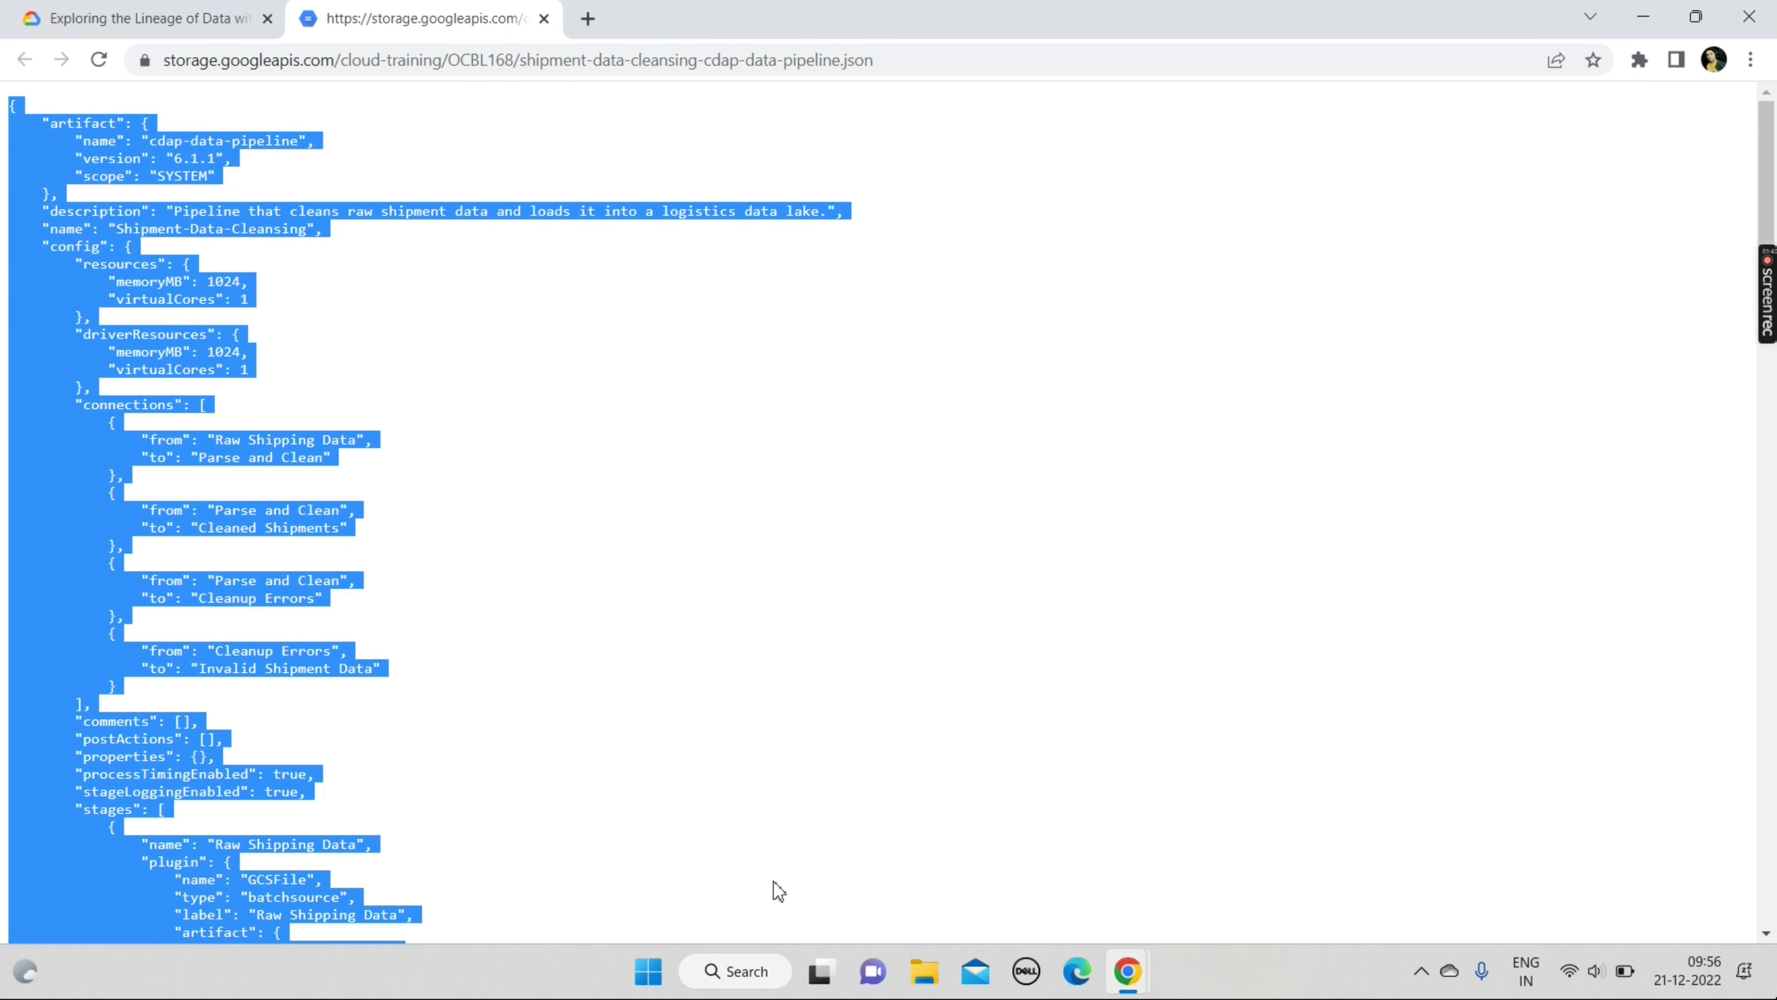
Open Notepad through the Windows search and paste the copied pipeline JSON into a blank document.
click(770, 972)
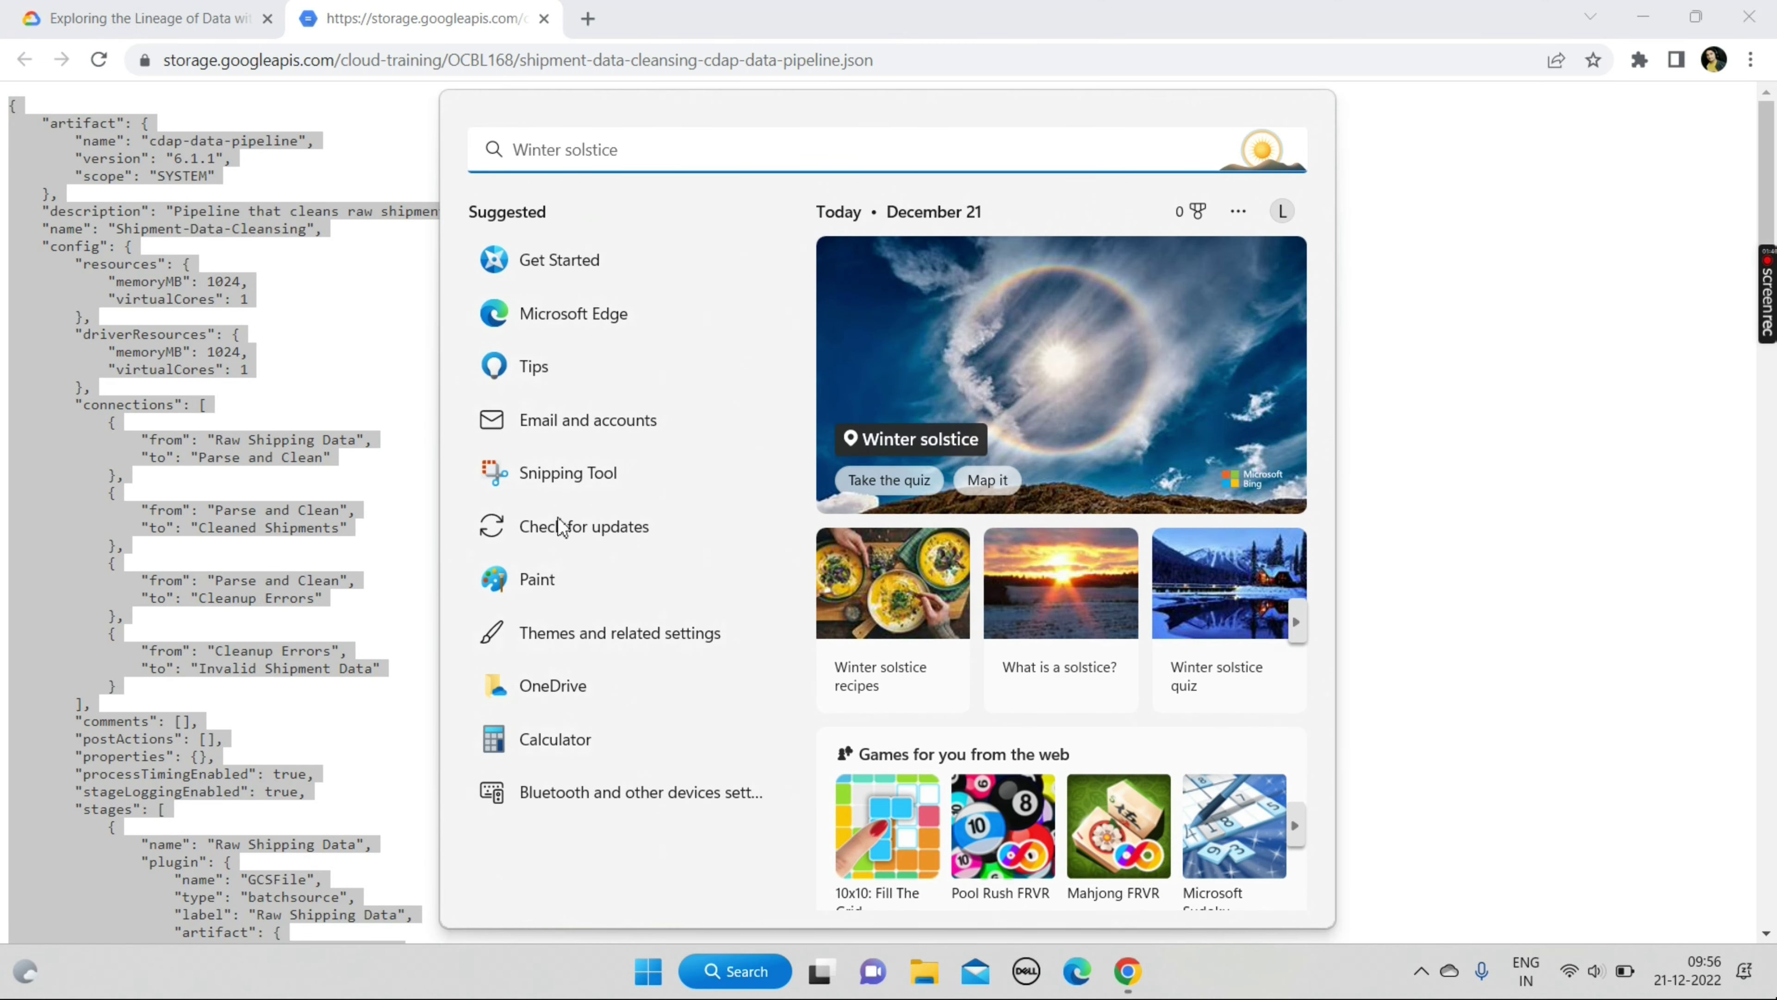
text(note)
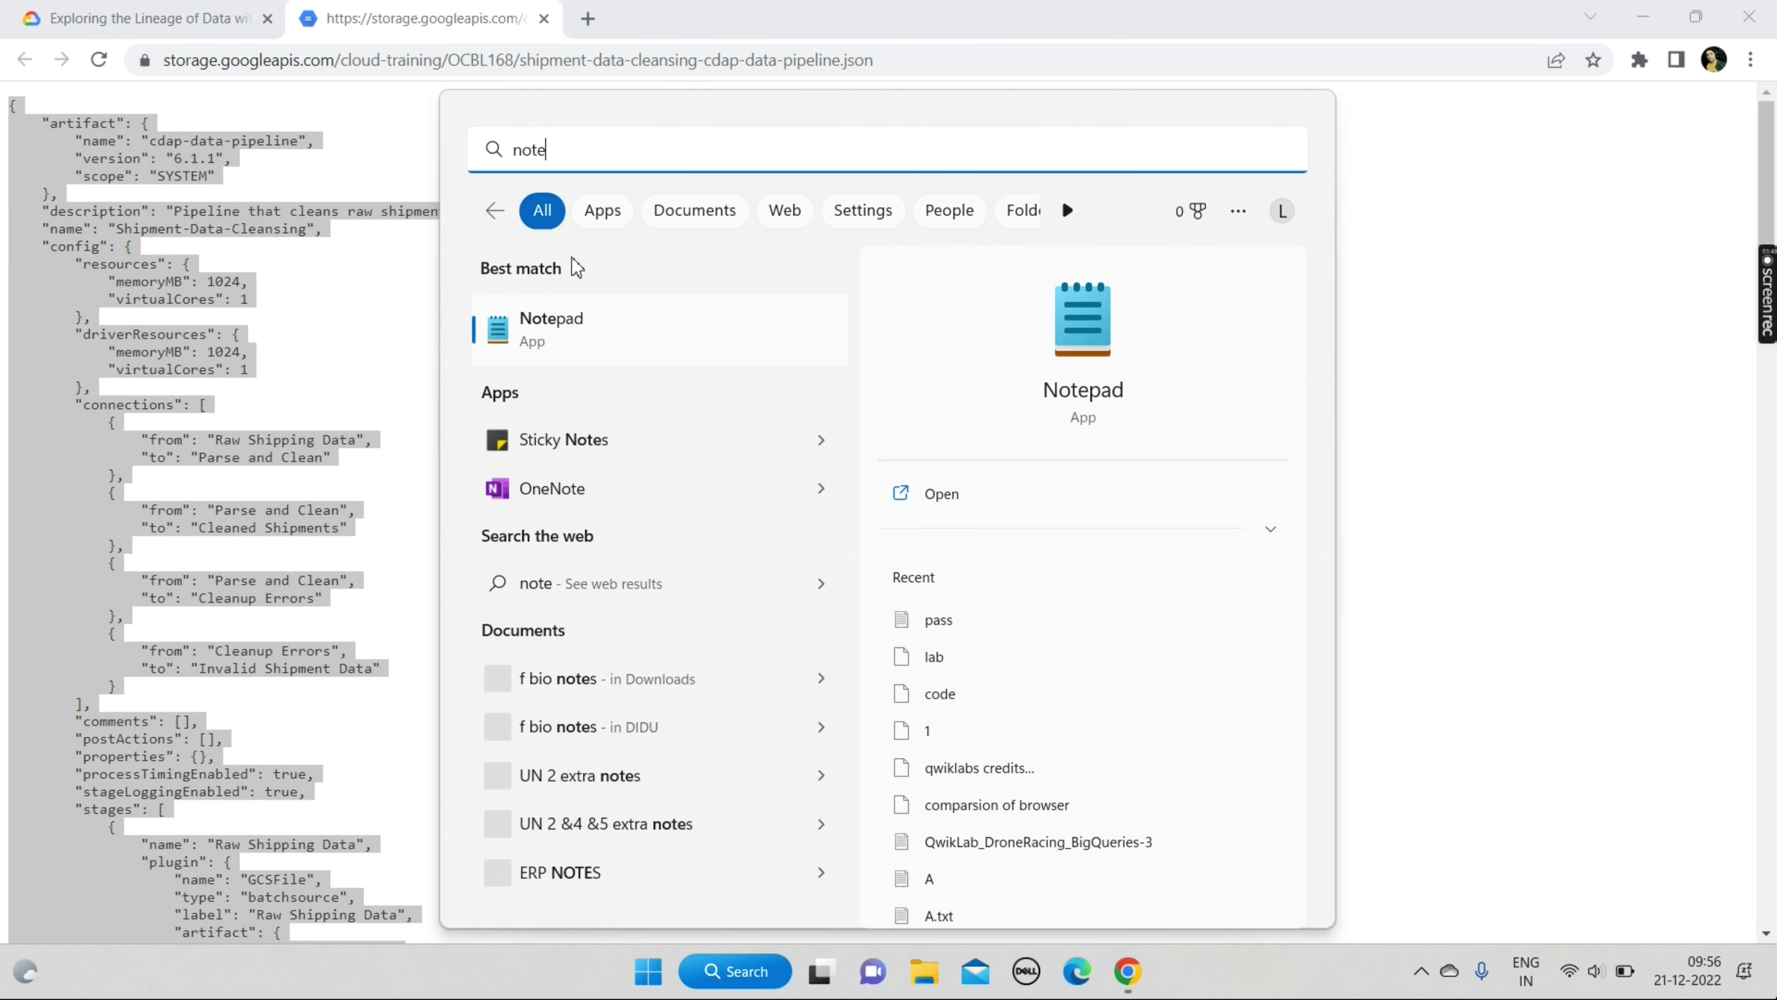
click(946, 501)
key(ctrl+v)
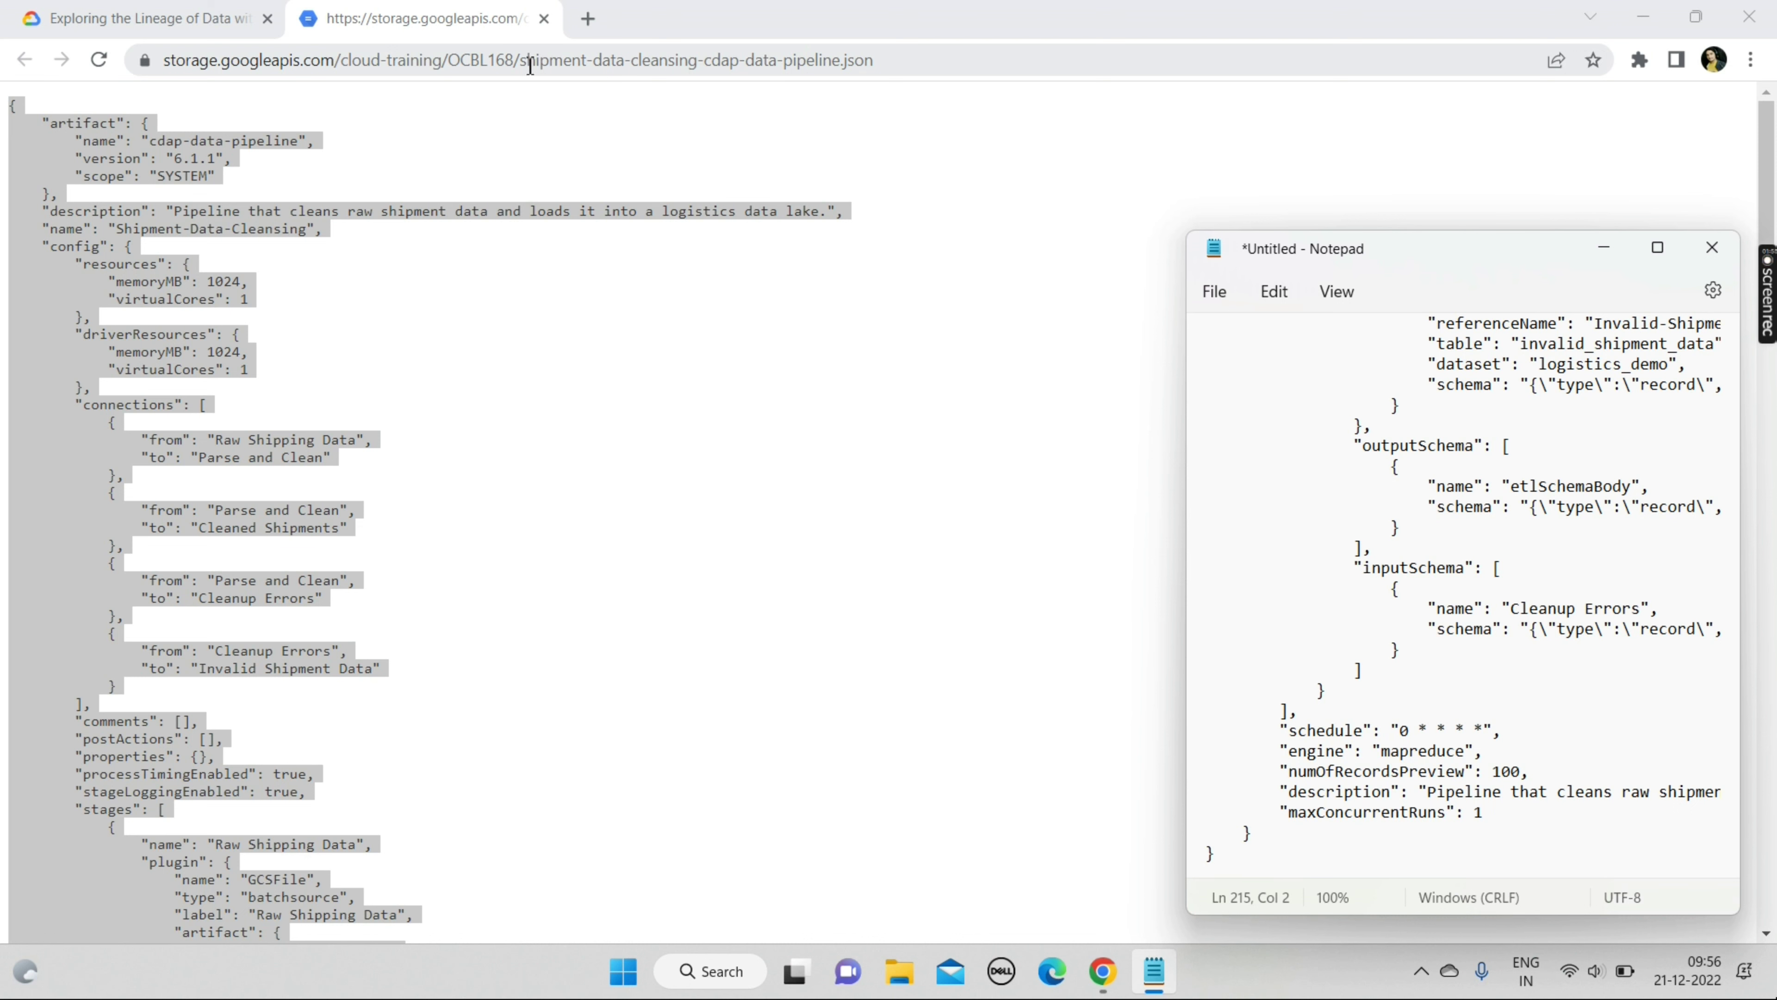
Save the document in Downloads under the URL's file name, shipment-data-cleansing-cdap-data-pipeline.json, replacing the existing file, and close Notepad.
drag(526, 62, 906, 60)
right_click(863, 53)
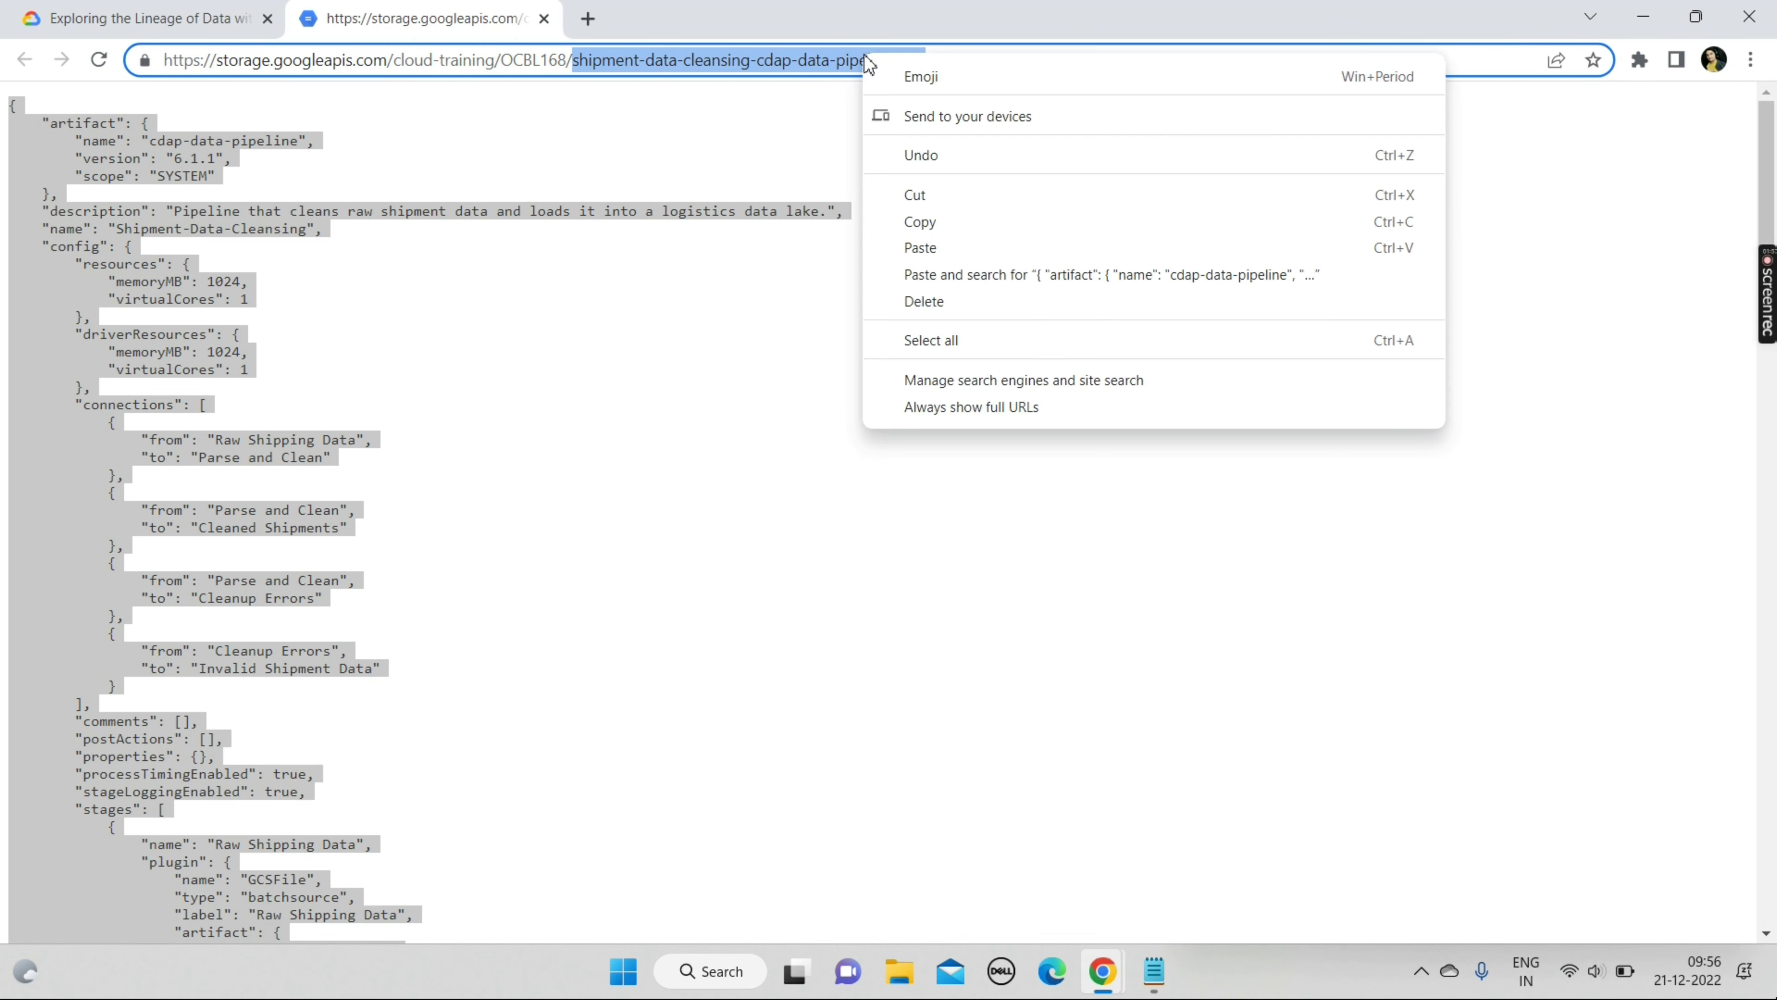
click(942, 222)
click(1154, 971)
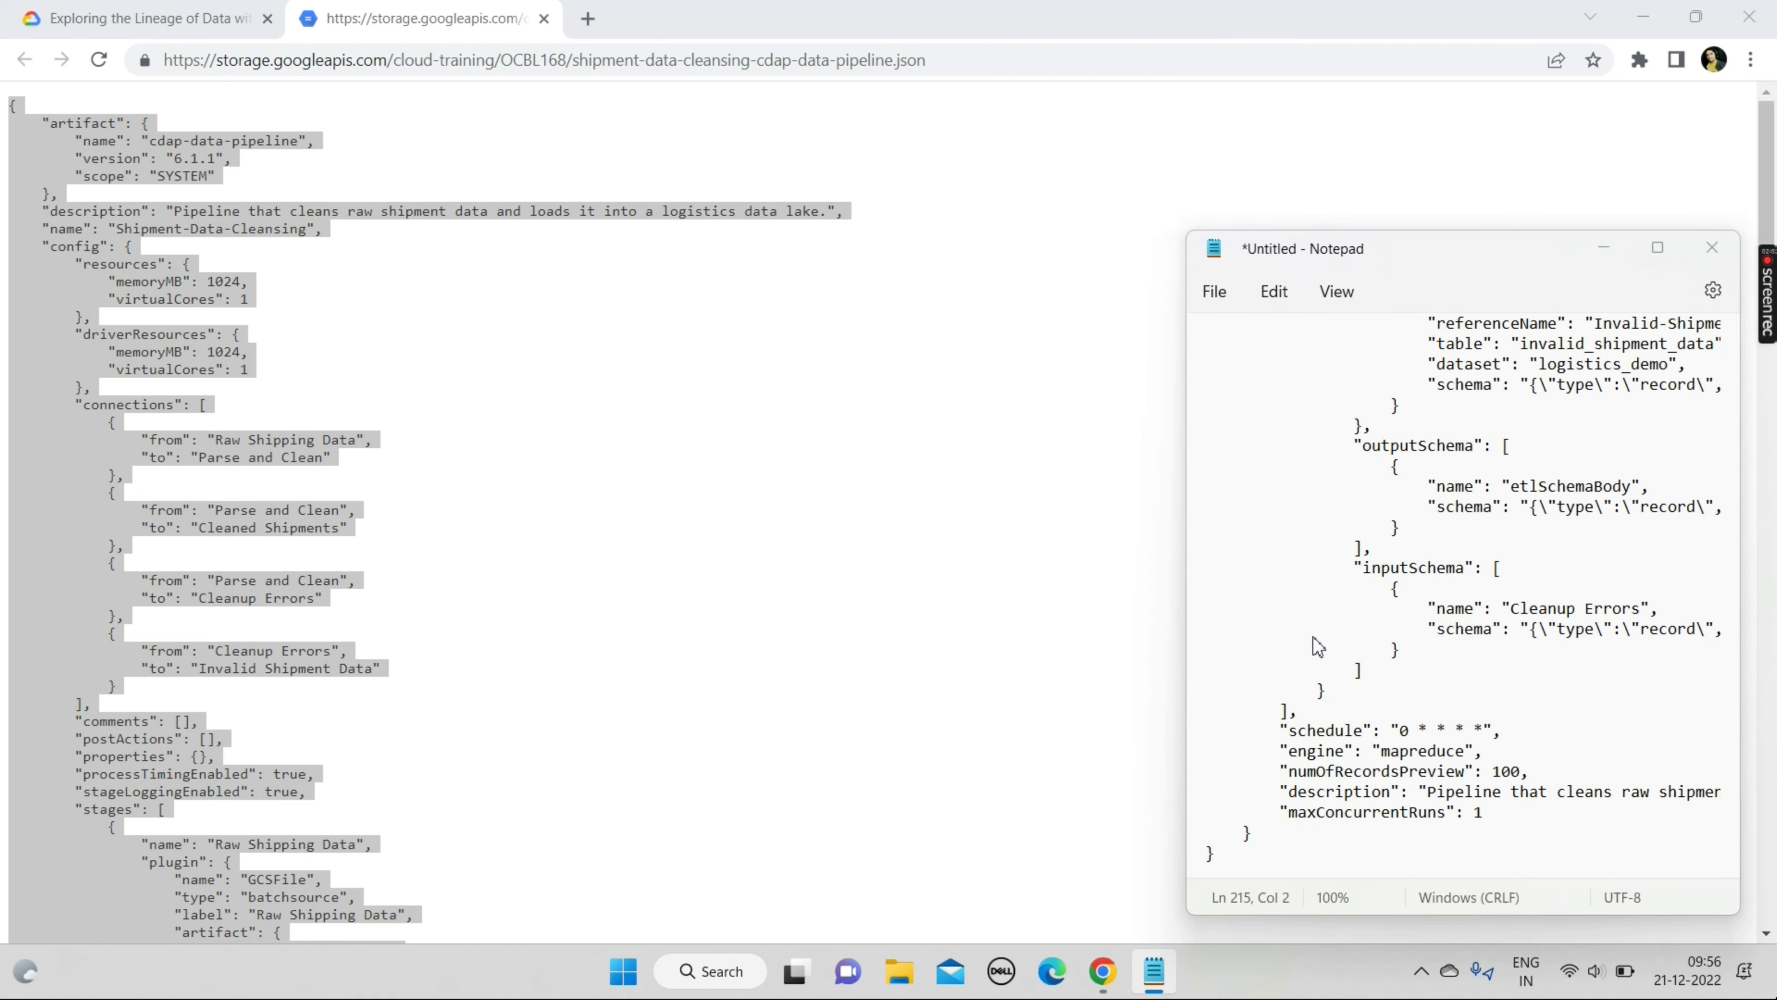
key(ctrl+s)
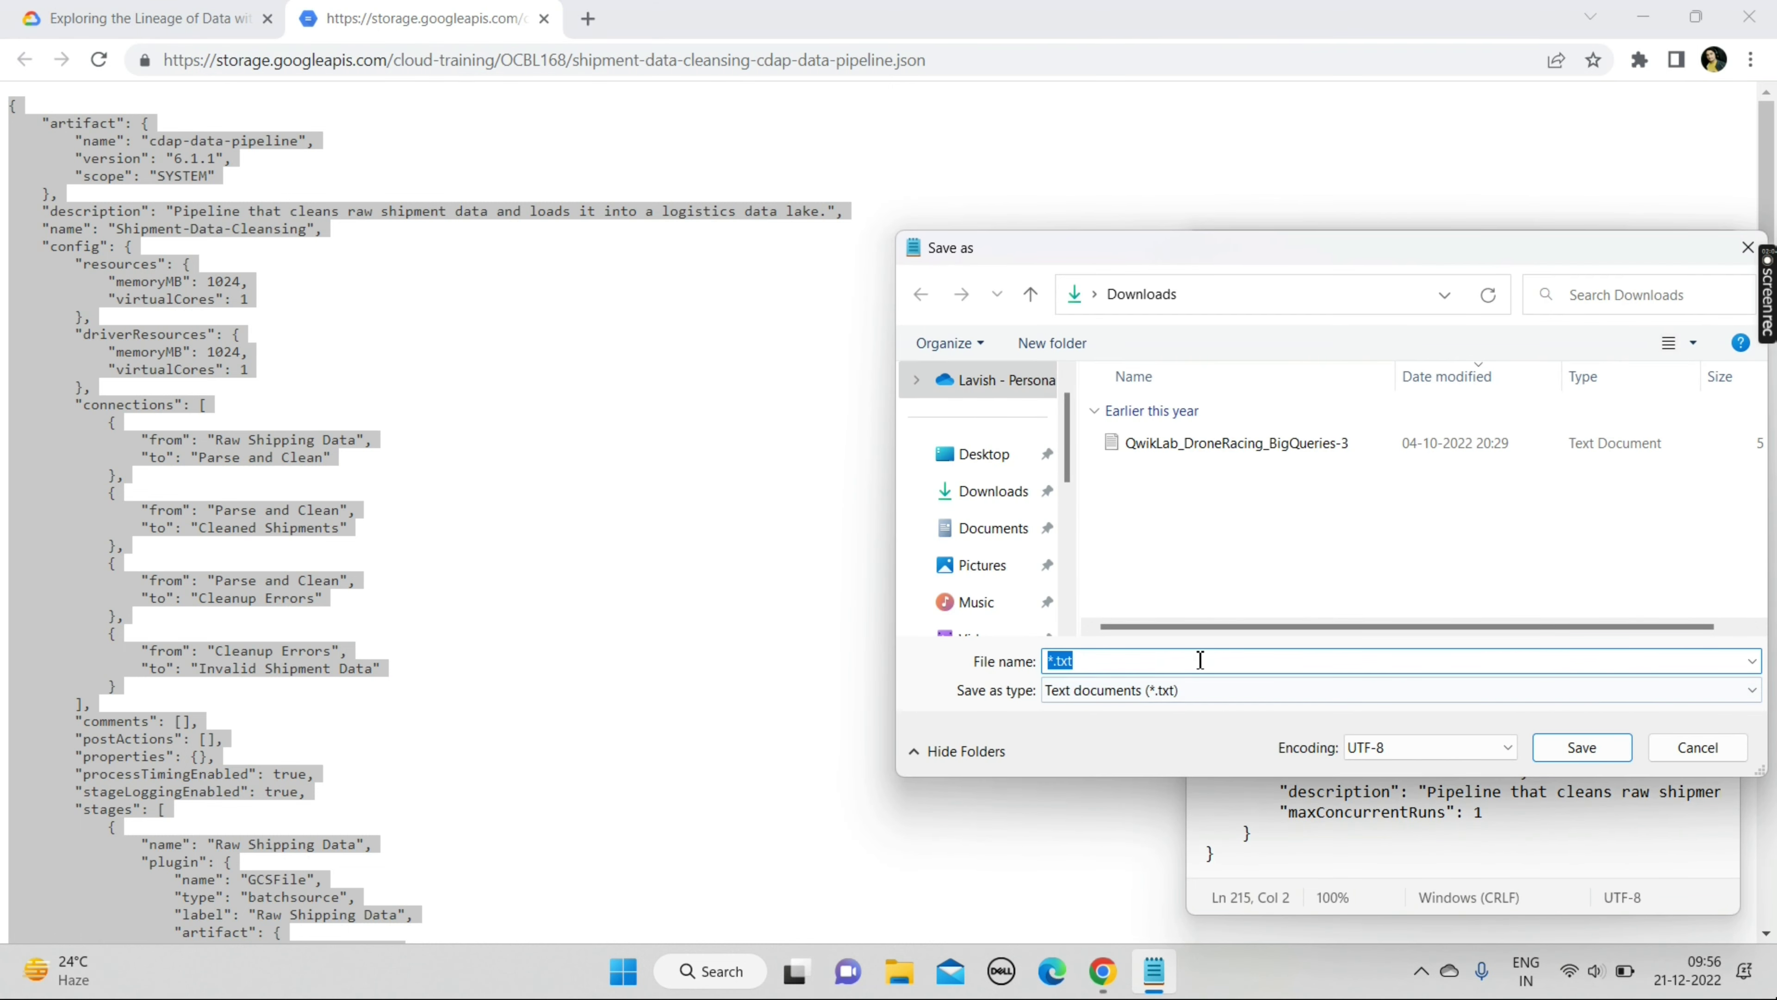
key(ctrl+v)
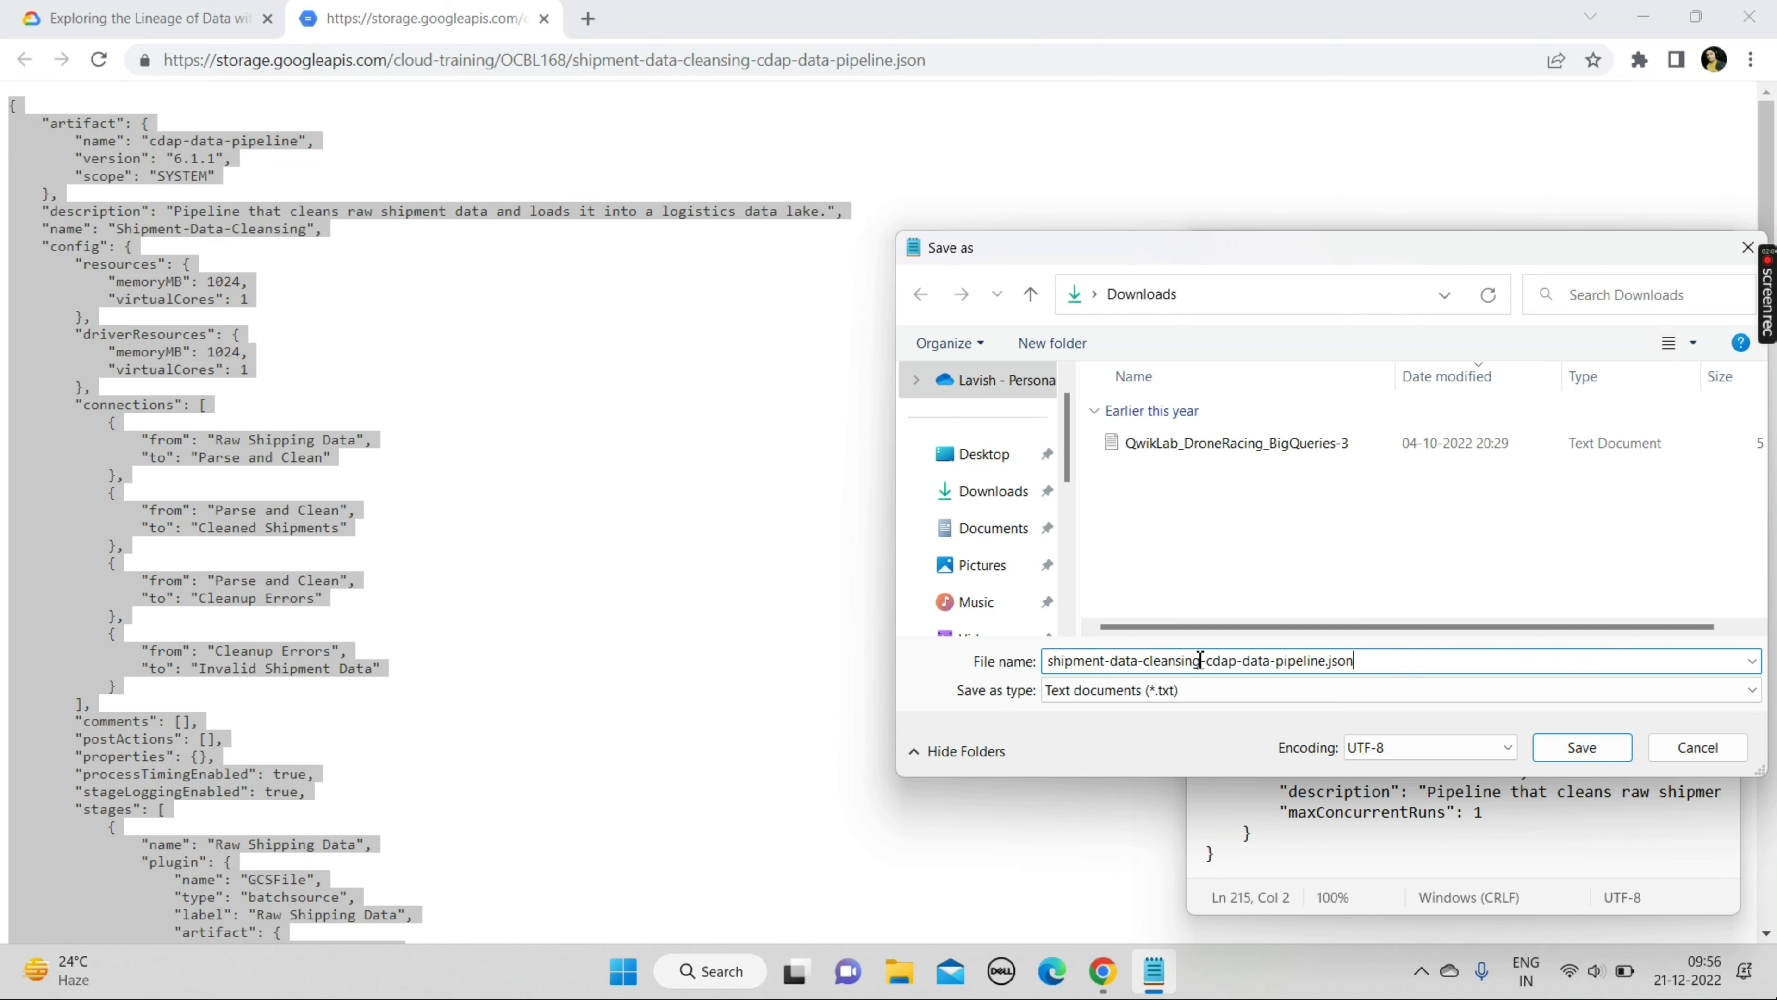
key(Return)
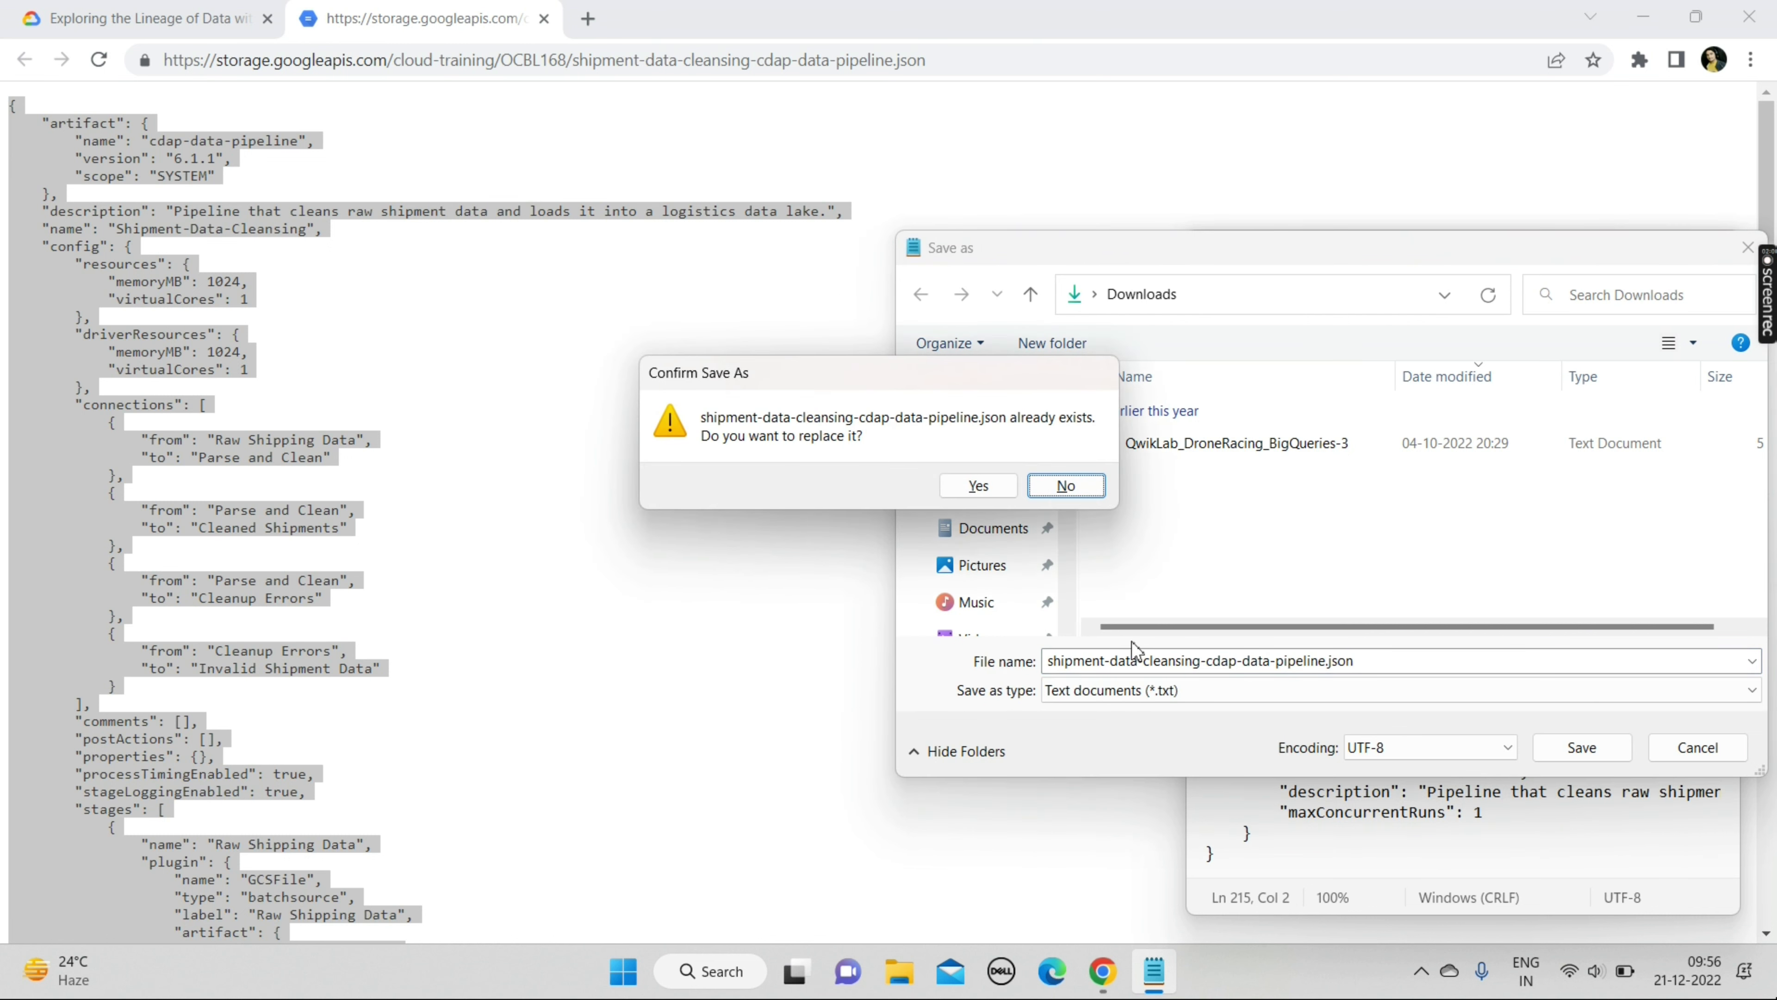
click(979, 485)
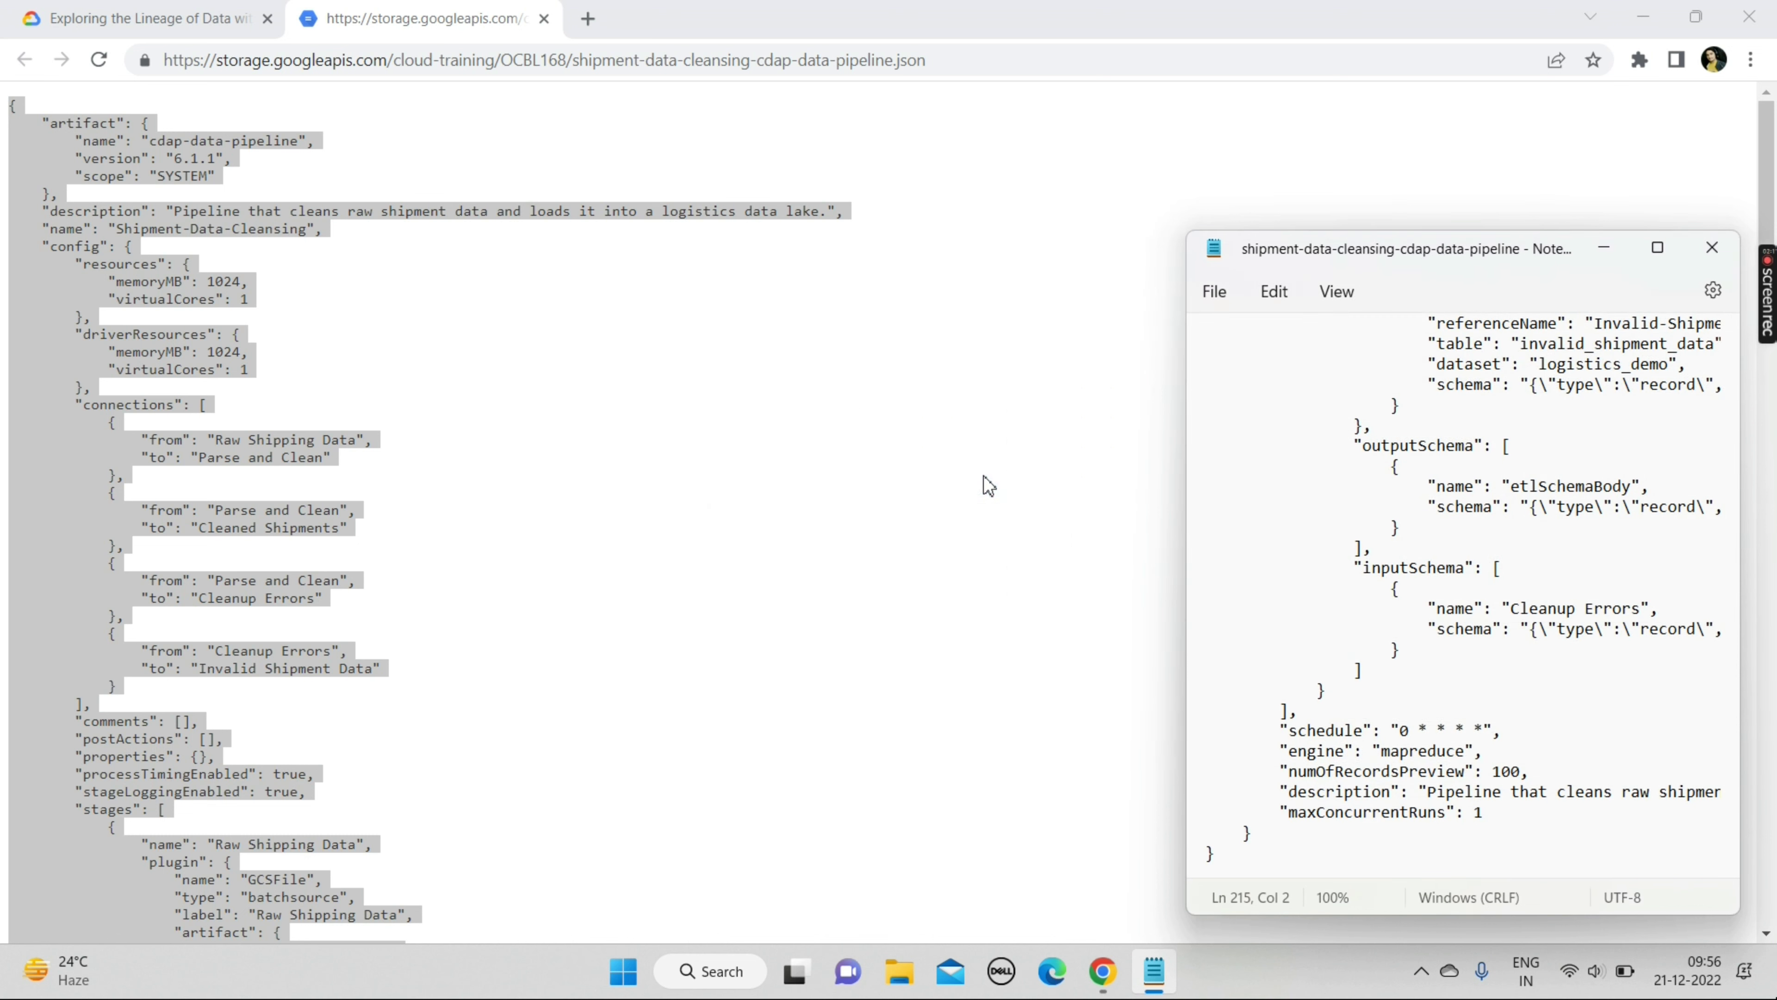
click(1720, 253)
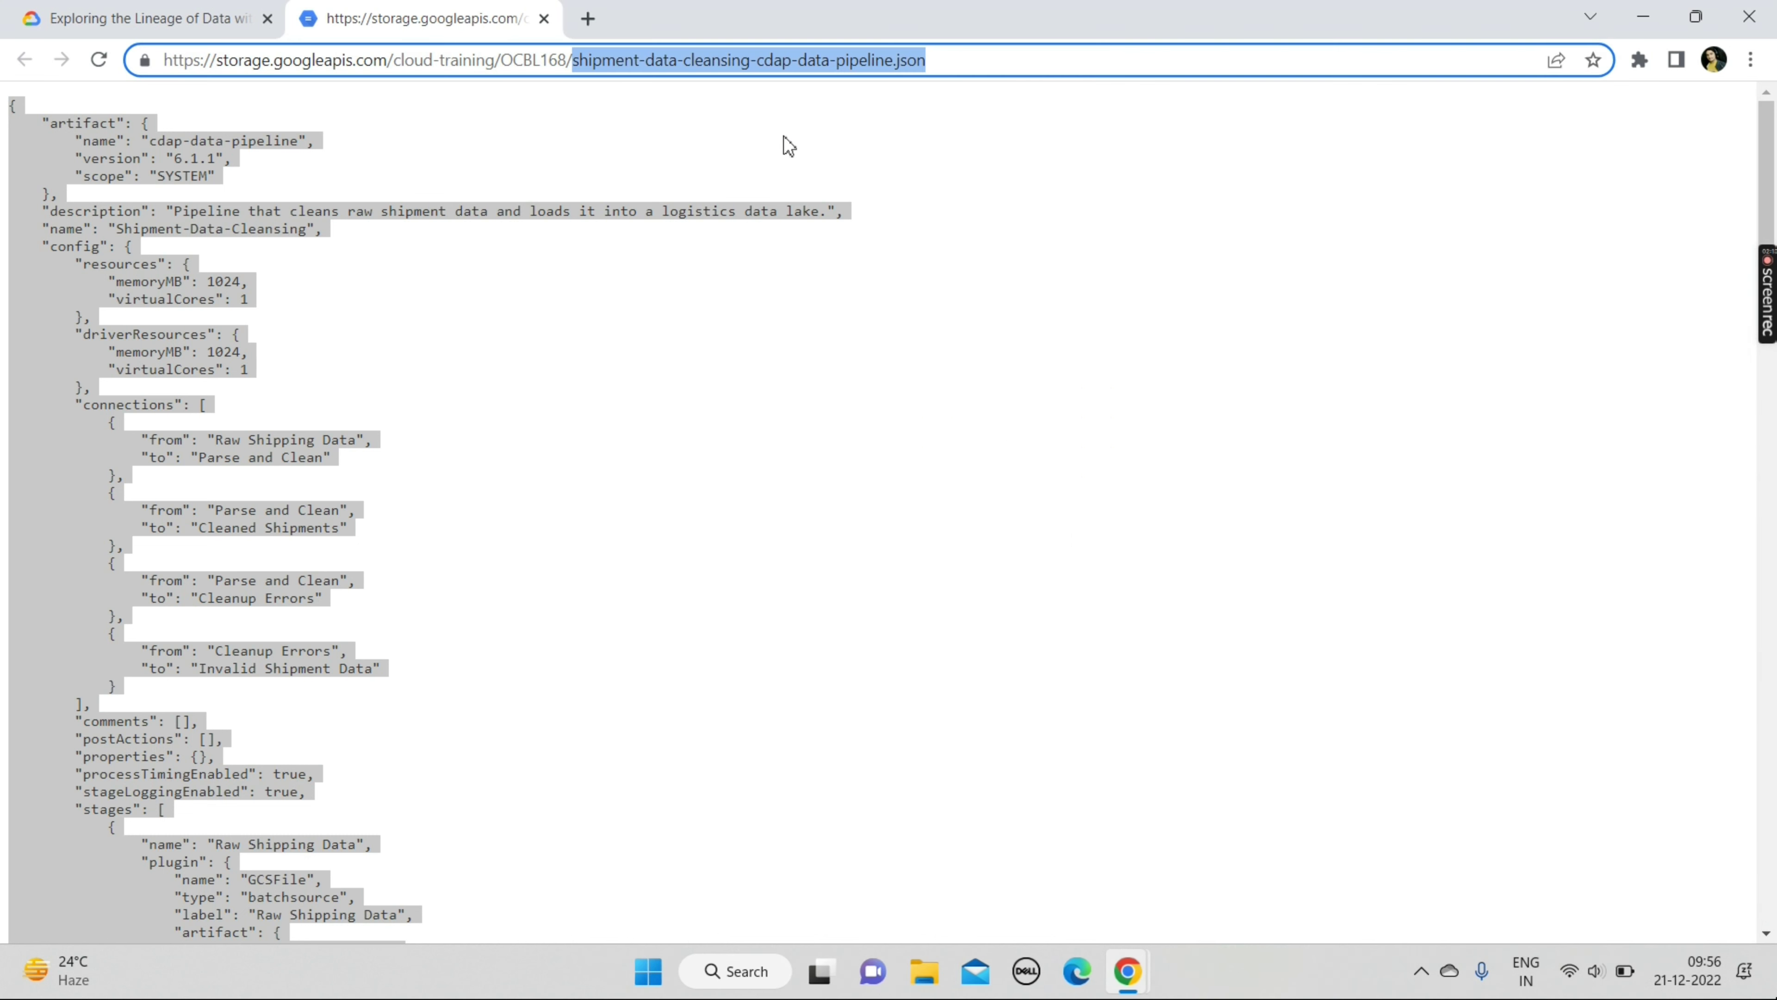
Open the Delayed Shipments USA link in the lab's Prerequisites section and copy the pipeline's entire JSON code.
click(161, 19)
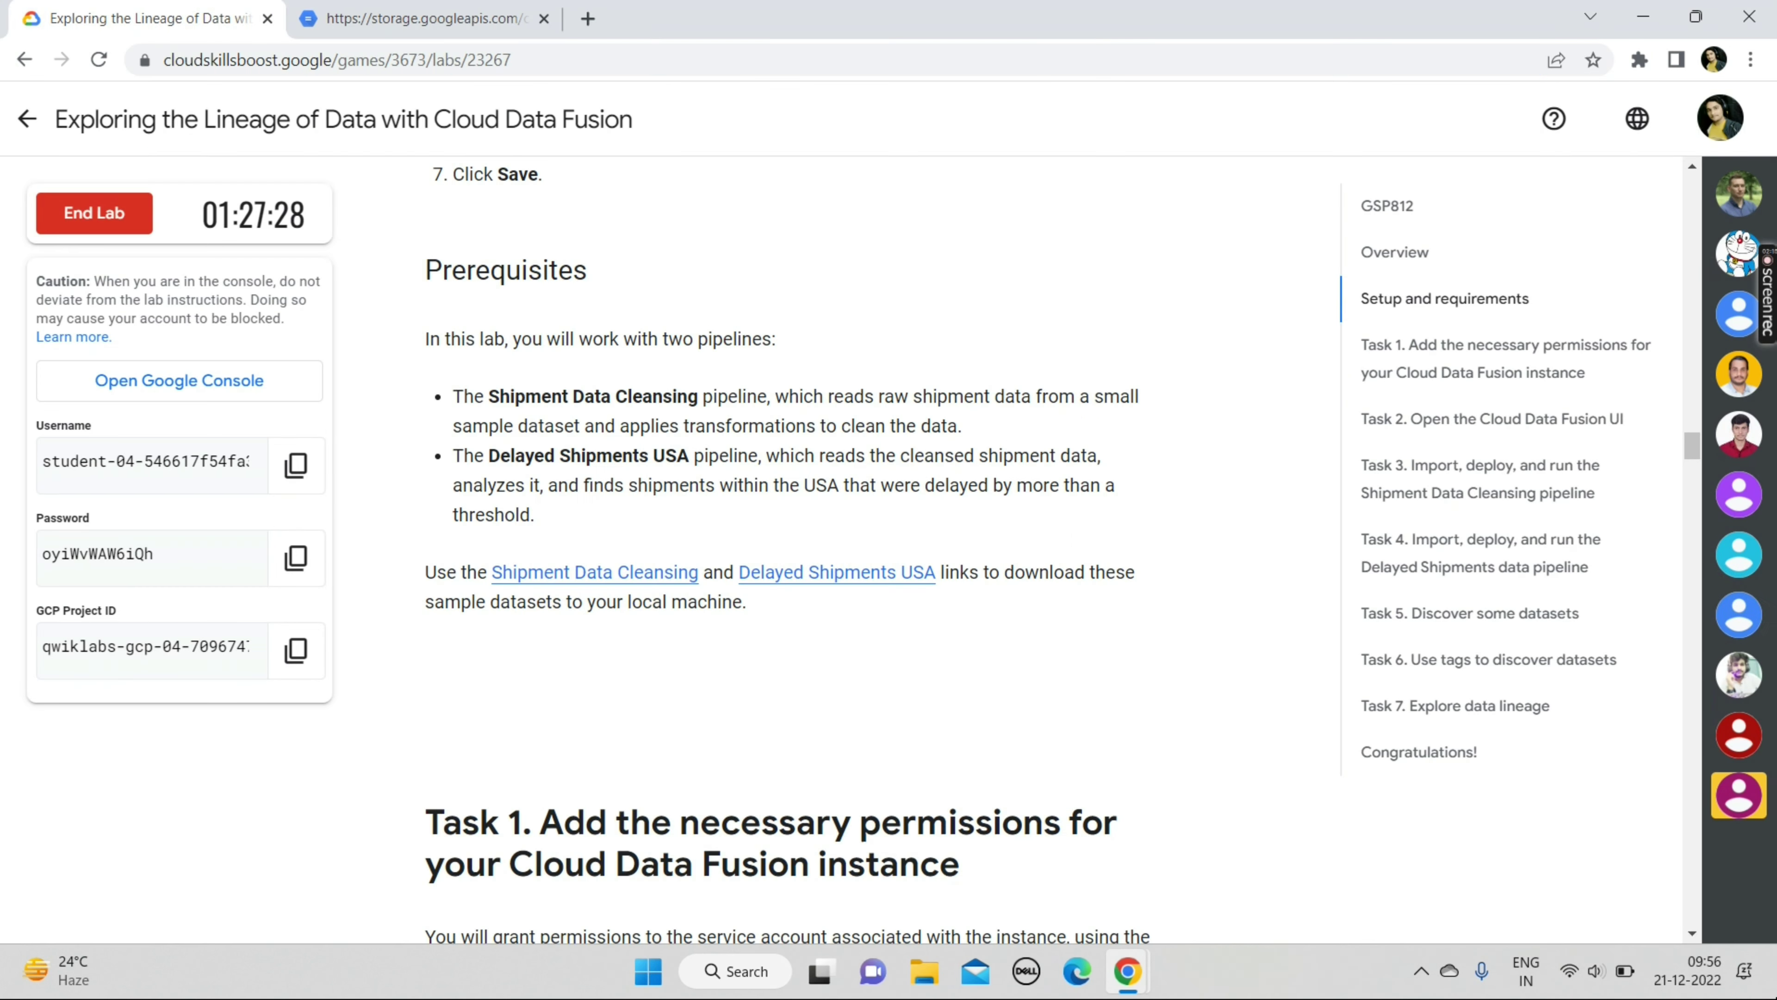
click(843, 578)
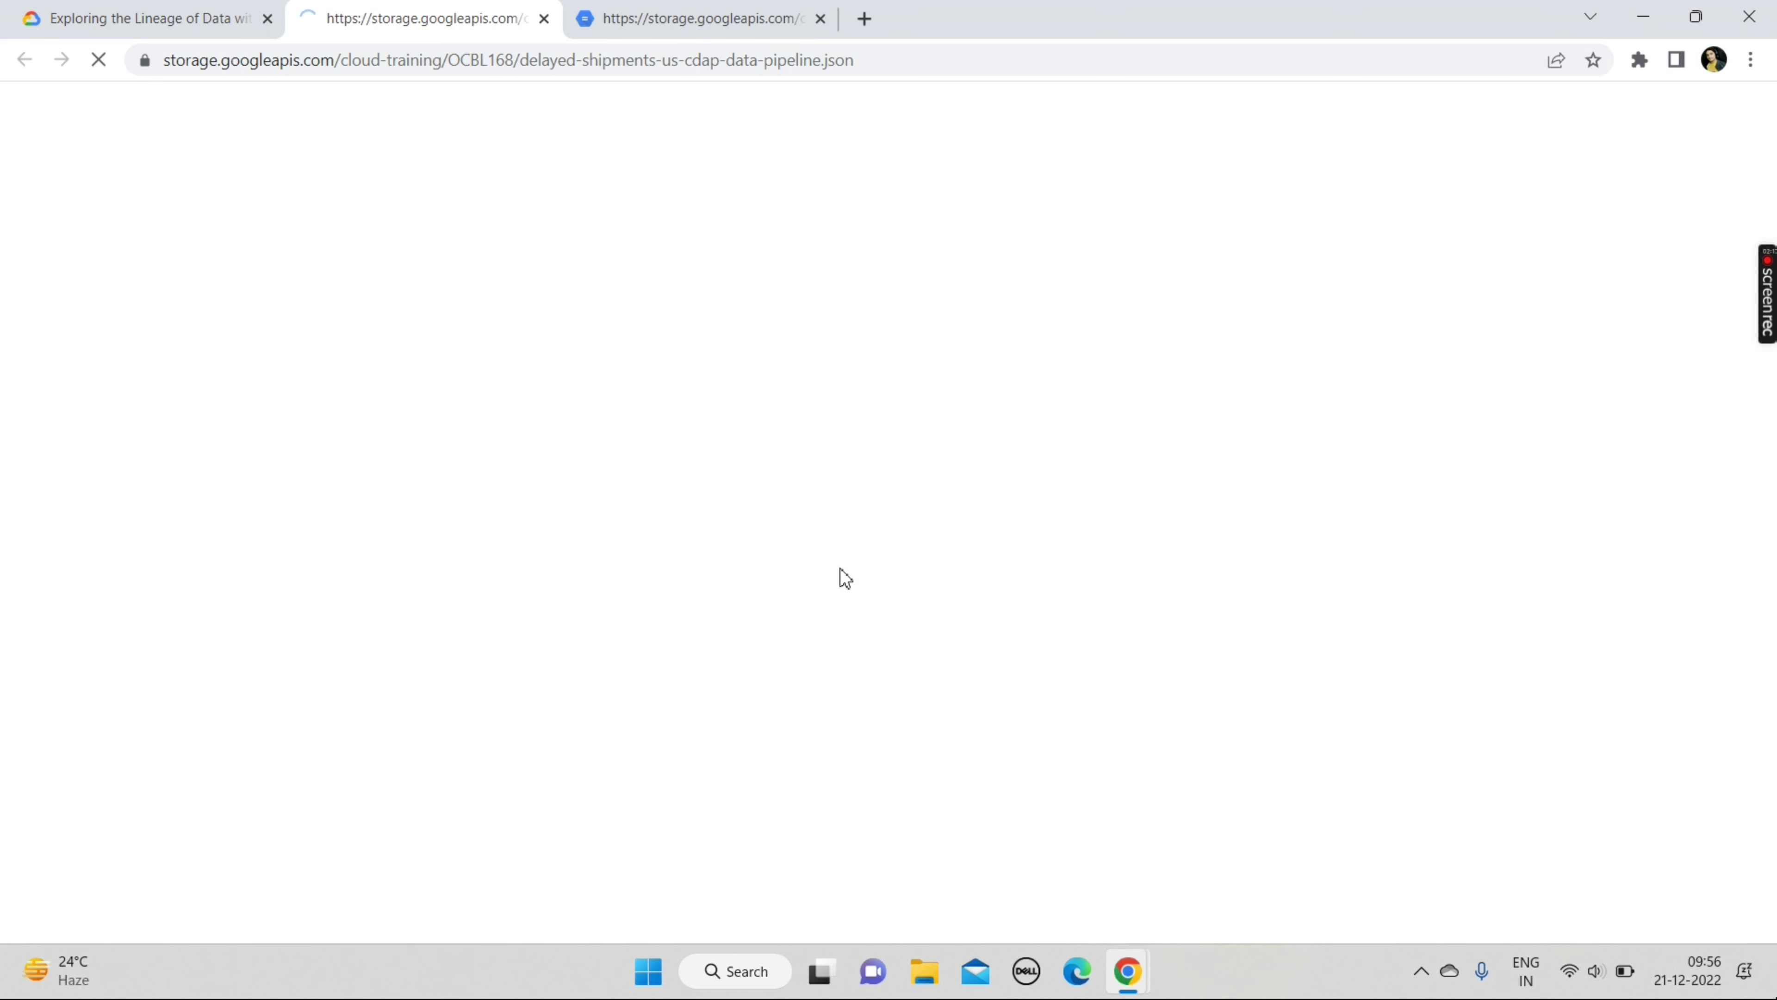
key(ctrl+a)
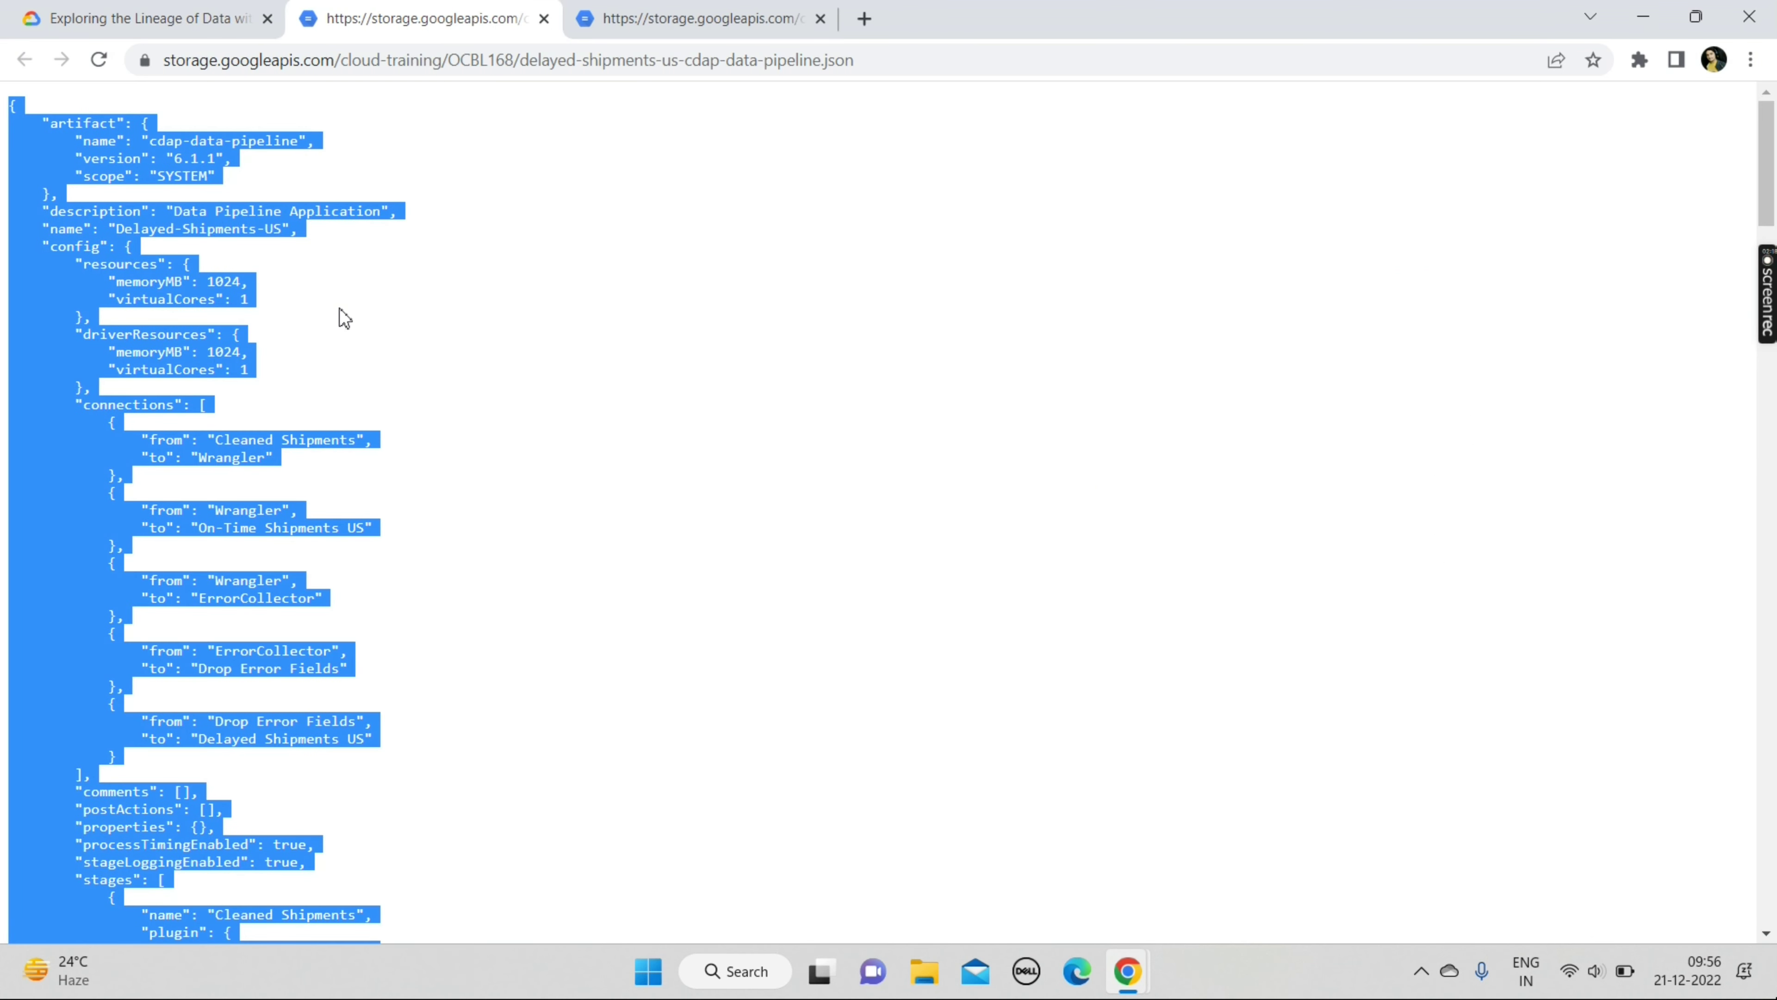
right_click(96, 229)
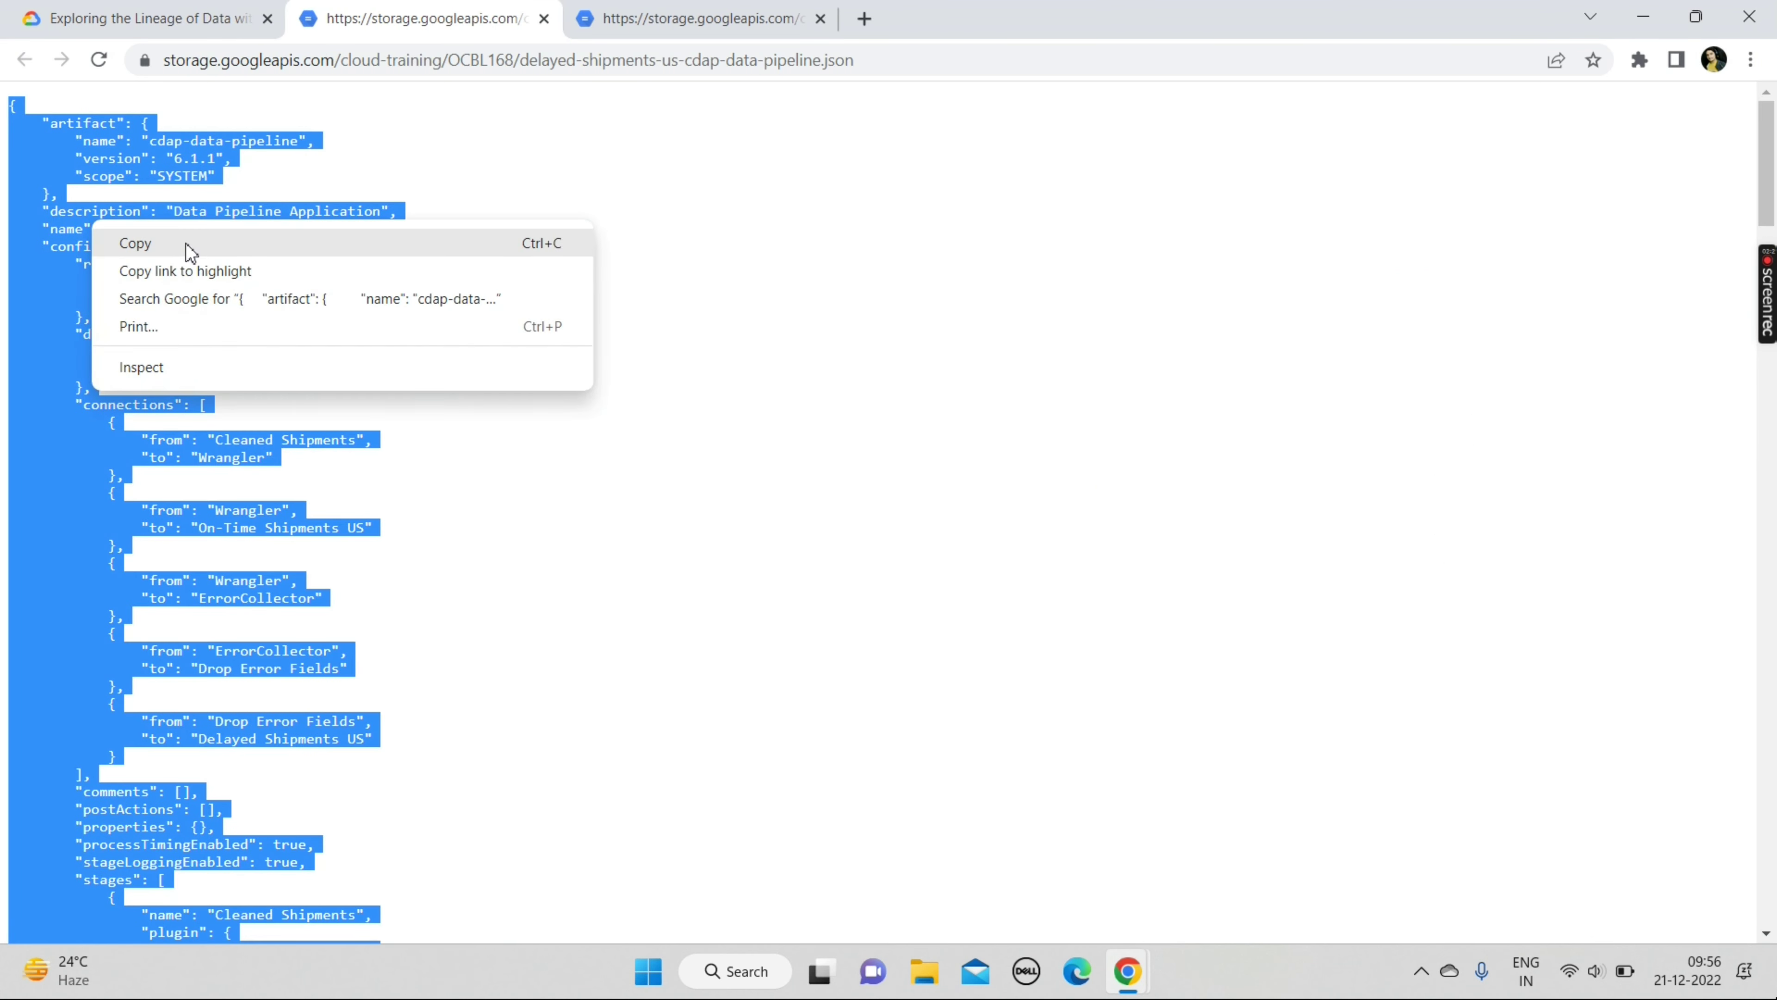
click(122, 243)
Copy the file name delayed-shipments-us-cdap-data-pipeline.json from the page's URL and open a blank Notepad document through the Windows search.
drag(528, 60, 845, 68)
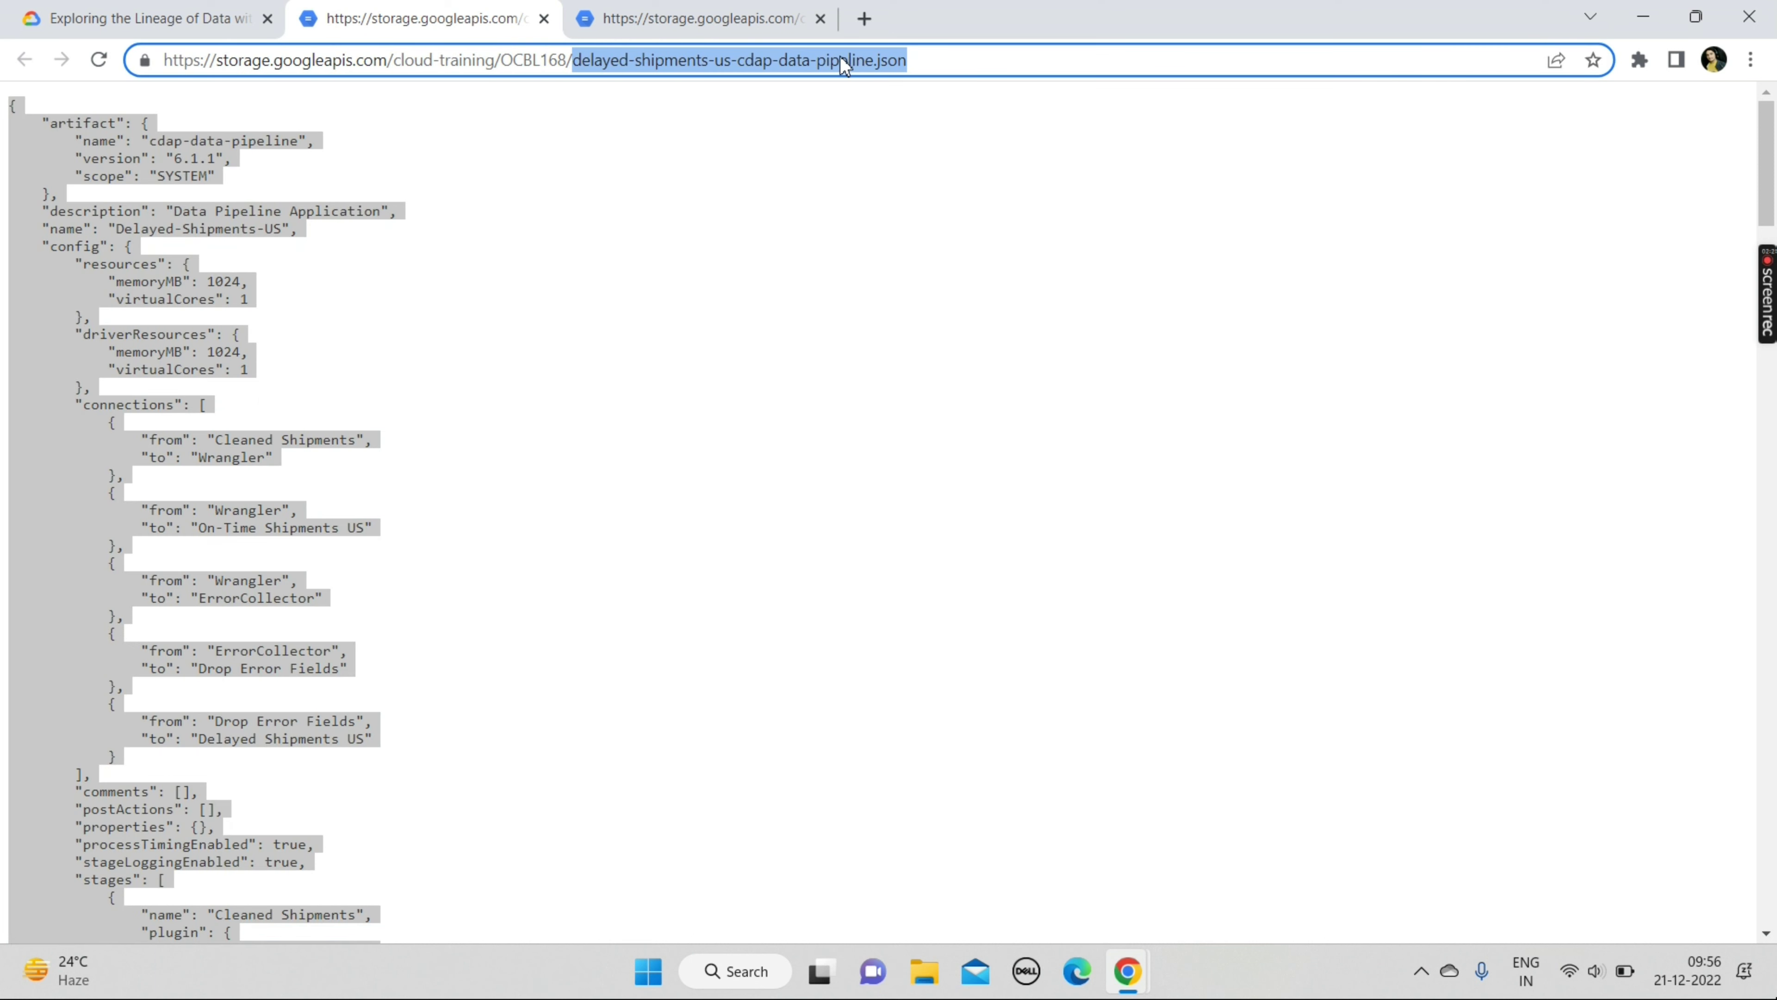
right_click(845, 68)
click(948, 226)
click(718, 981)
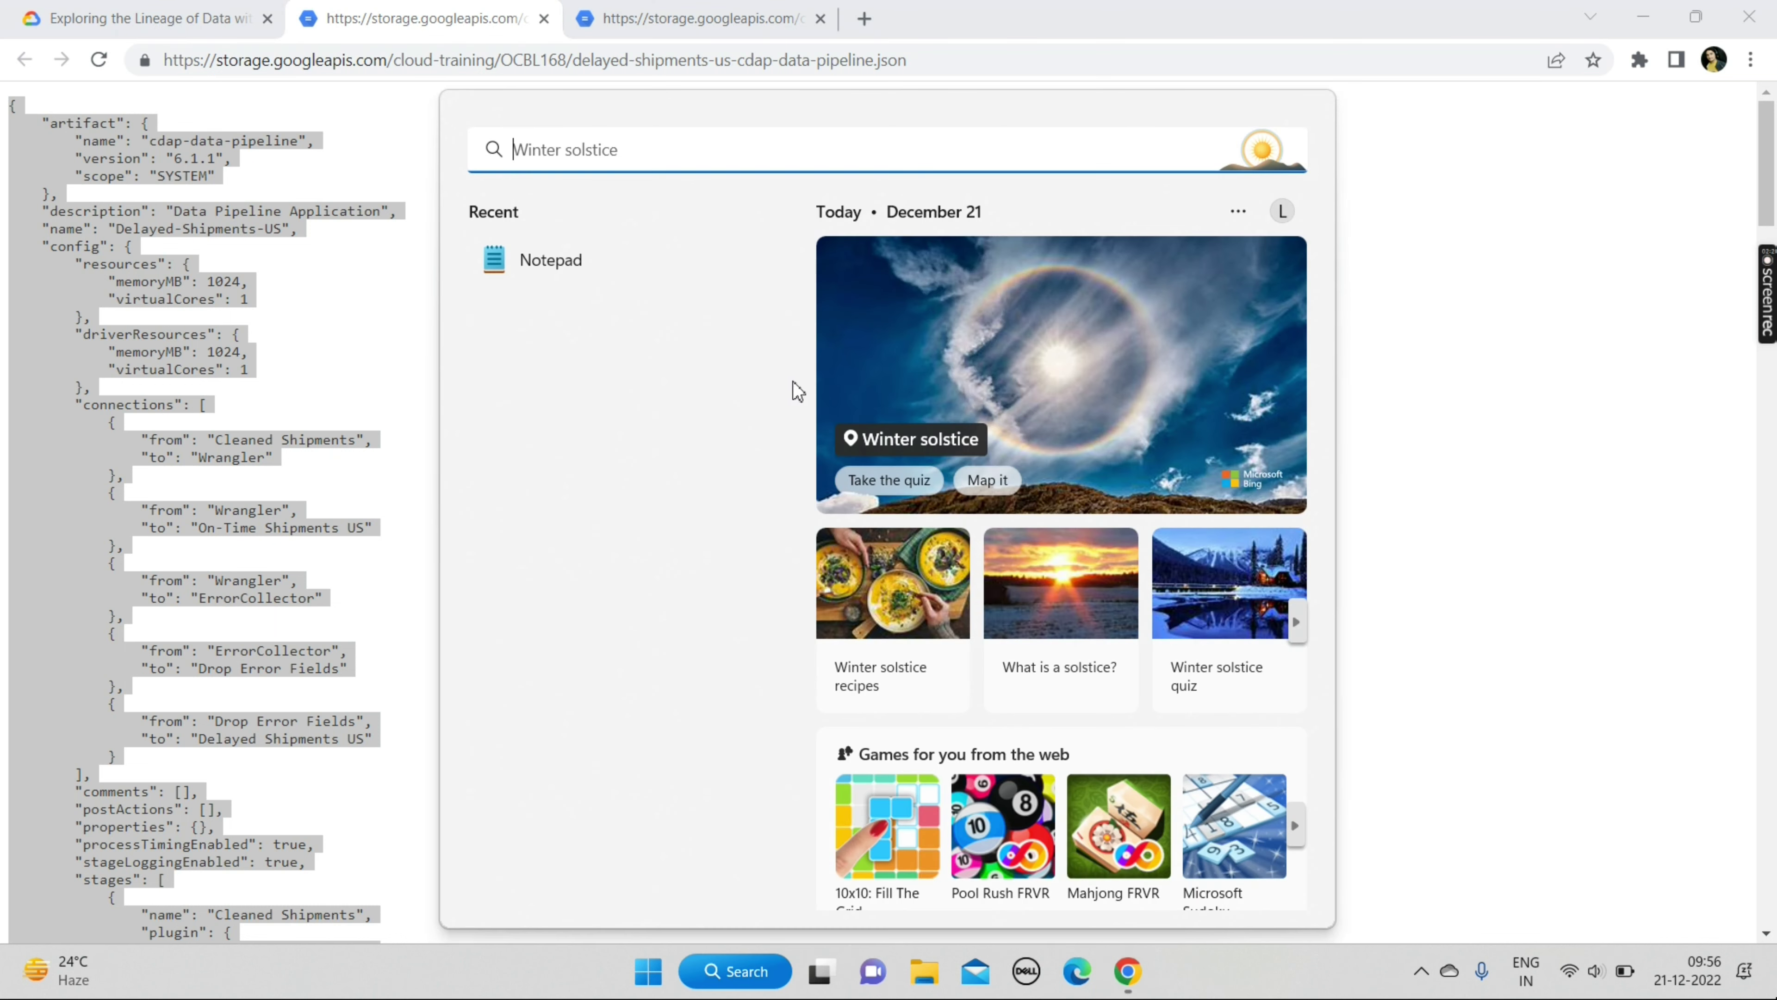
click(571, 260)
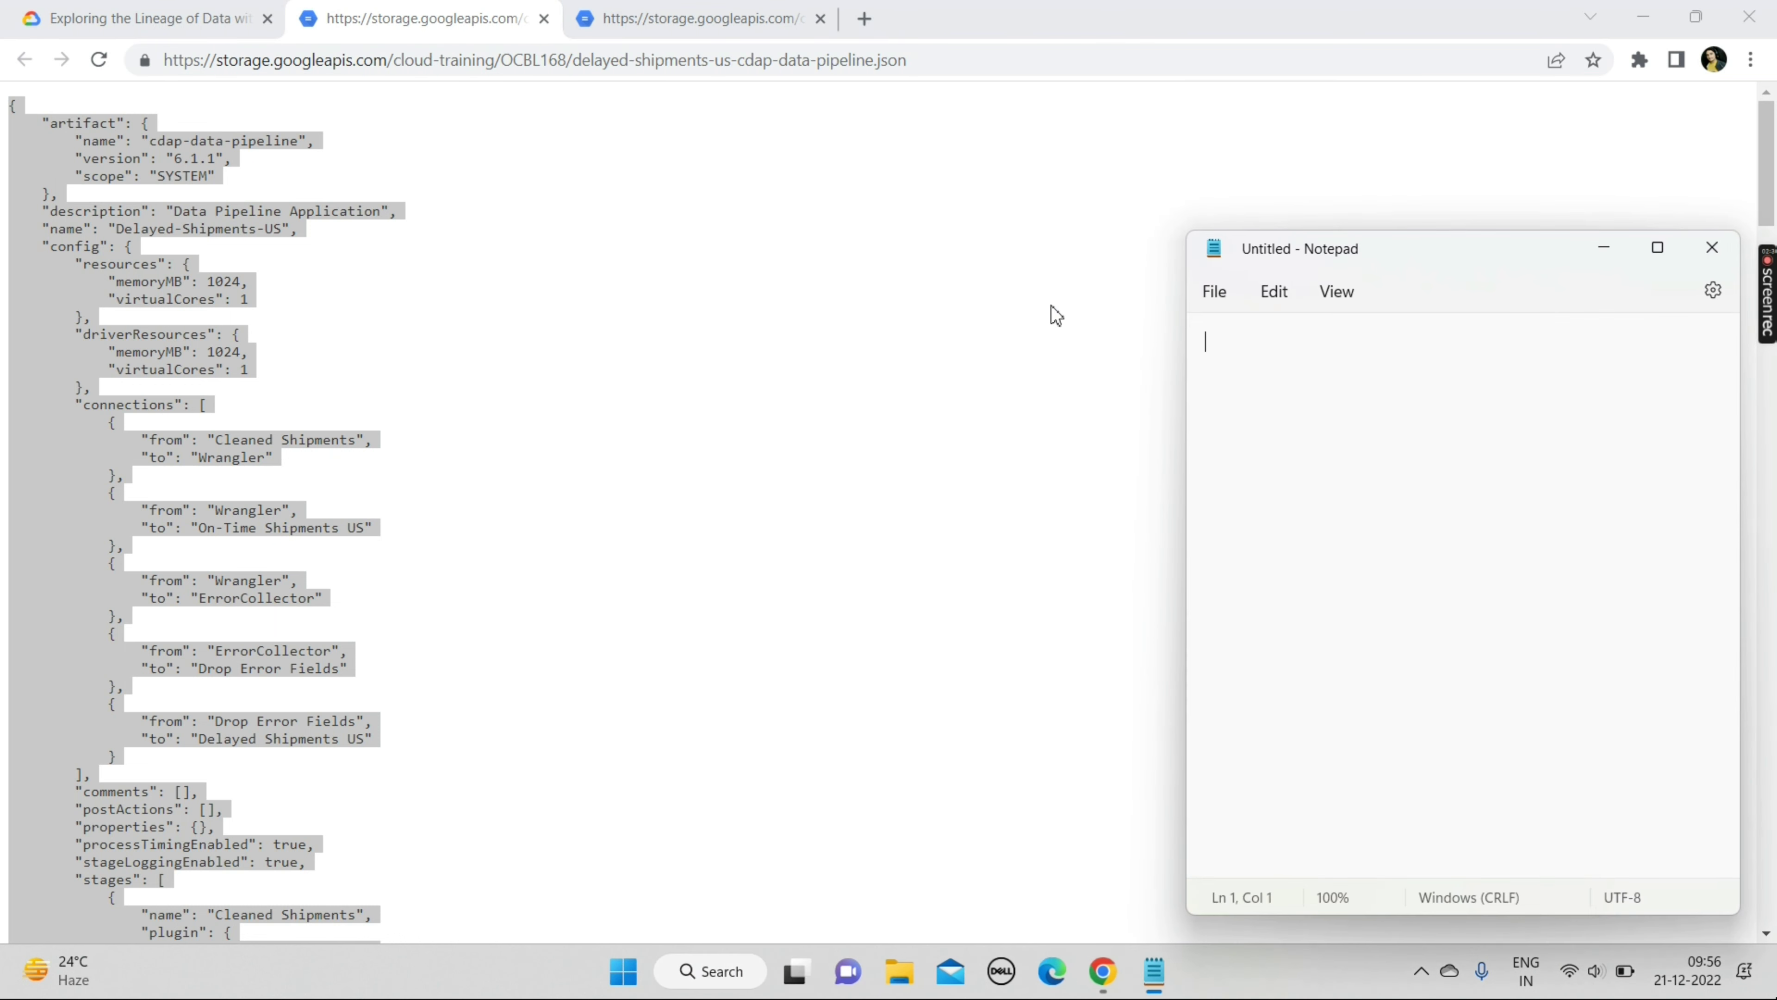
key(ctrl+v)
key(ctrl+a)
key(Delete)
Copy the entire Delayed Shipments pipeline JSON from the browser again and paste it into the blank Notepad document.
right_click(140, 431)
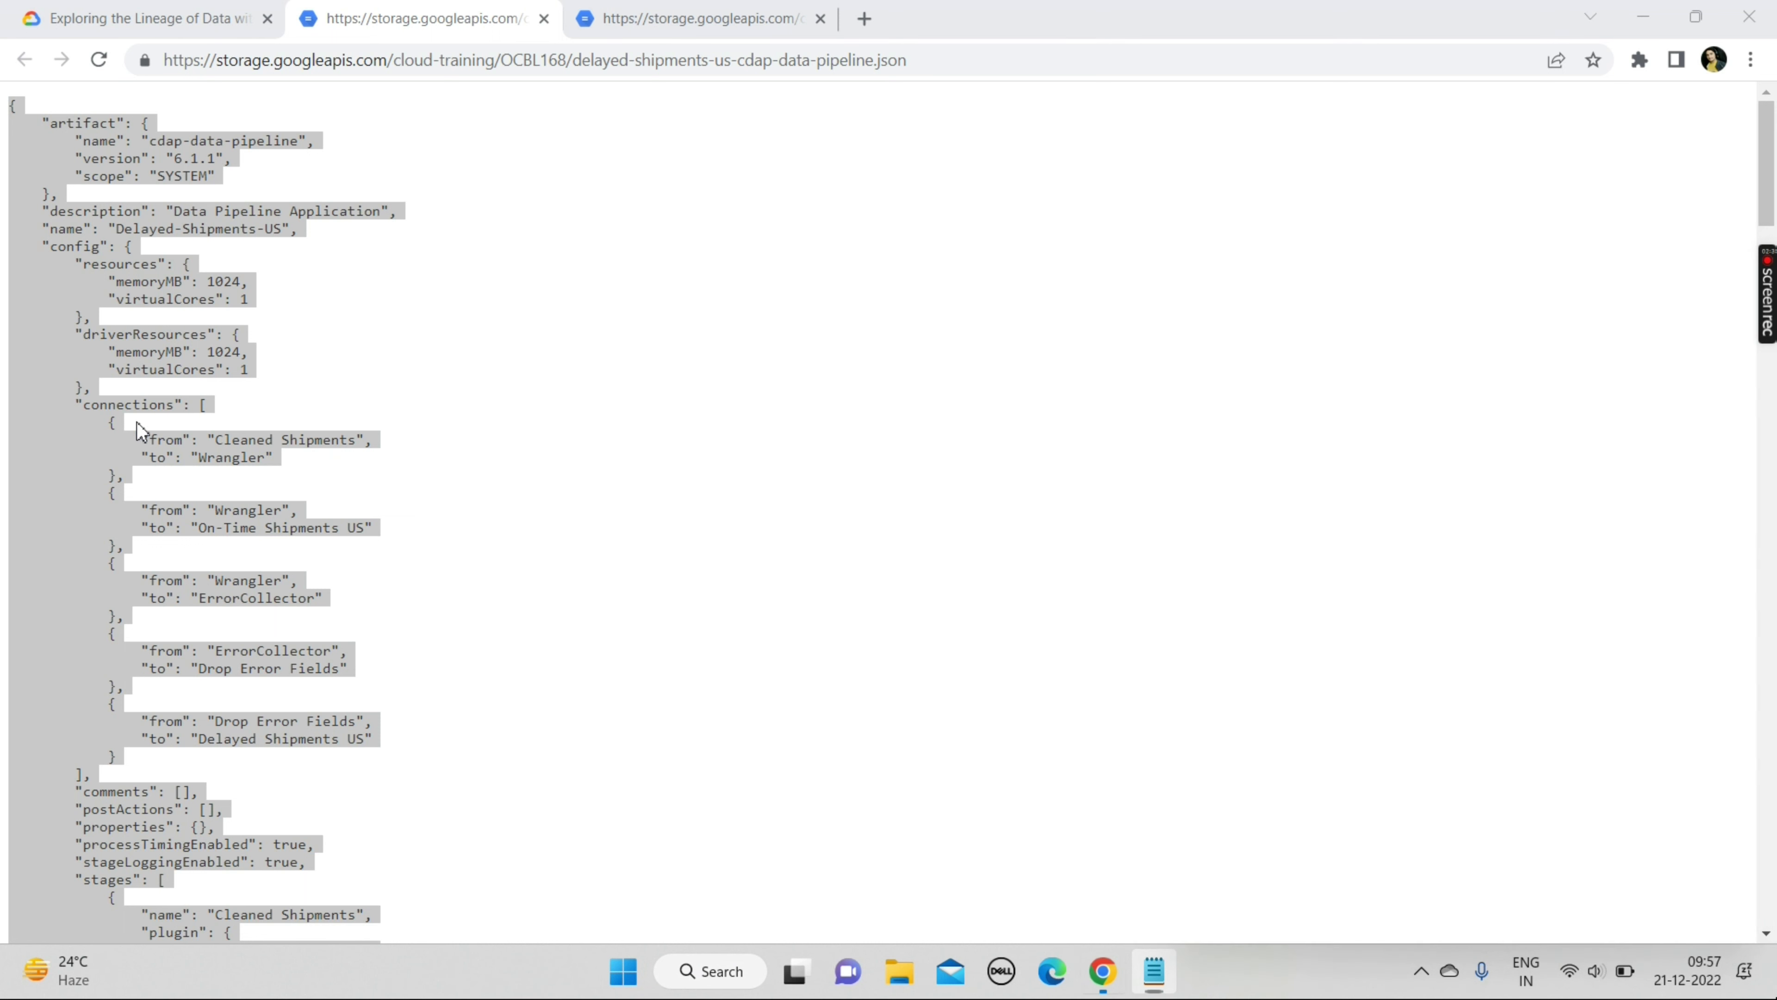
click(206, 448)
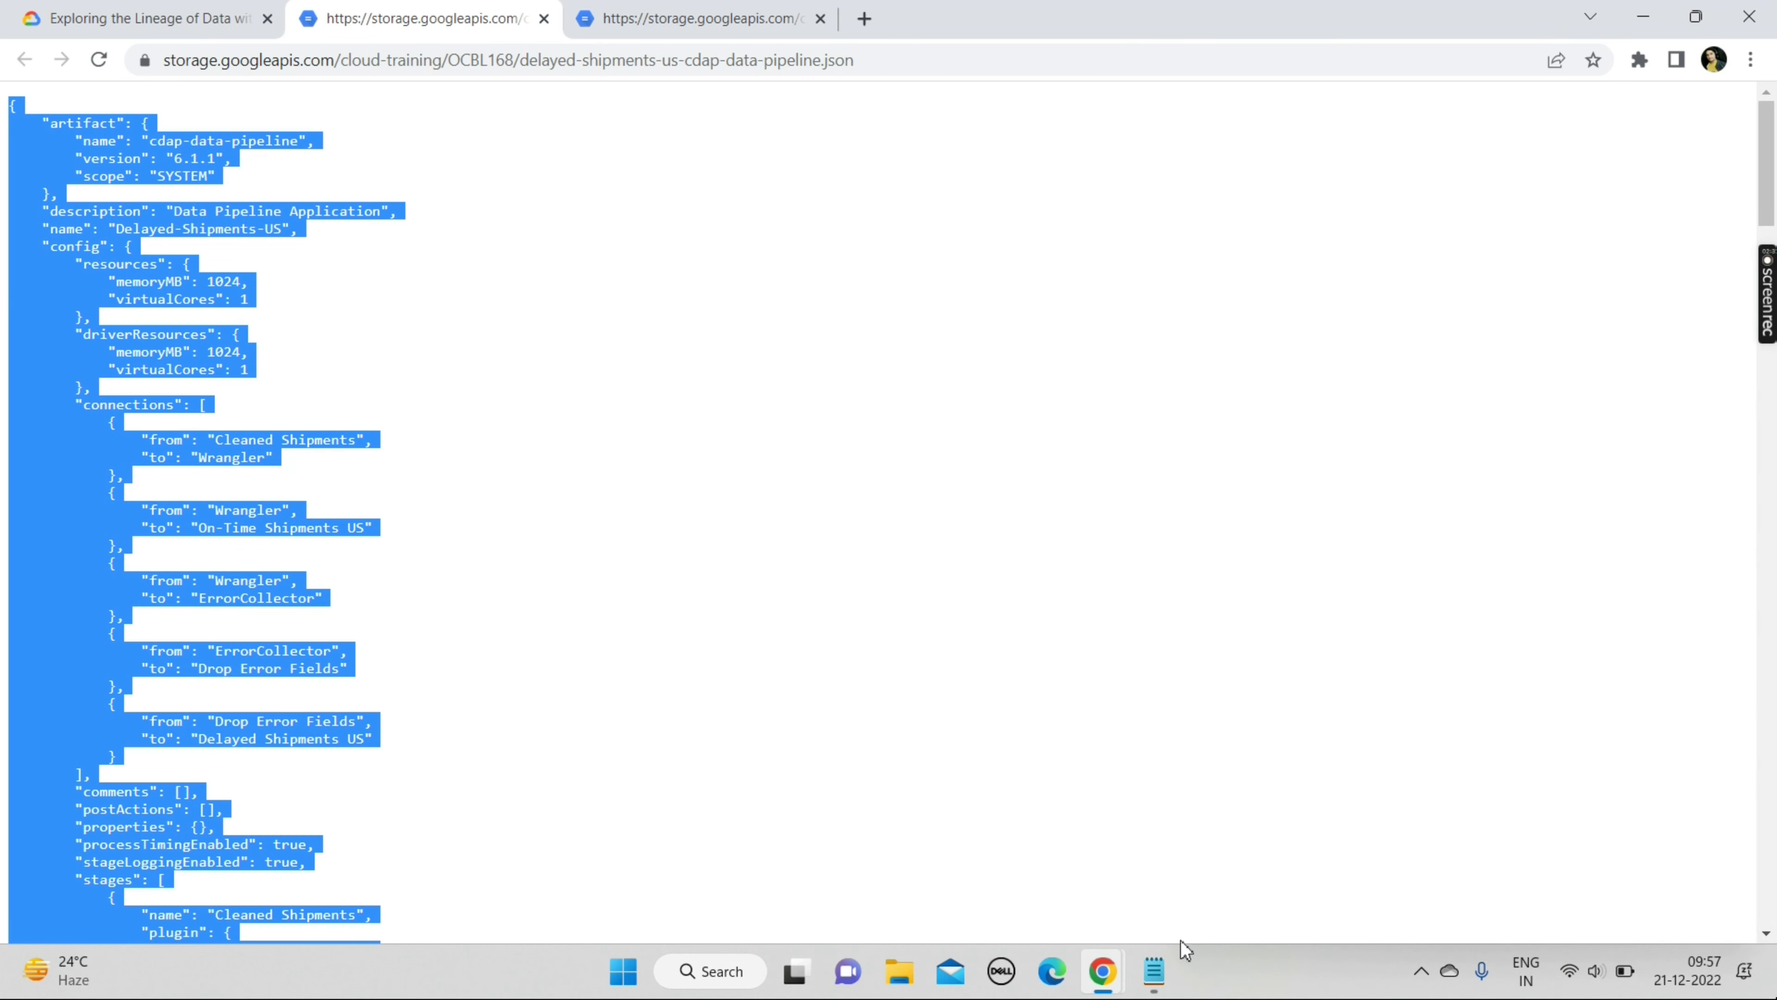
click(1152, 970)
key(ctrl+v)
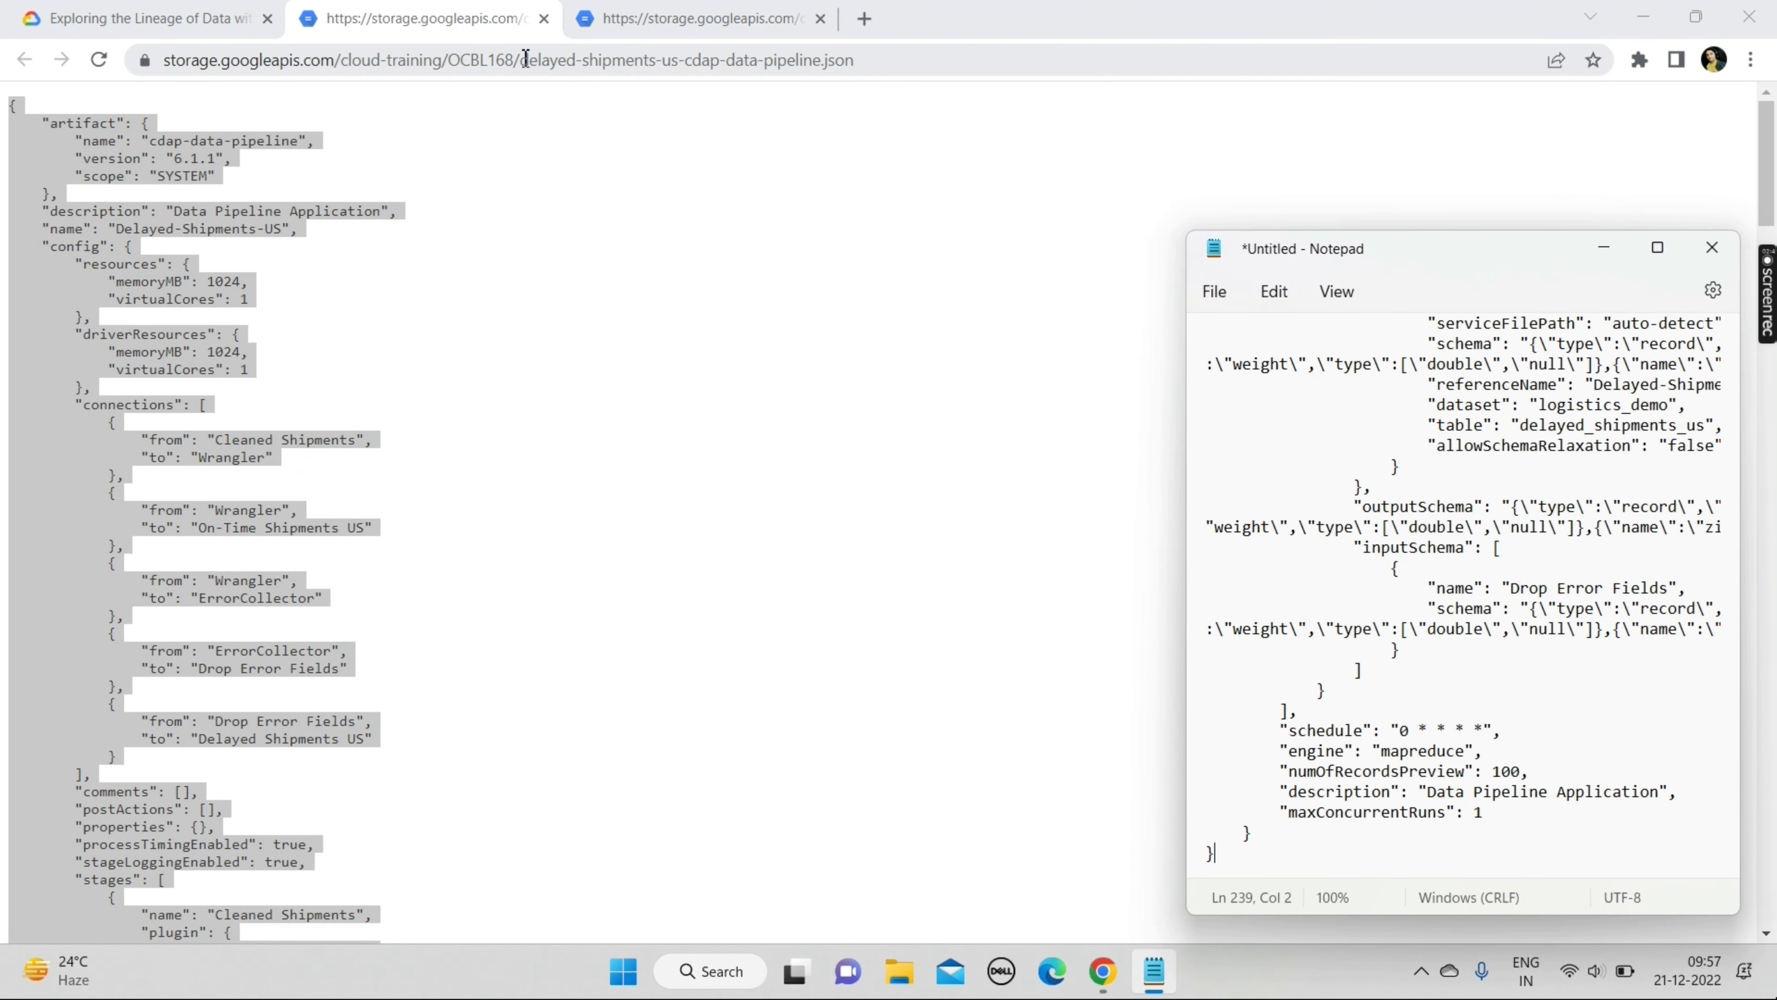
Copy the file name delayed-shipments-us-cdap-data-pipeline.json from the end of the page's URL and return to Notepad.
drag(525, 60, 877, 43)
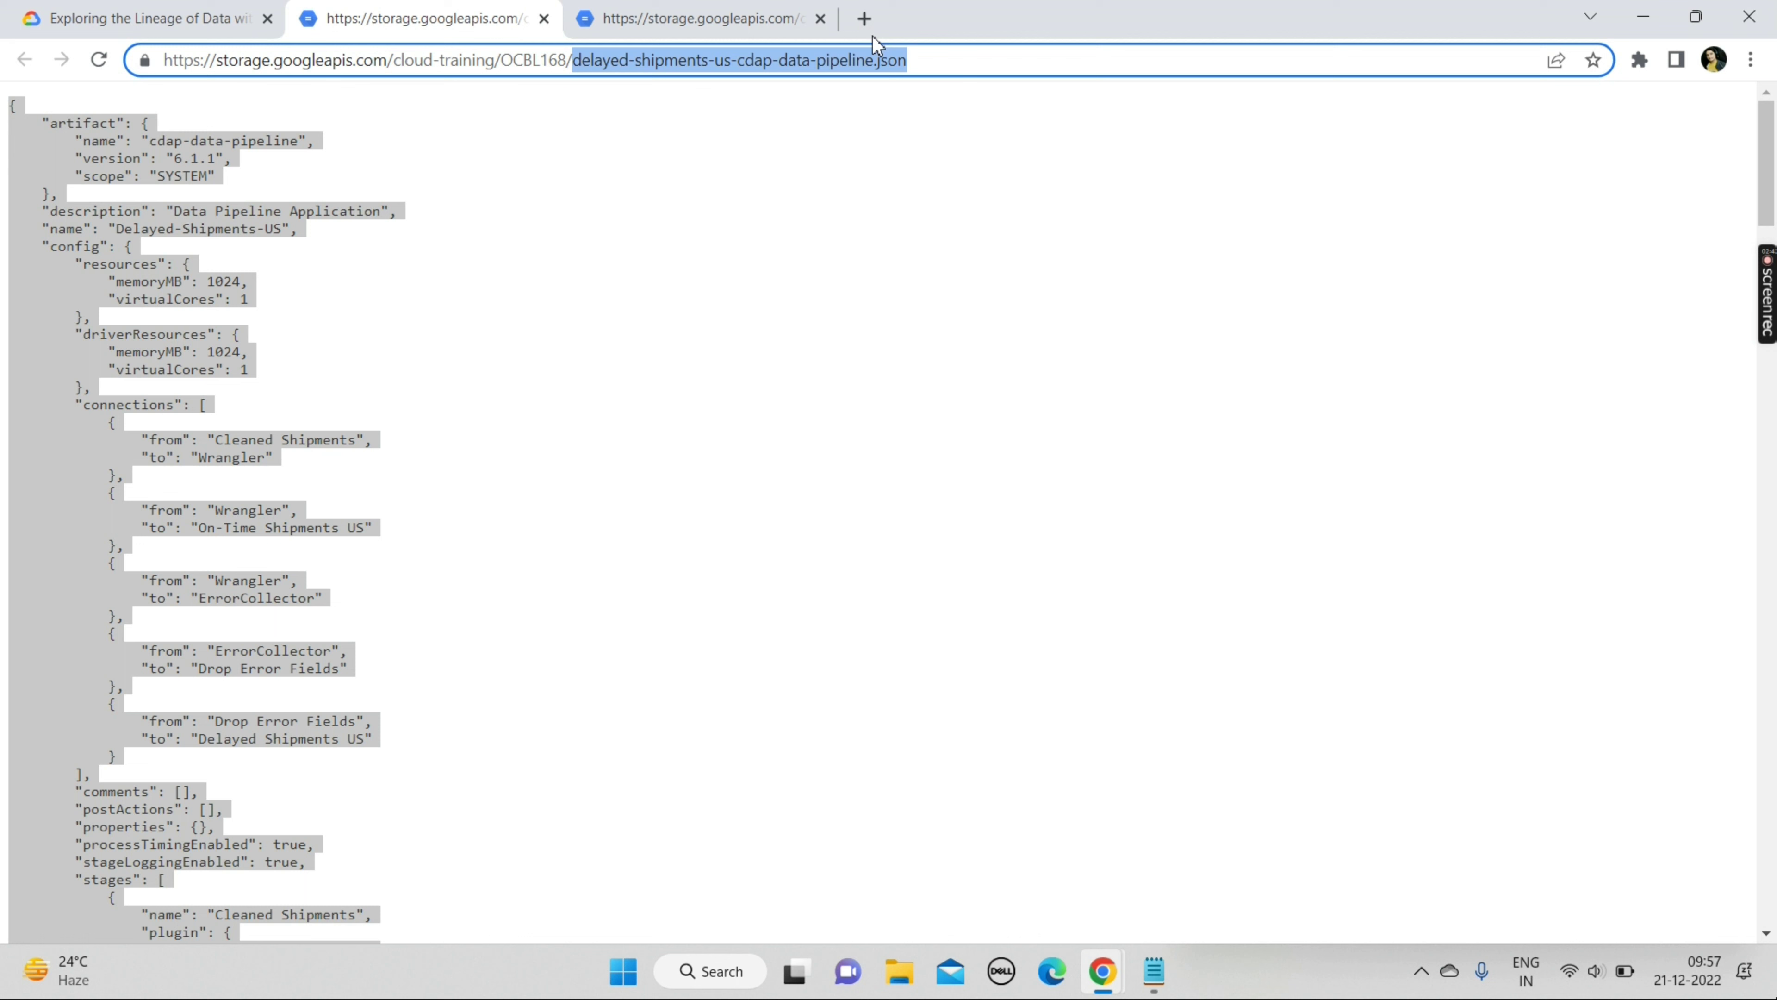
right_click(826, 59)
click(919, 215)
click(1154, 971)
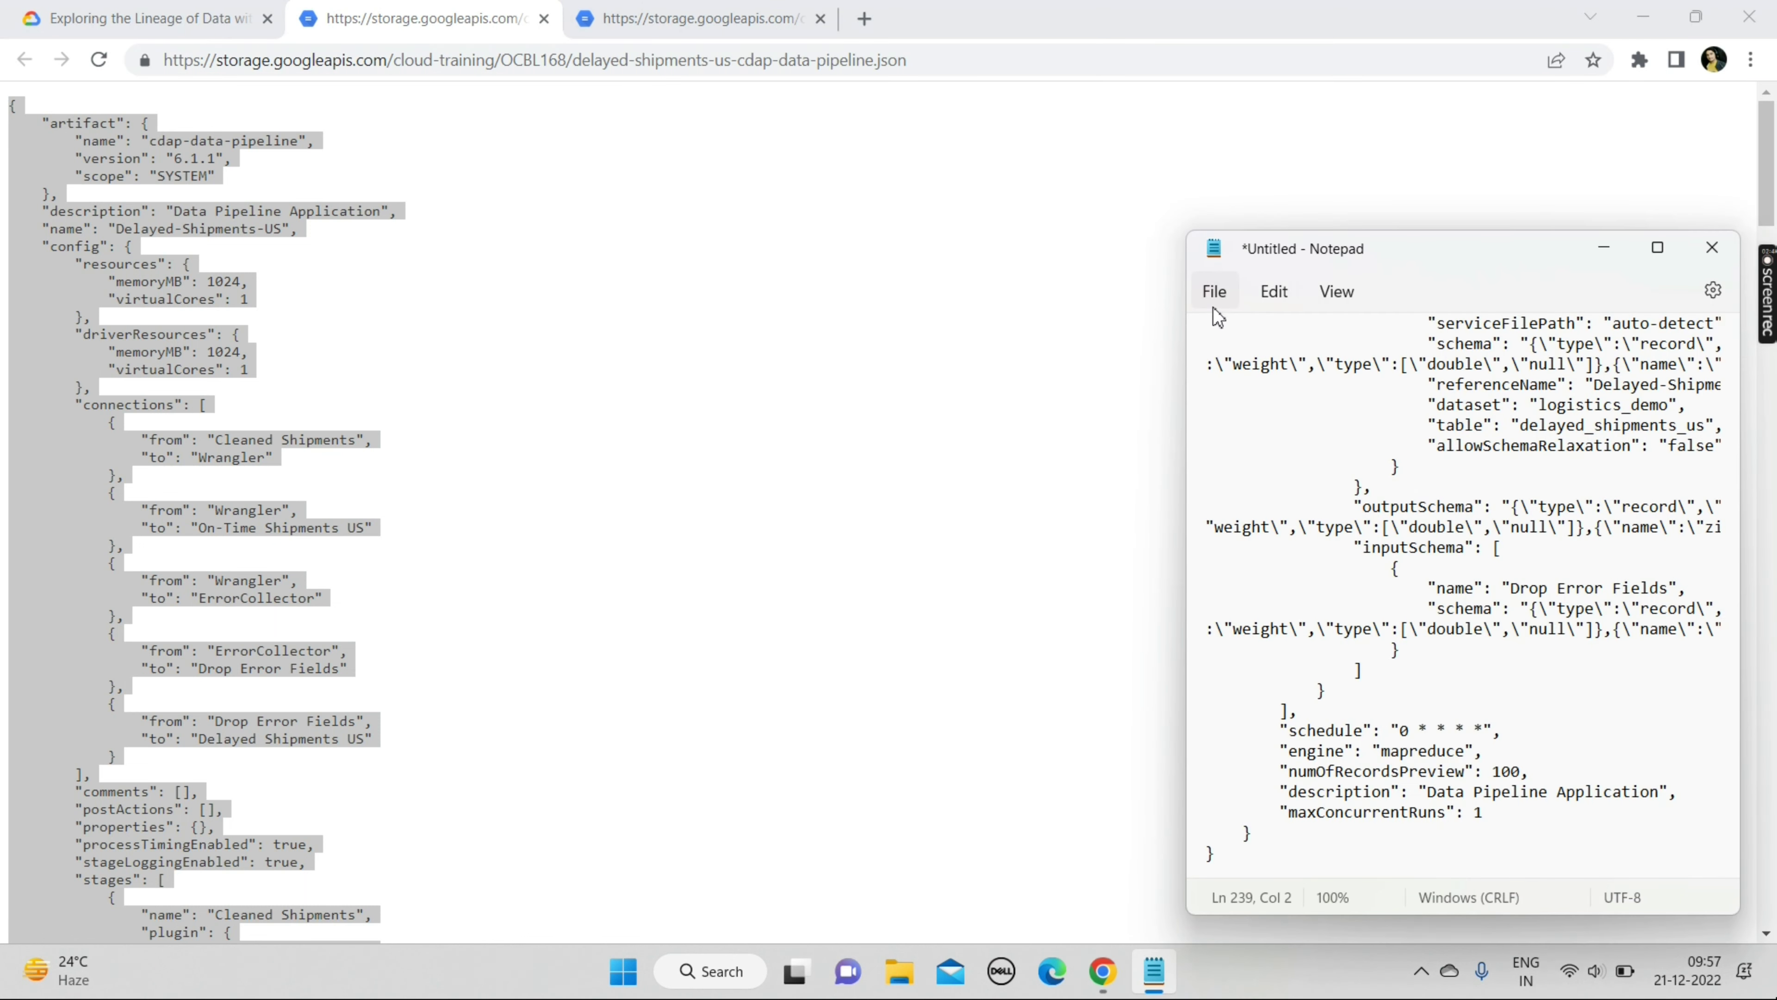
Save the document in Downloads as delayed-shipments-us-cdap-data-pipeline.json, replacing the existing file, and close Notepad.
click(1215, 296)
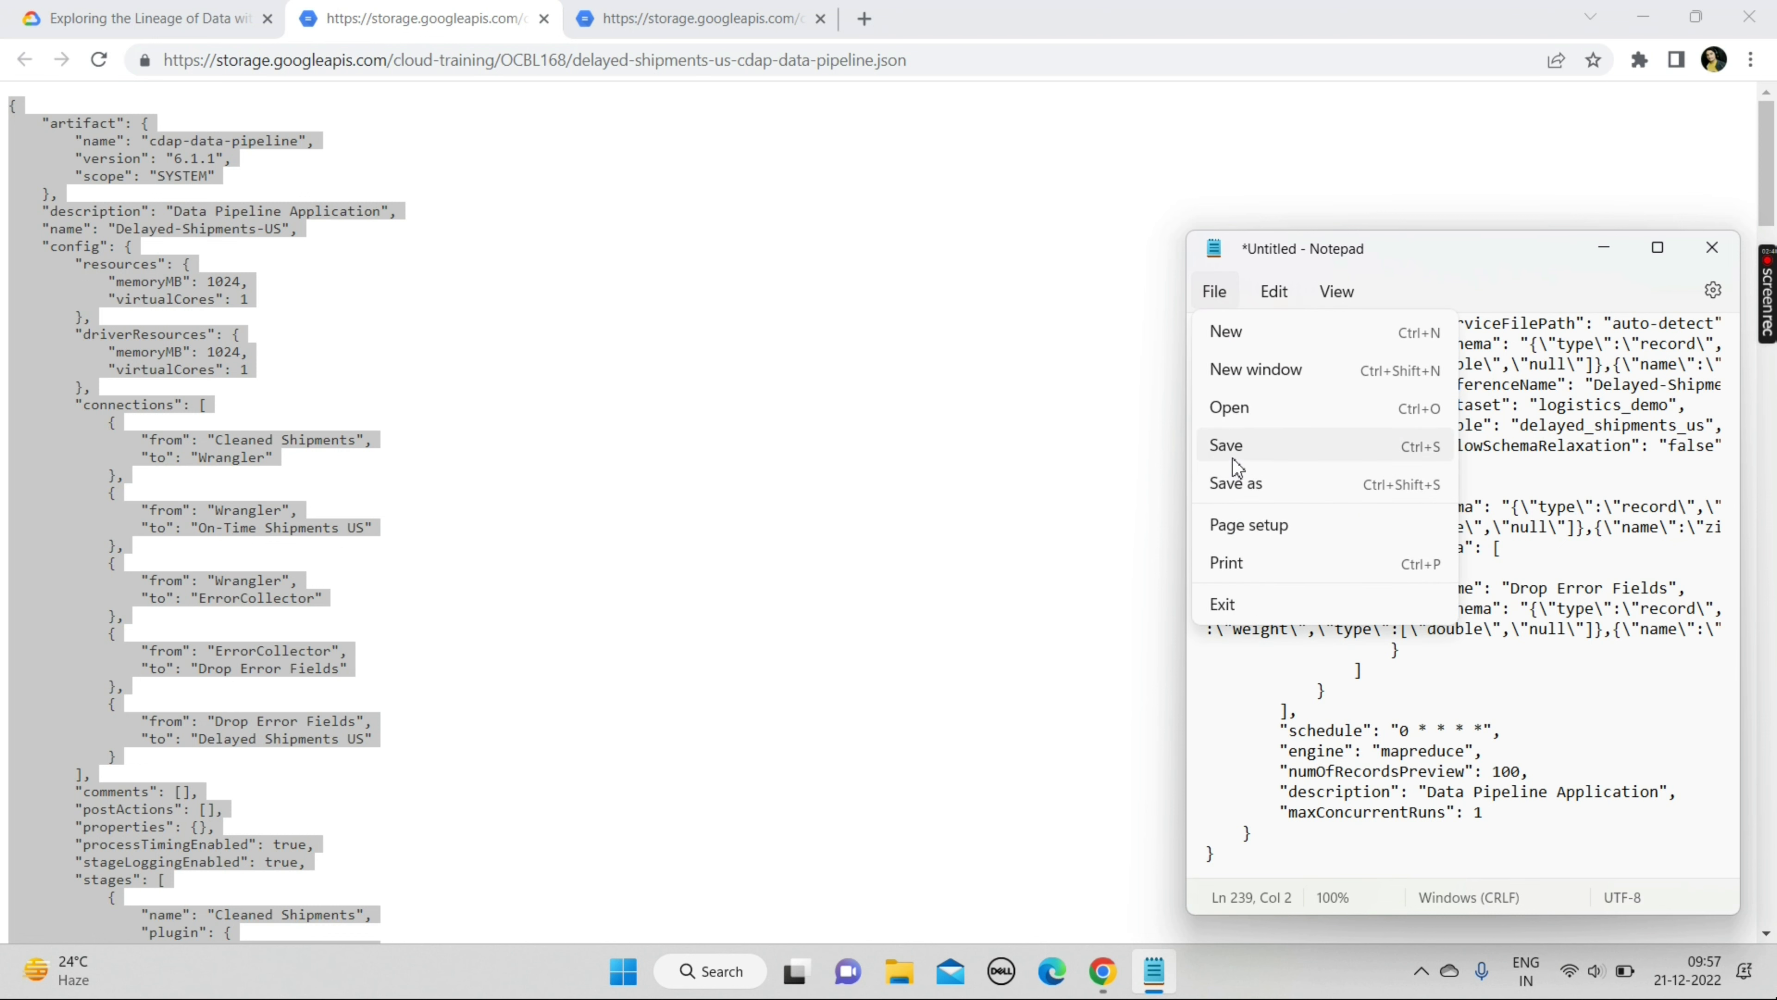
click(1233, 459)
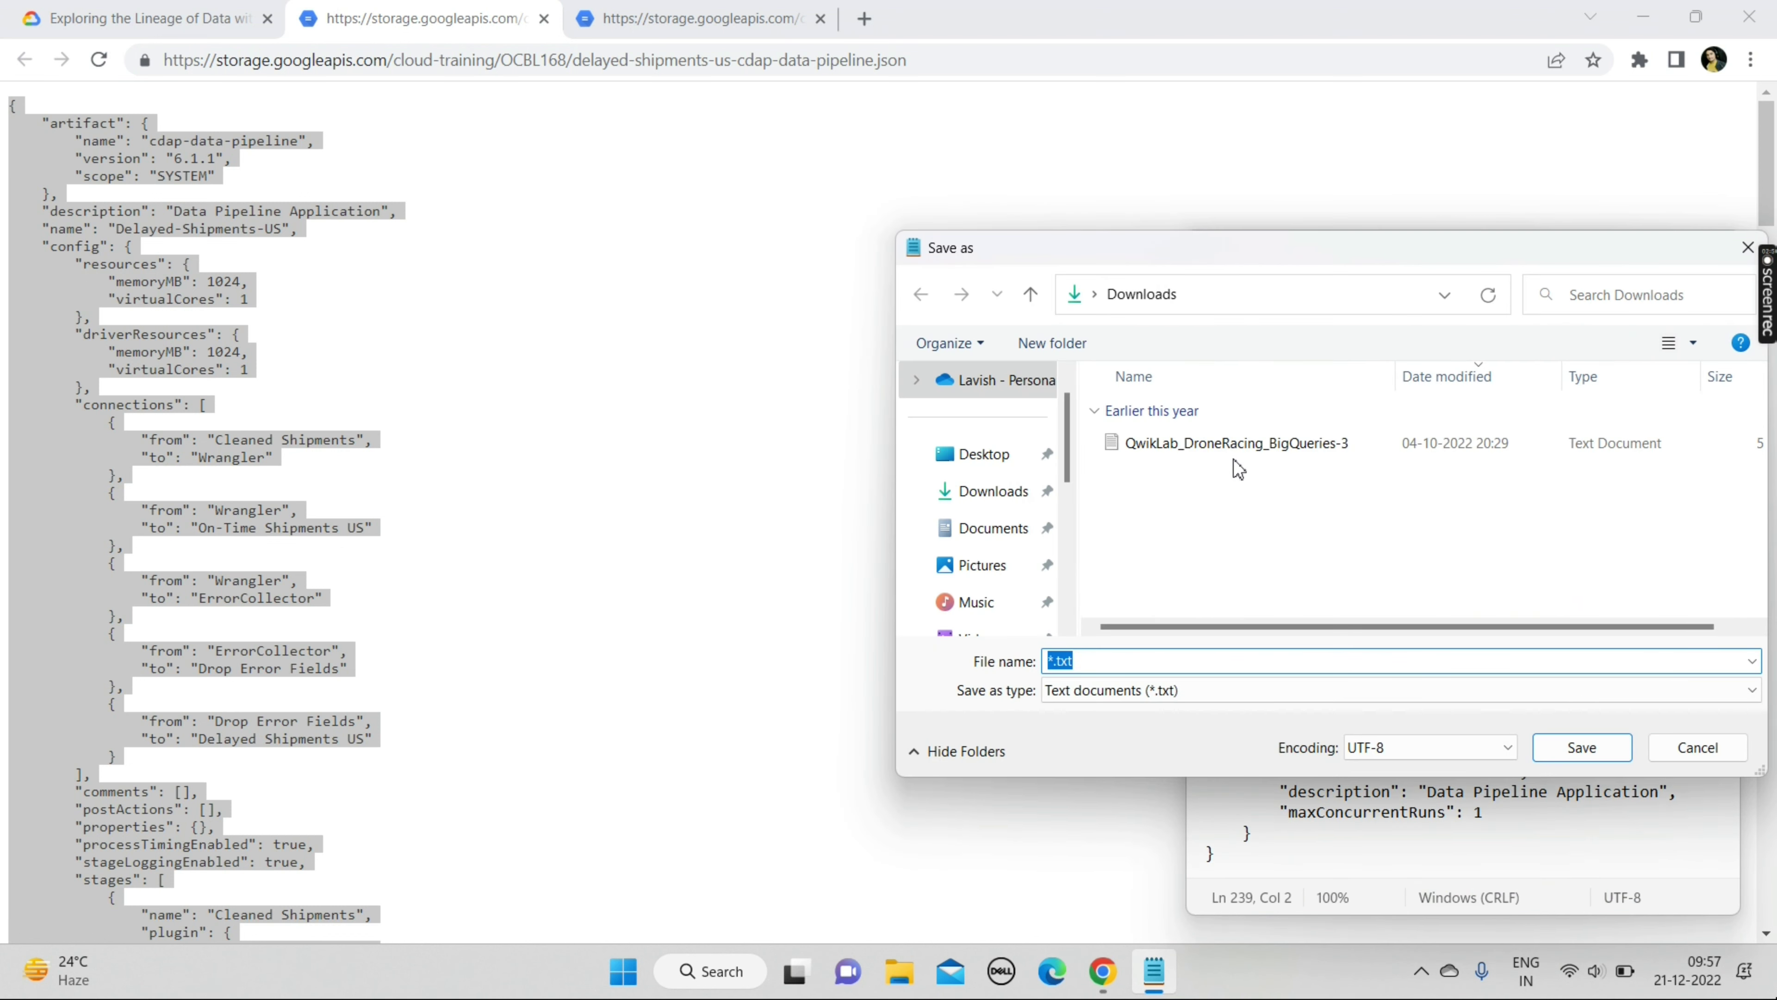
key(ctrl+v)
key(Return)
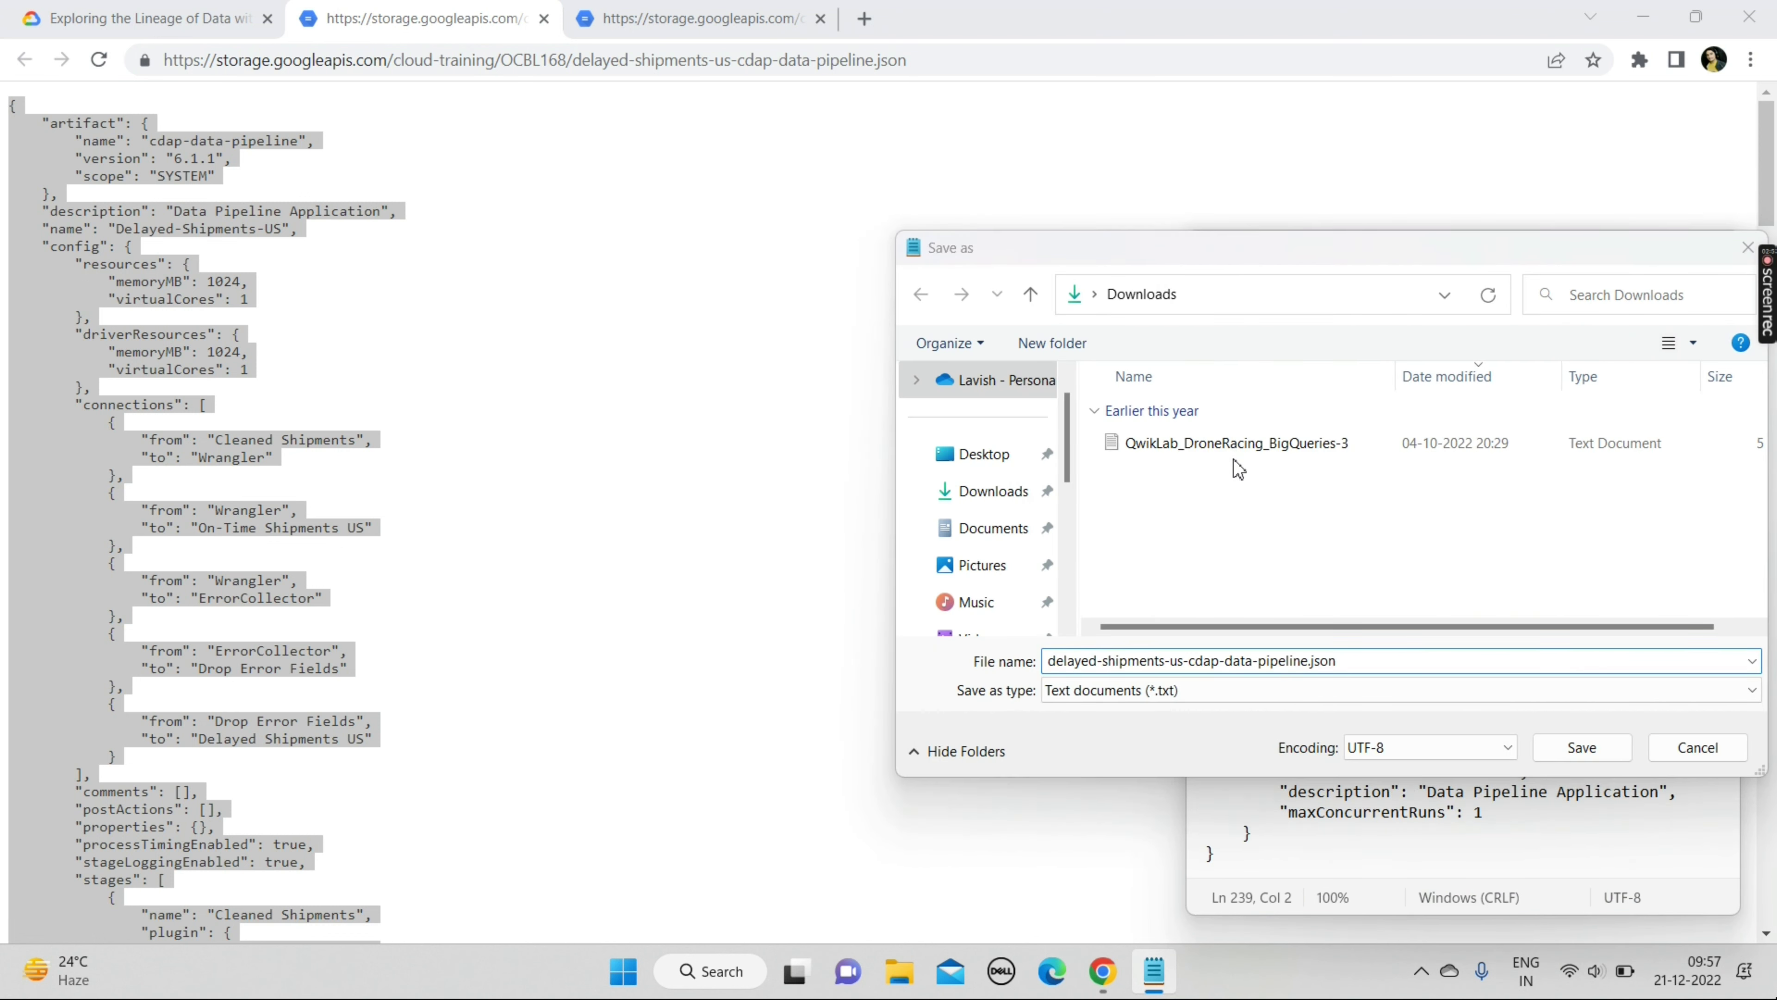
click(968, 485)
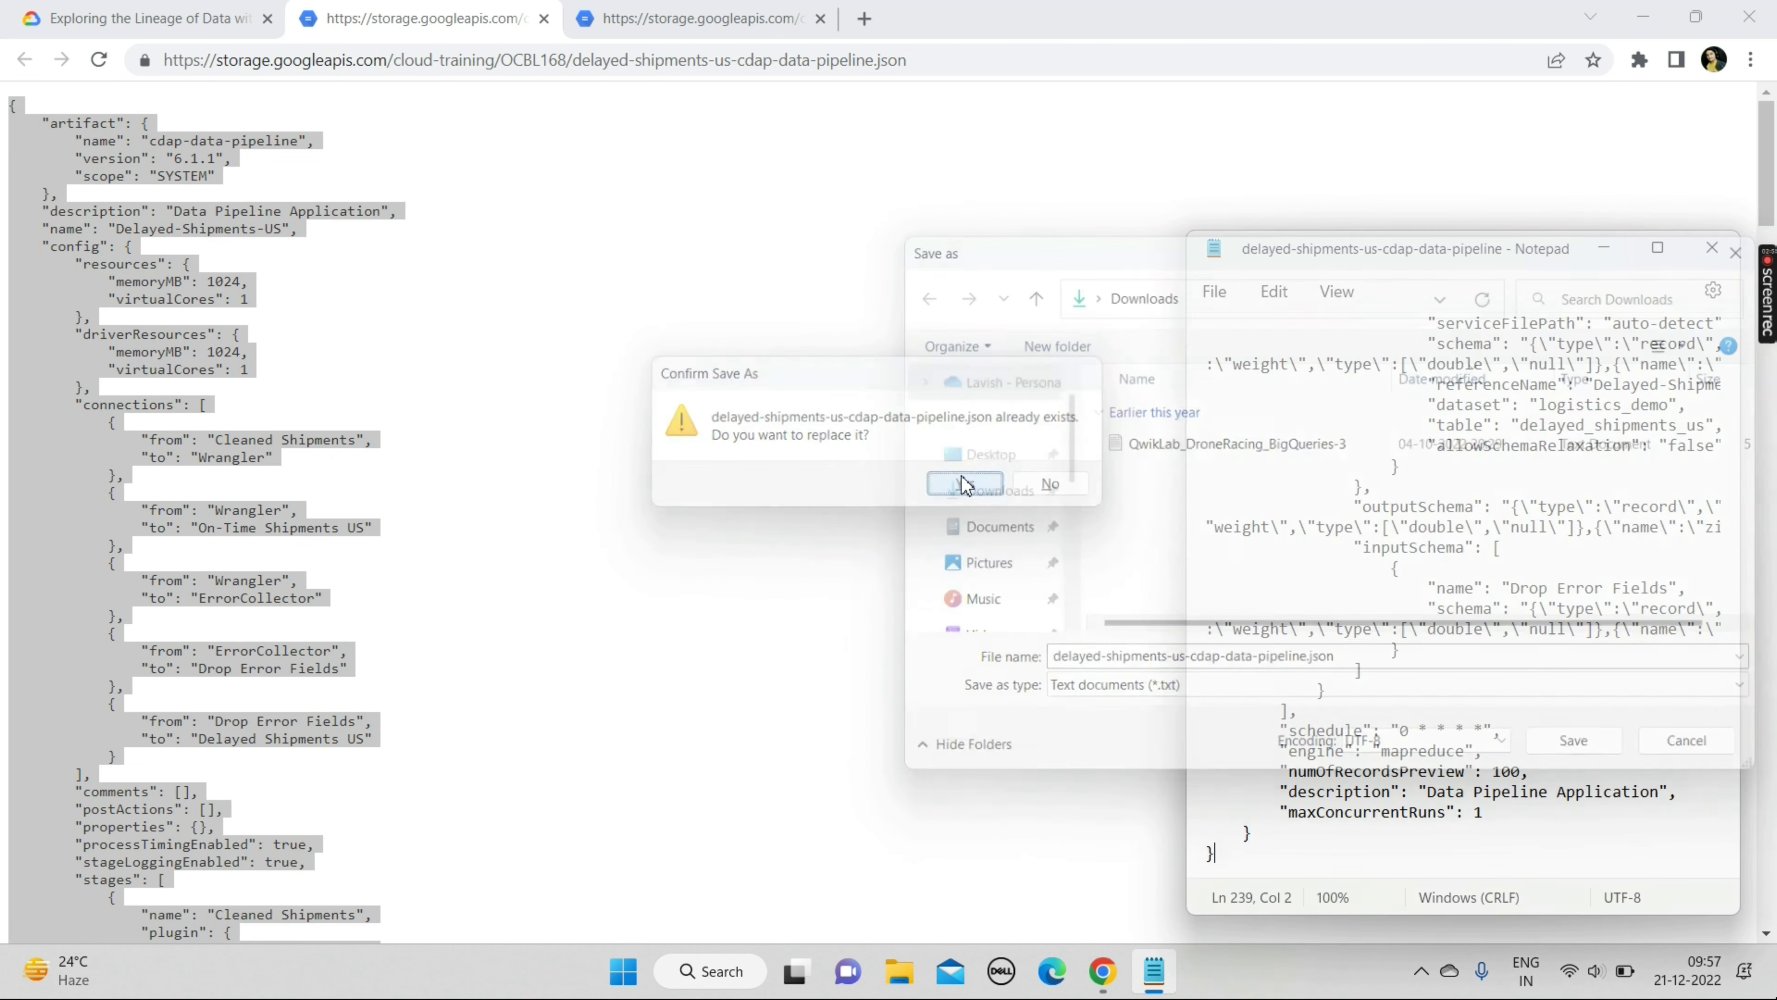
click(1712, 247)
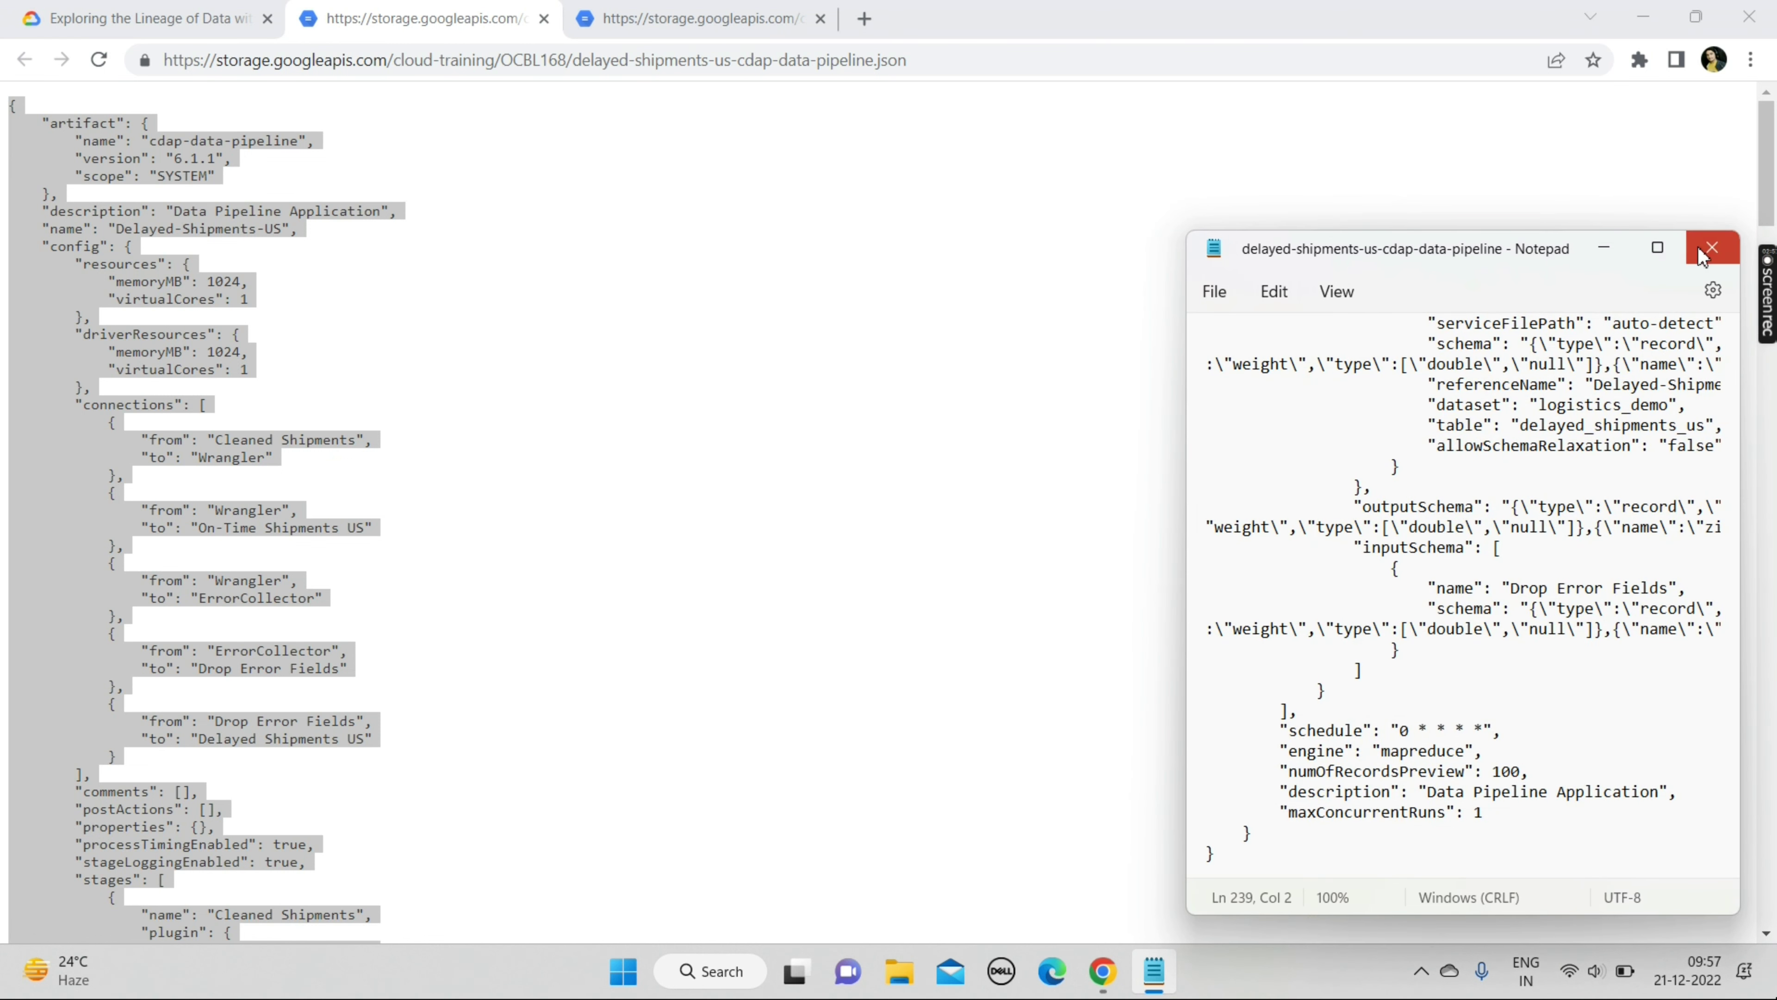
Return to the lab instructions, read the first steps of Task 1 and copy the product name Data Fusion.
click(140, 18)
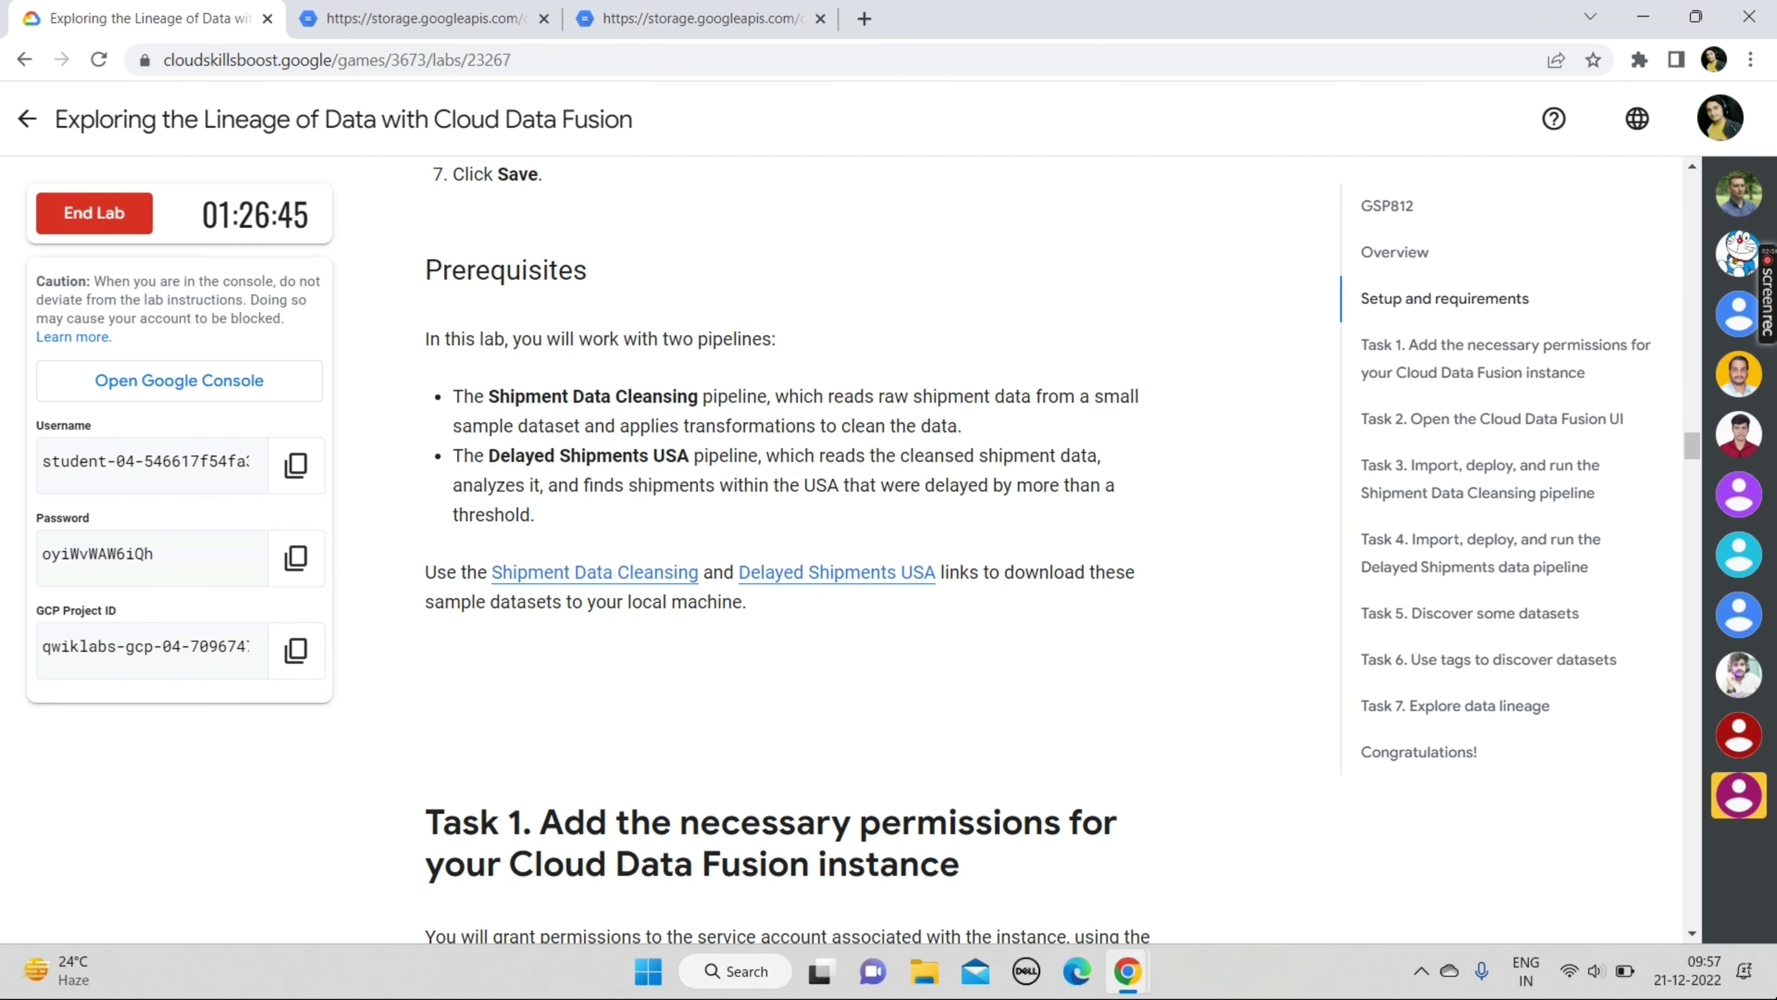
scroll(703, 615, down, 8)
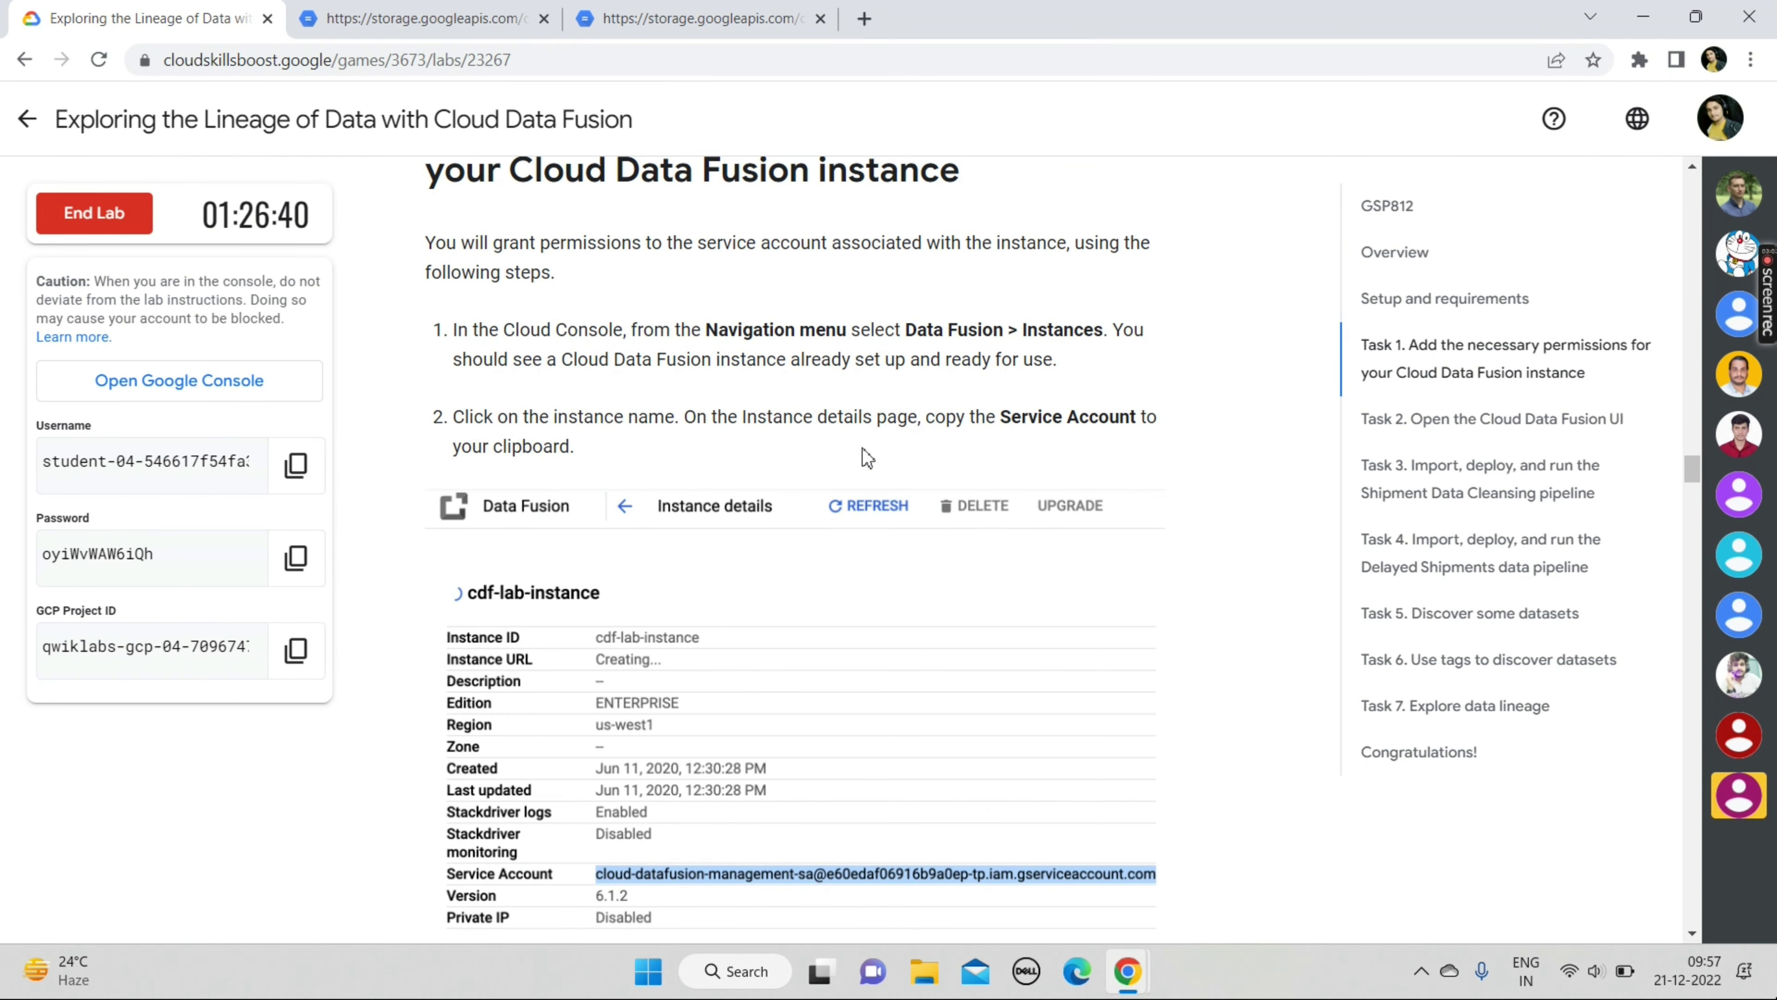
drag(906, 327, 993, 329)
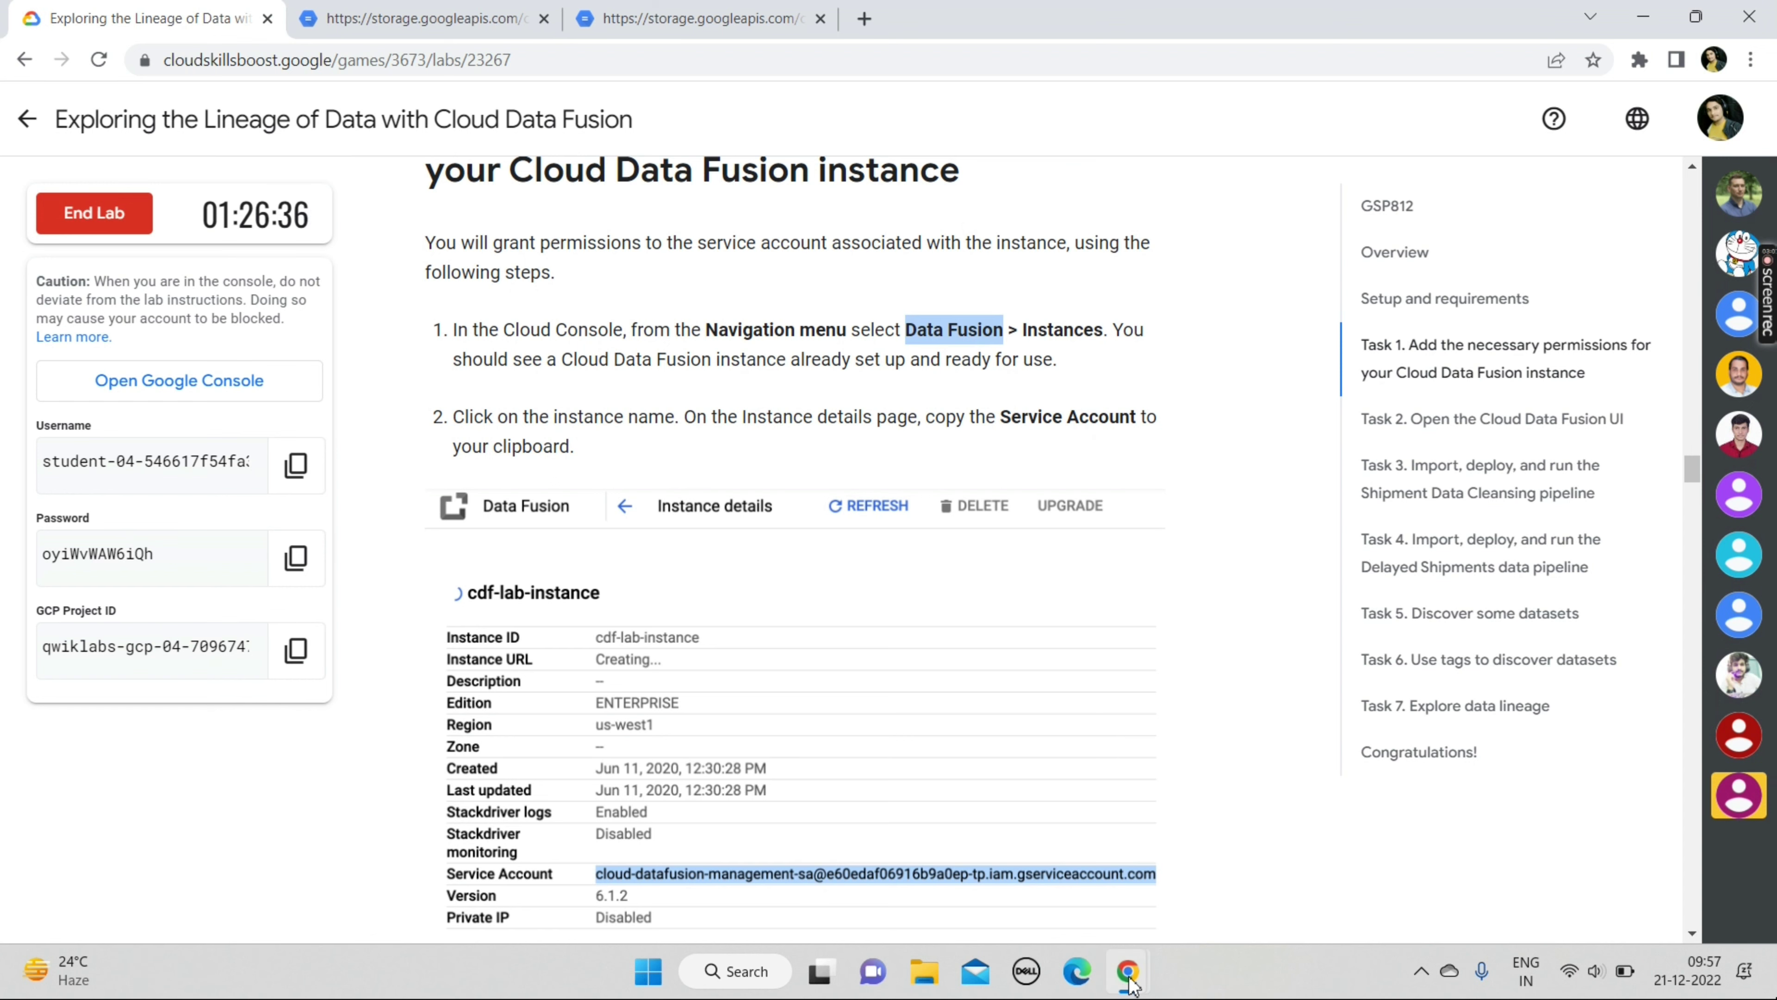
Switch to the Google Cloud console, search for Data Fusion and open its Instances page.
mouse_move(1130, 986)
click(1263, 837)
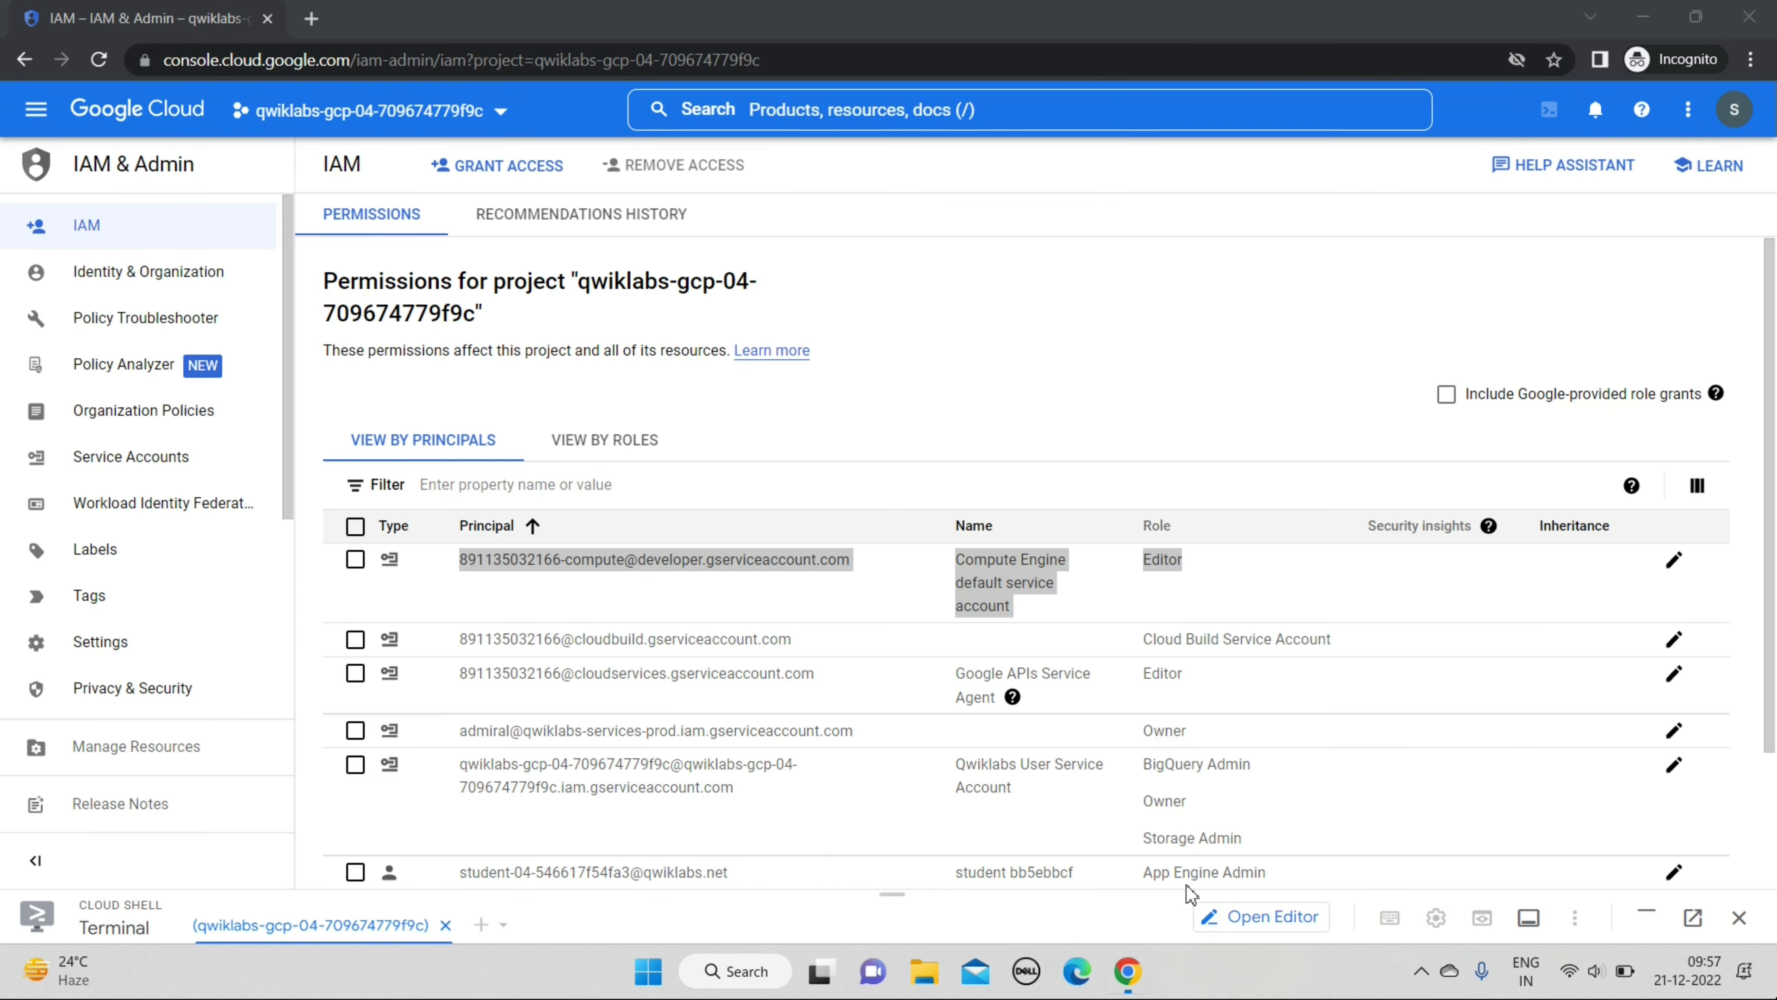
click(982, 108)
key(ctrl+v)
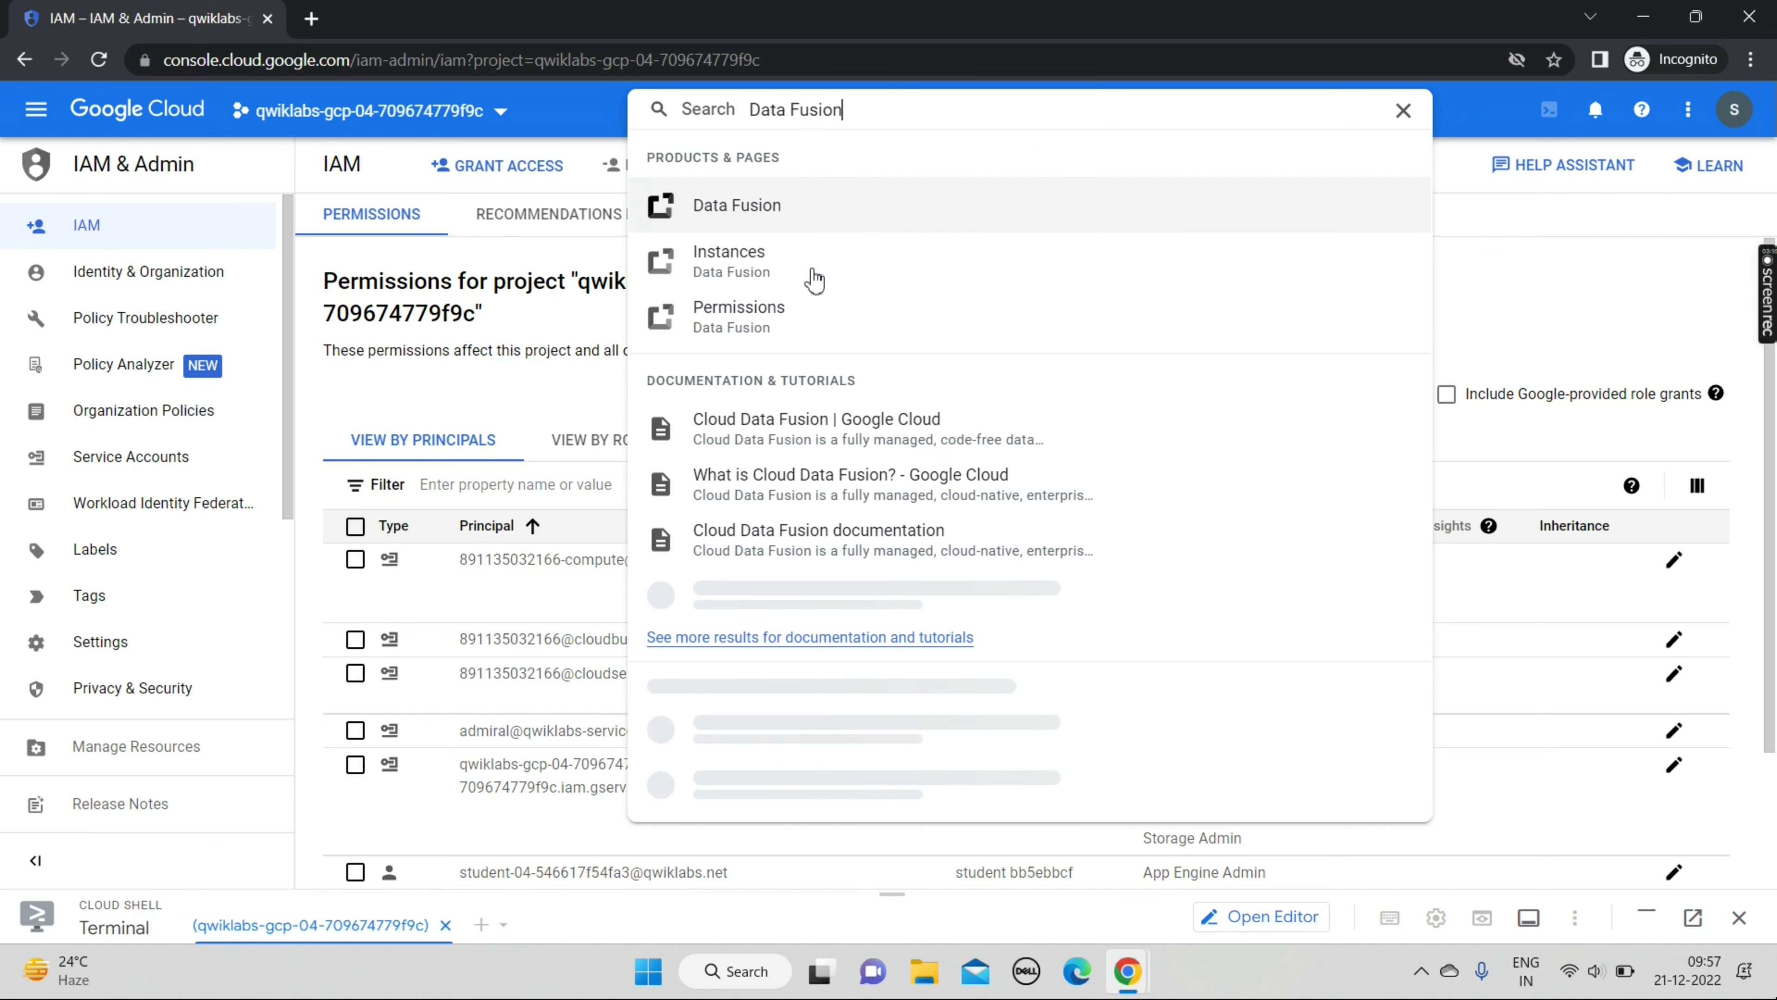
click(770, 209)
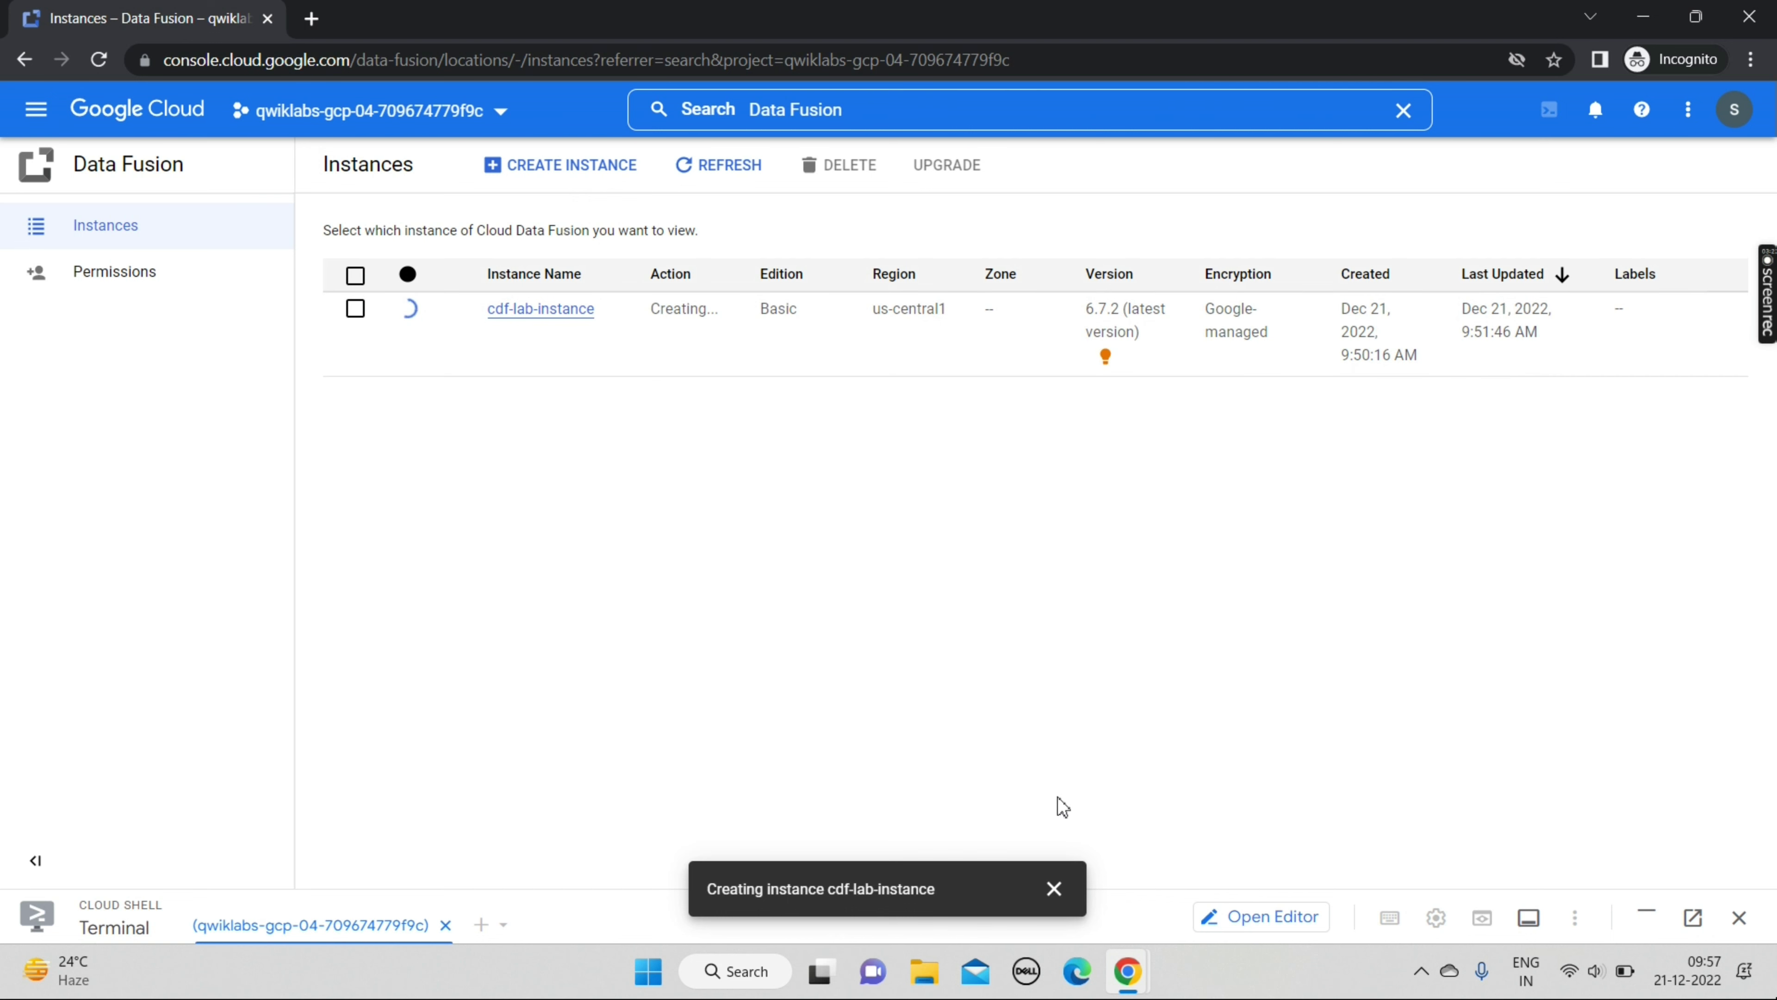
click(763, 974)
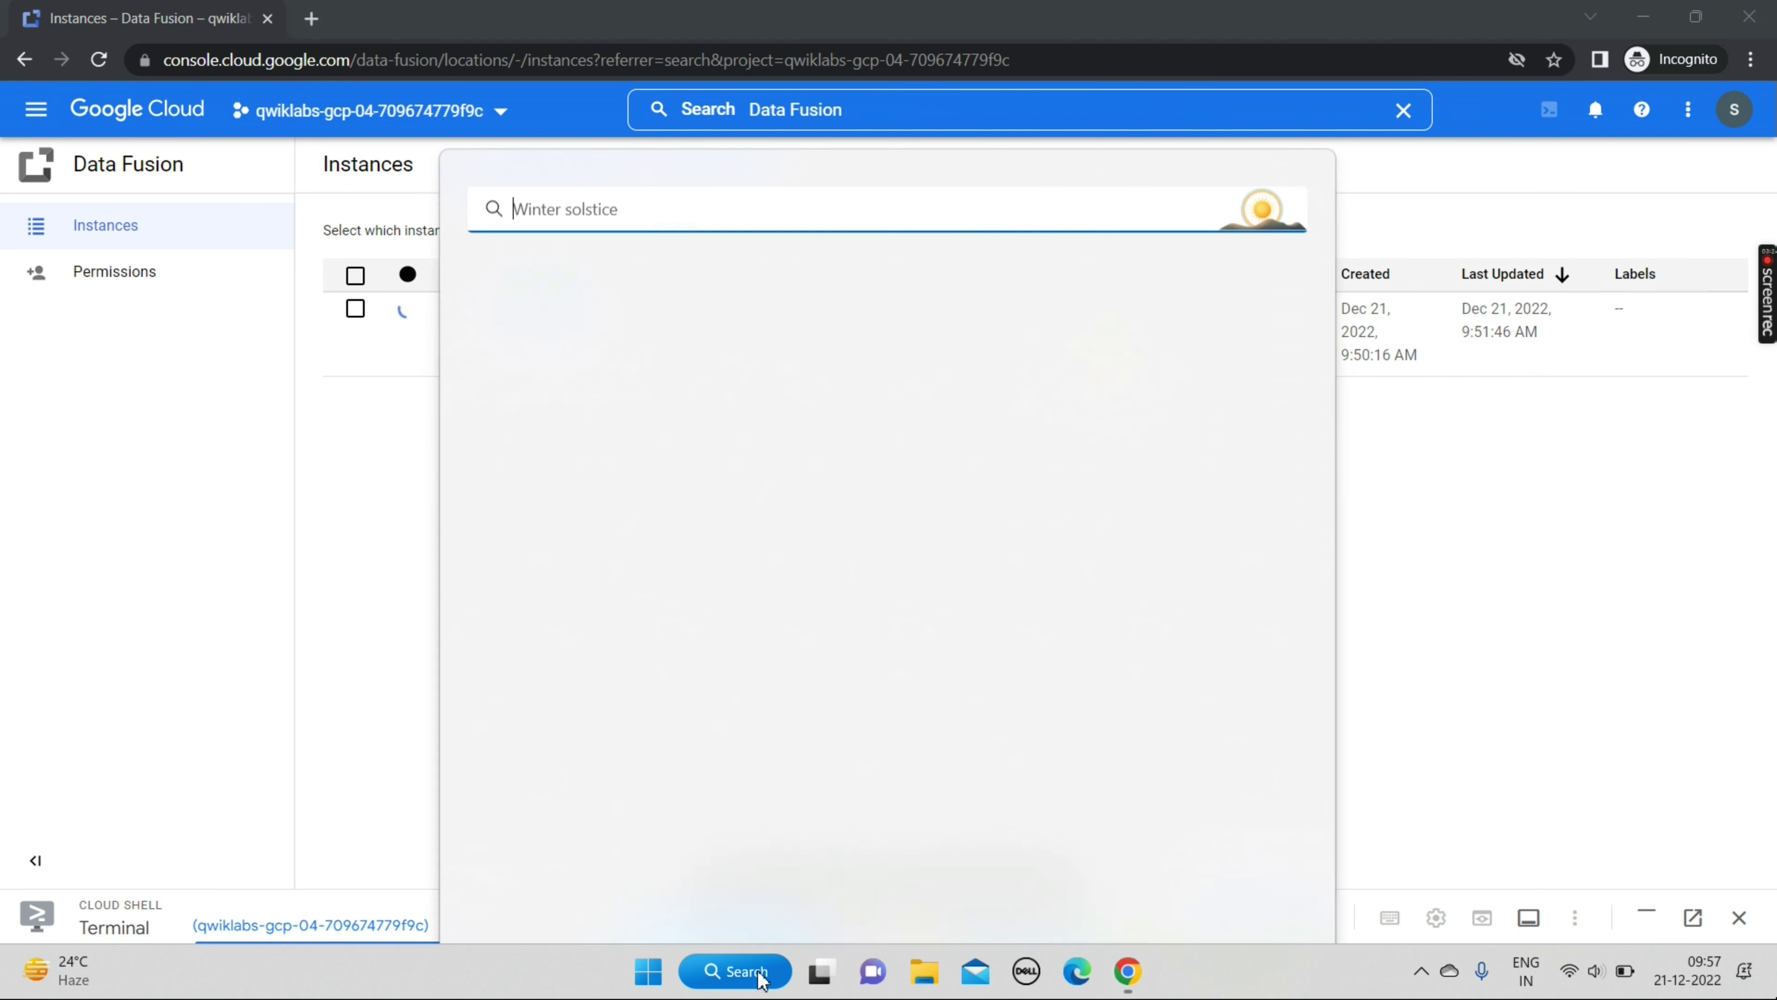
click(549, 266)
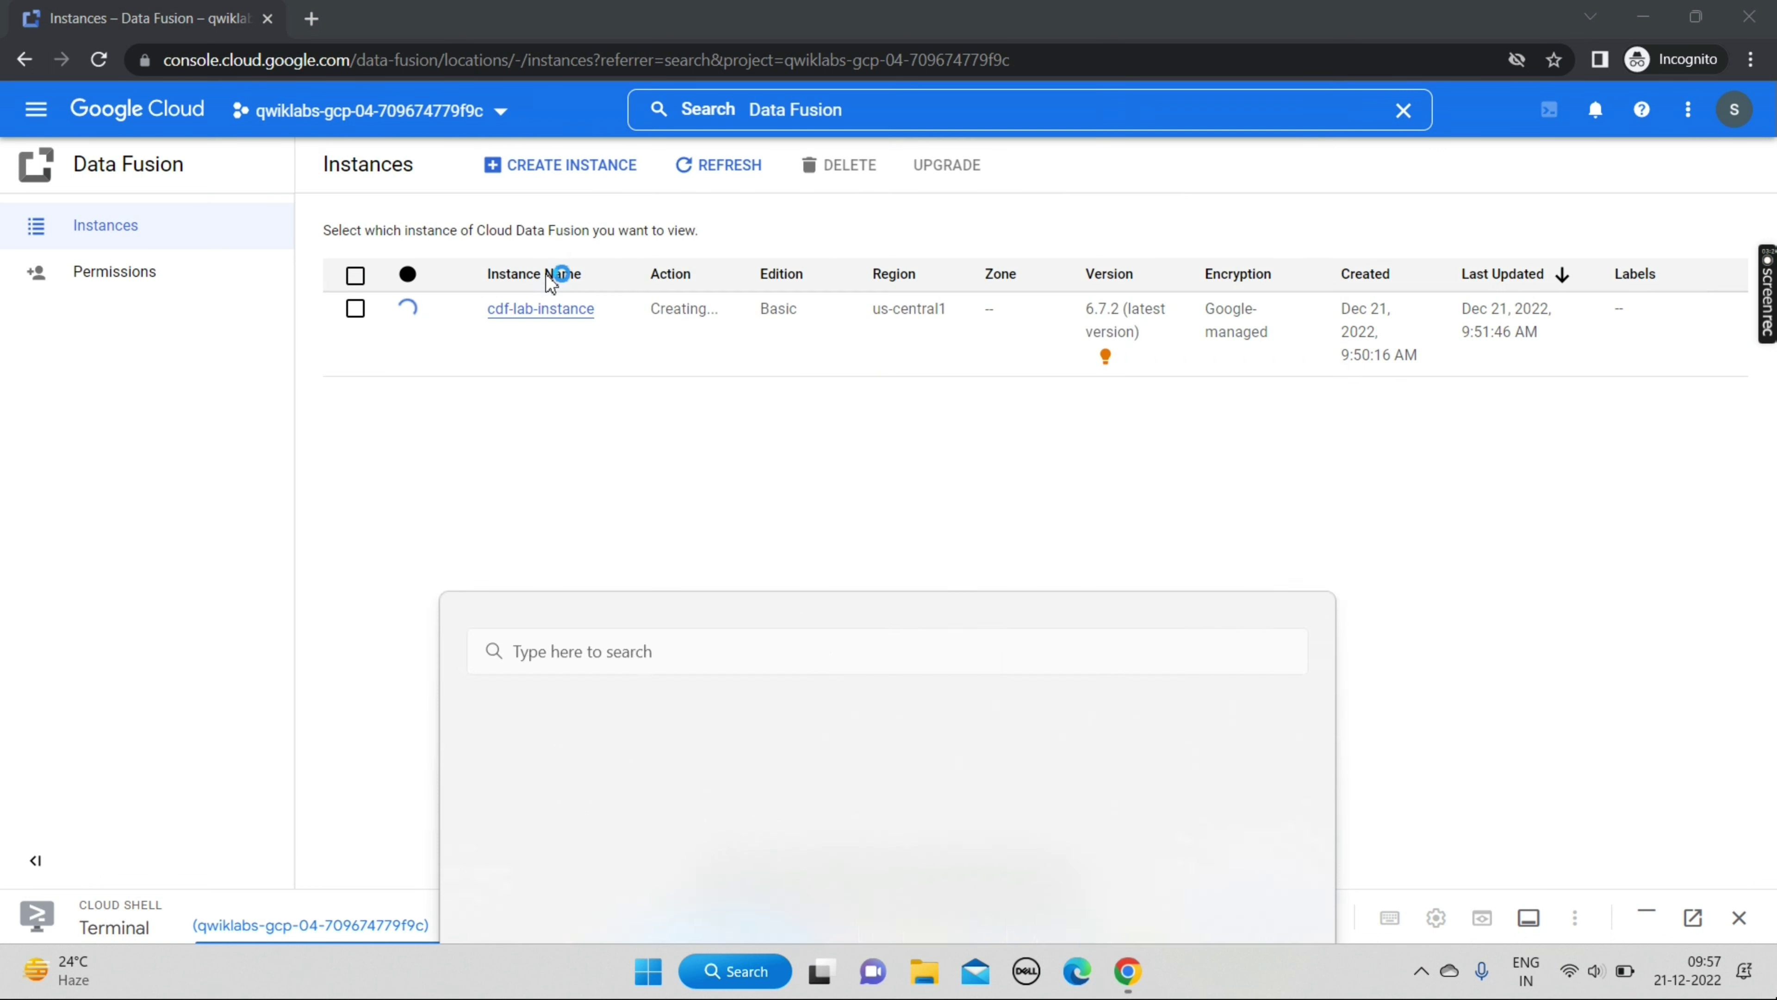
text(le)
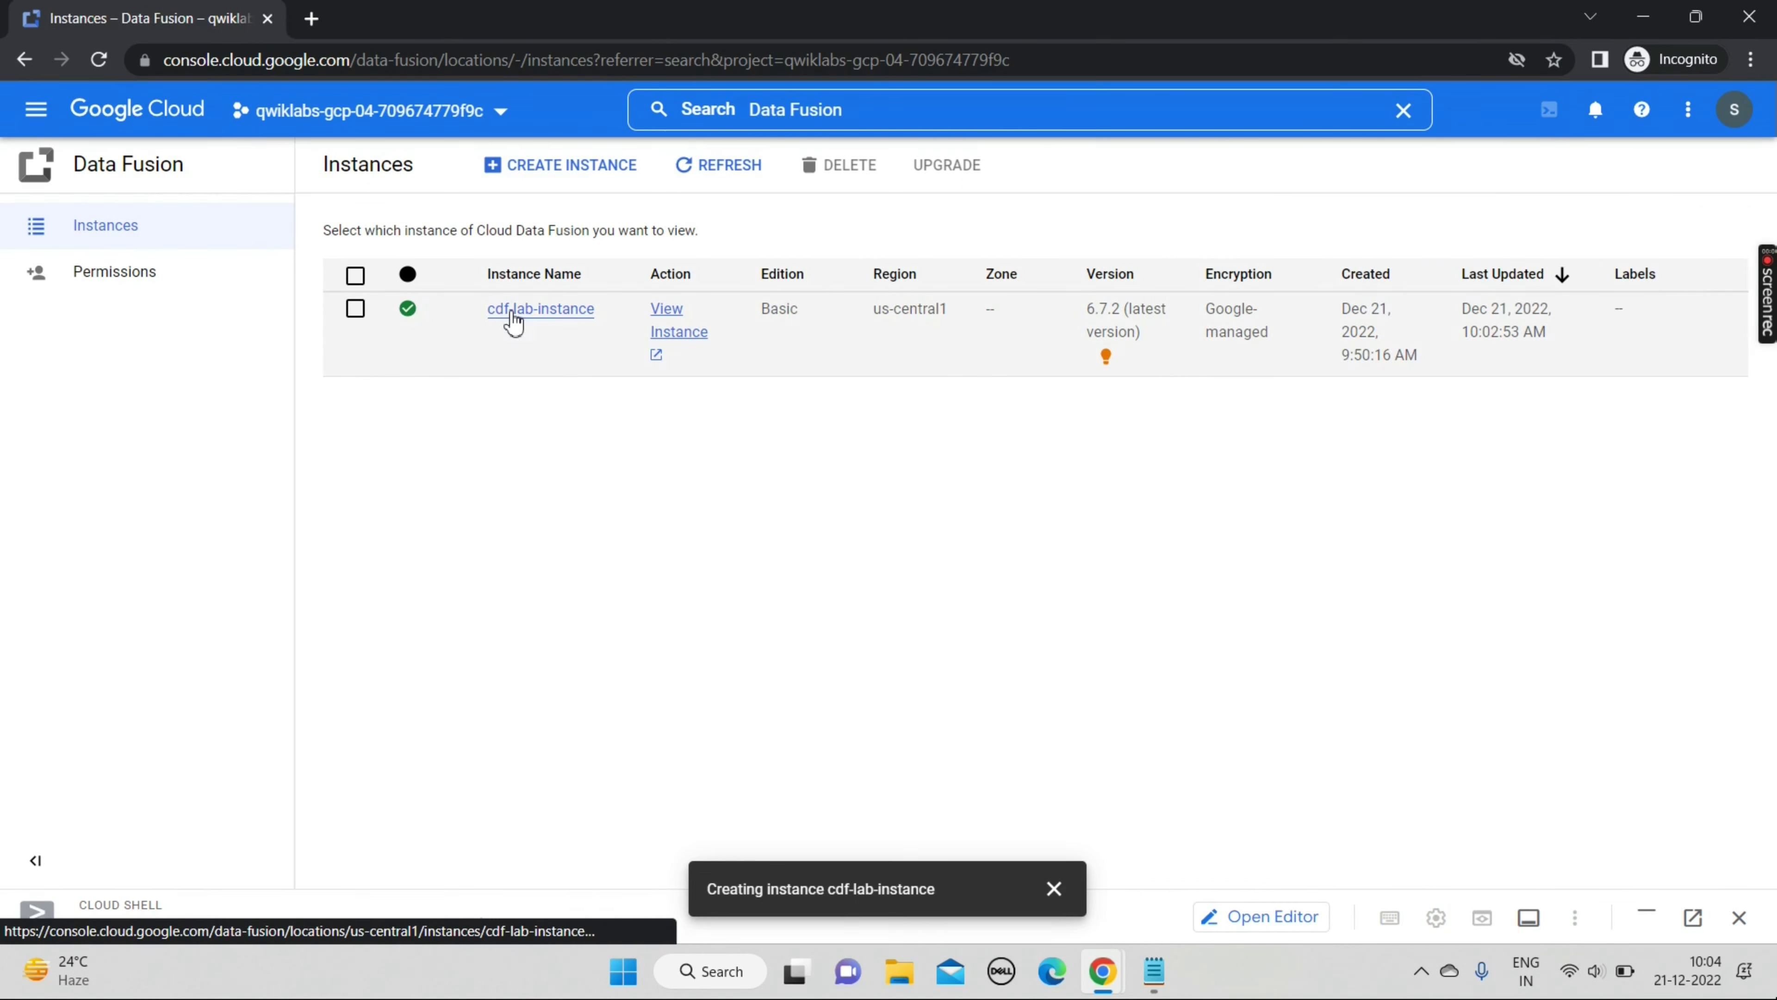
Open the details of cdf-lab-instance and copy its Service Account address.
click(513, 314)
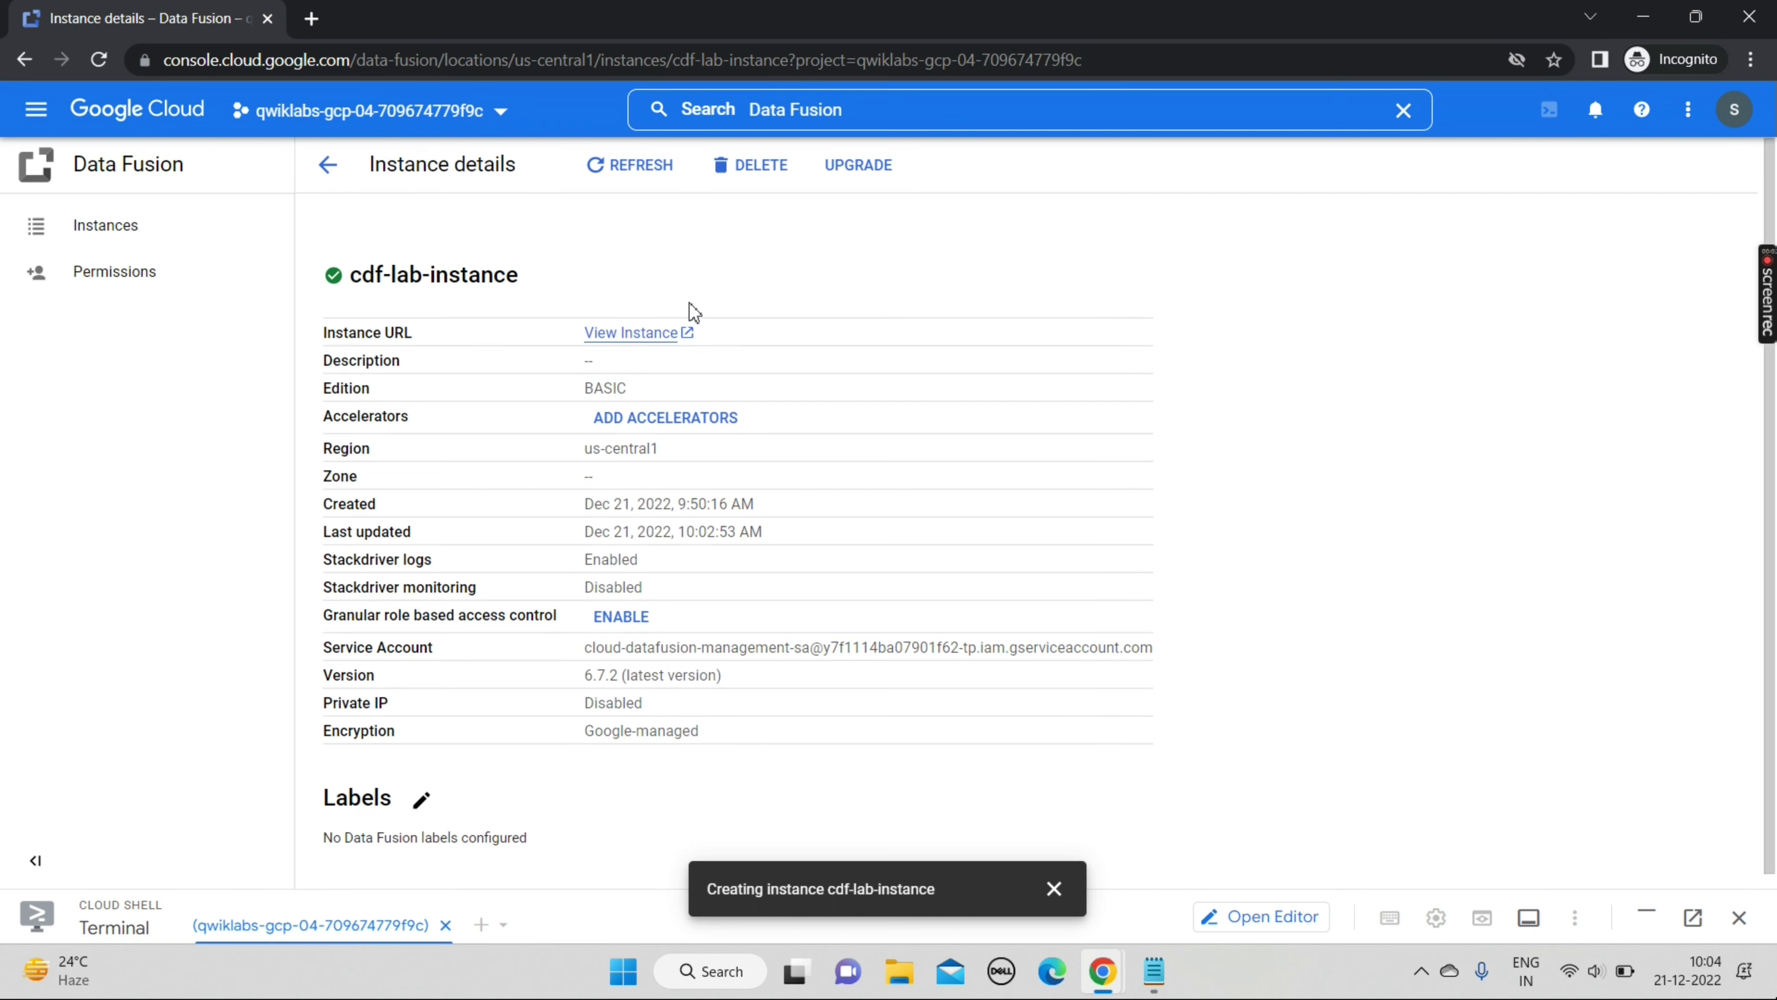
drag(575, 643, 1148, 650)
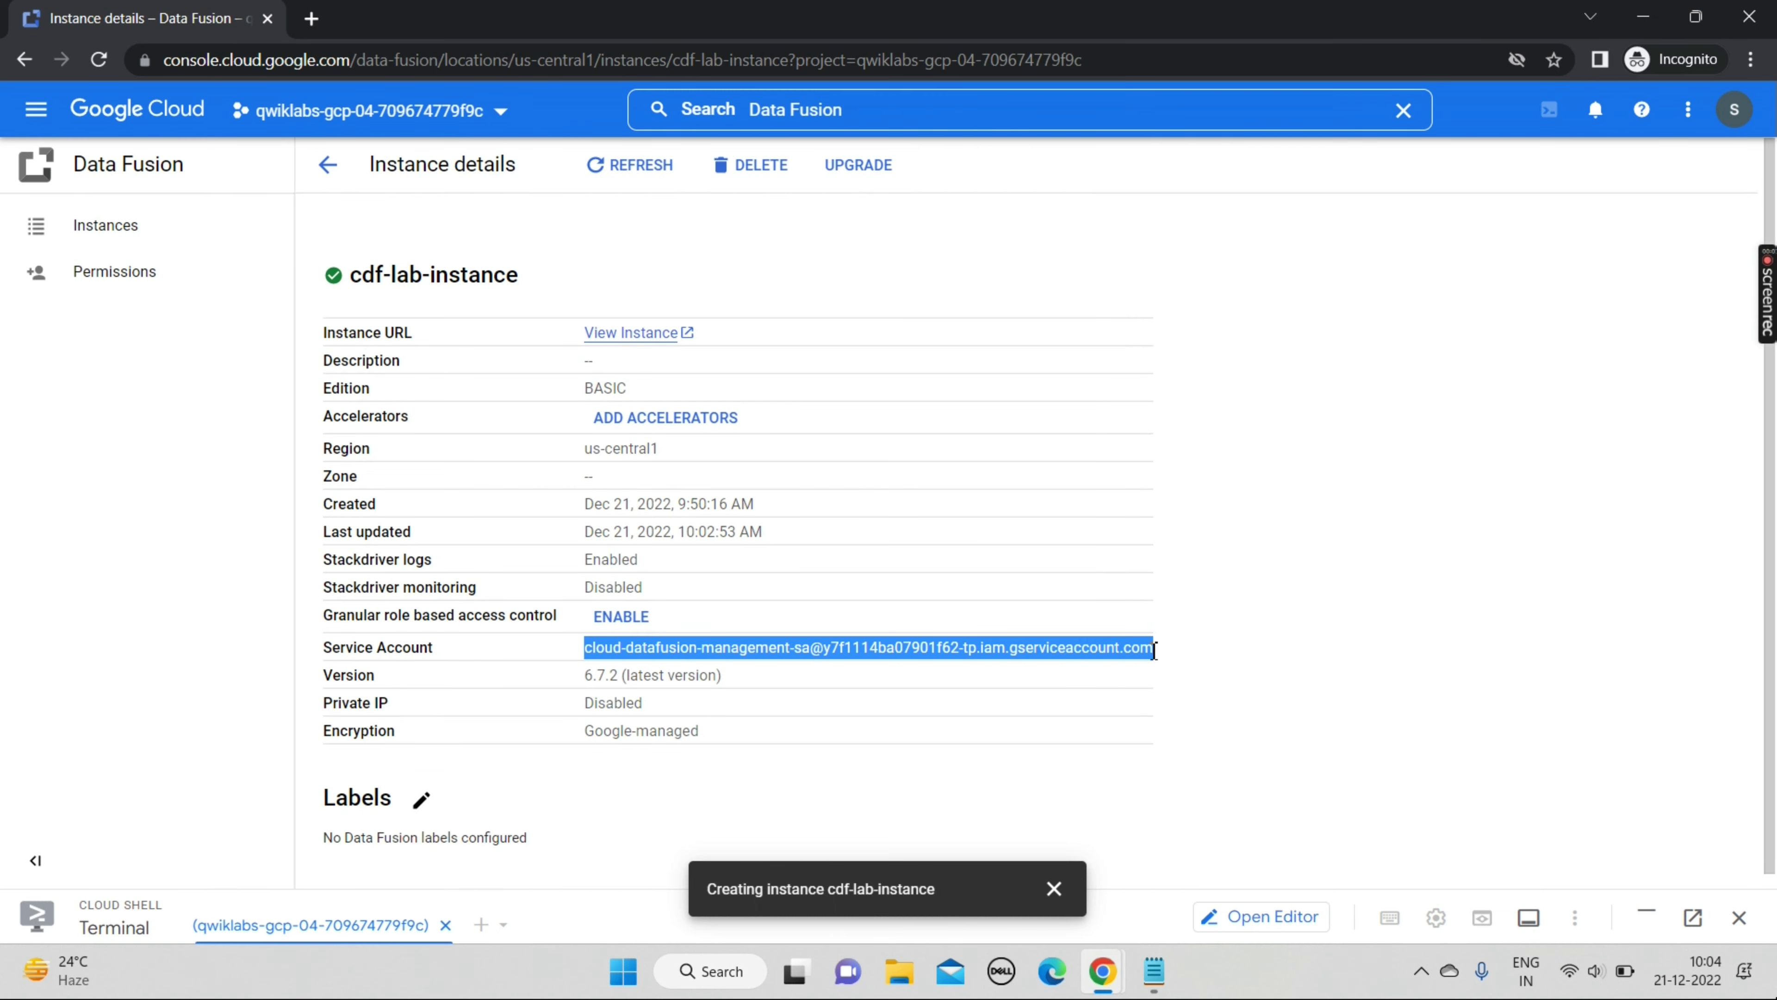
right_click(1154, 650)
click(981, 672)
Go to the project's IAM page and start granting access, adding the copied Data Fusion service account as the new principal.
click(328, 164)
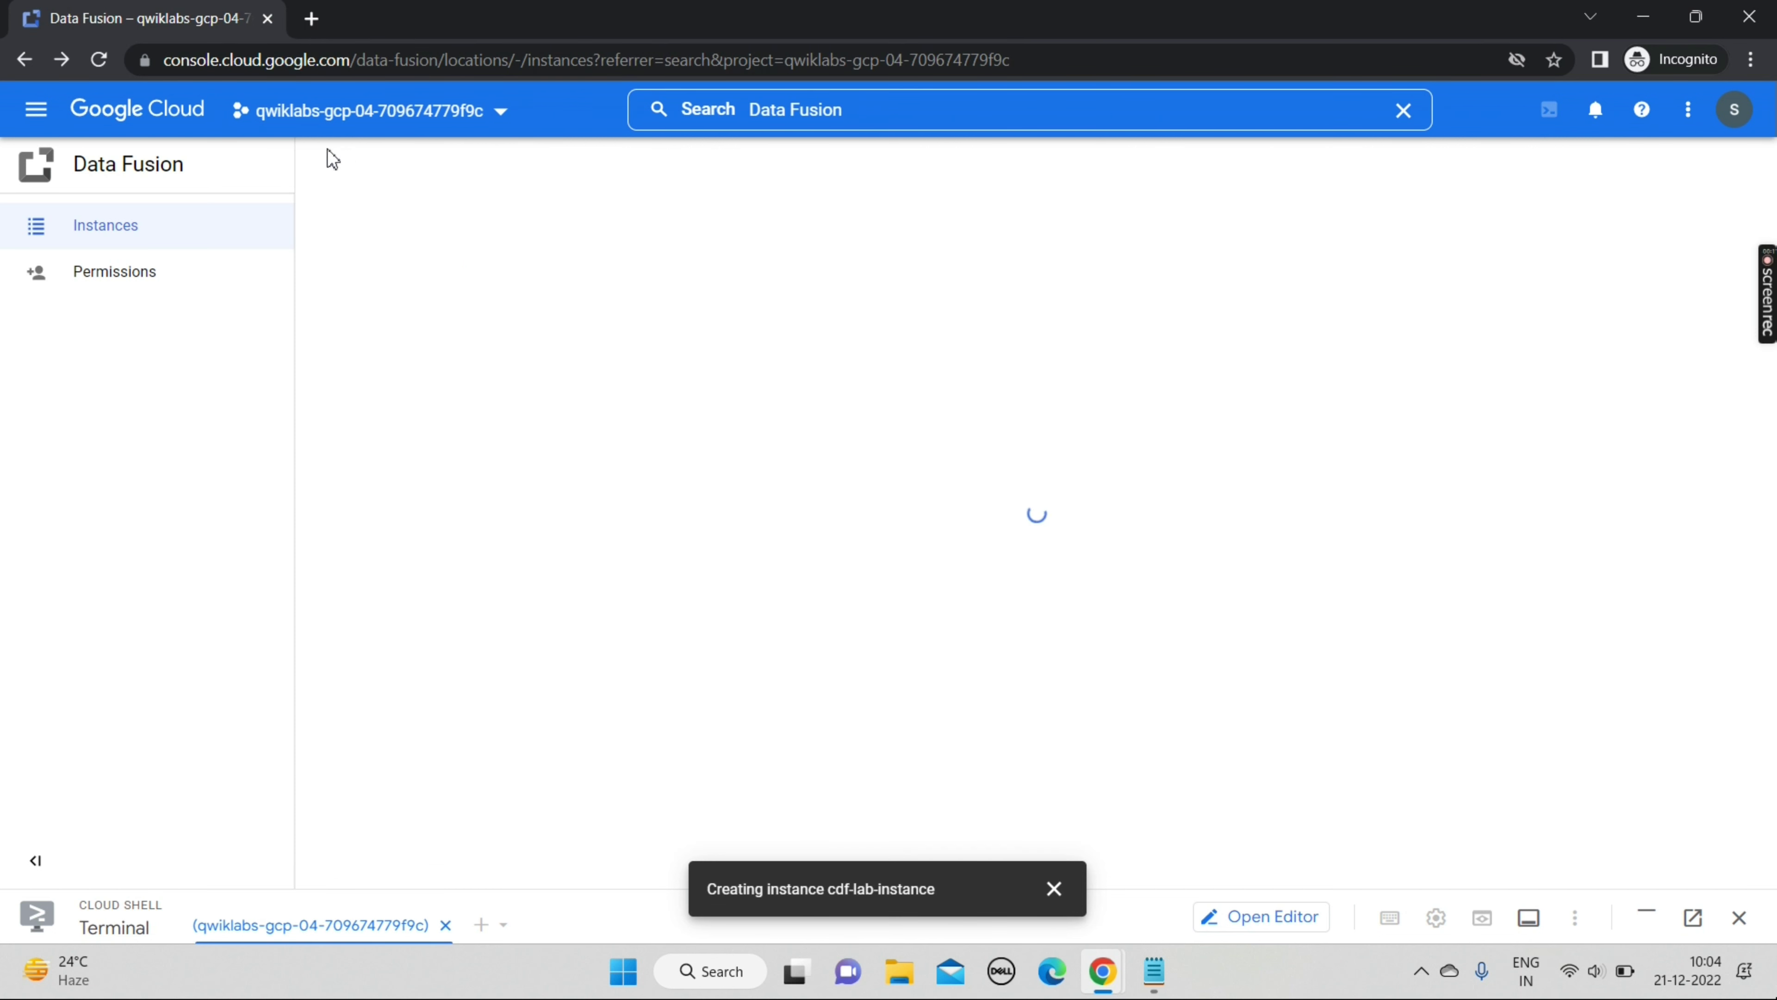
click(32, 110)
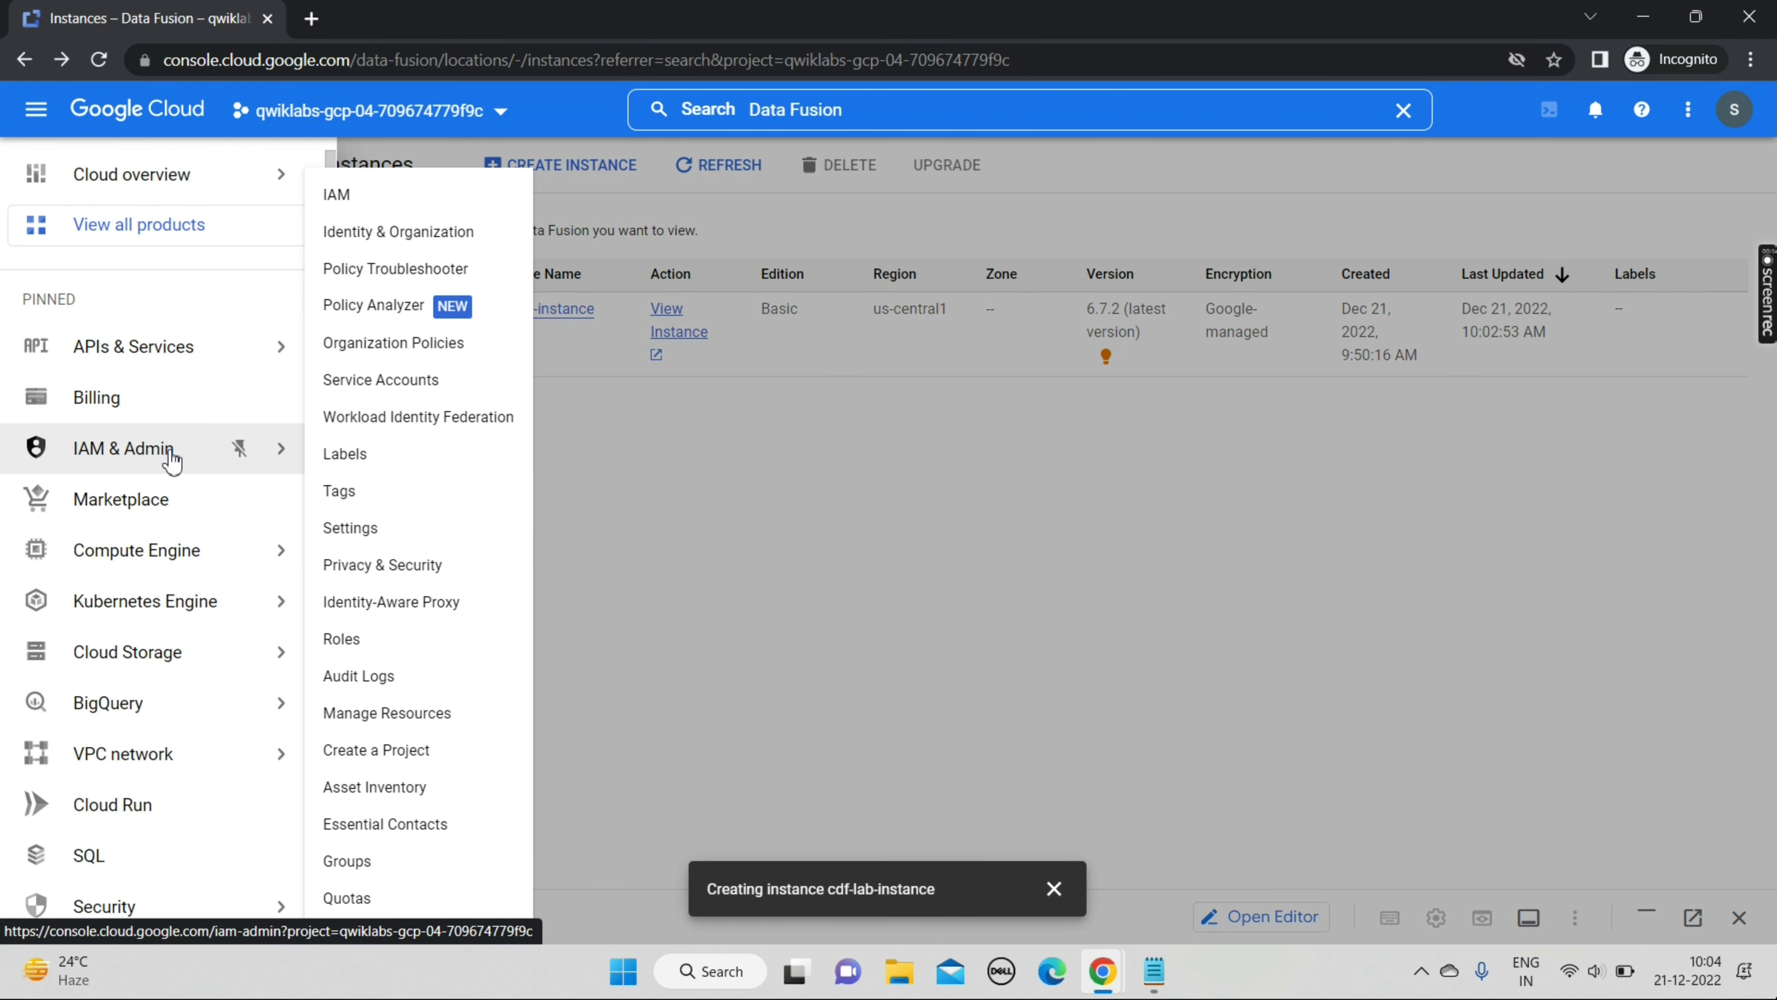
click(171, 452)
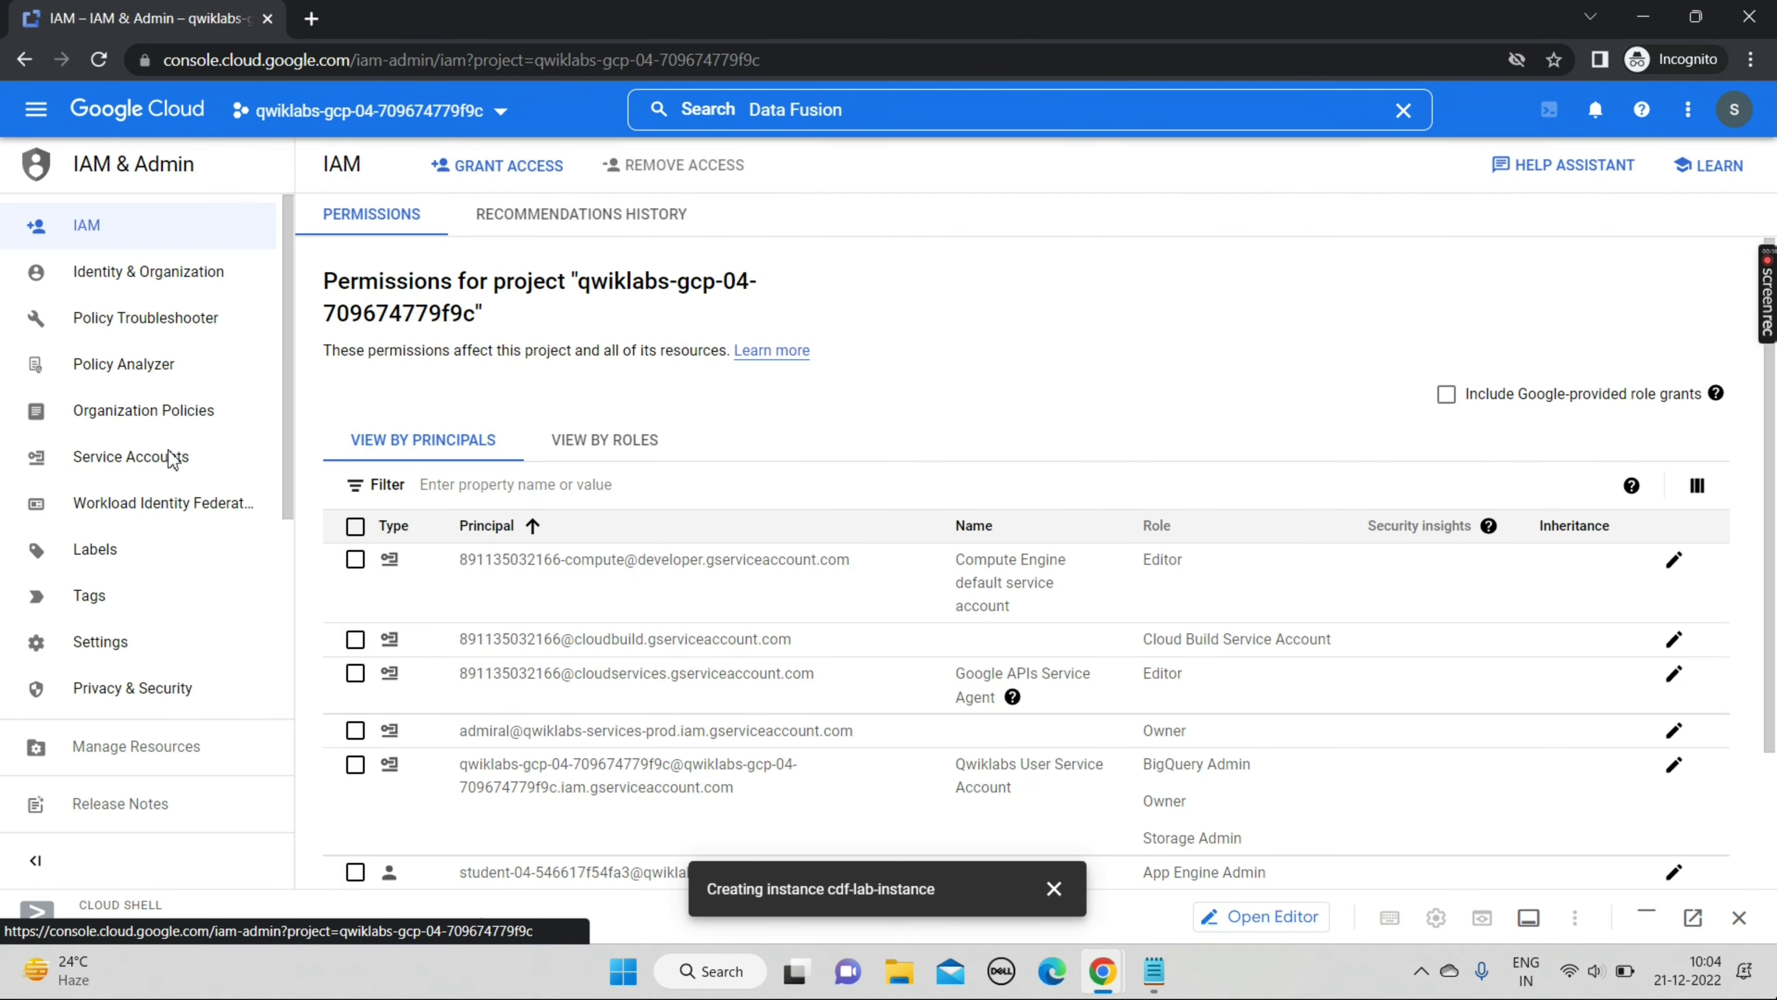
click(517, 163)
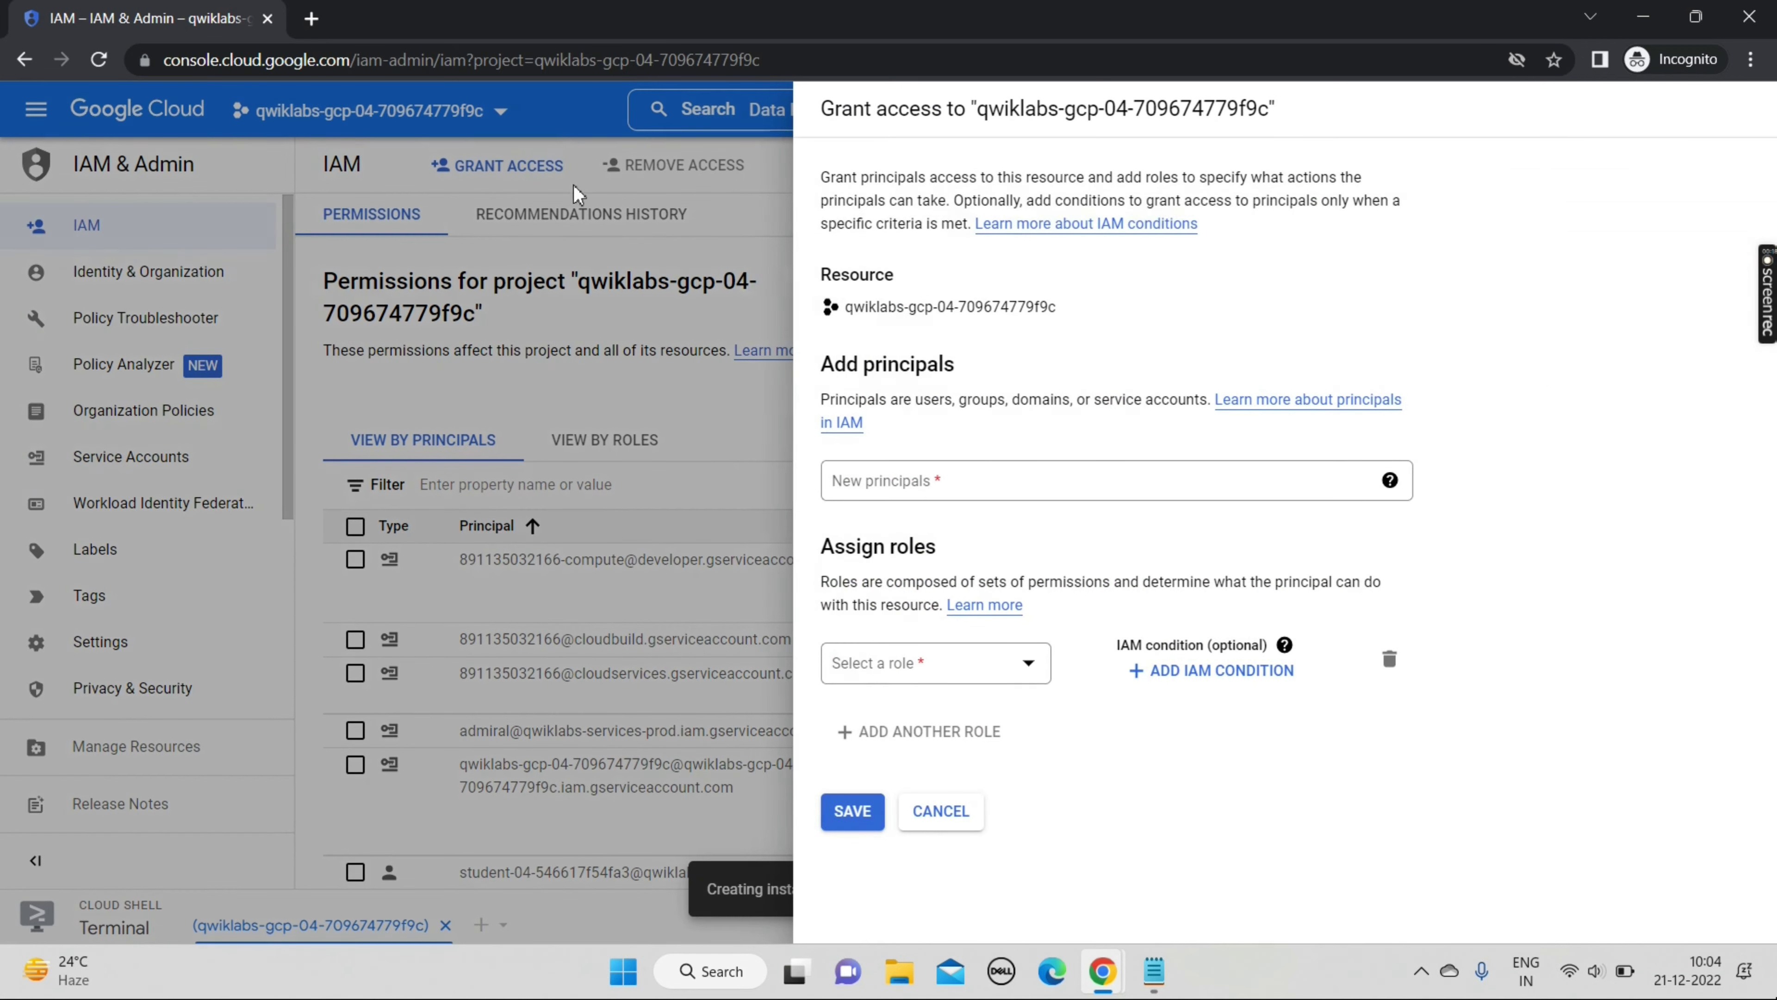
click(1017, 479)
key(ctrl+v)
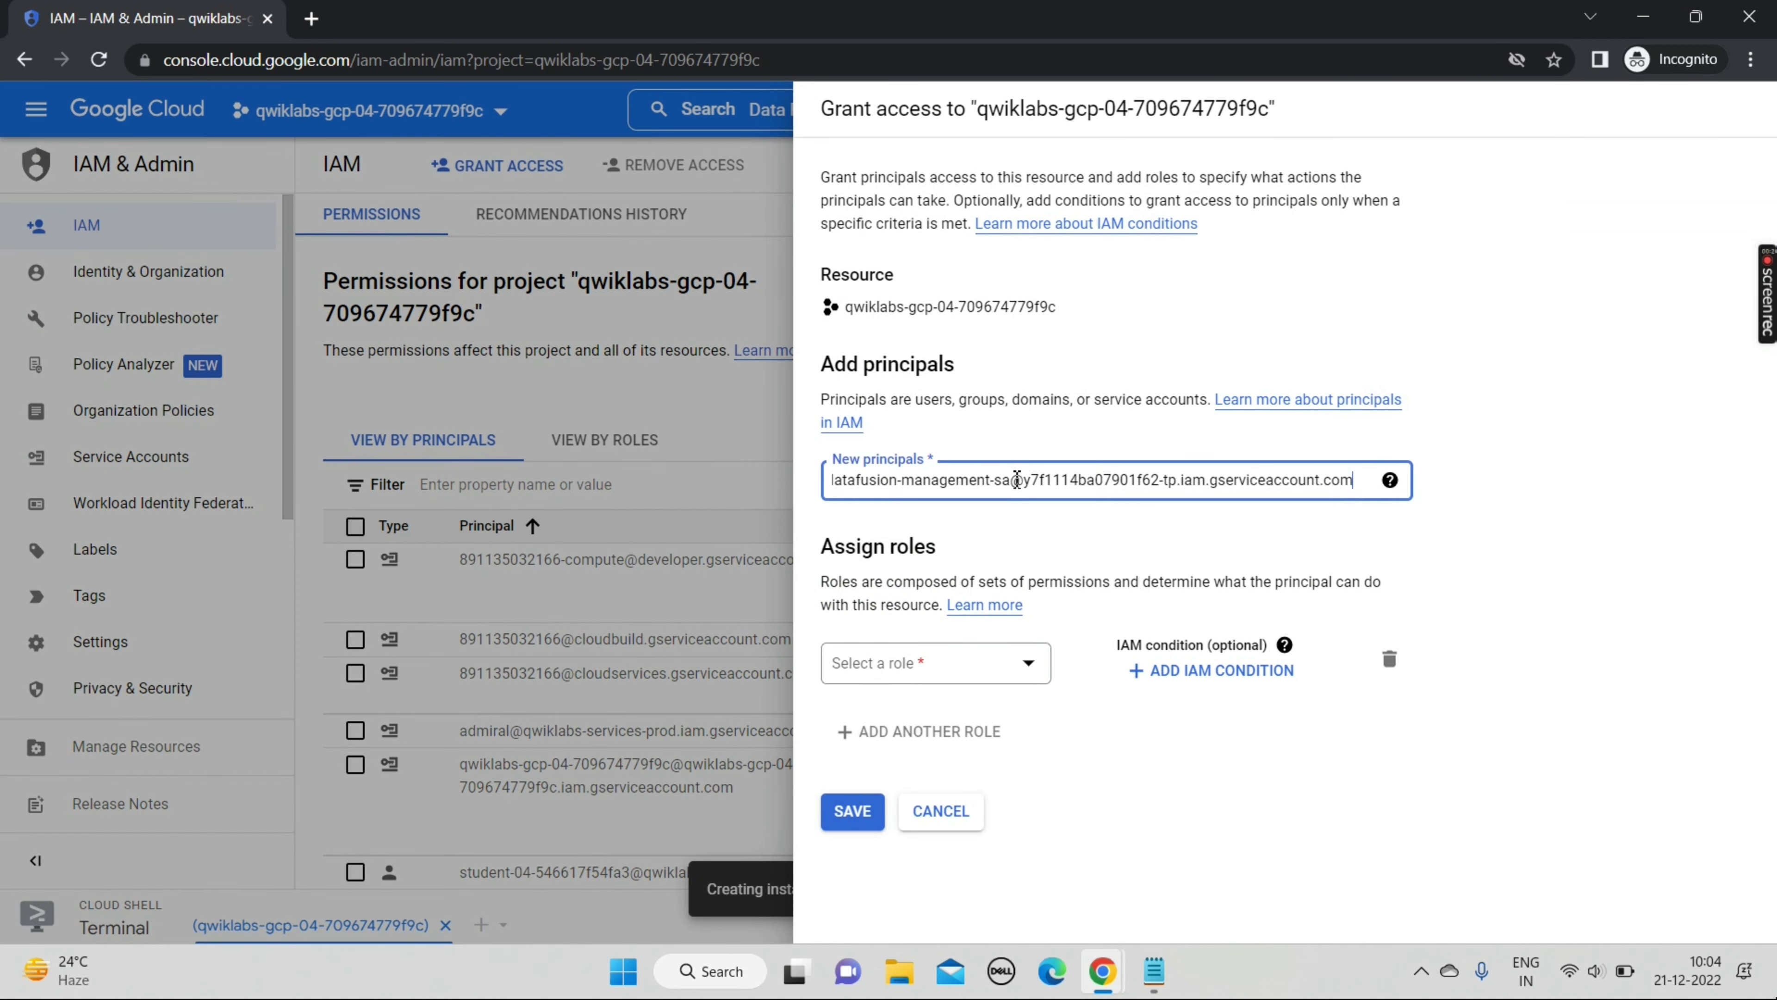
click(1027, 536)
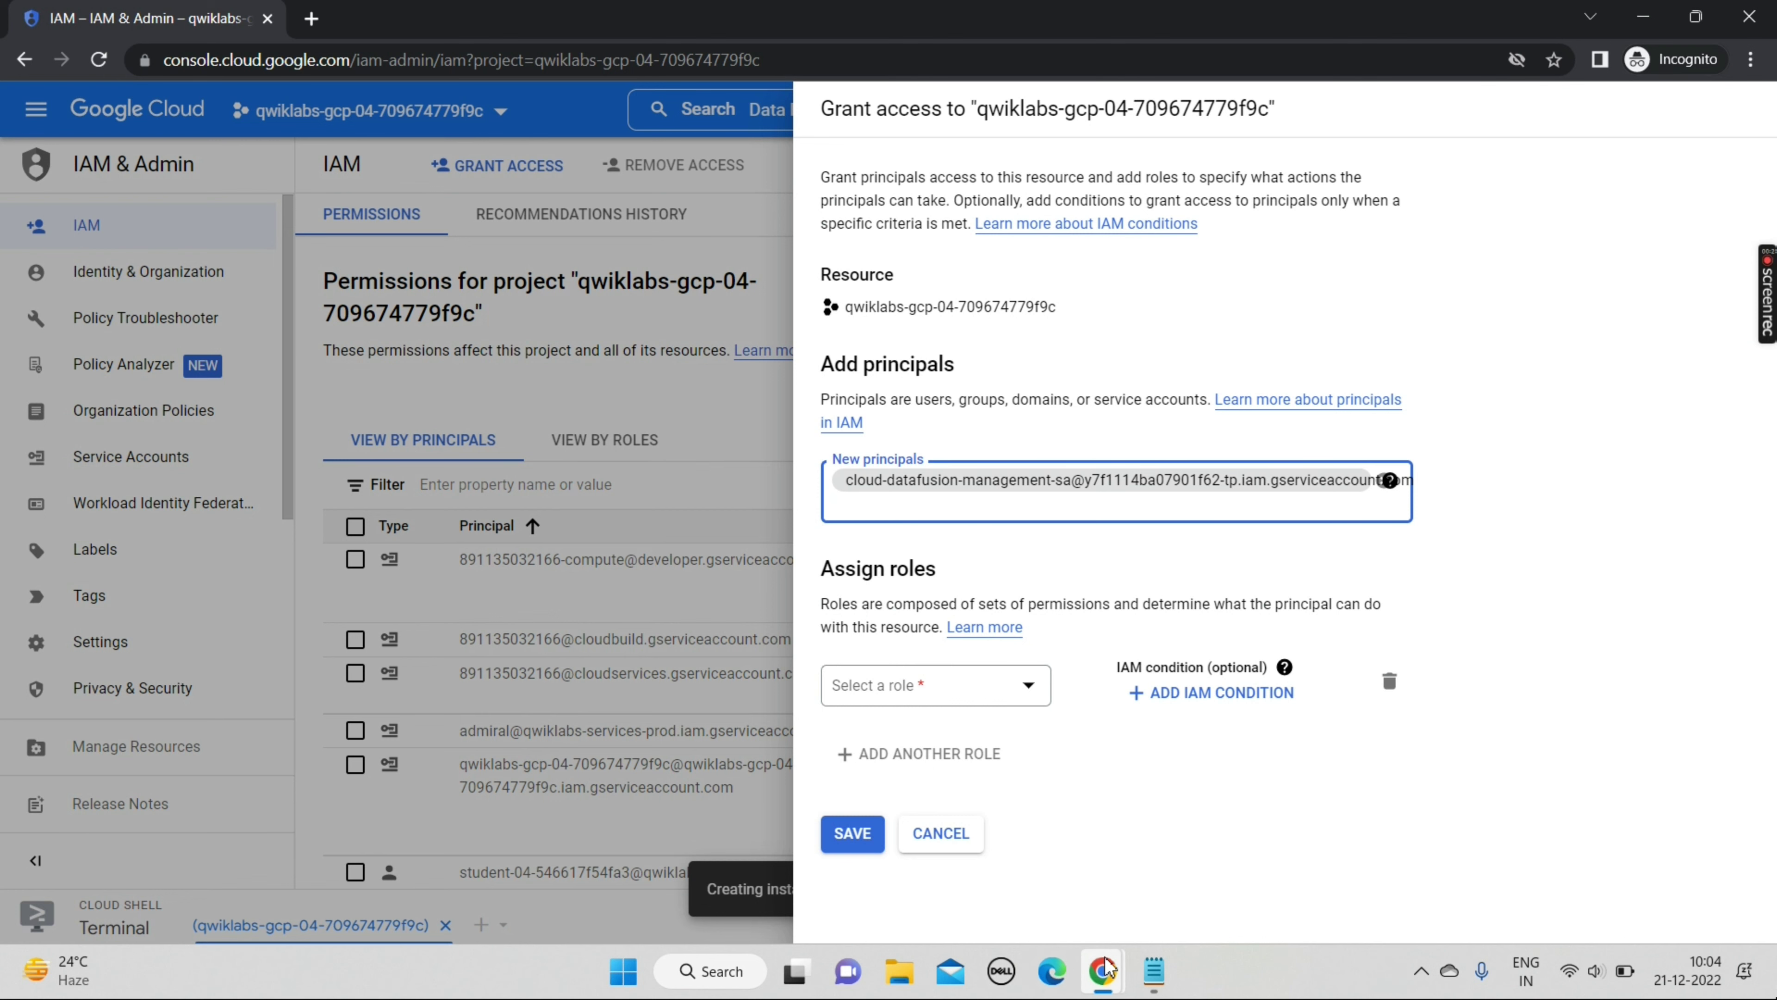
Switch to the lab instructions and copy the role name Cloud Data Fusion API Service Agent from Task 1.
mouse_move(1104, 970)
click(1022, 672)
scroll(1019, 843, down, 10)
drag(850, 420, 506, 448)
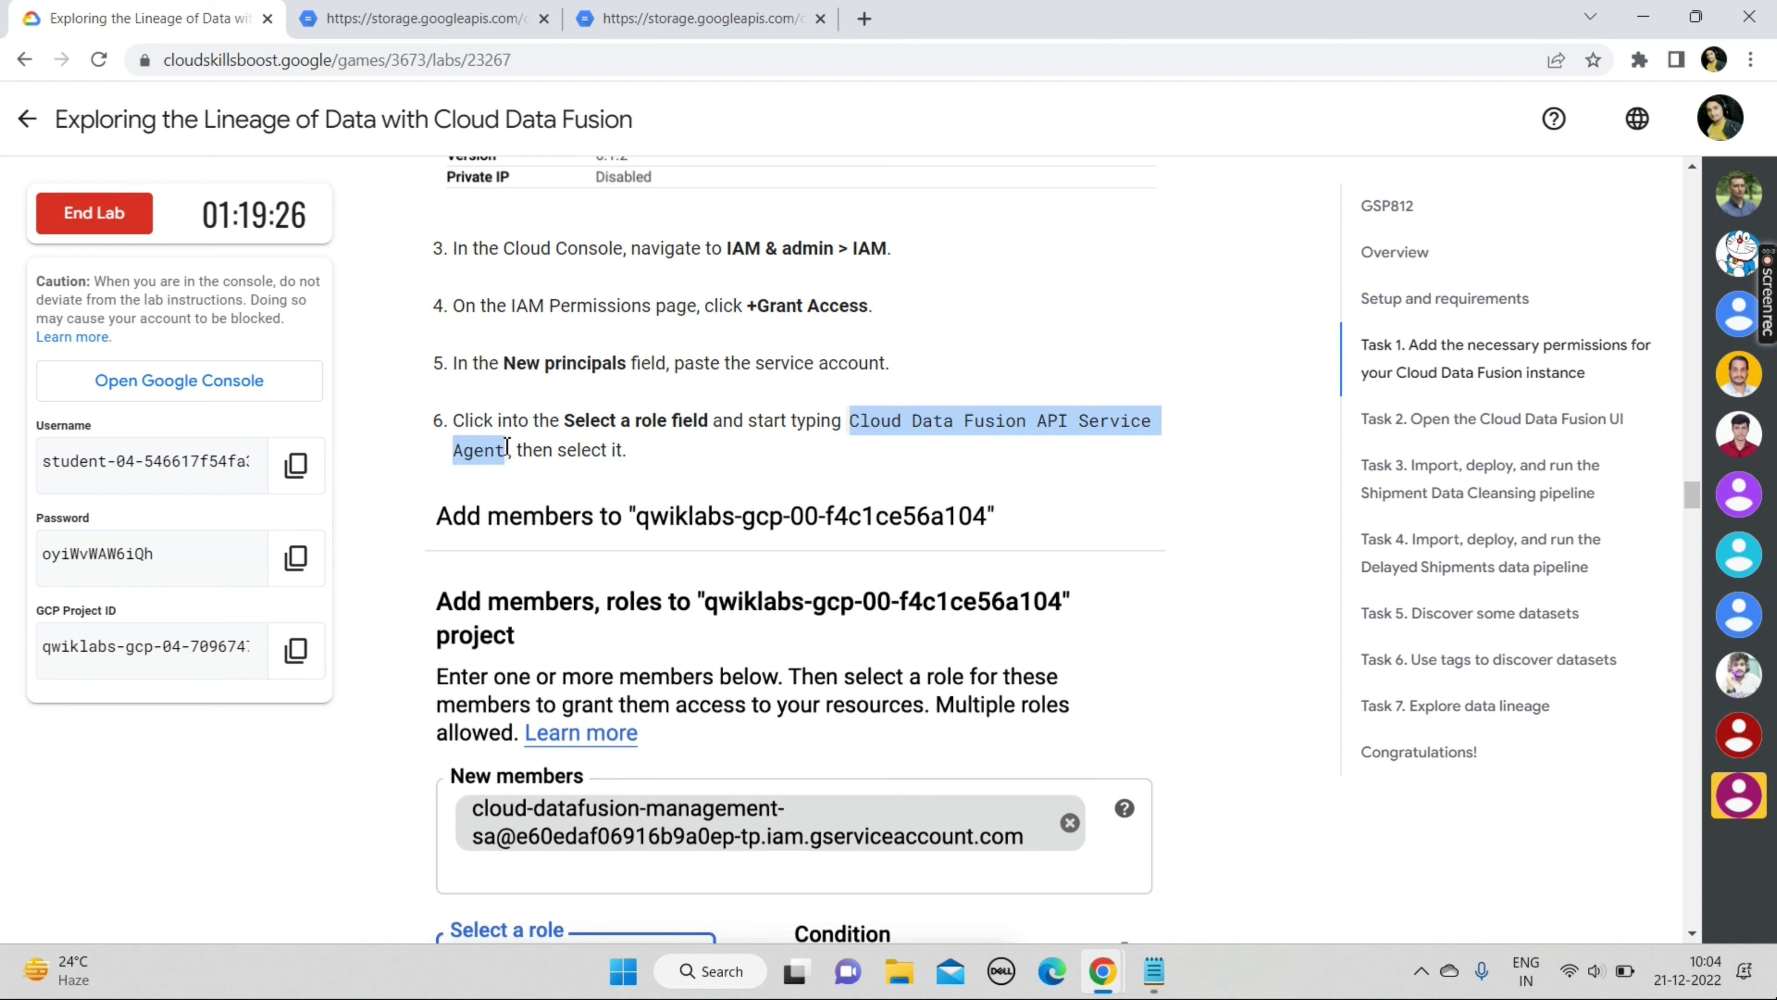
right_click(457, 449)
click(498, 478)
Return to the Google Cloud console, assign the new principal the Cloud Data Fusion API Service Agent role and save the grant.
mouse_move(1102, 971)
click(1233, 861)
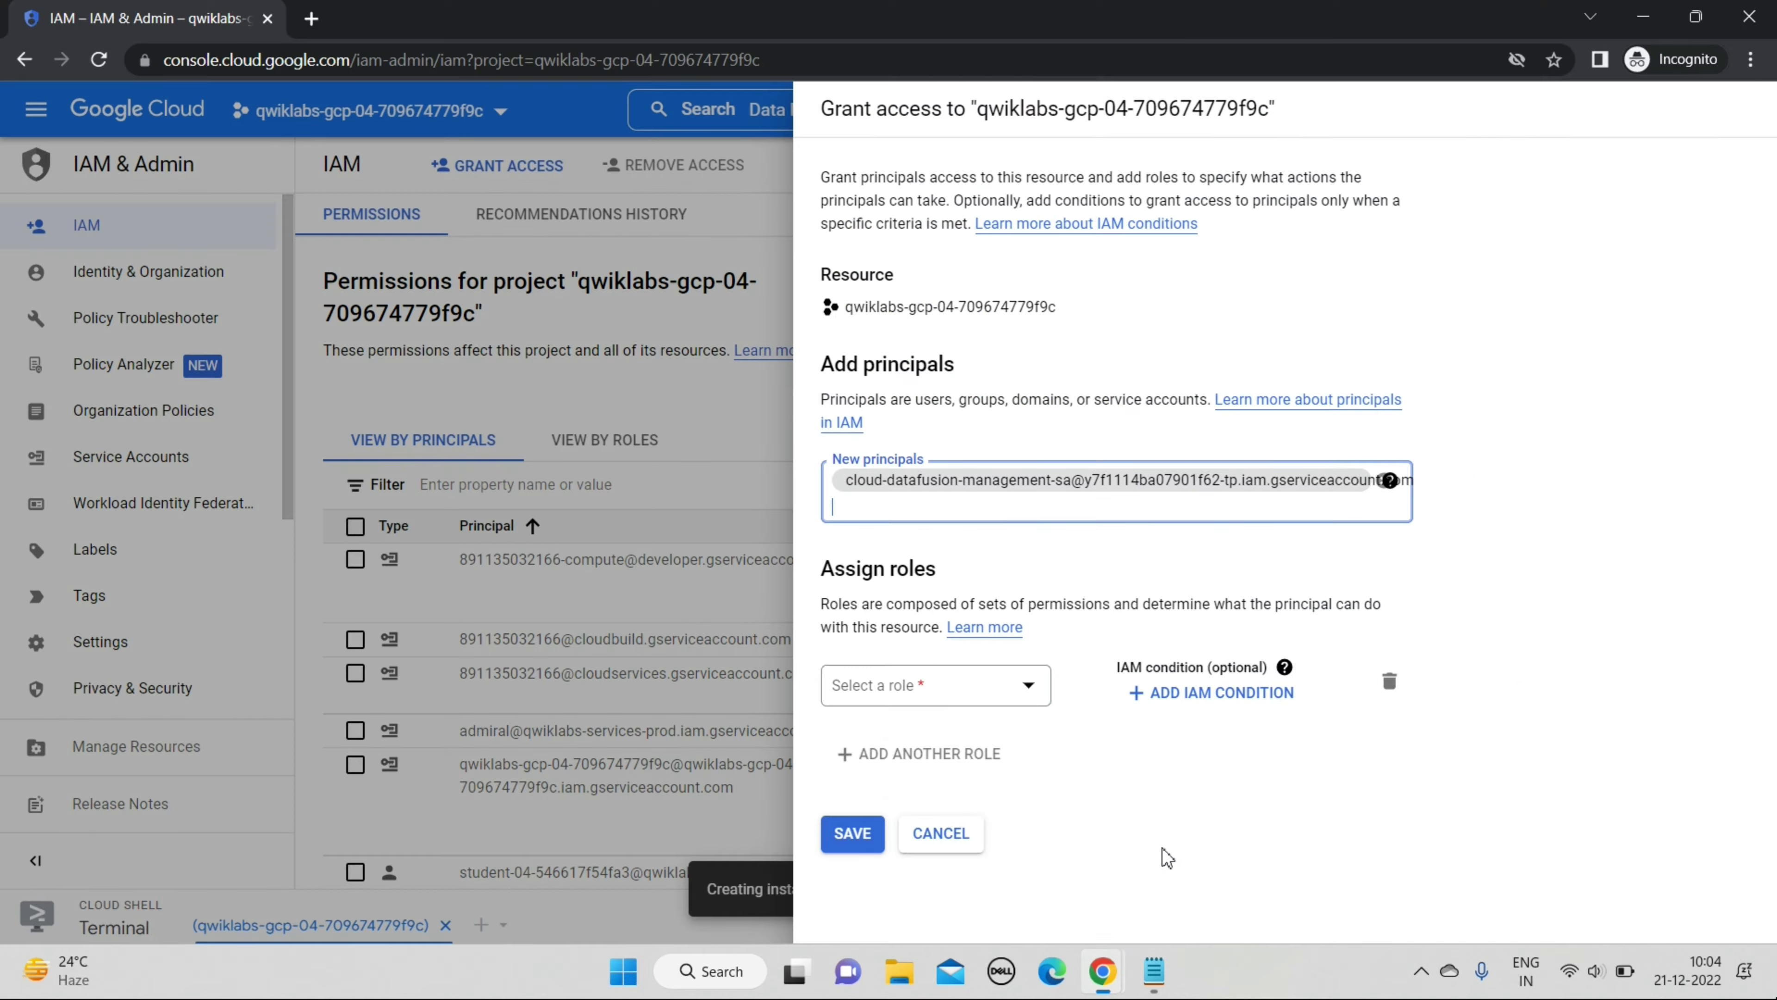
click(902, 693)
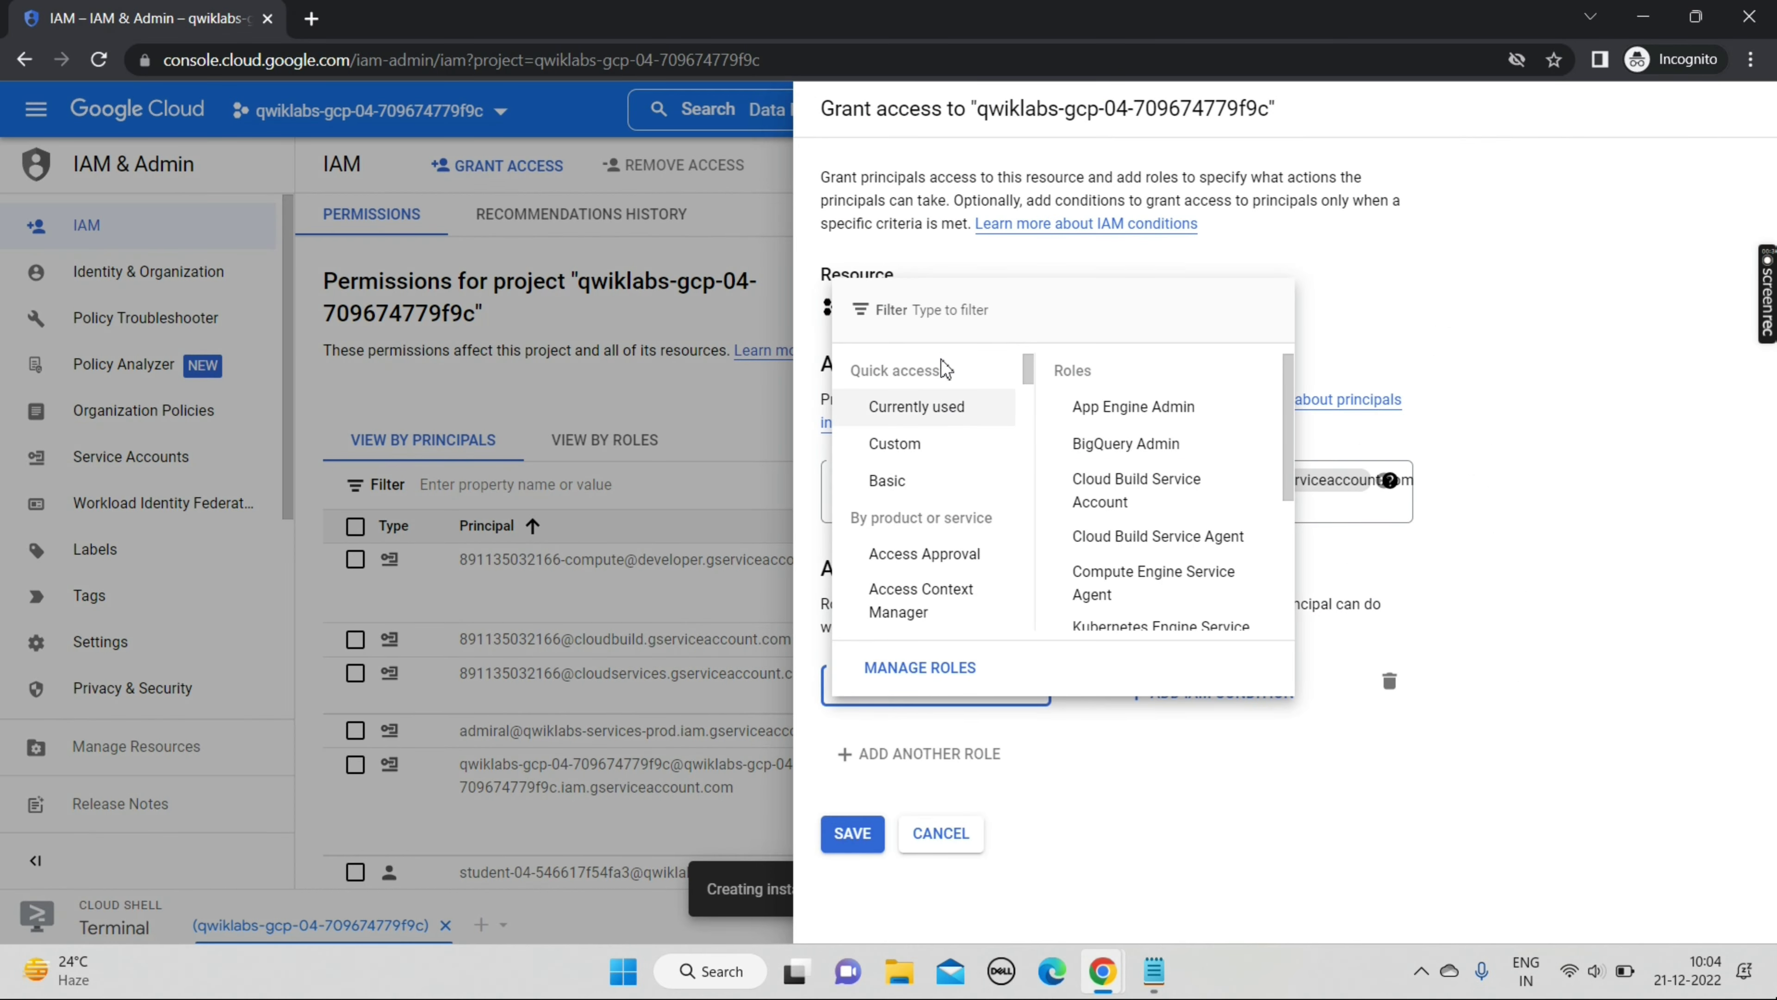
key(ctrl+v)
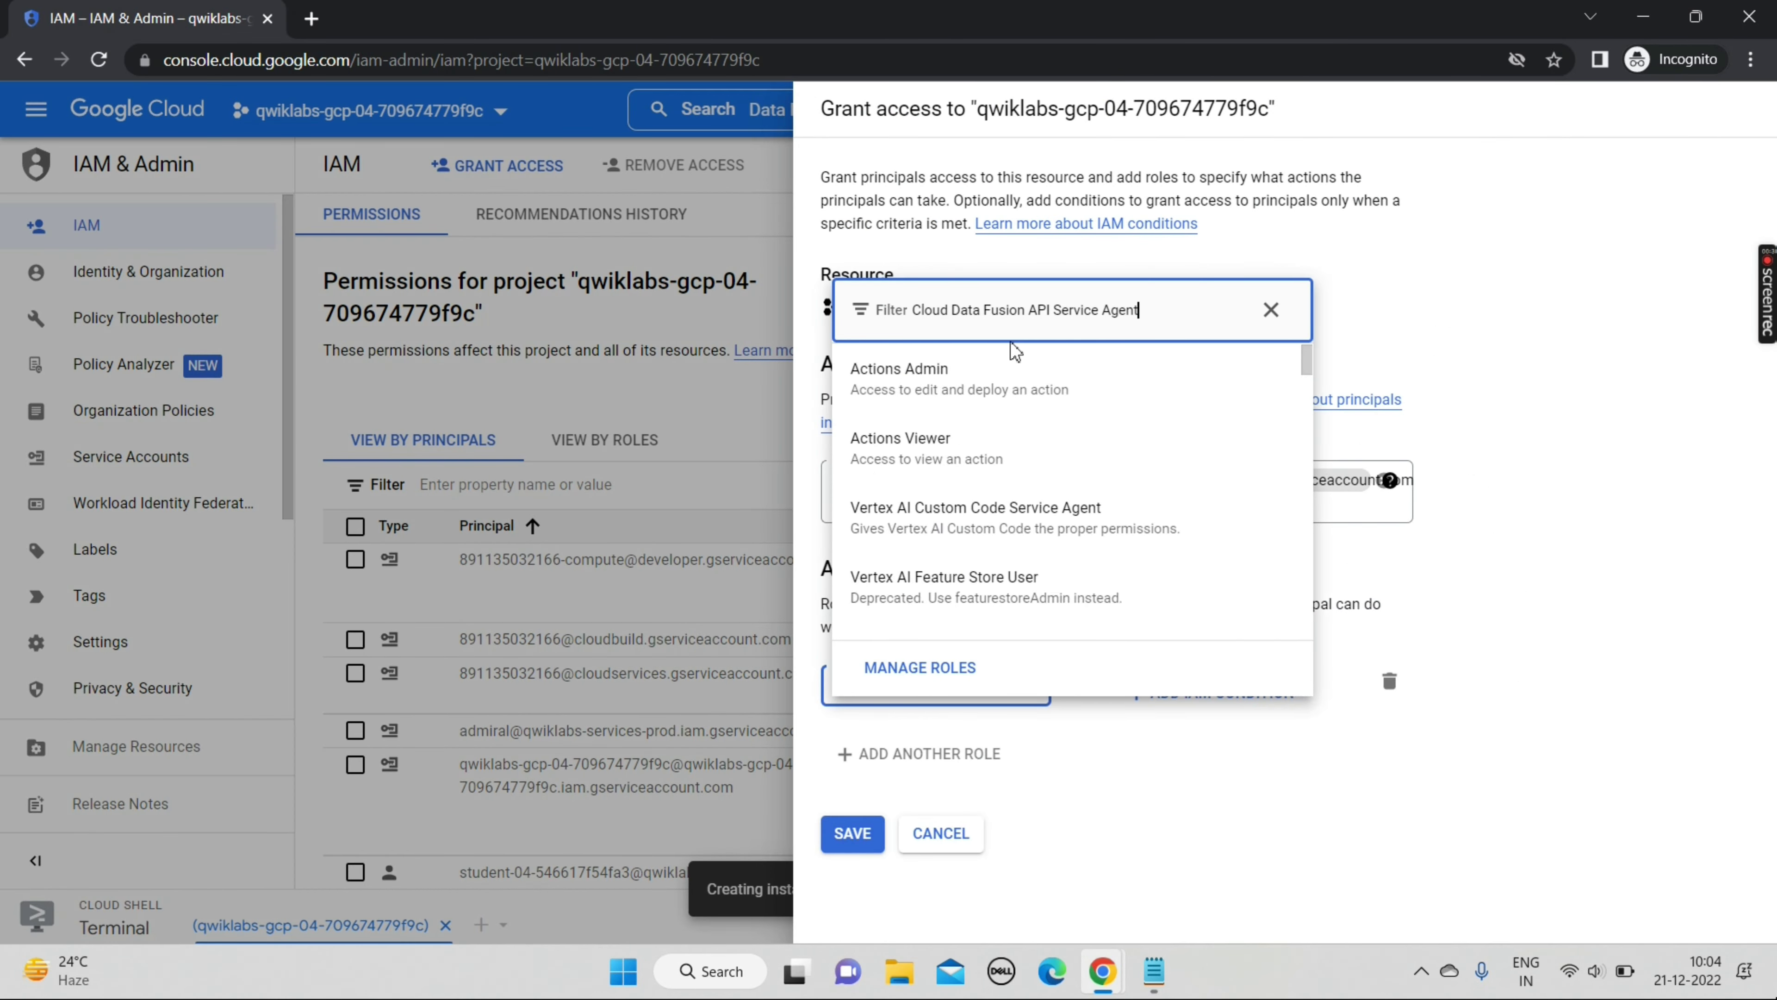
click(997, 396)
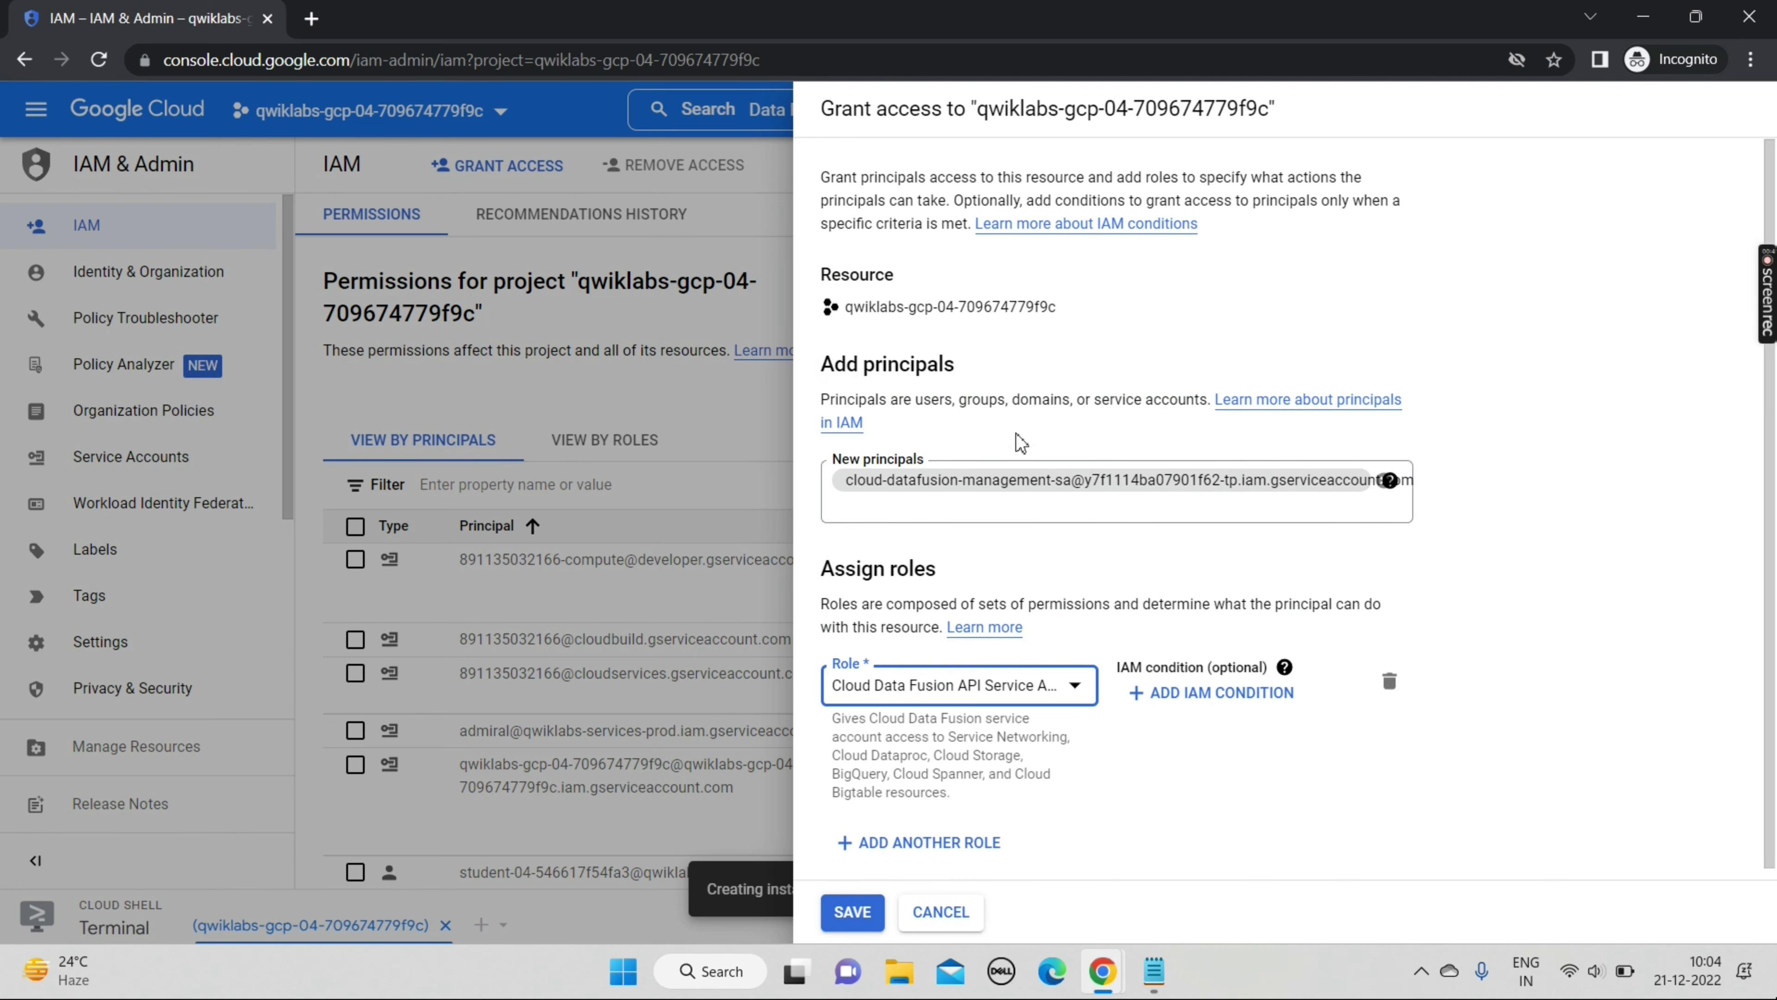
drag(1740, 460, 816, 847)
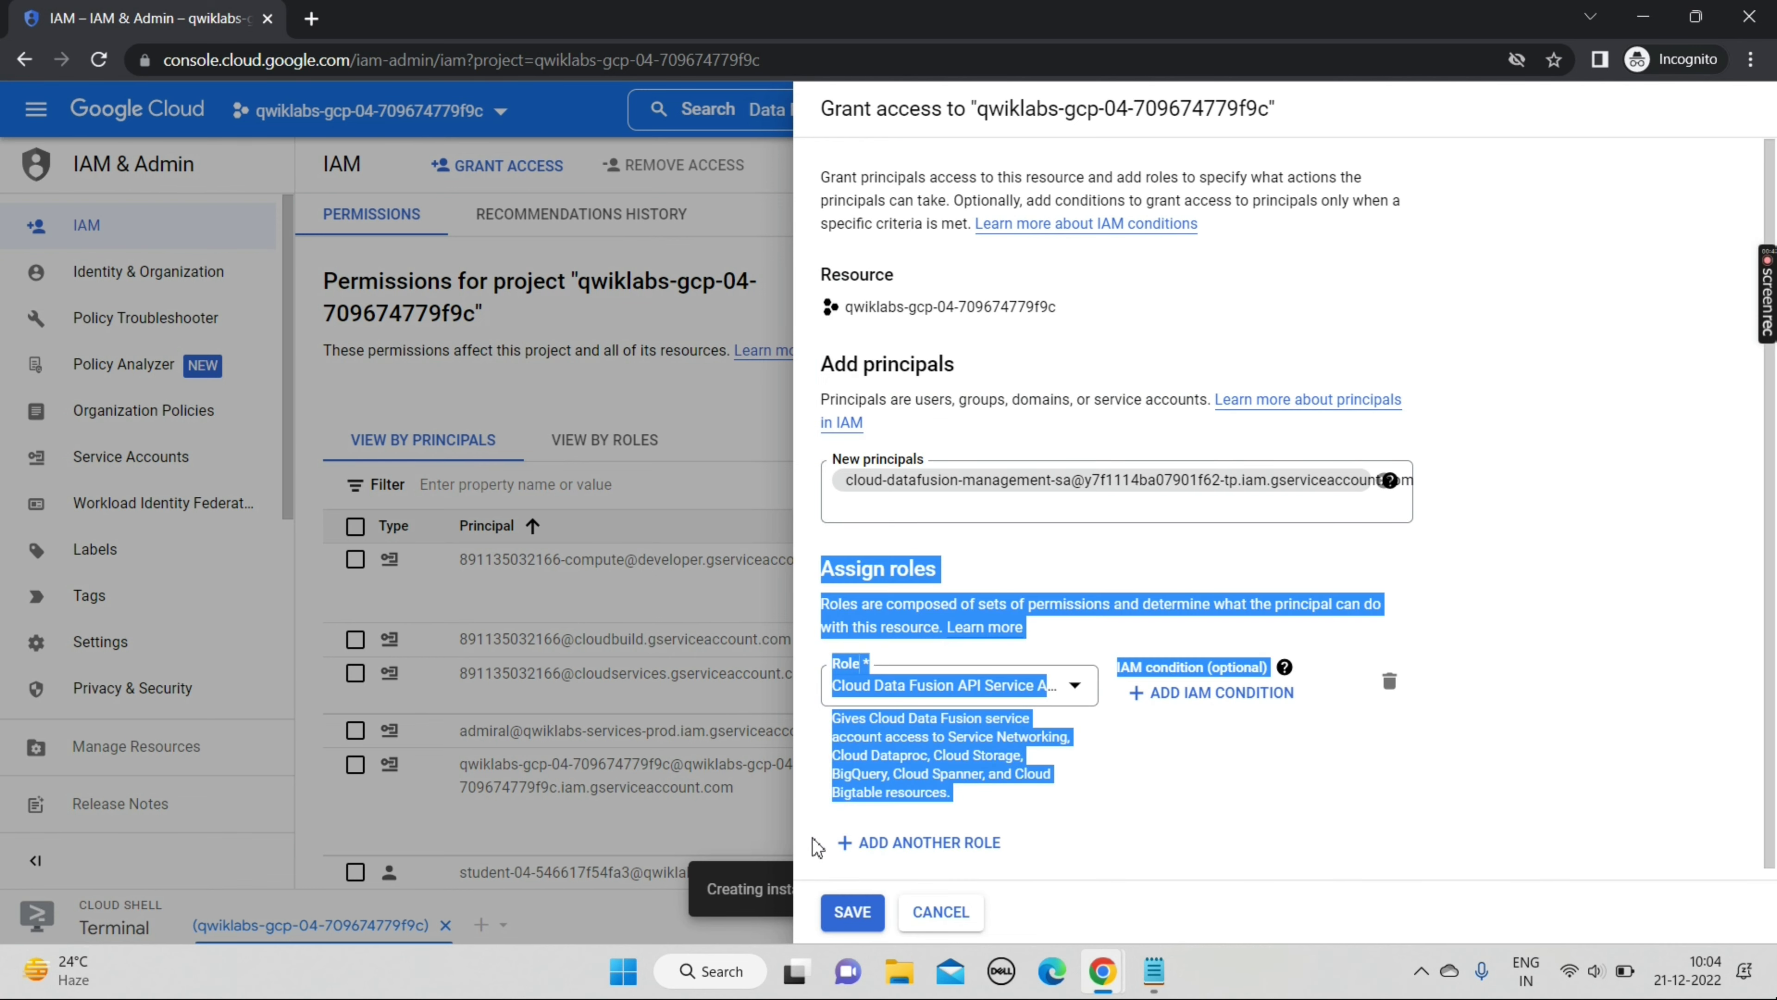
click(852, 913)
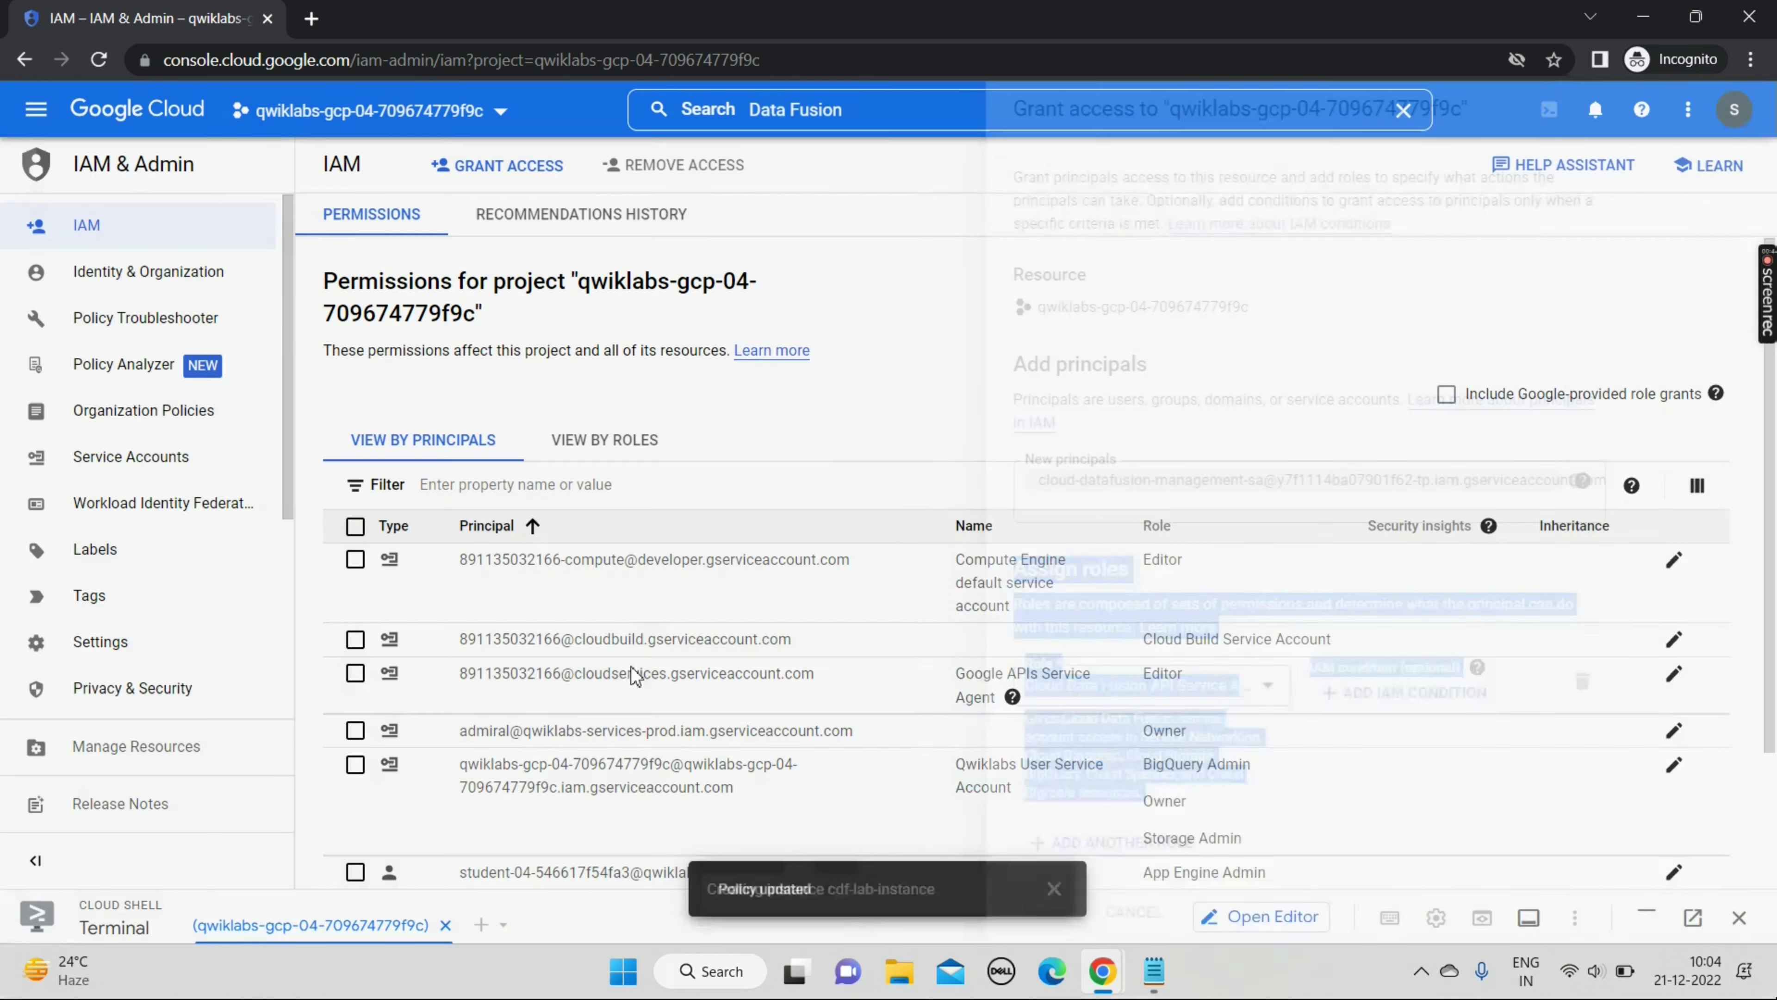
Reload the IAM page and check the principals list for the Data Fusion management service account and its role.
scroll(918, 626, down, 3)
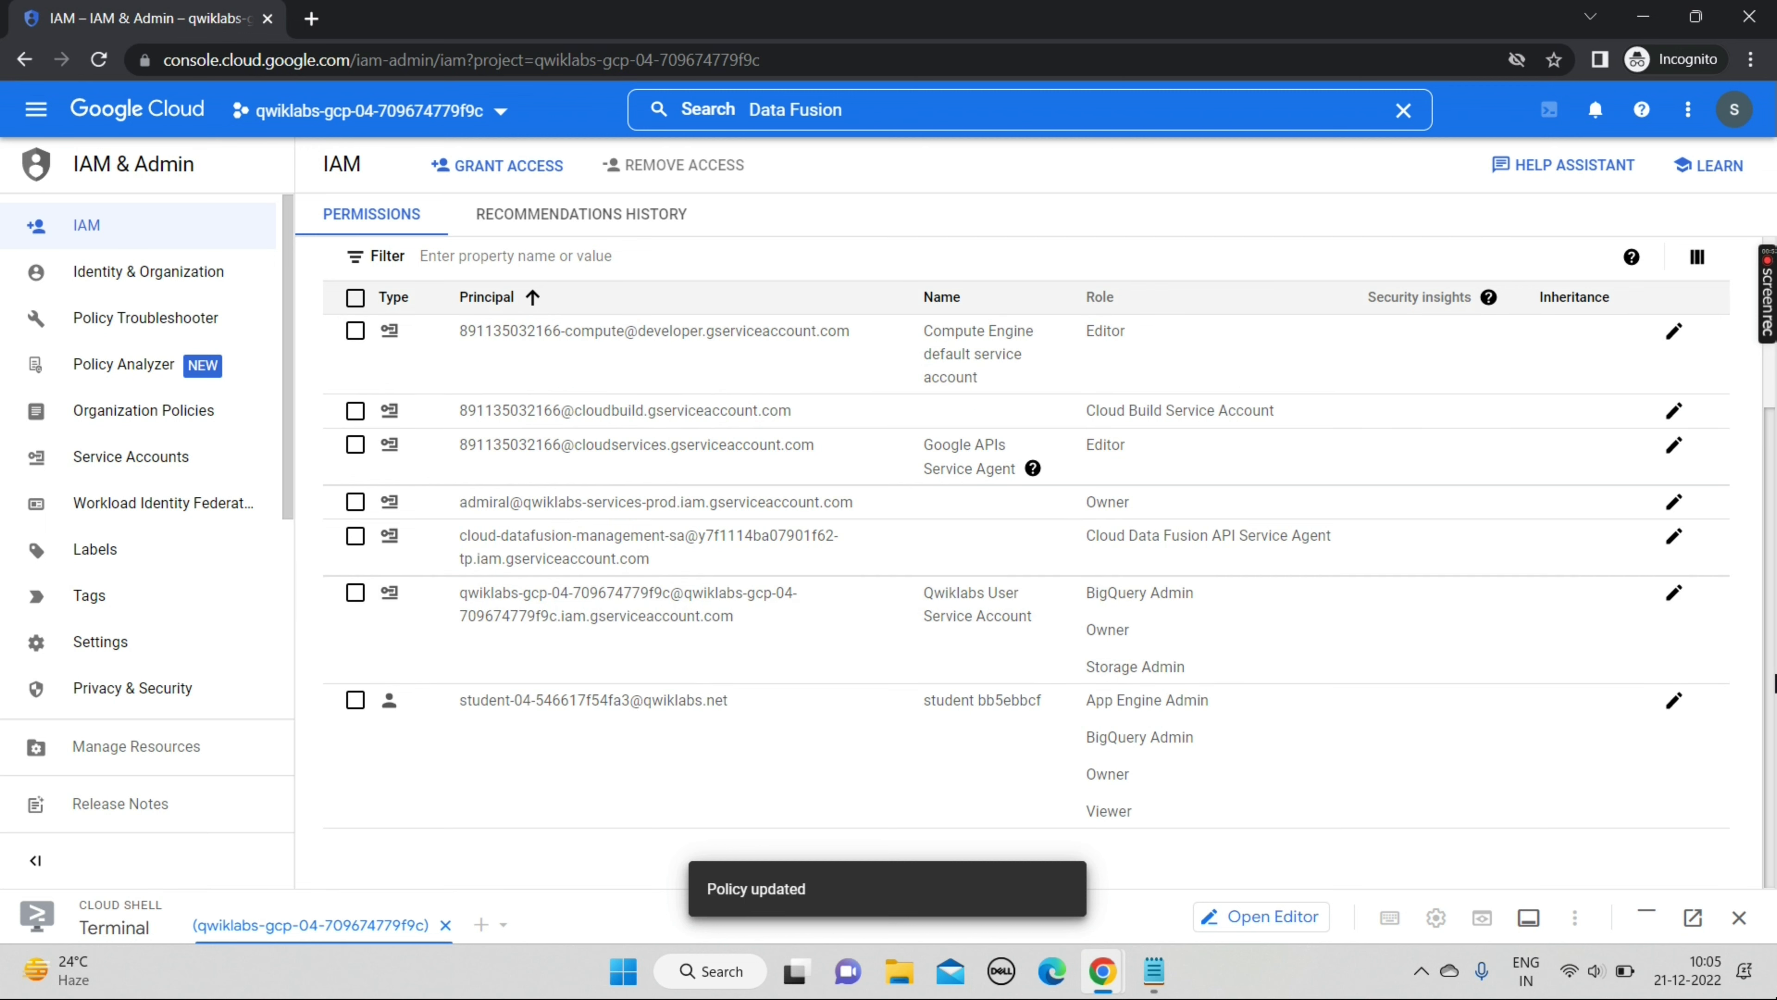
scroll(1774, 677, up, 3)
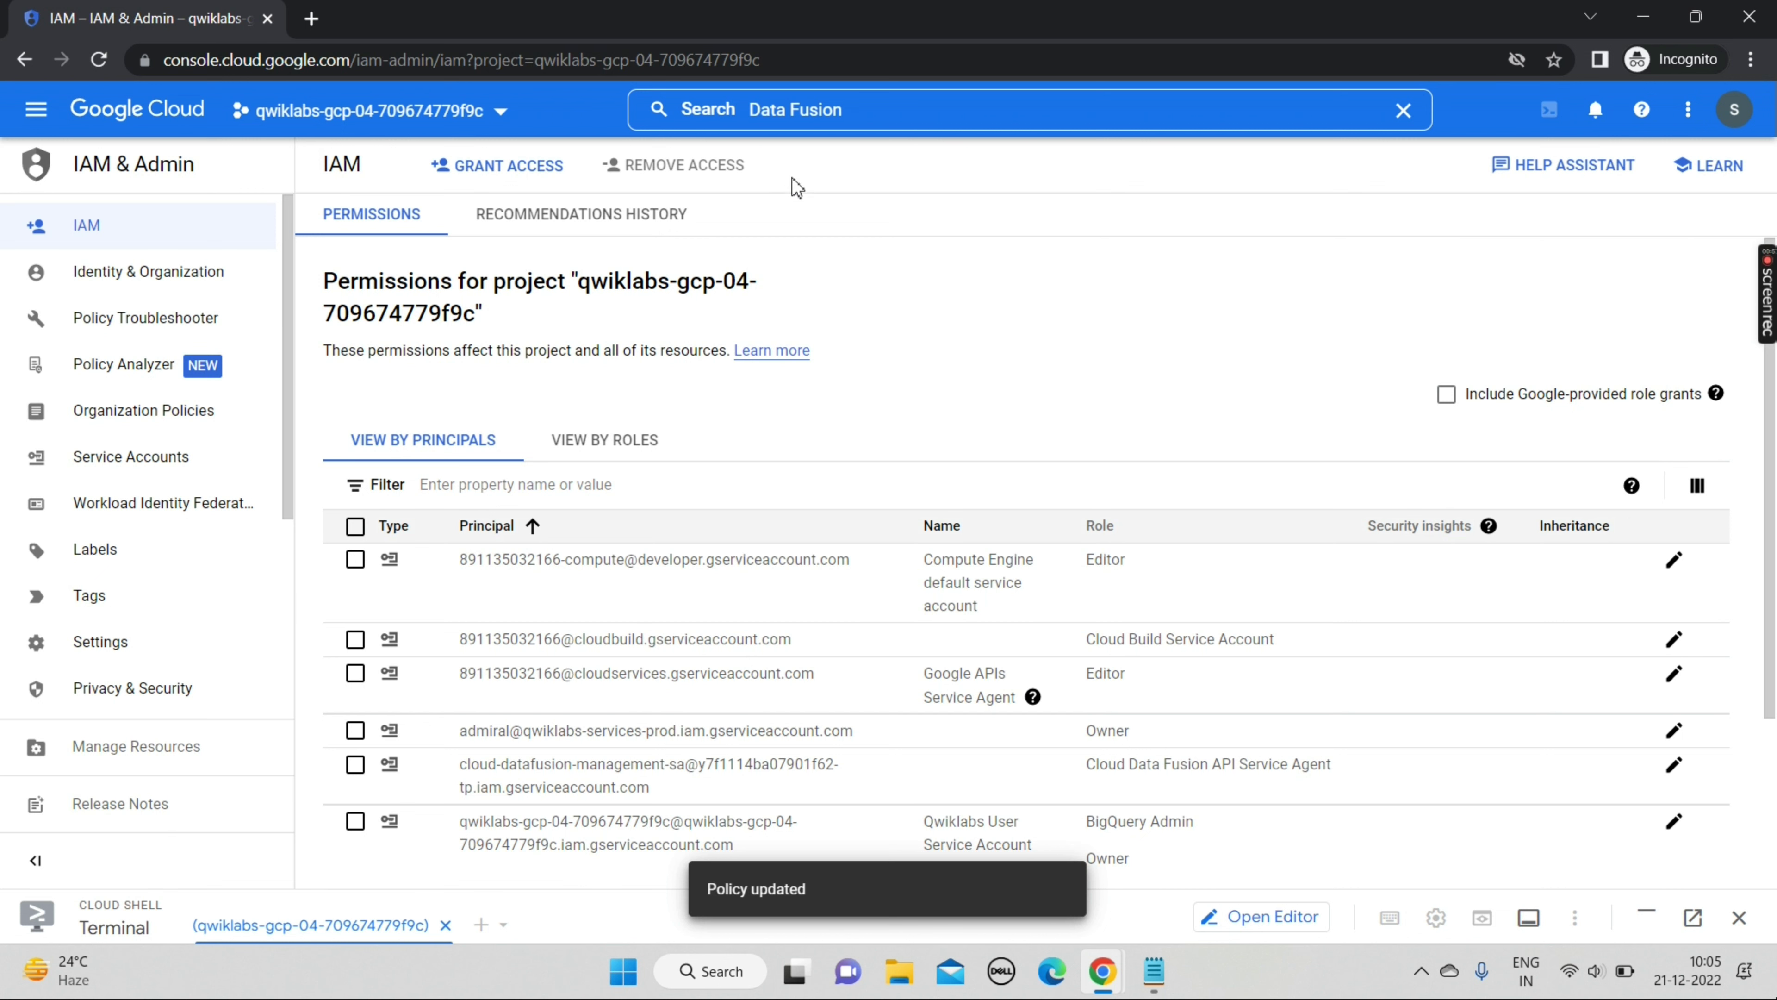
click(850, 63)
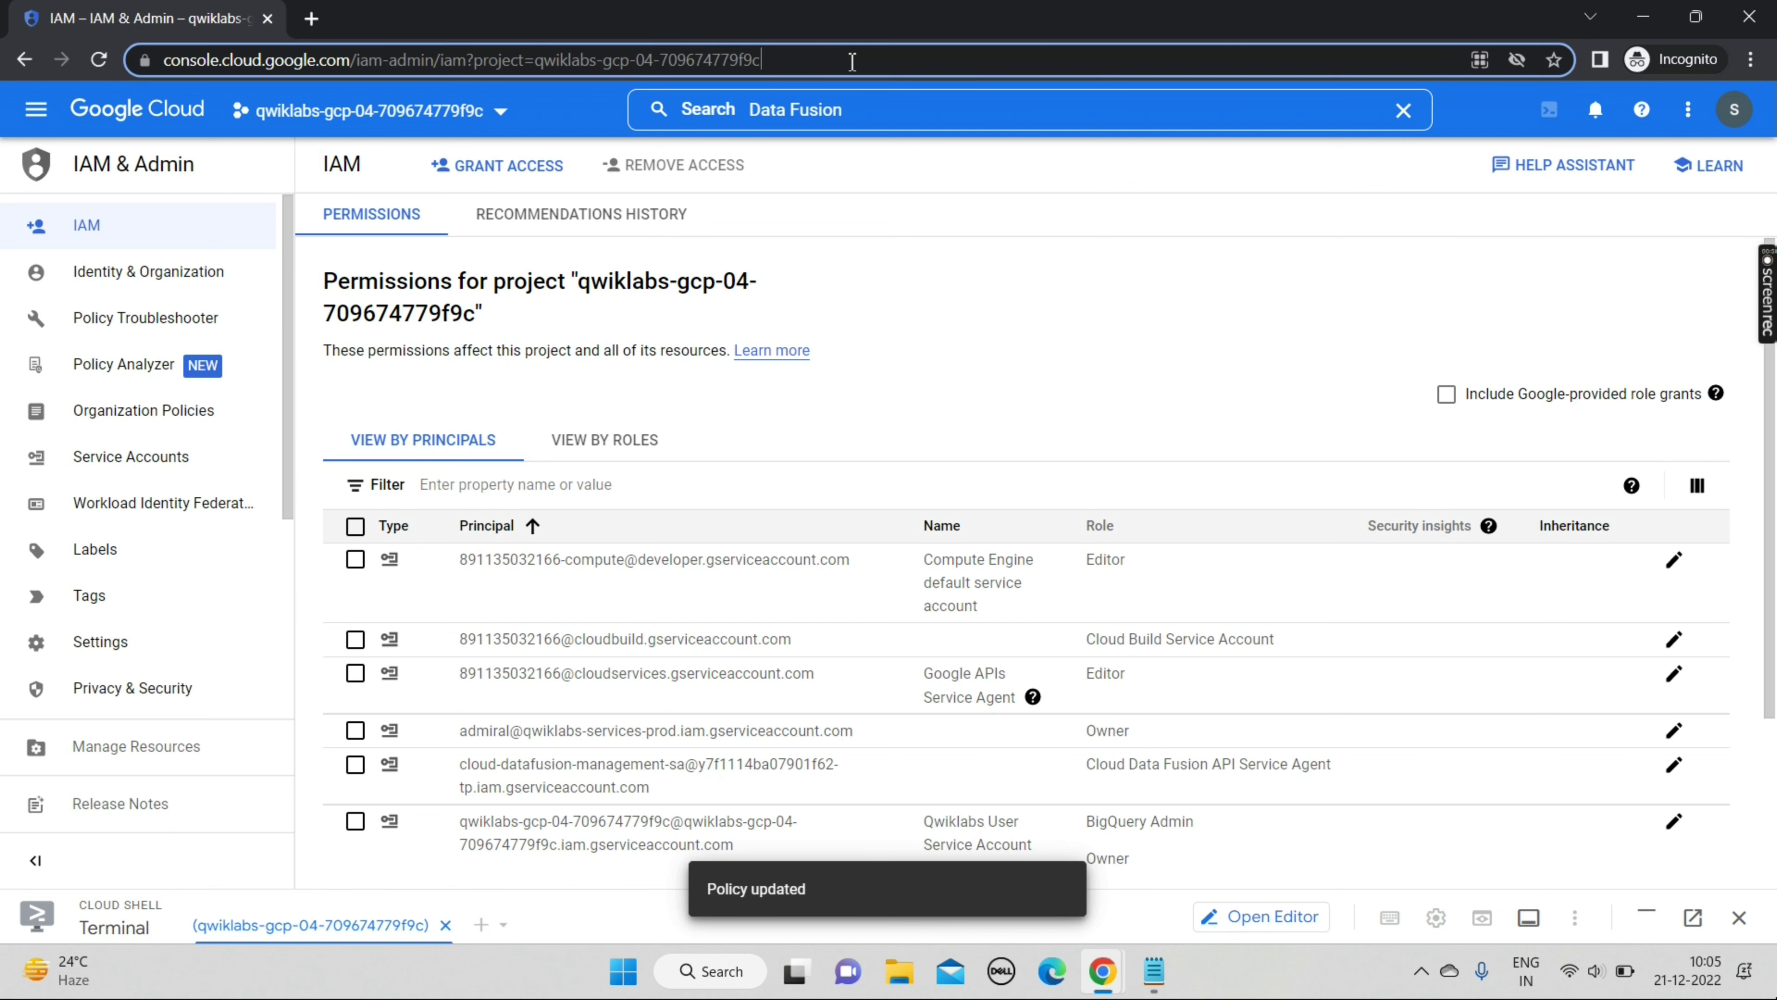
key(Return)
click(1088, 193)
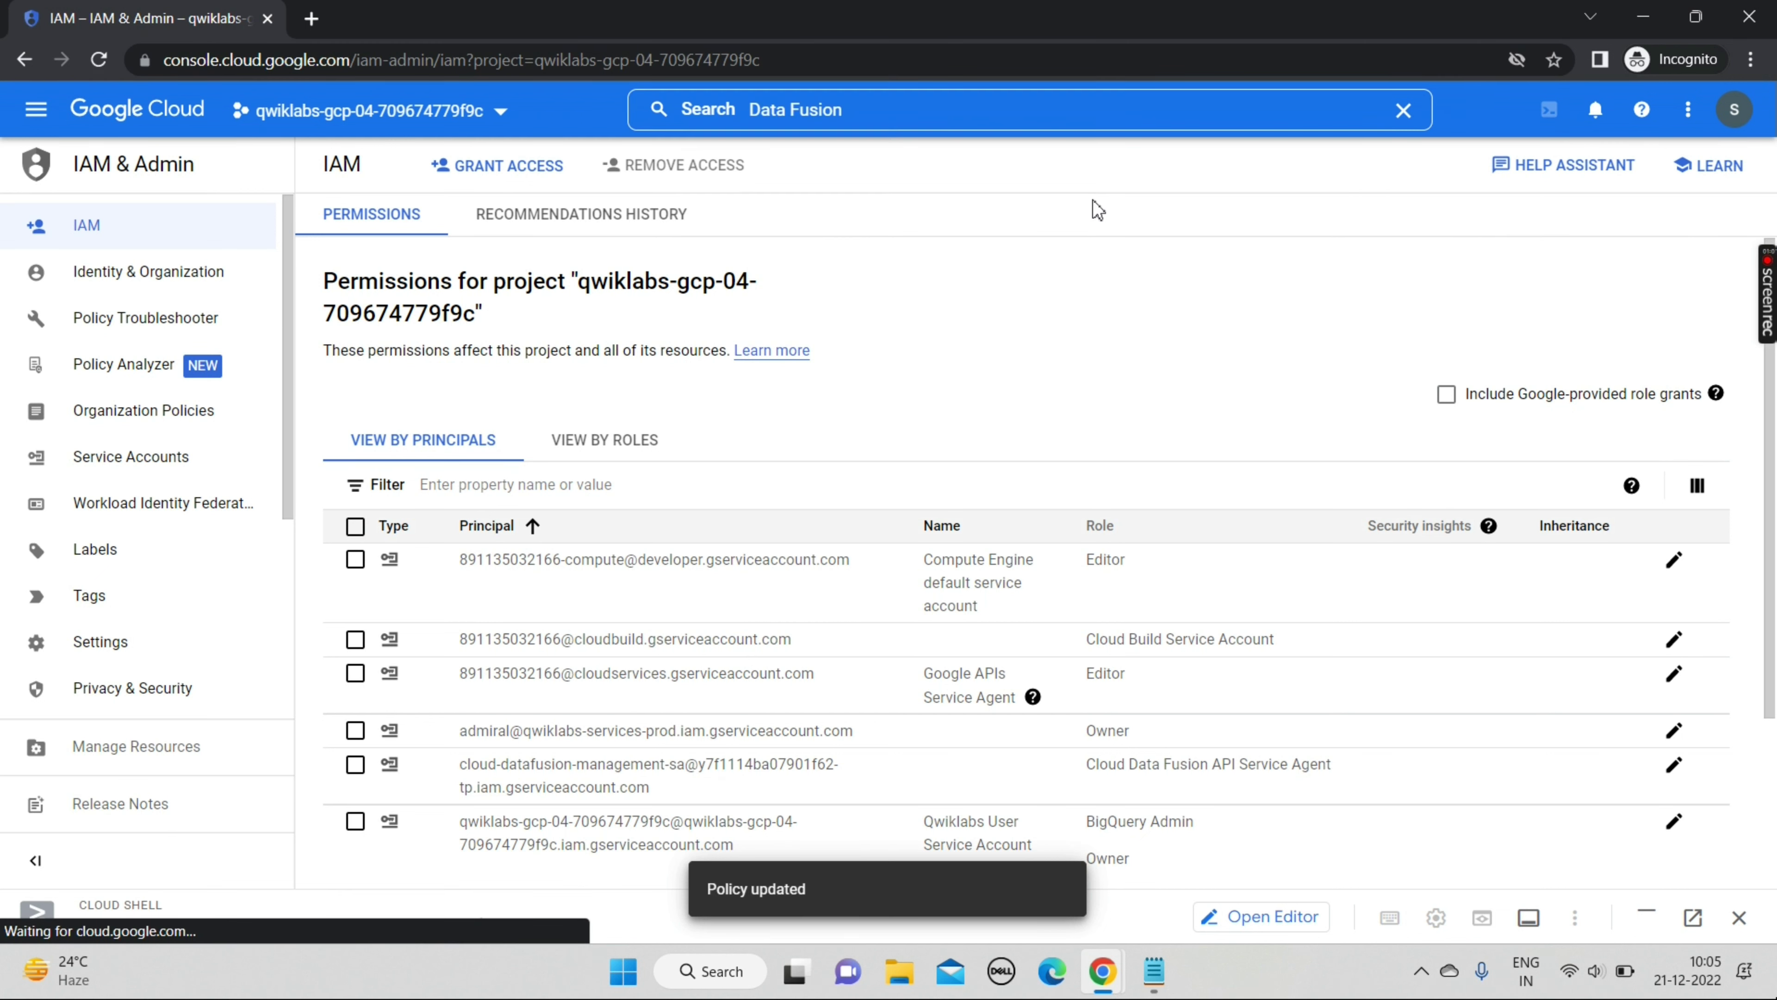
scroll(1025, 560, down, 3)
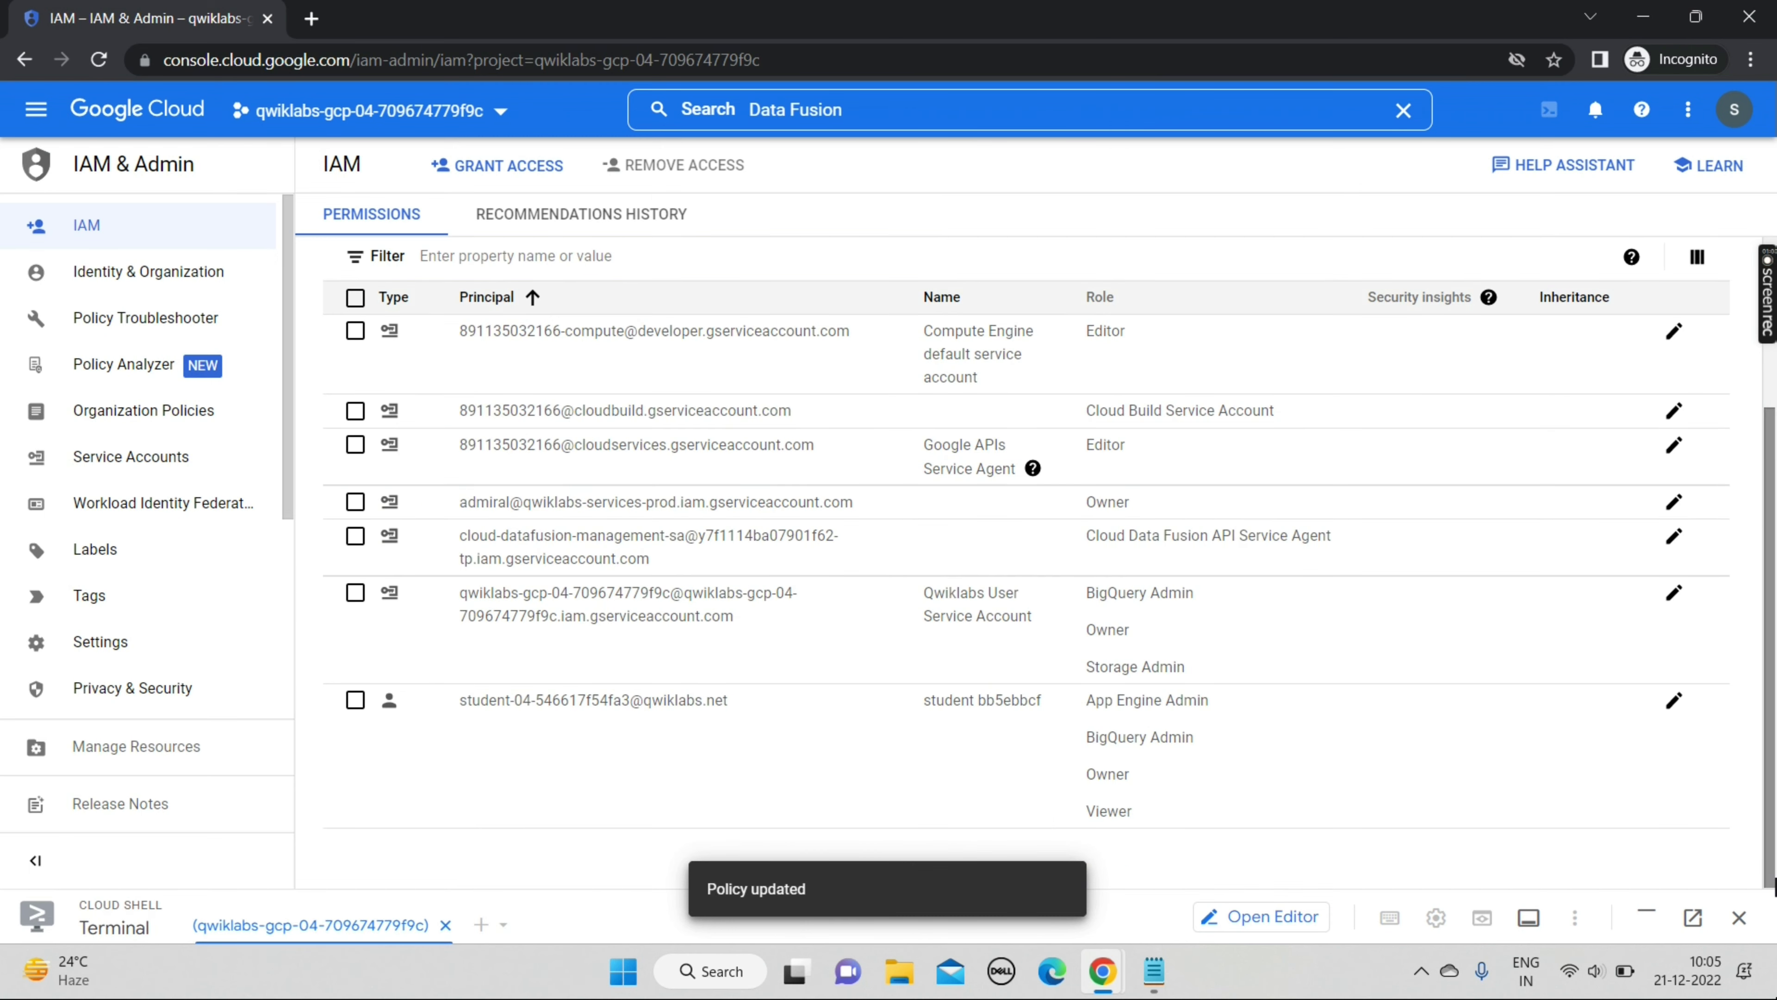
In the lab instructions, check progress on adding the service agent role and read the Grant service account user permission section.
mouse_move(1103, 971)
click(961, 880)
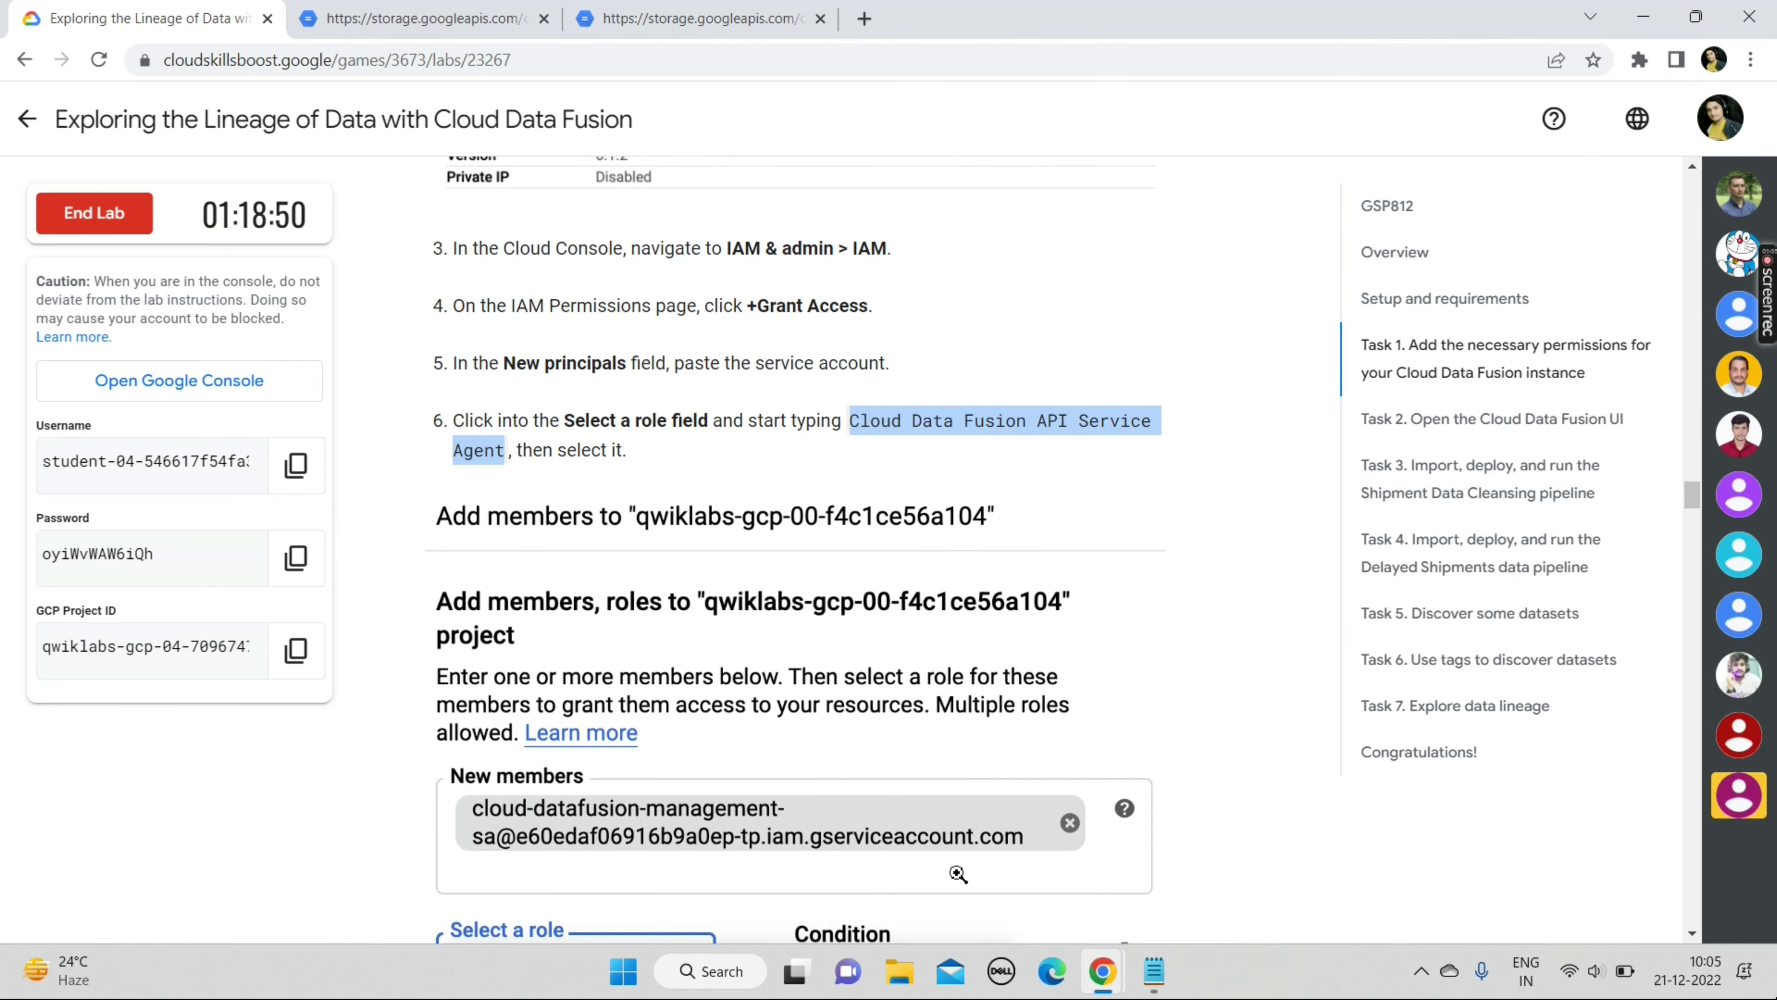
scroll(959, 875, down, 6)
scroll(959, 875, down, 9)
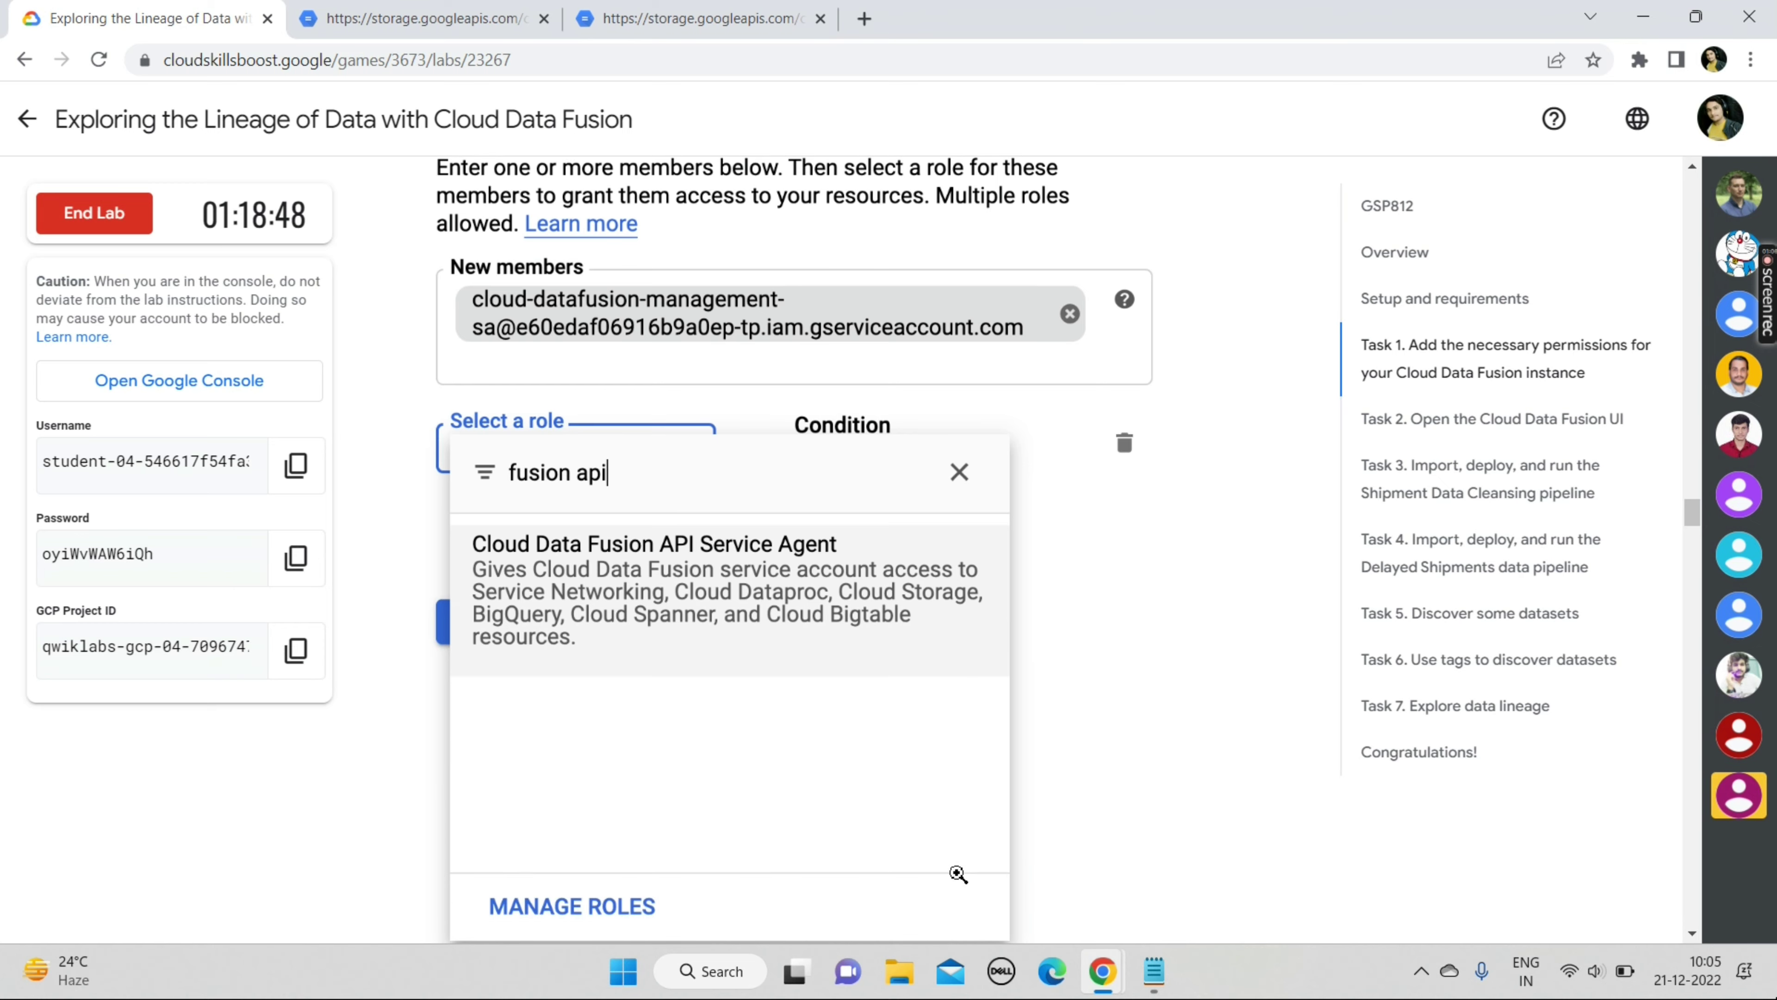
click(692, 513)
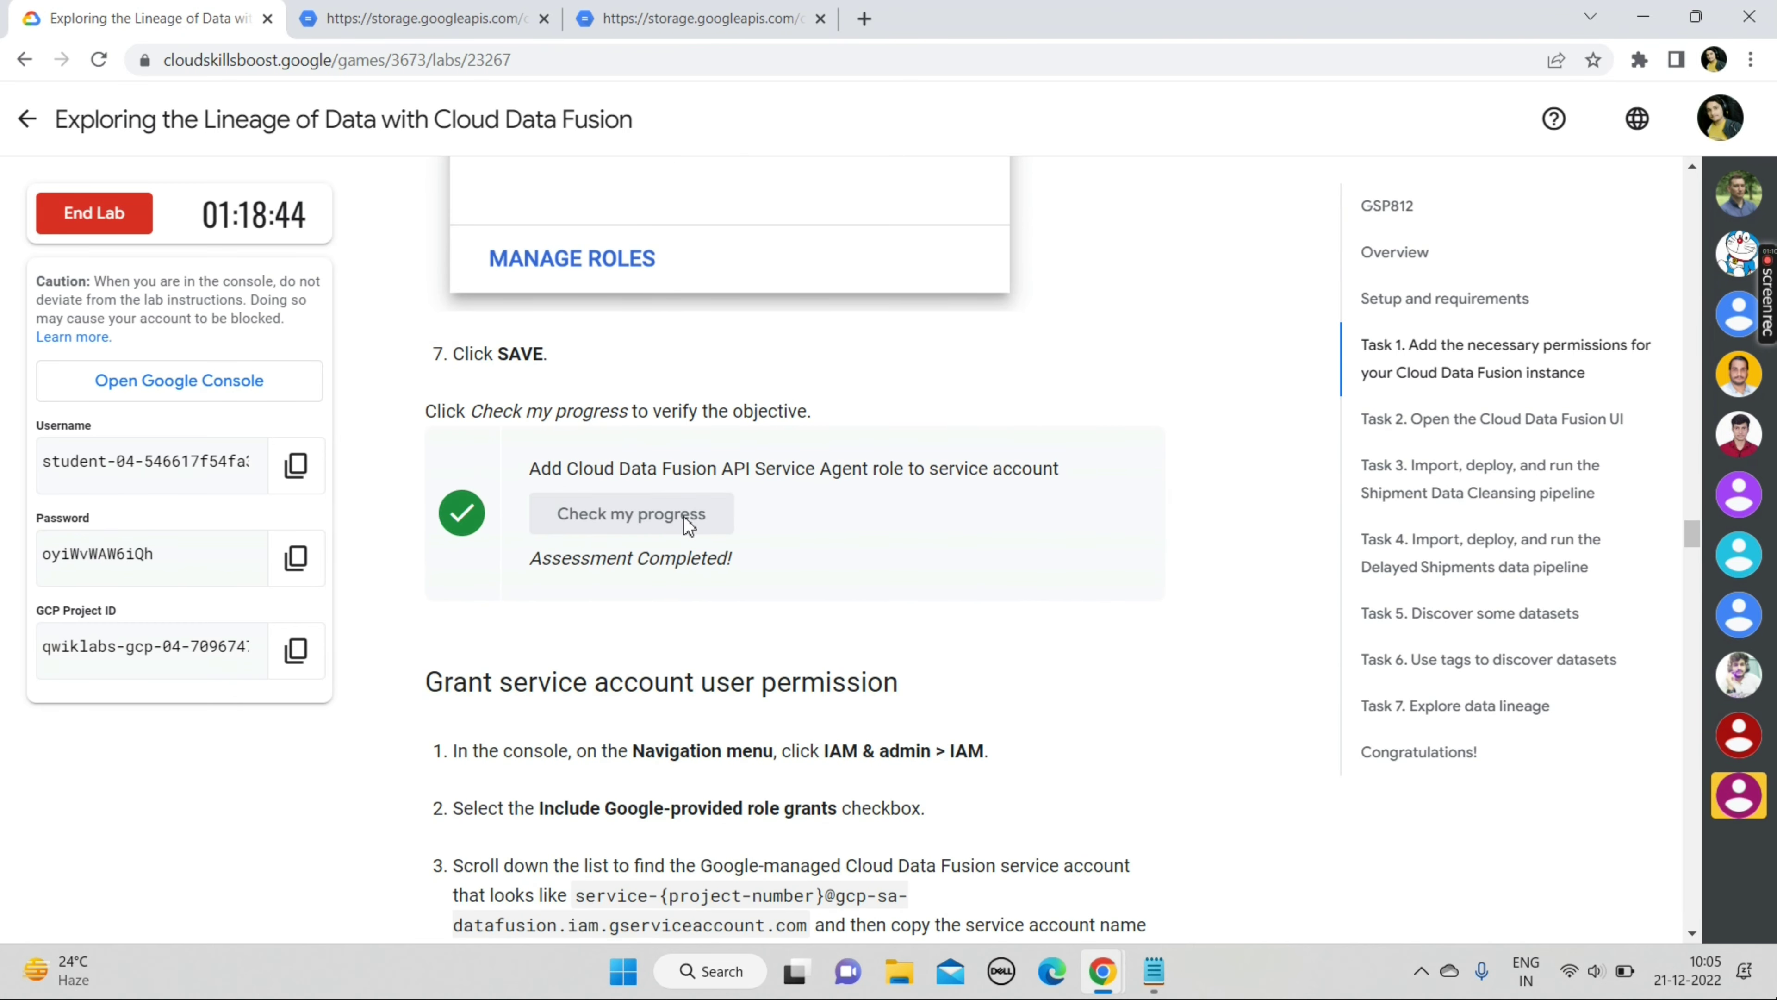
scroll(689, 525, down, 6)
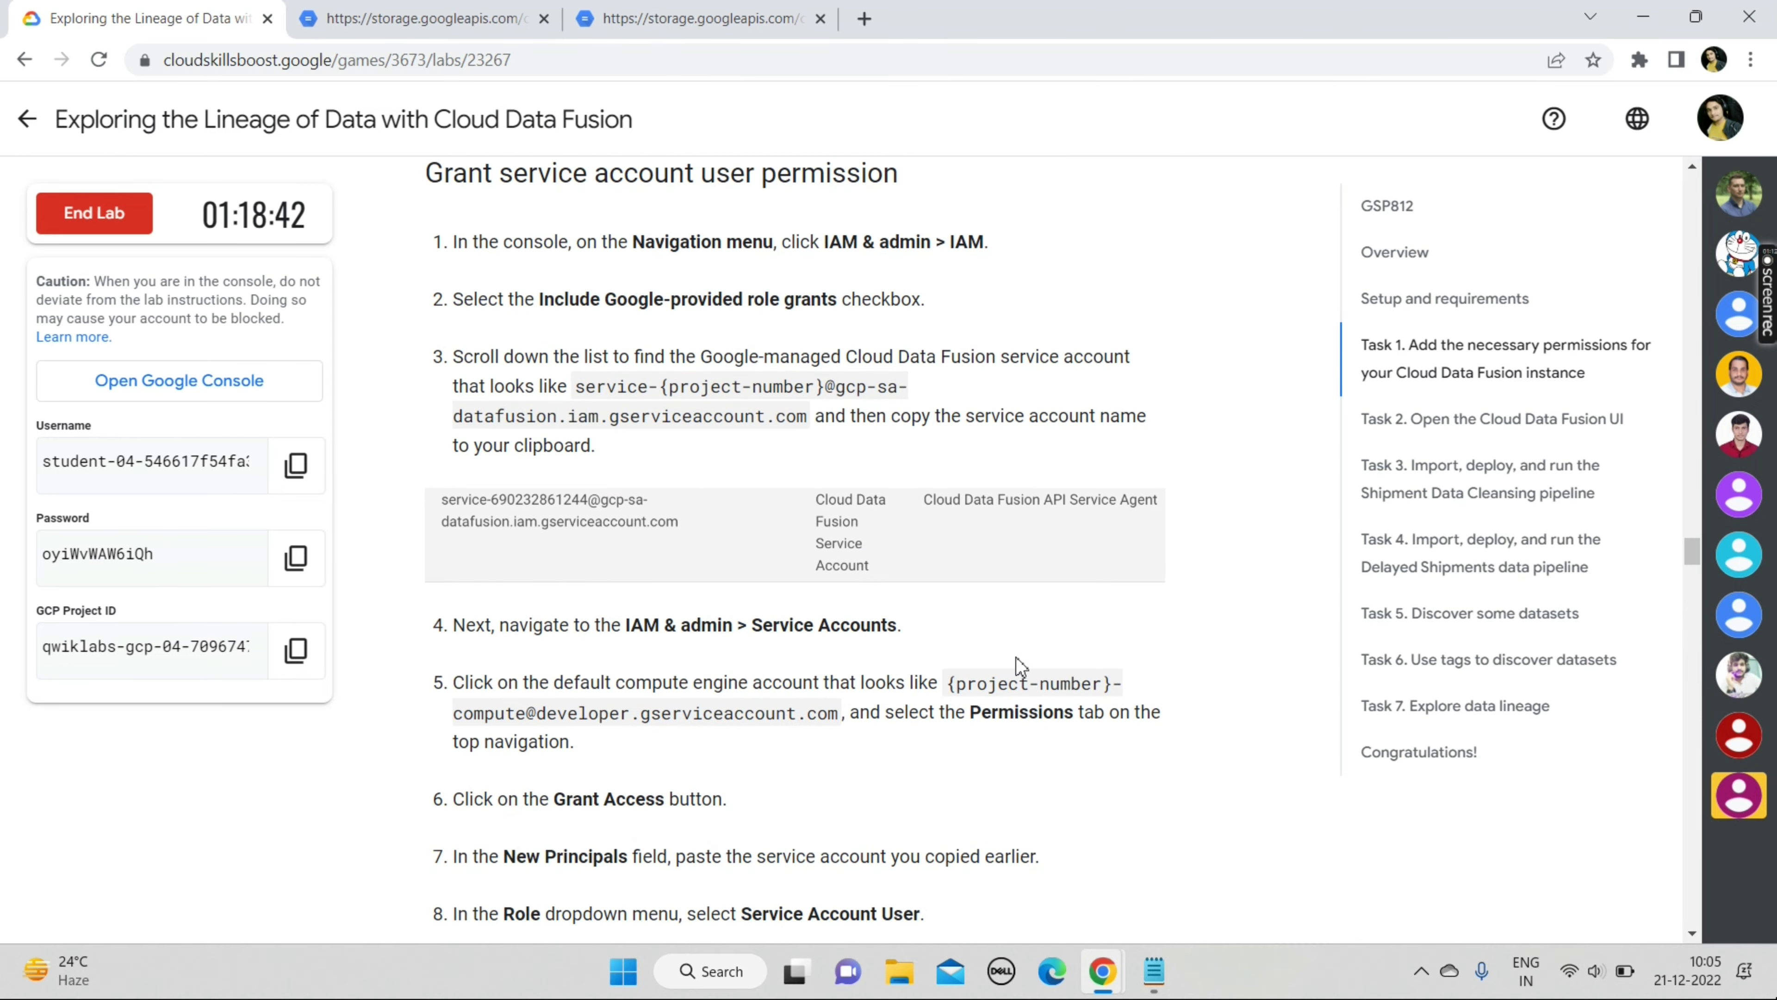
Back in the console, include Google-provided role grants in the IAM list and copy the Google-managed Cloud Data Fusion service account's address.
mouse_move(1103, 971)
click(1210, 756)
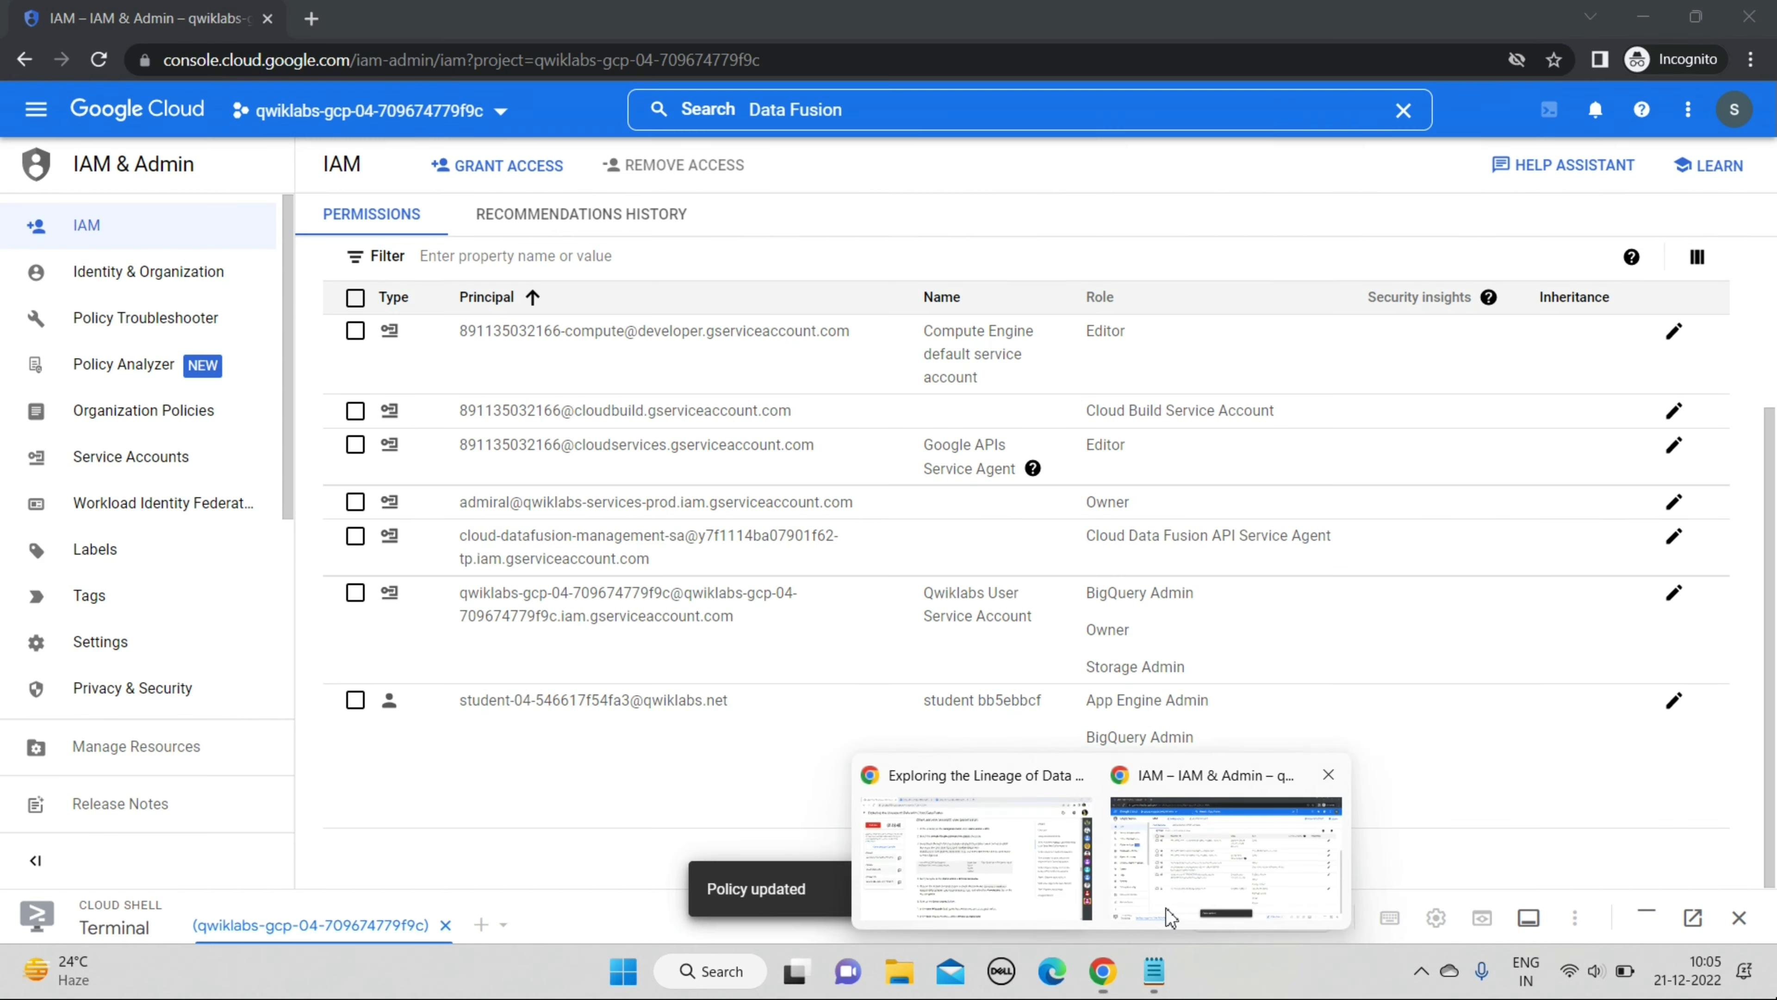
scroll(1578, 364, up, 3)
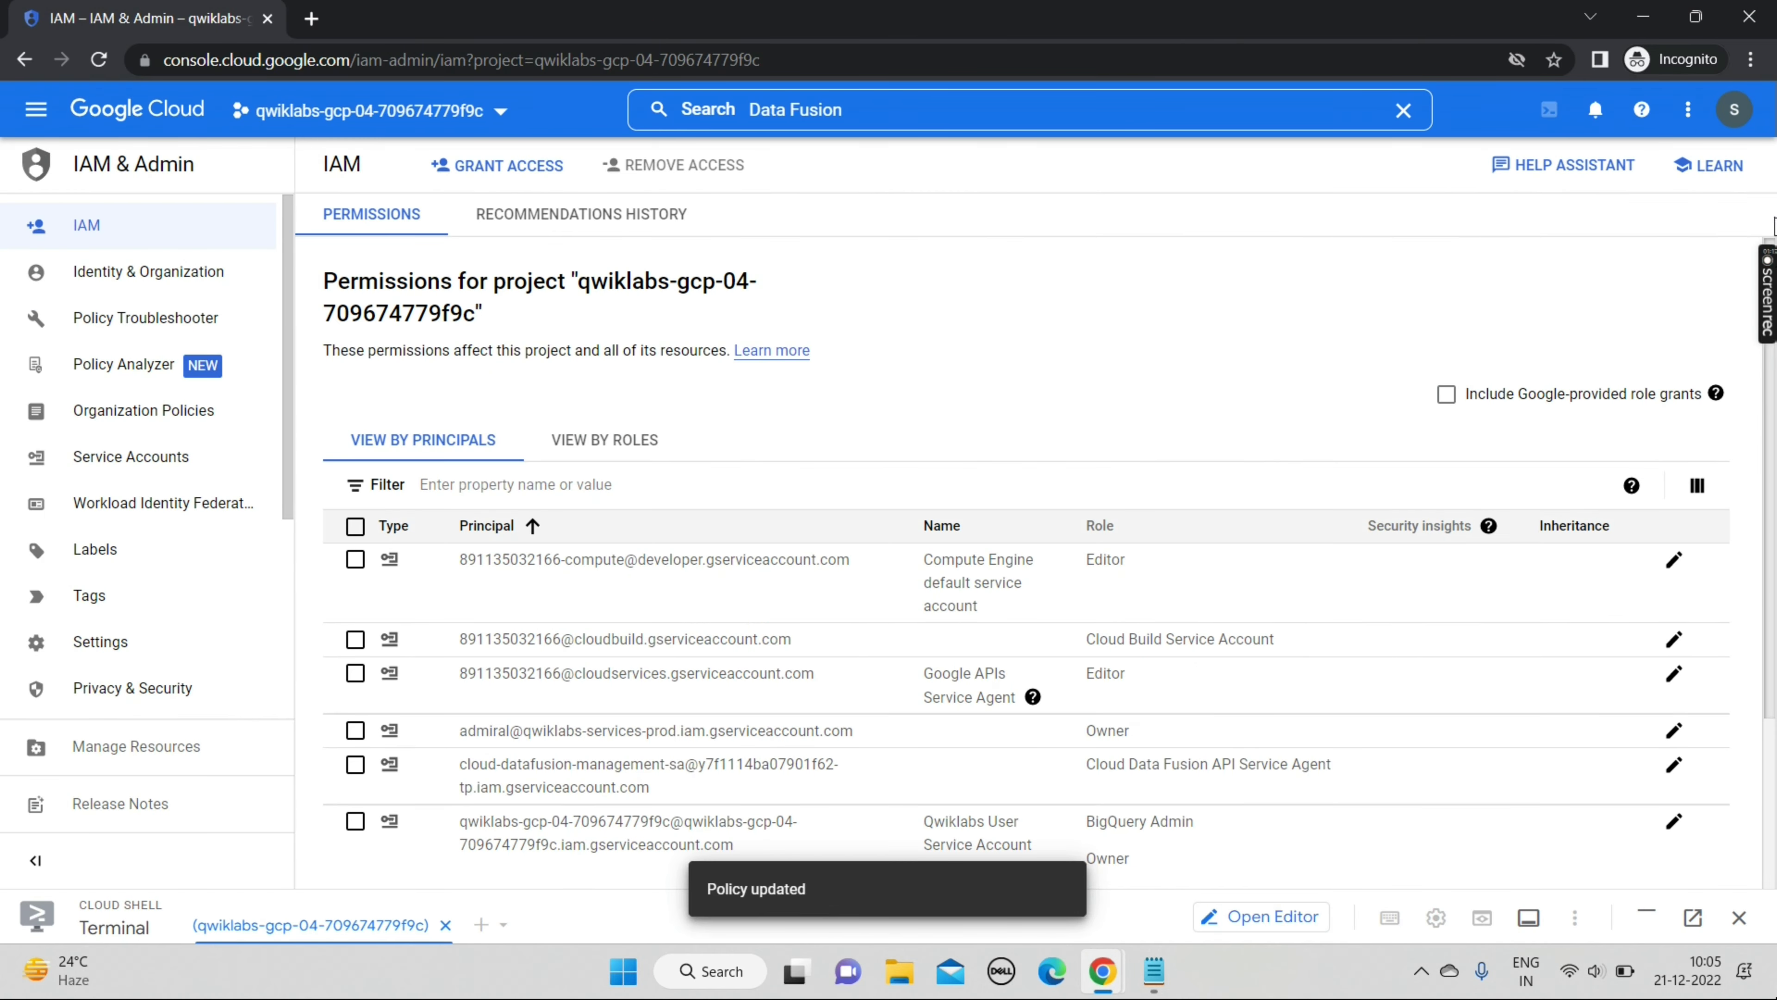
click(1504, 404)
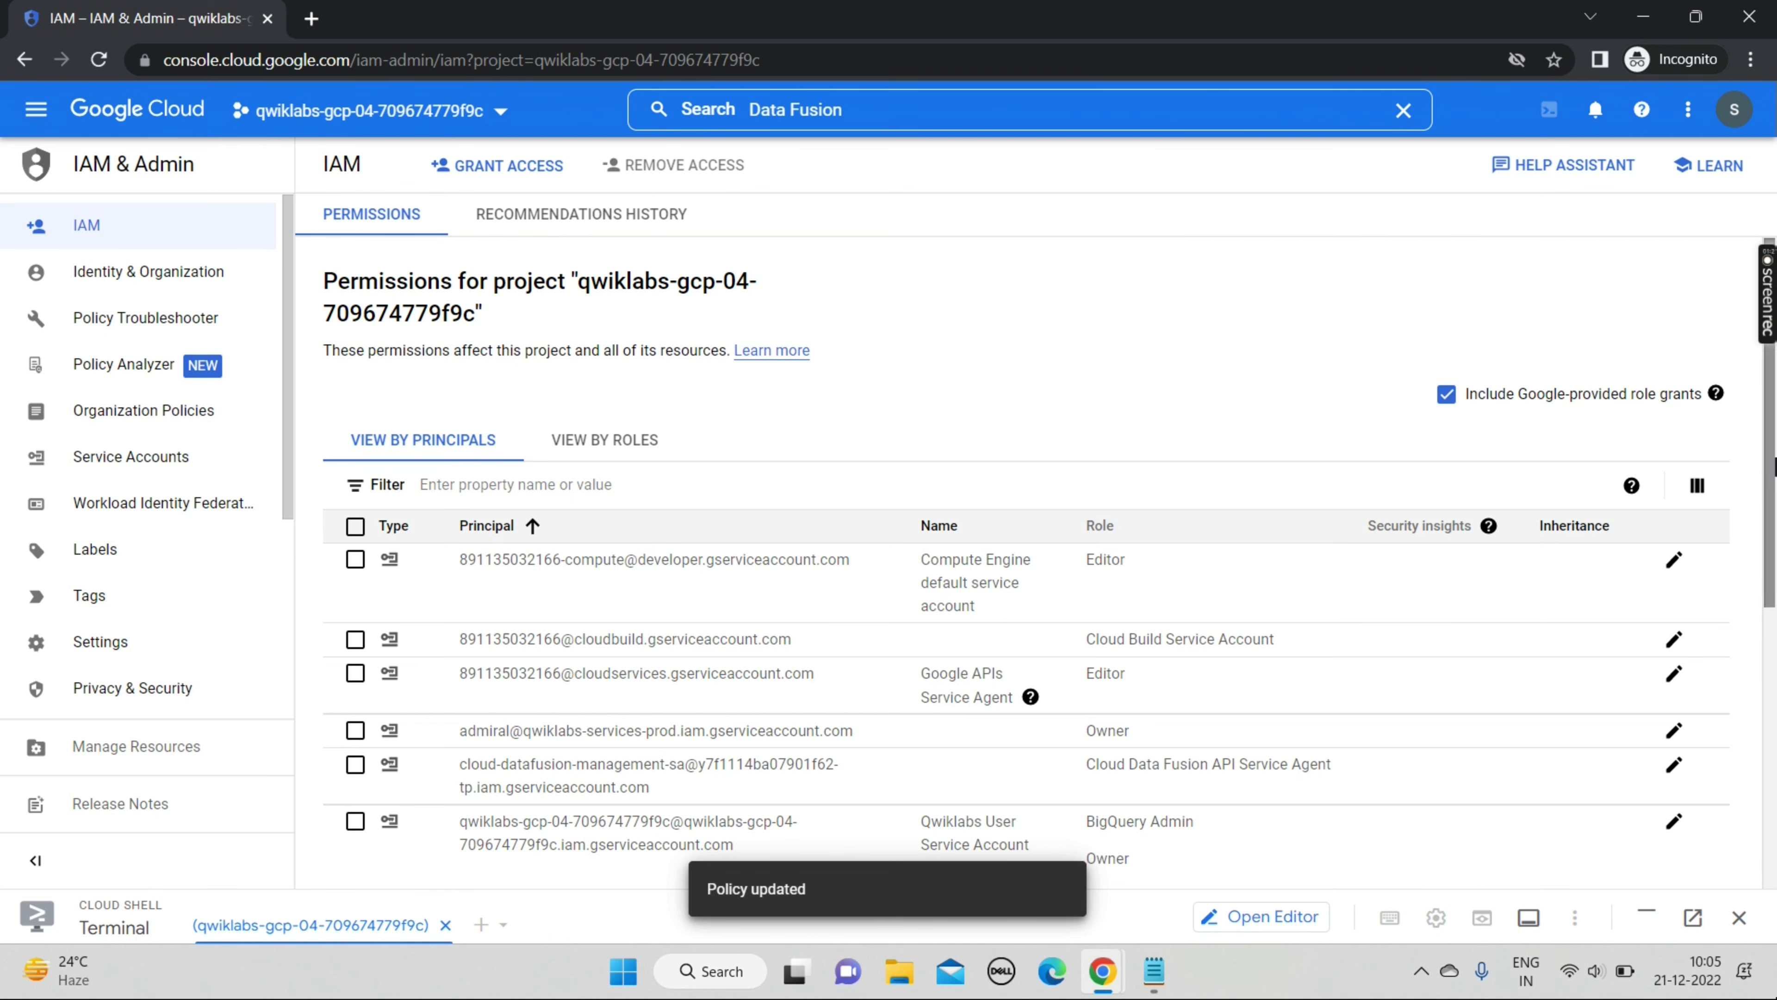
drag(1770, 434, 1771, 715)
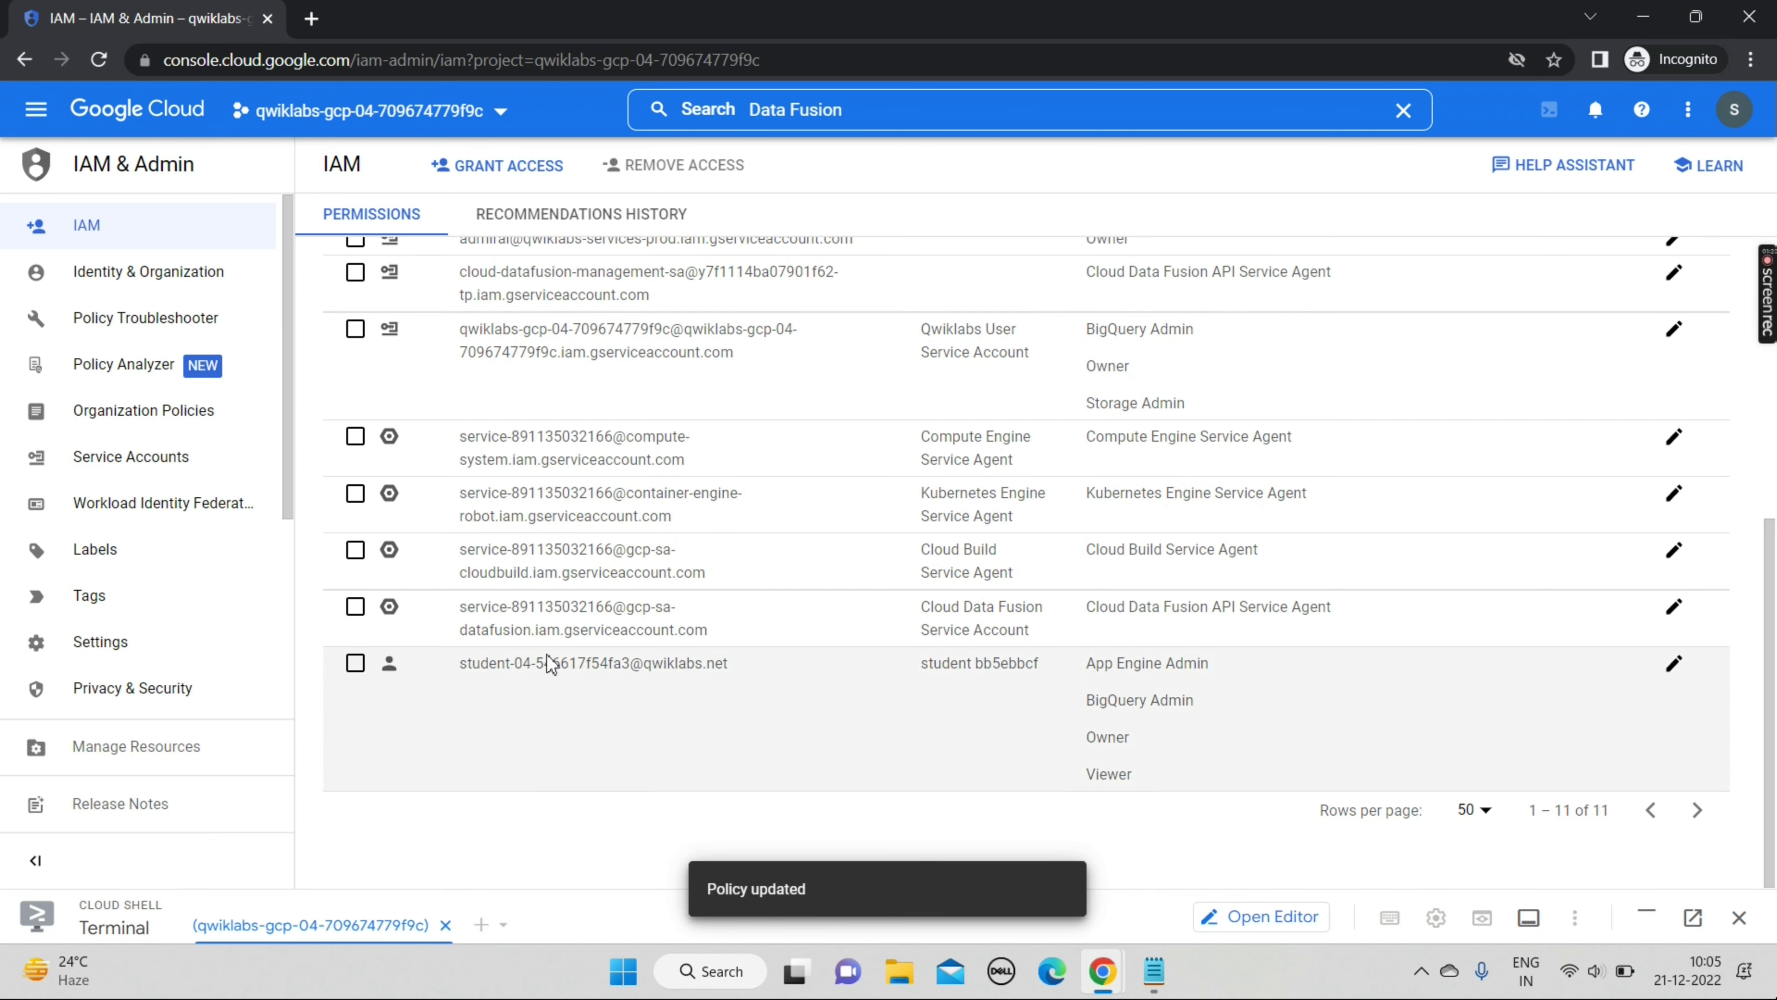
drag(717, 637, 455, 610)
right_click(458, 620)
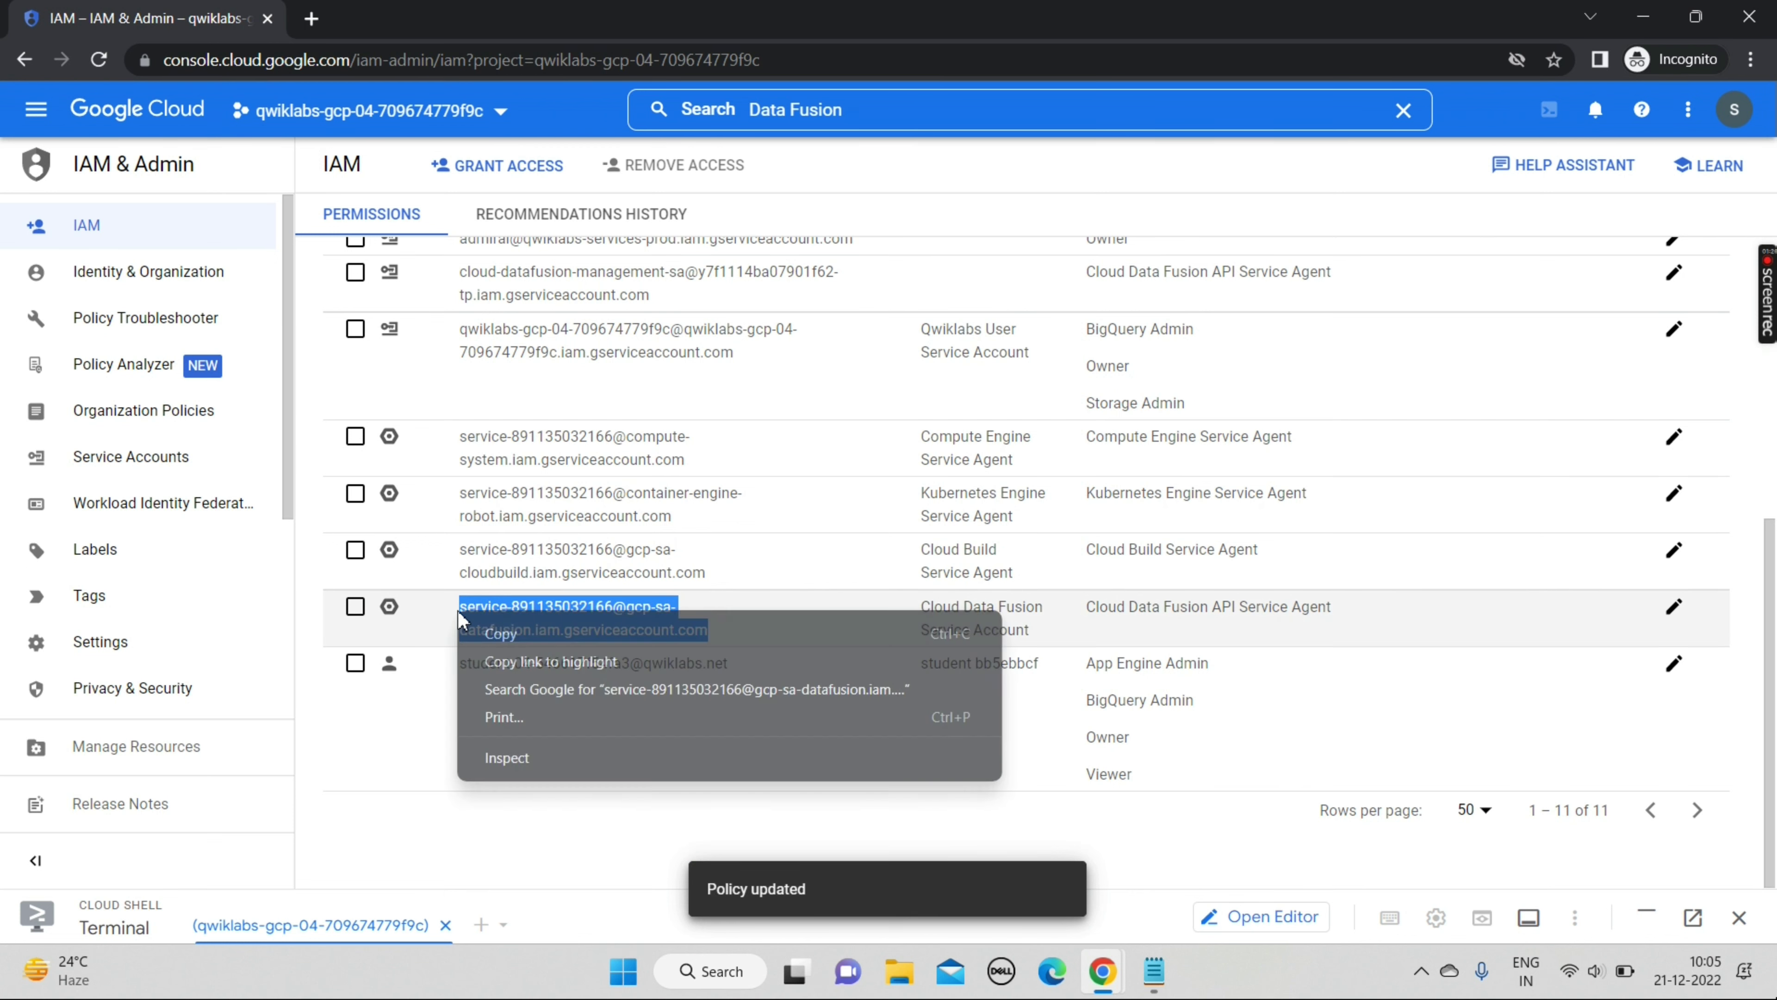
click(504, 635)
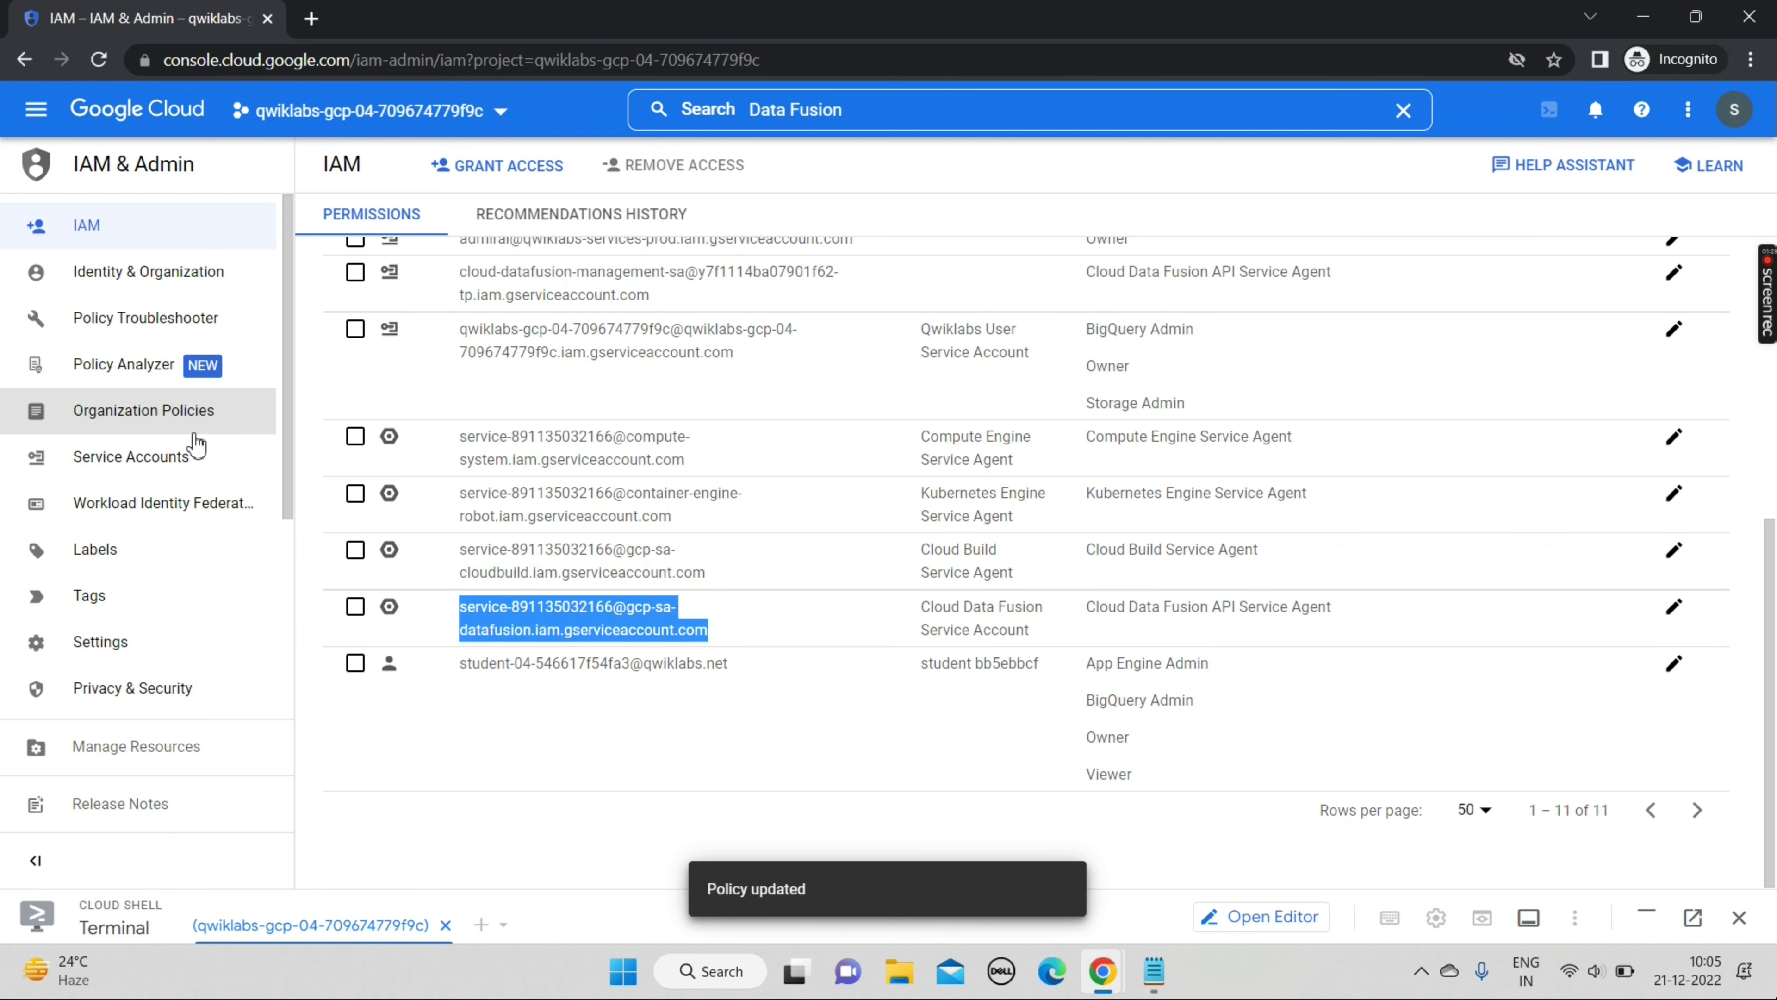
Go to the project's Service Accounts page and open the permissions of the Compute Engine default service account.
click(163, 469)
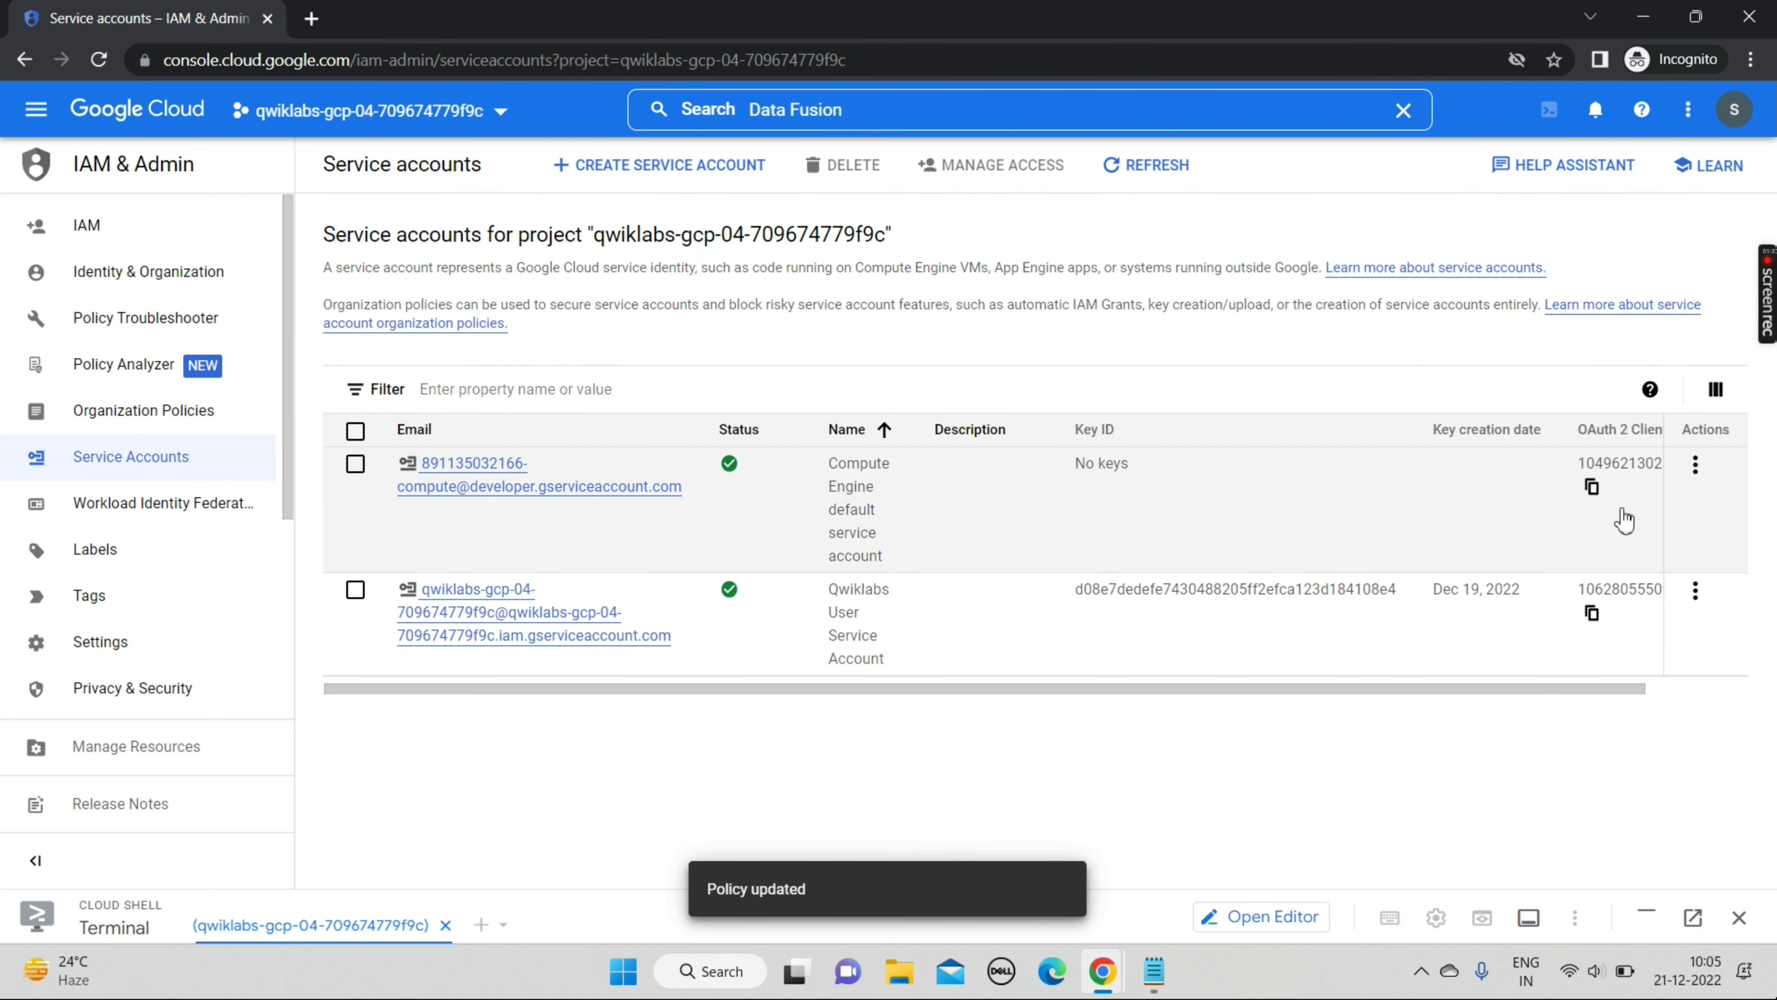
click(1695, 464)
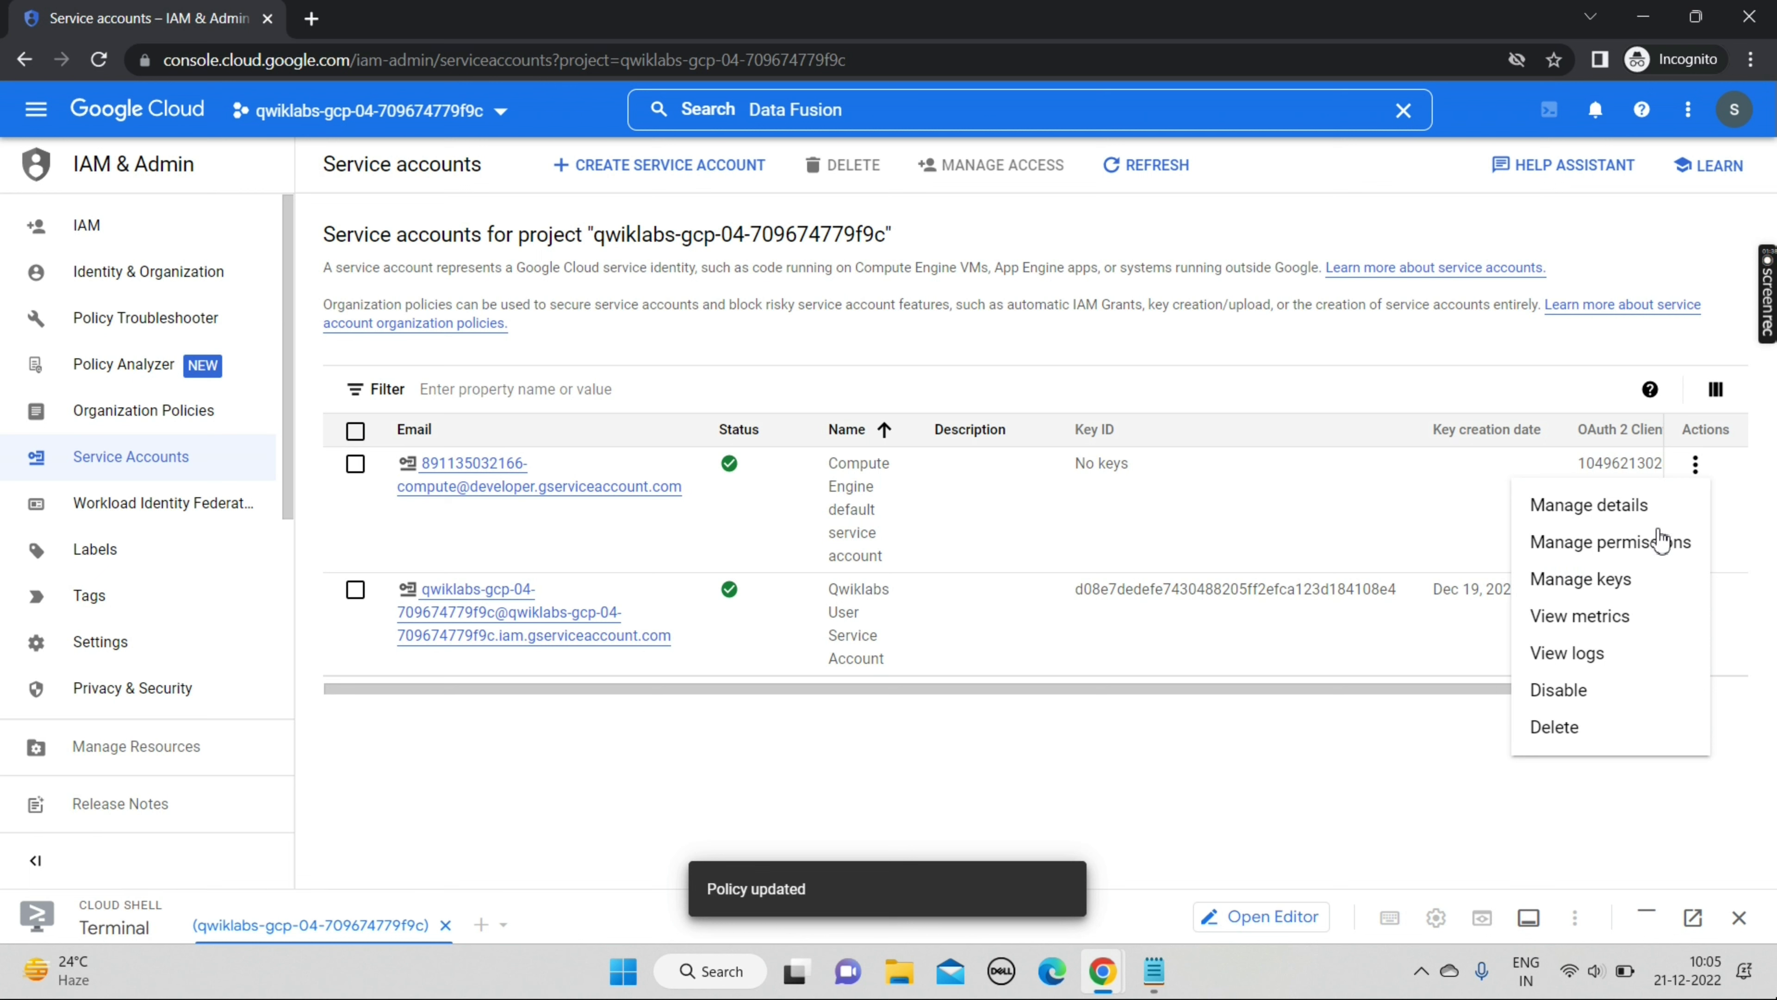
click(1630, 553)
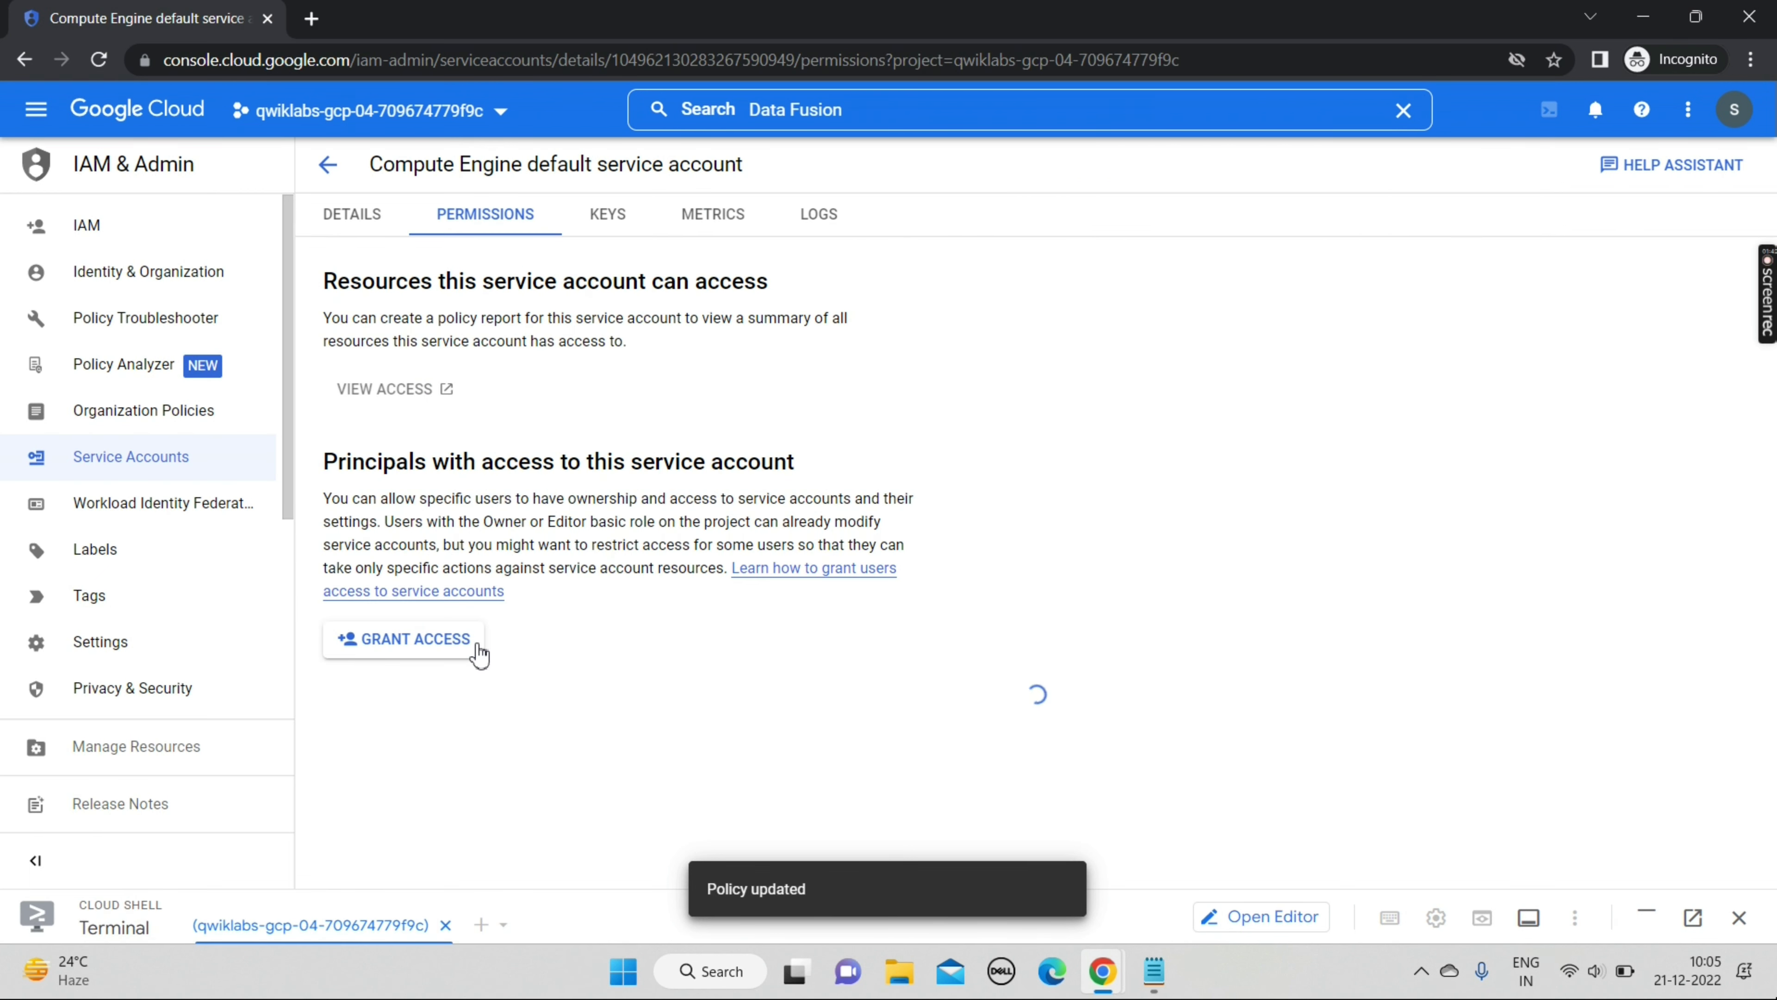
Start granting access to the Compute Engine default service account, adding the copied Data Fusion service account as the new principal.
click(439, 658)
click(1087, 492)
key(ctrl+v)
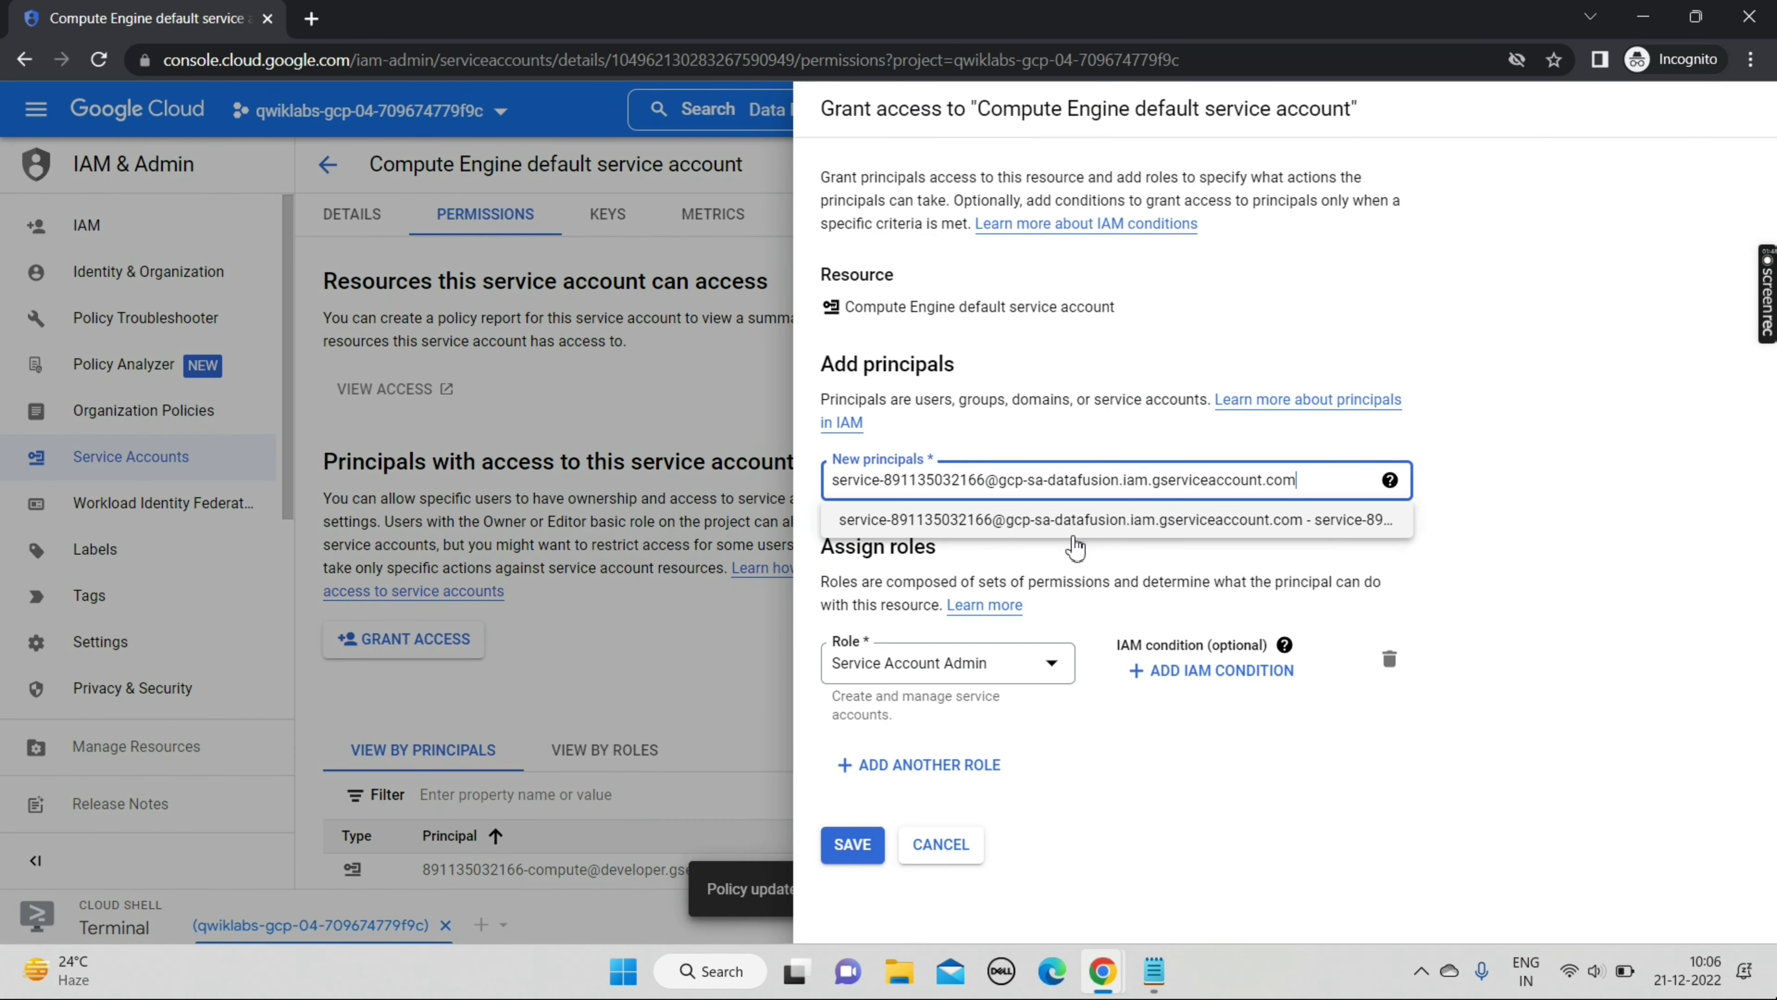
click(1073, 541)
Switch to the lab instructions and copy the role name Service Account User.
mouse_move(1101, 986)
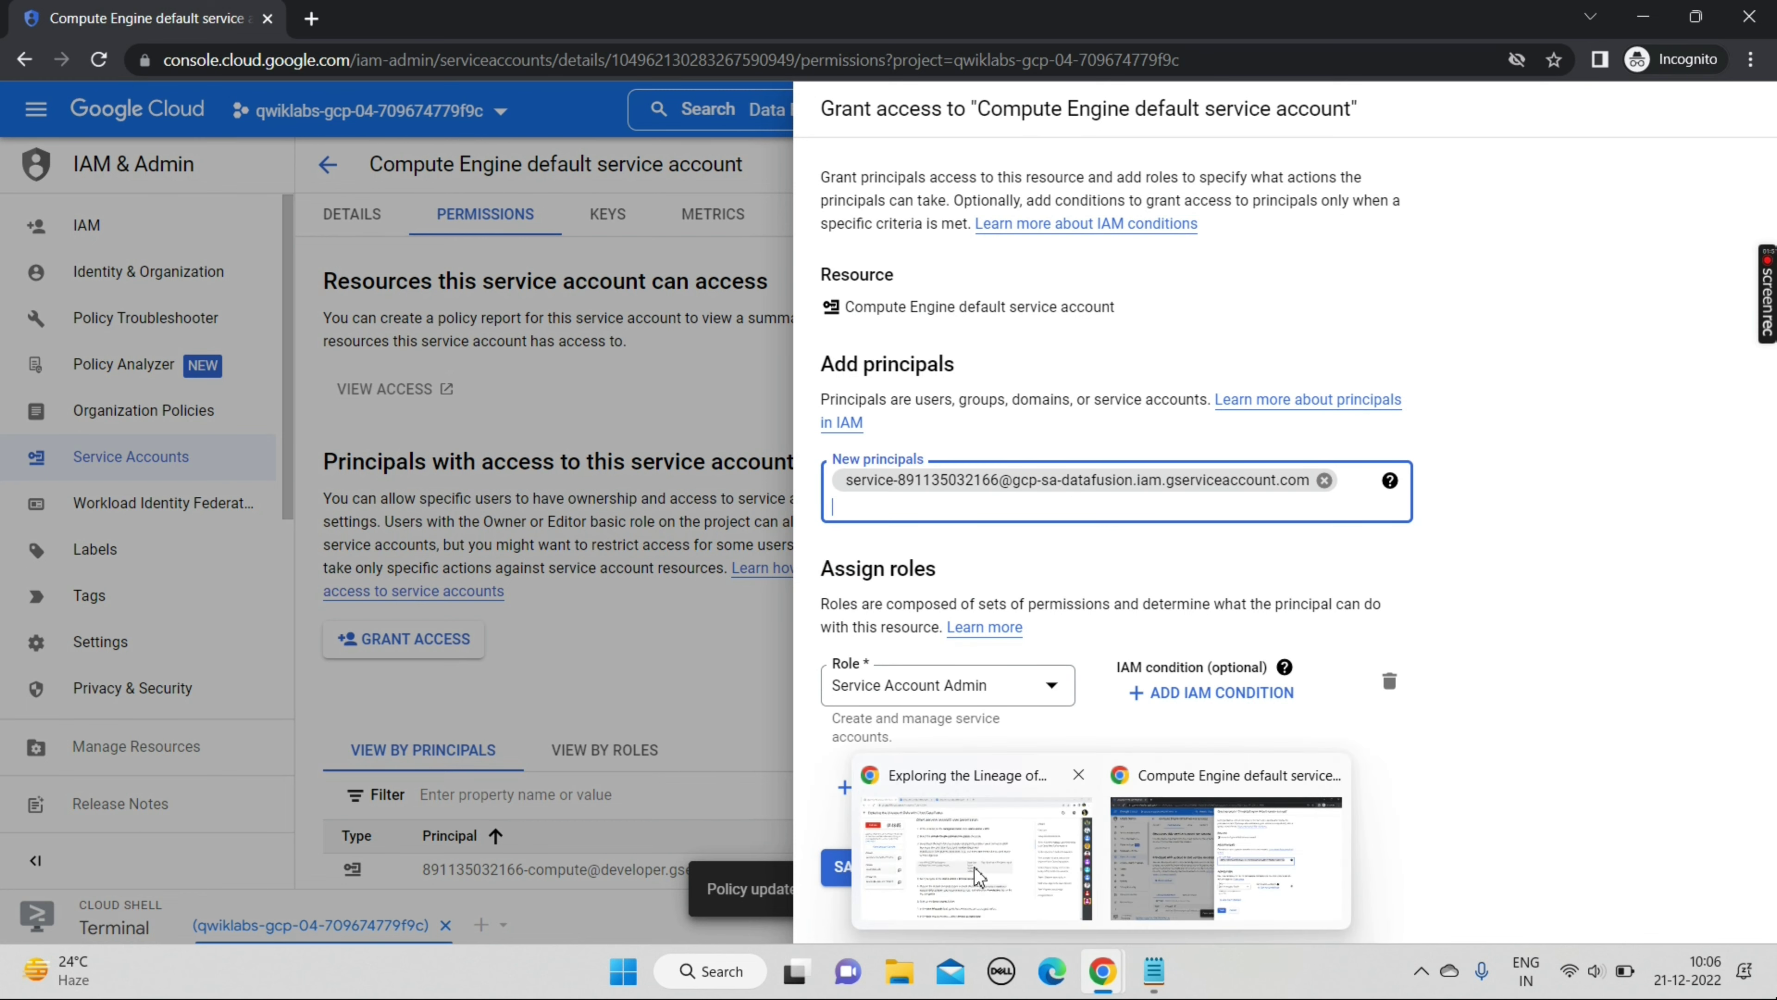
click(978, 875)
scroll(977, 875, down, 4)
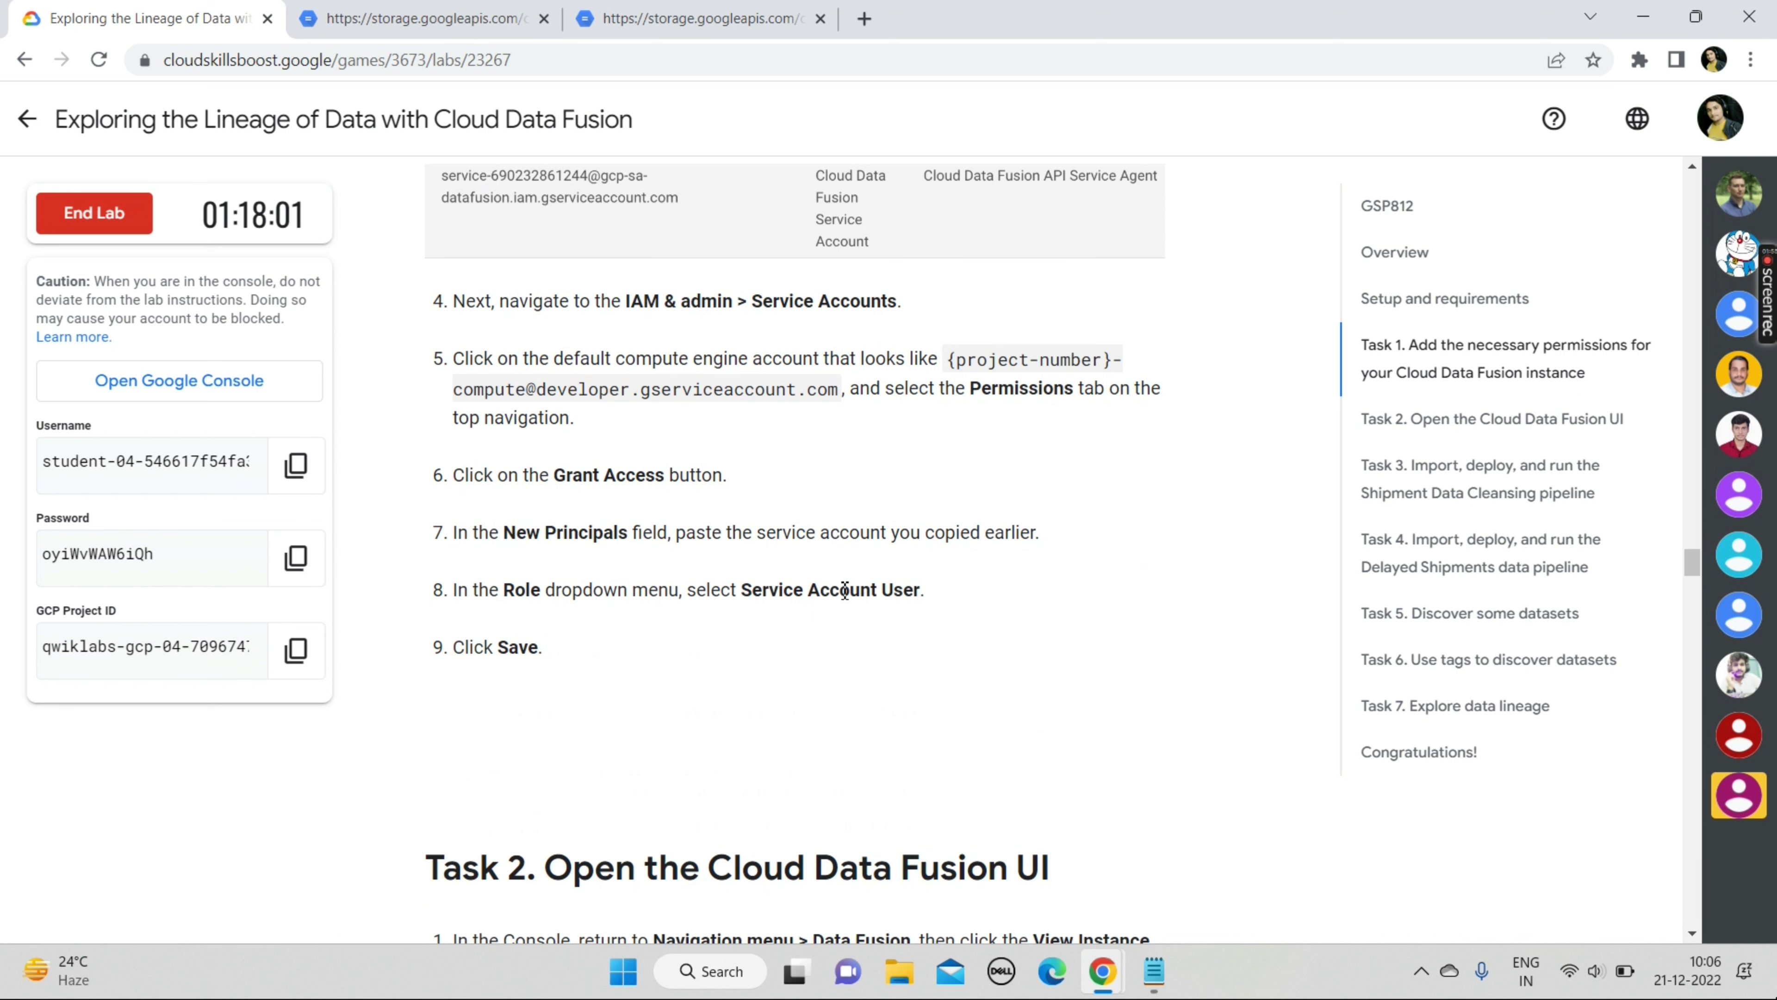
drag(744, 597, 926, 600)
right_click(919, 602)
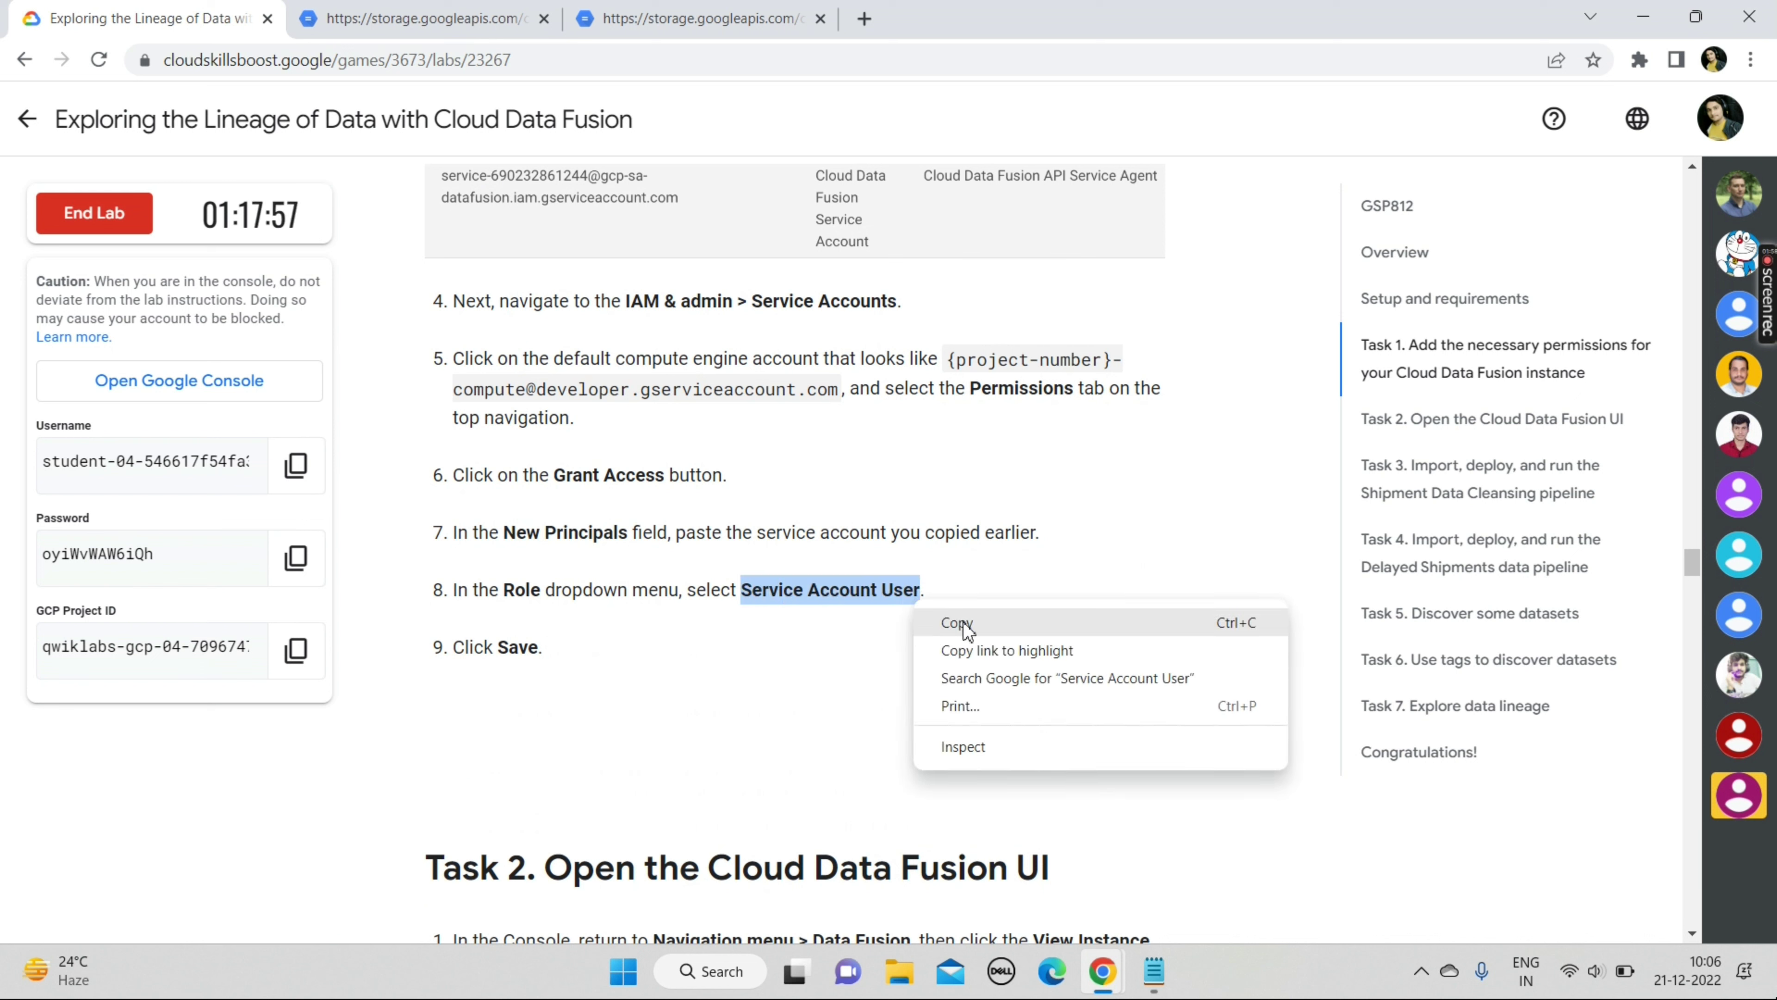
click(941, 620)
Return to the console, set the new principal's role to Service Account User and save the grant.
mouse_move(1105, 973)
click(1225, 850)
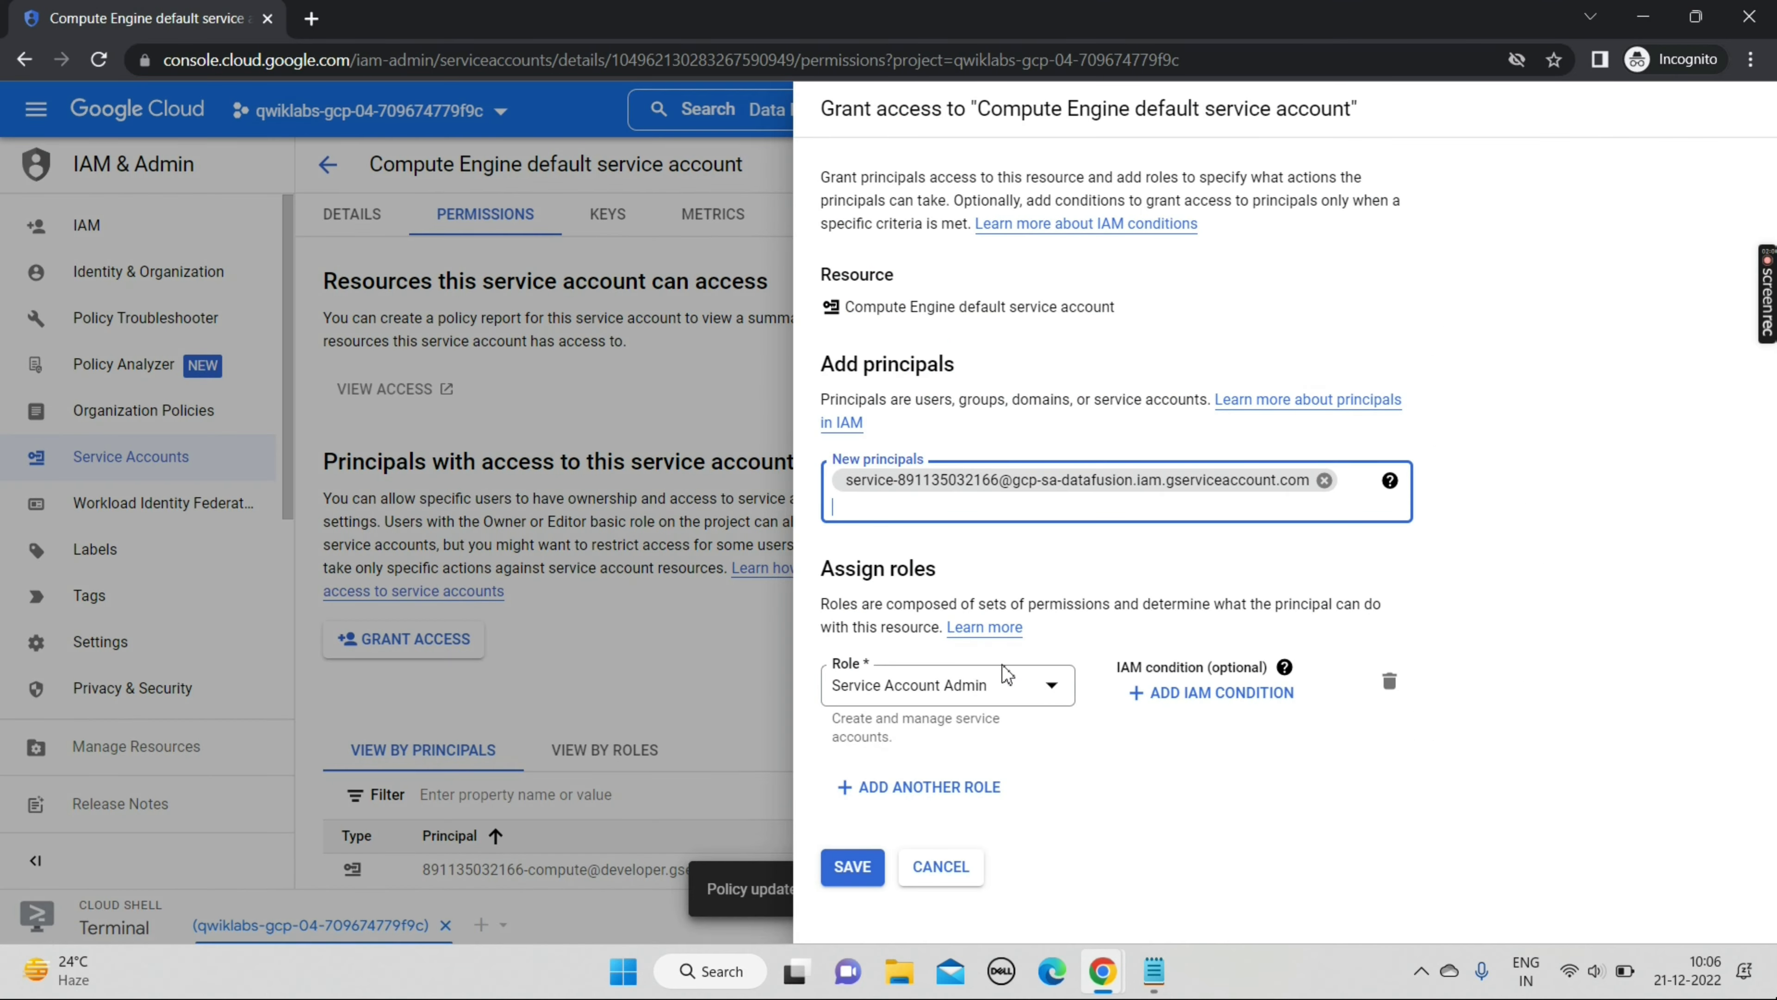
click(1007, 700)
scroll(931, 525, down, 5)
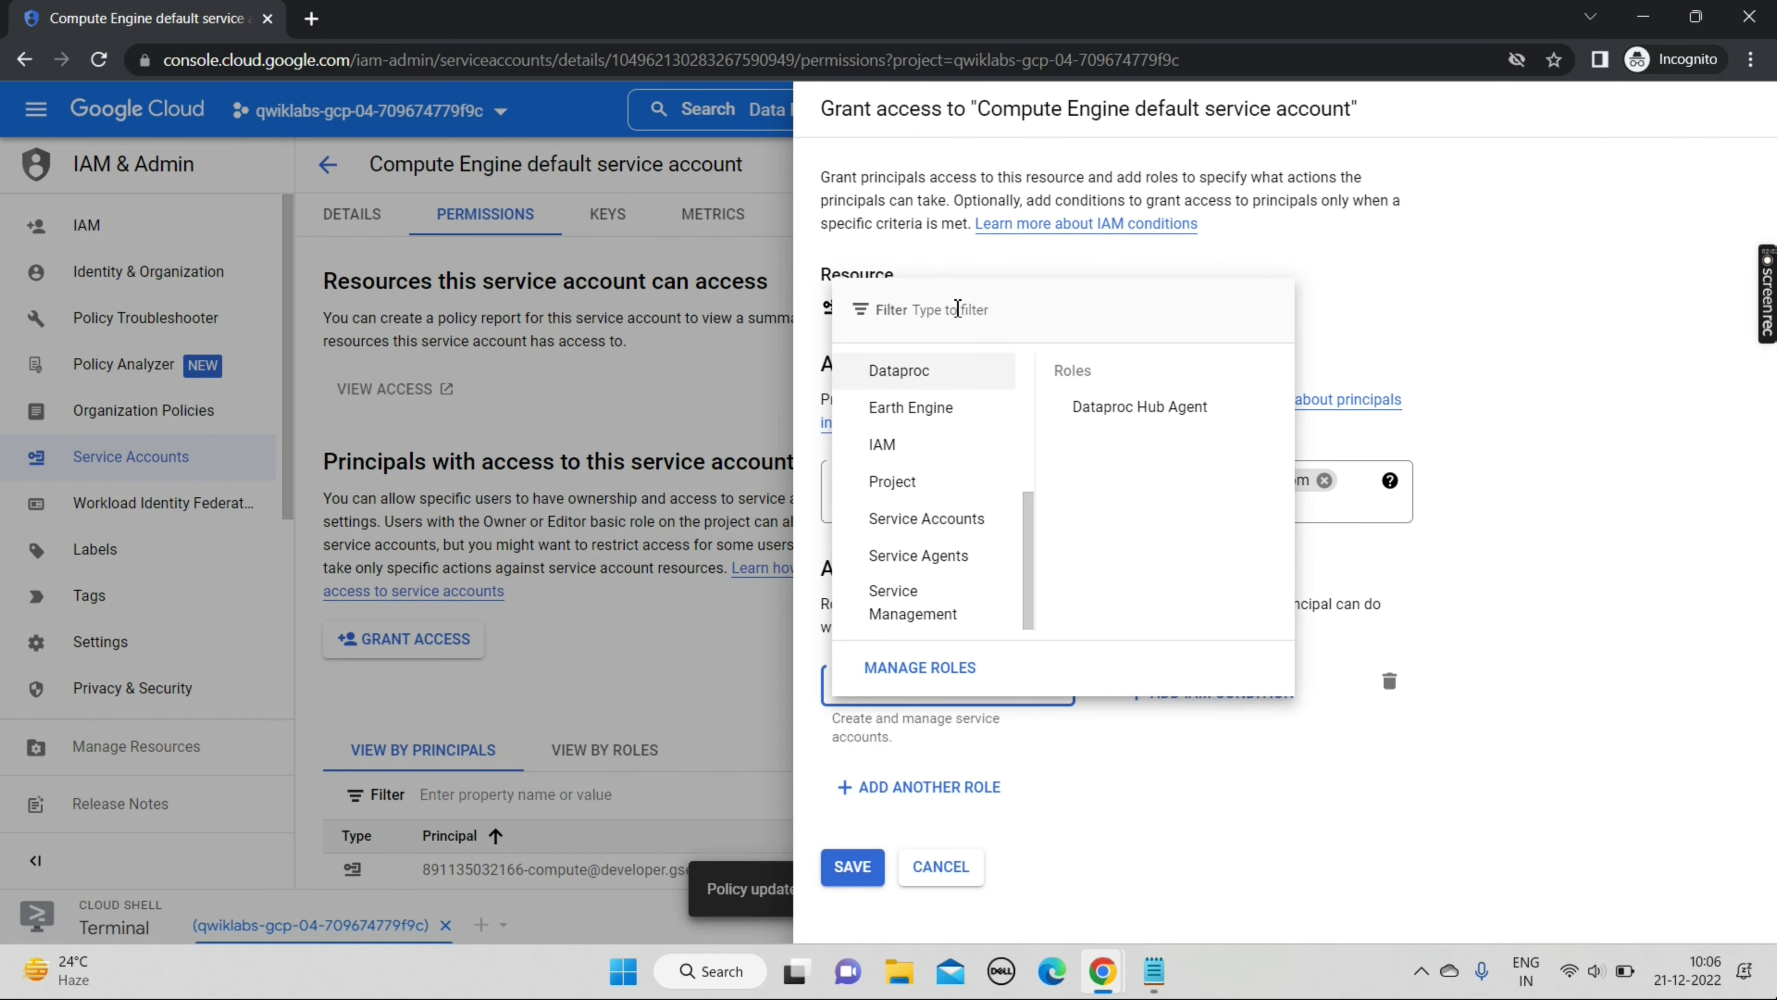
key(ctrl+v)
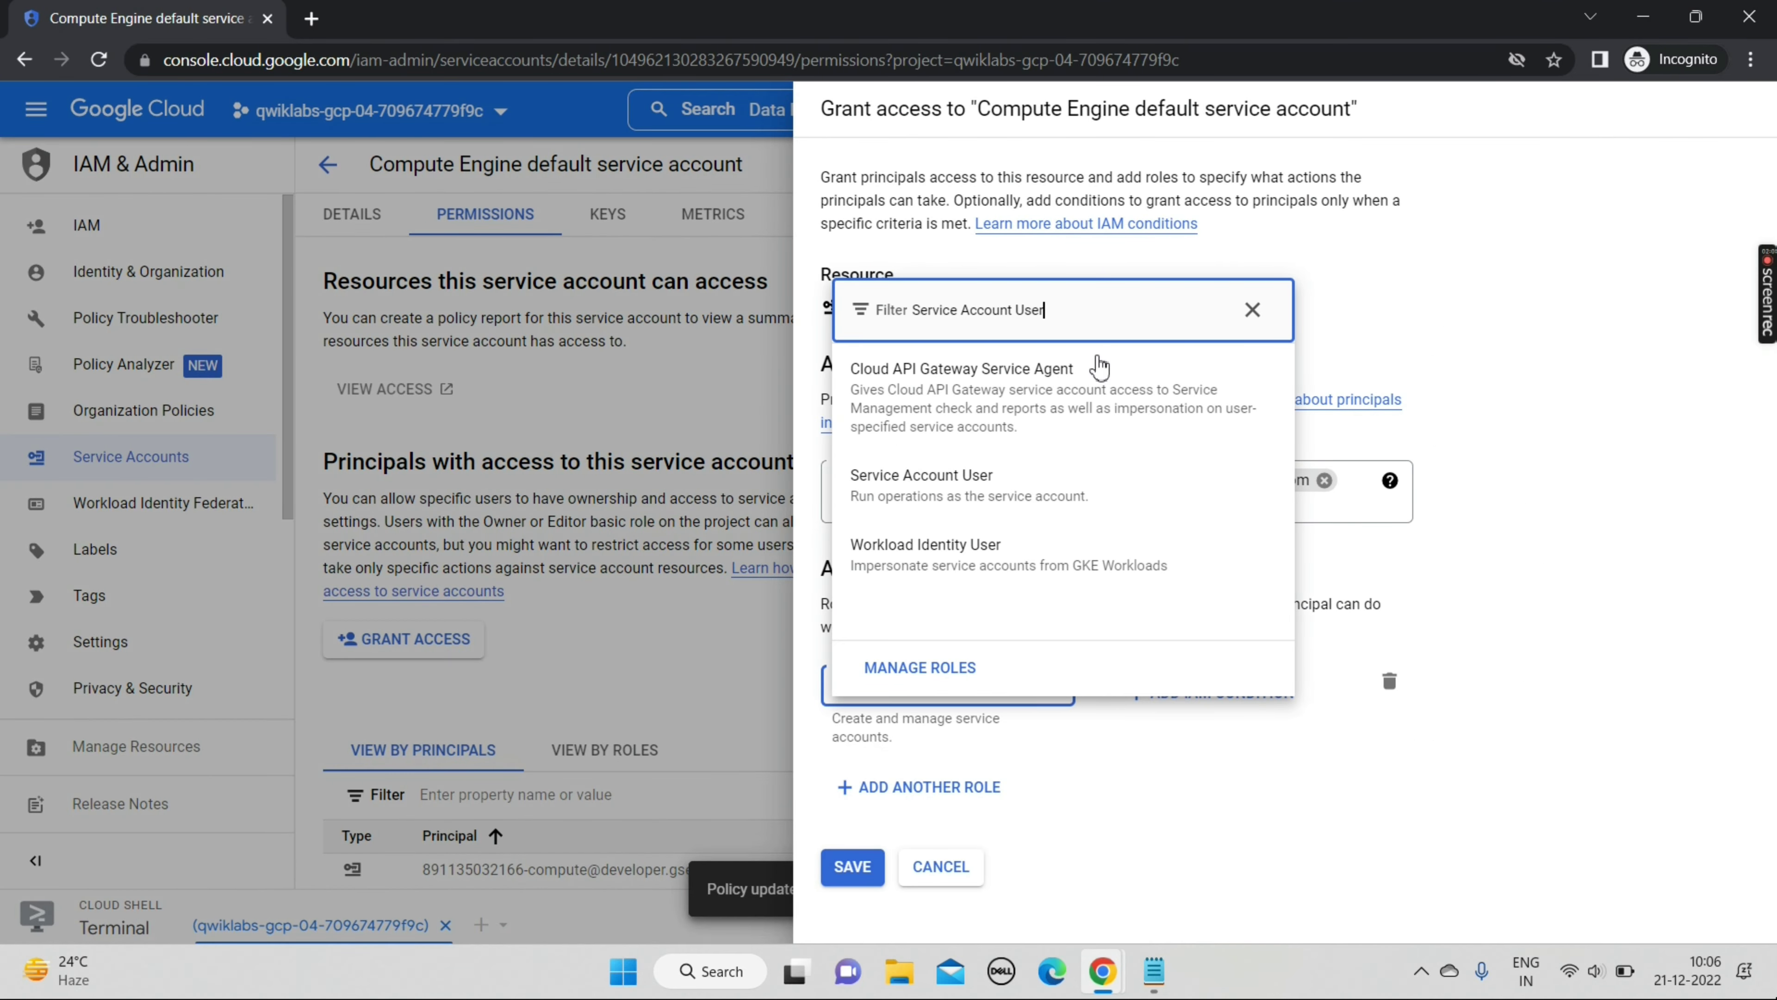
click(976, 481)
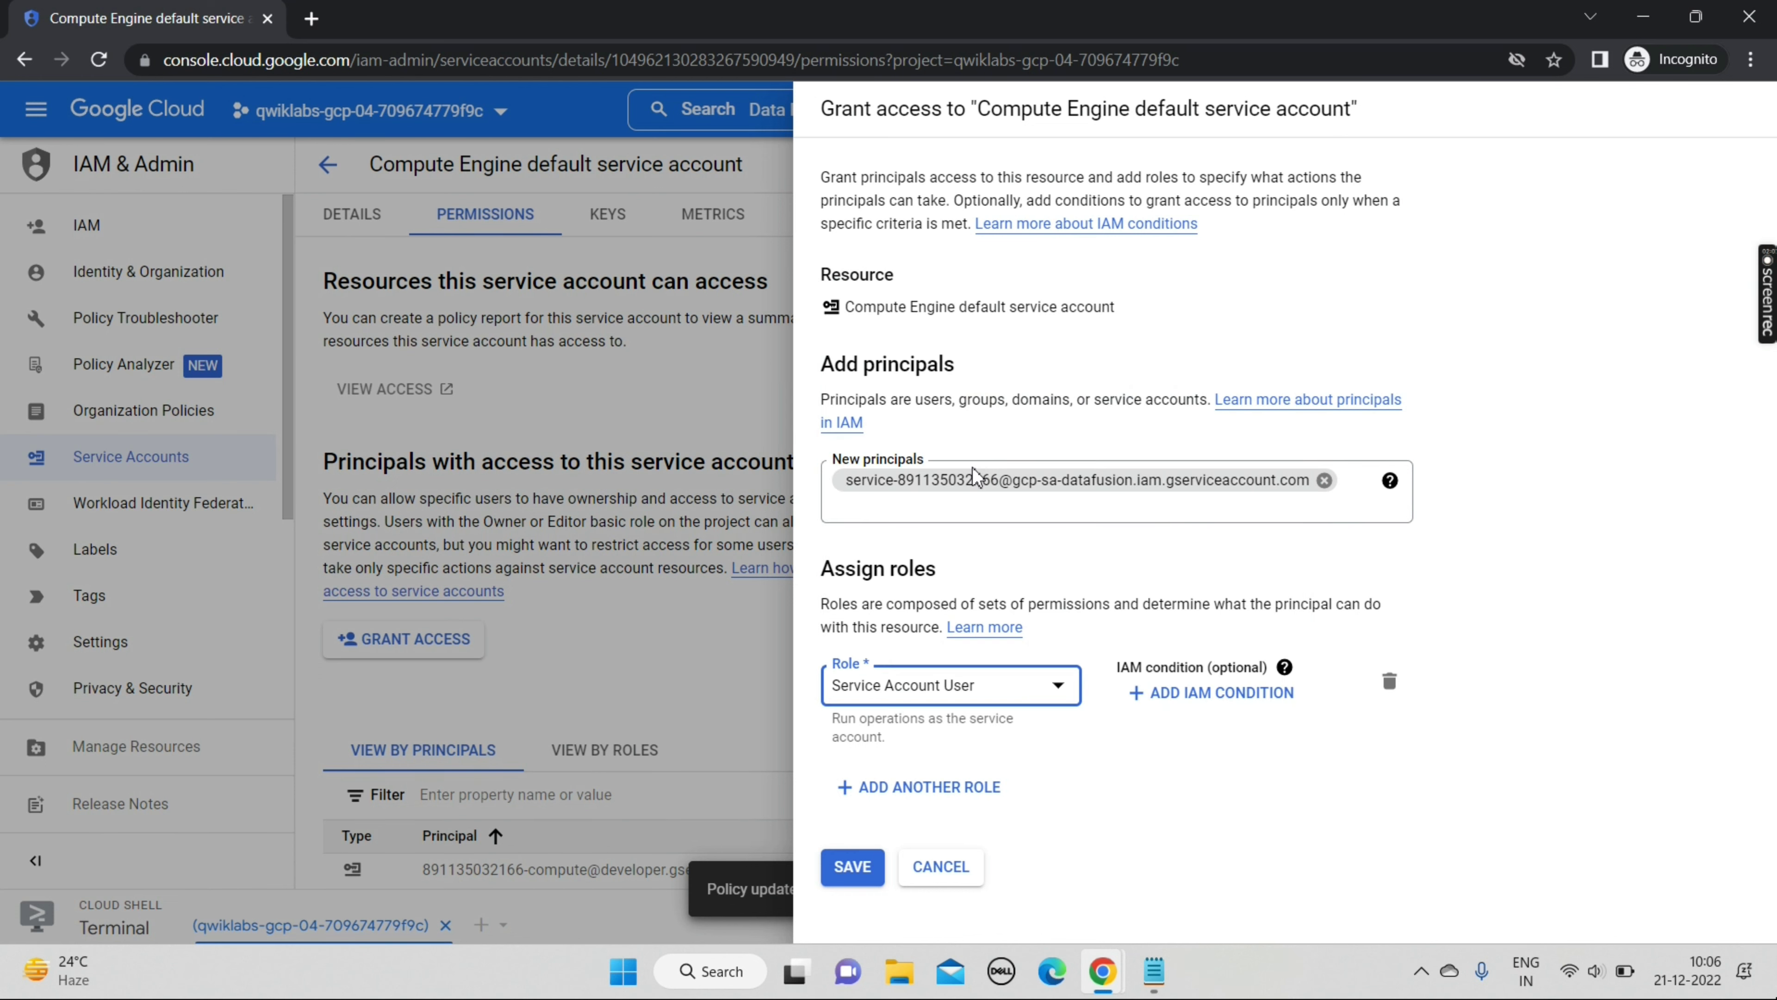
click(839, 884)
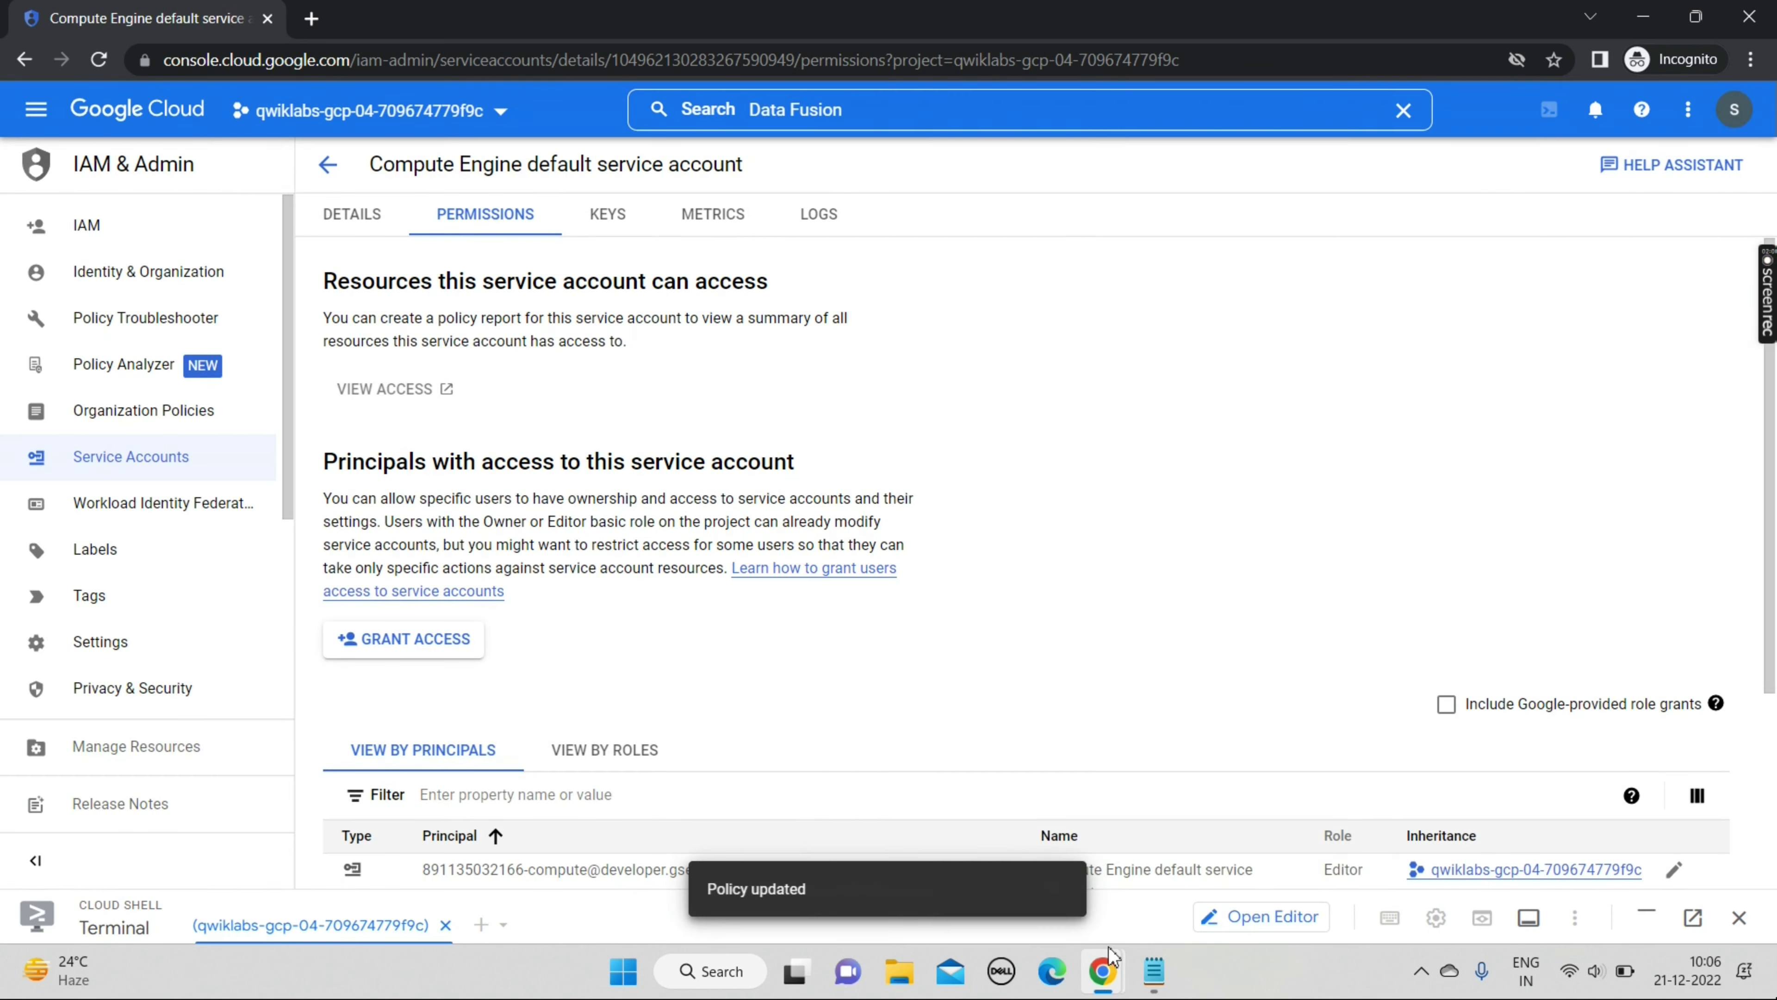
Switch to the lab instructions and copy the service name Data Fusion from the Task 2 text.
mouse_move(1113, 956)
click(992, 861)
scroll(992, 862, down, 4)
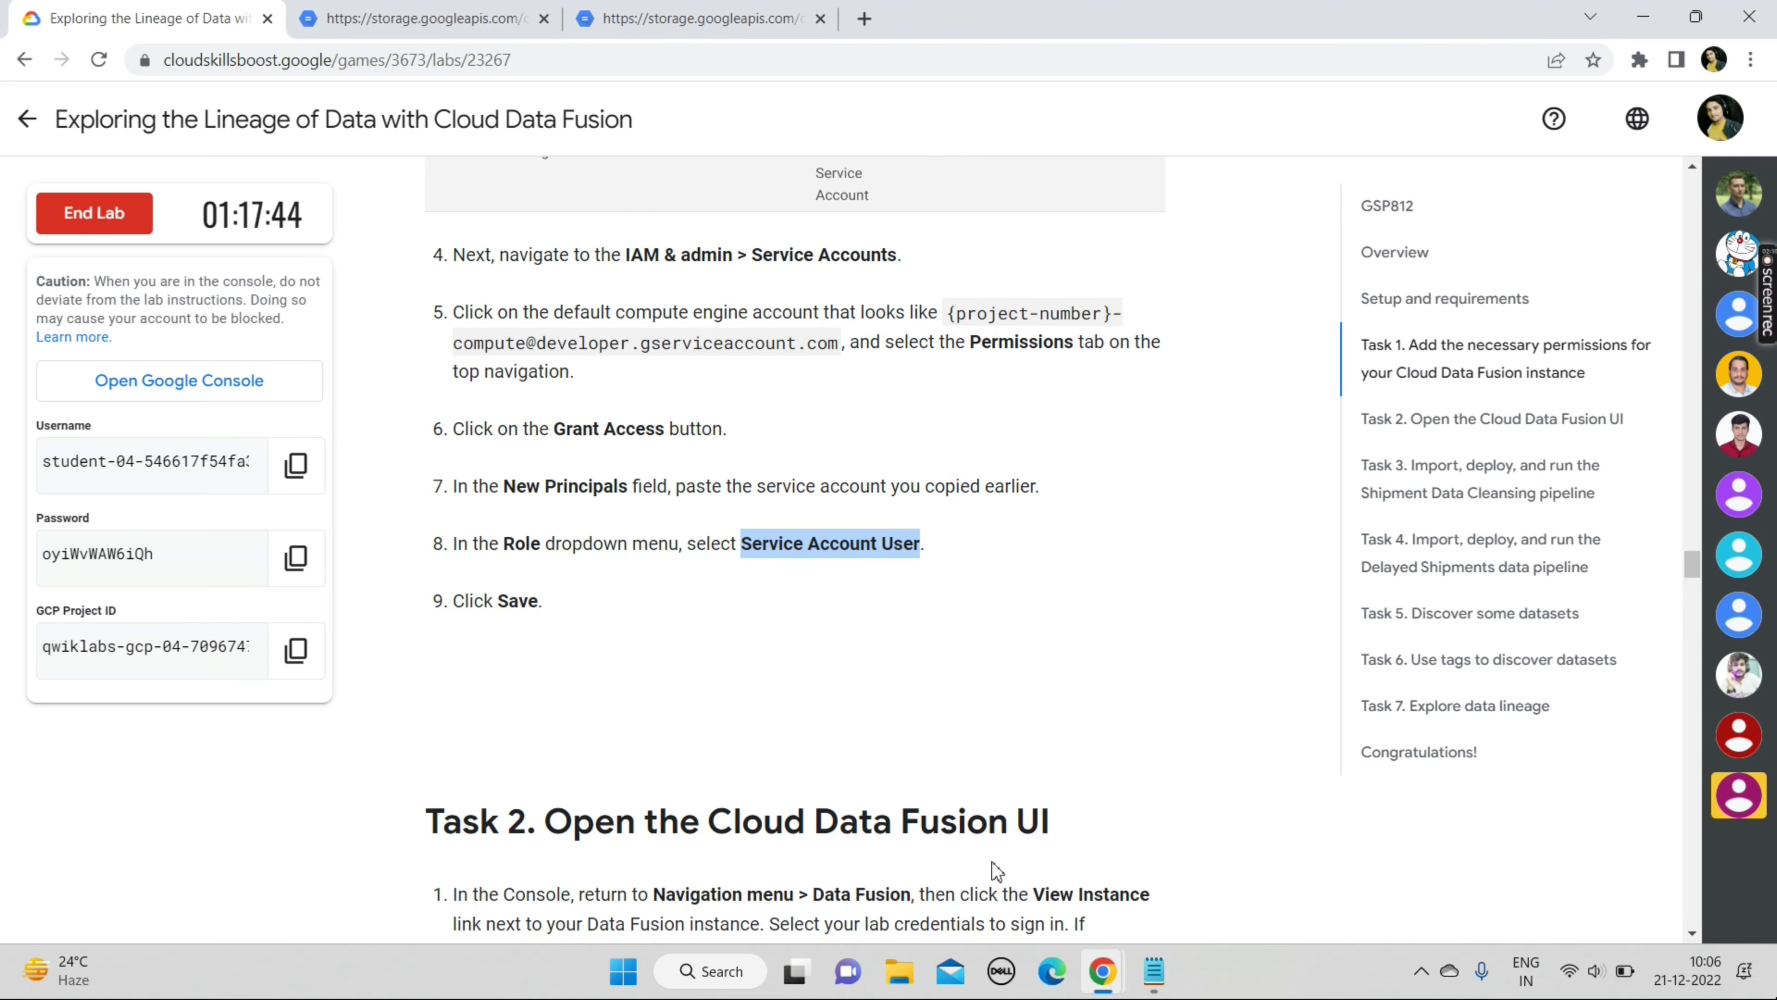
scroll(990, 686, down, 3)
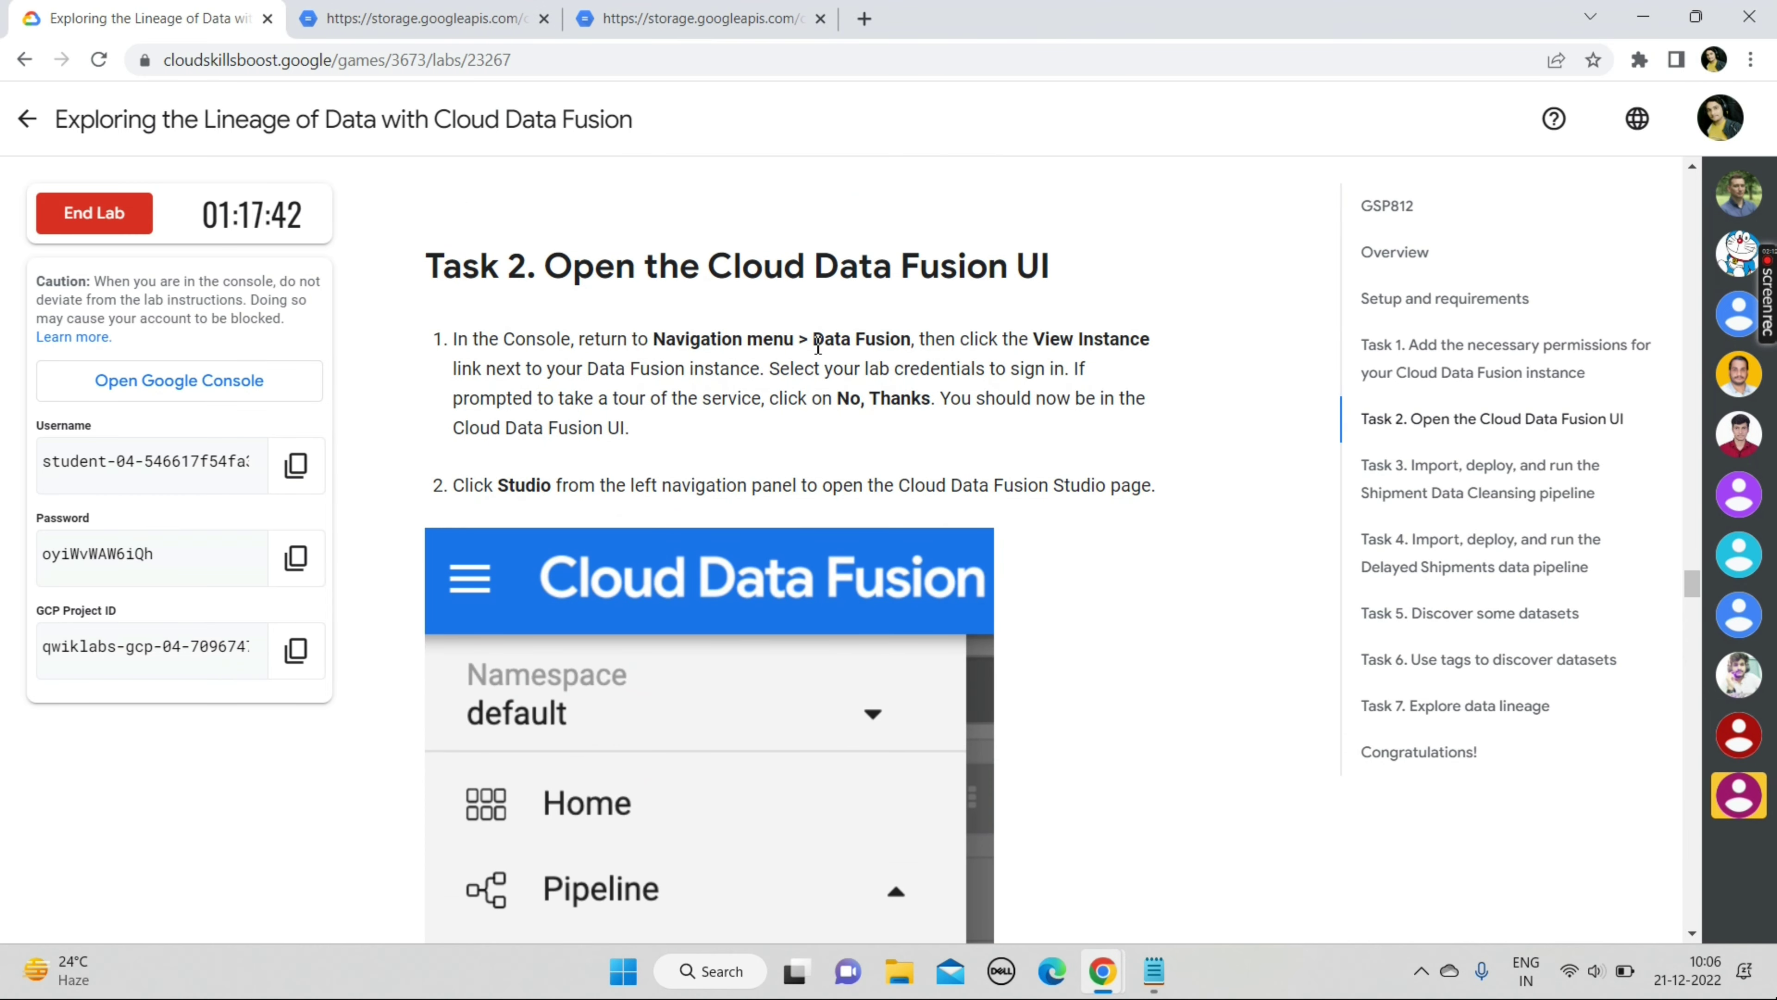
drag(817, 343, 917, 345)
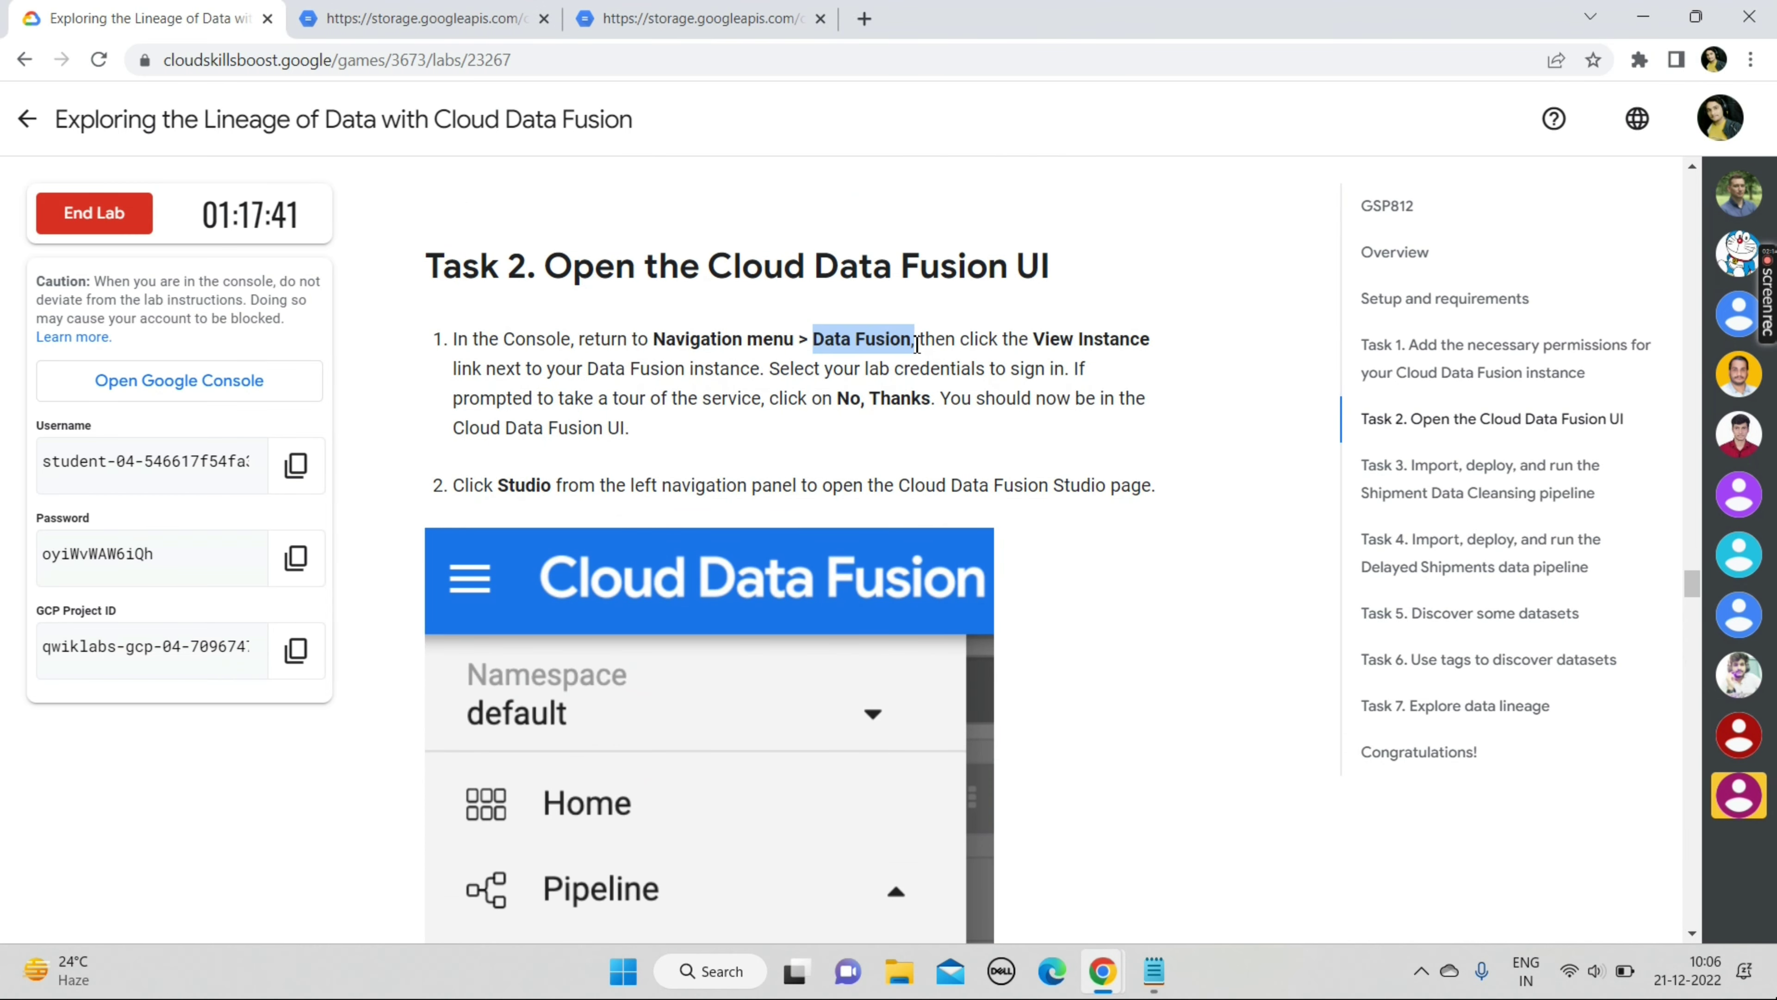
right_click(889, 341)
click(909, 361)
Return to the console, find Data Fusion by search and view the lab instance, signing in with the lab student account.
mouse_move(1102, 971)
click(1141, 892)
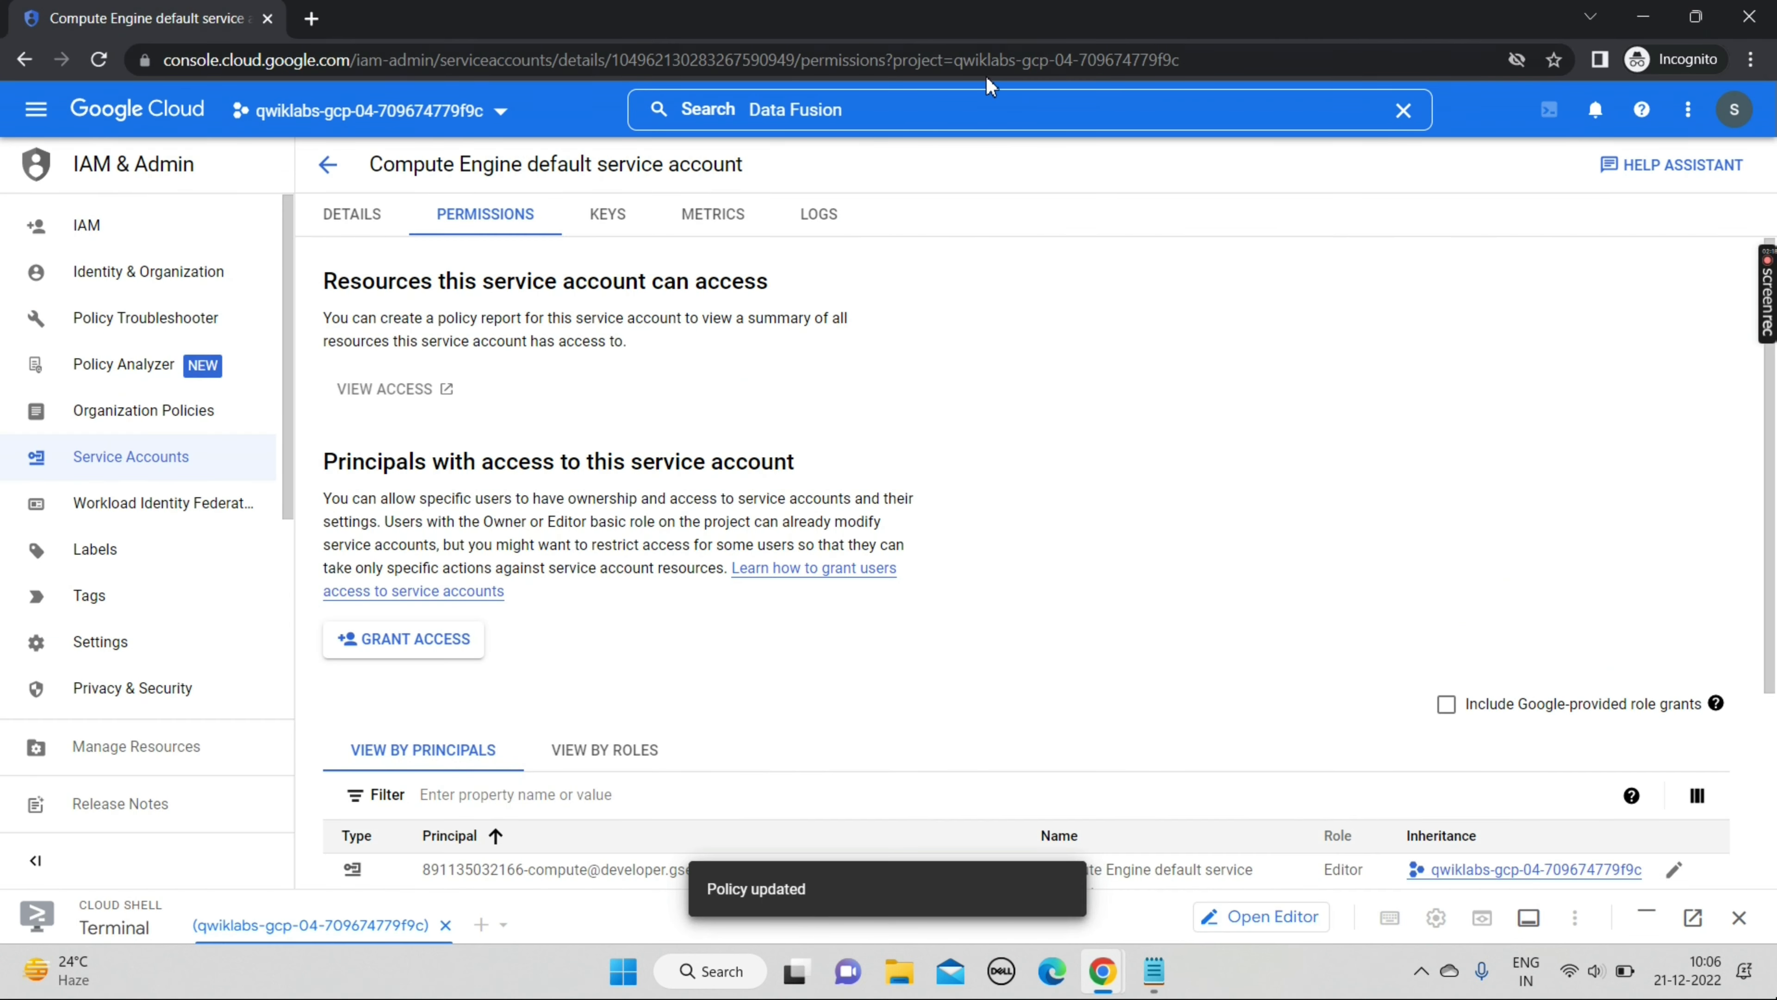
click(994, 98)
key(ctrl+v)
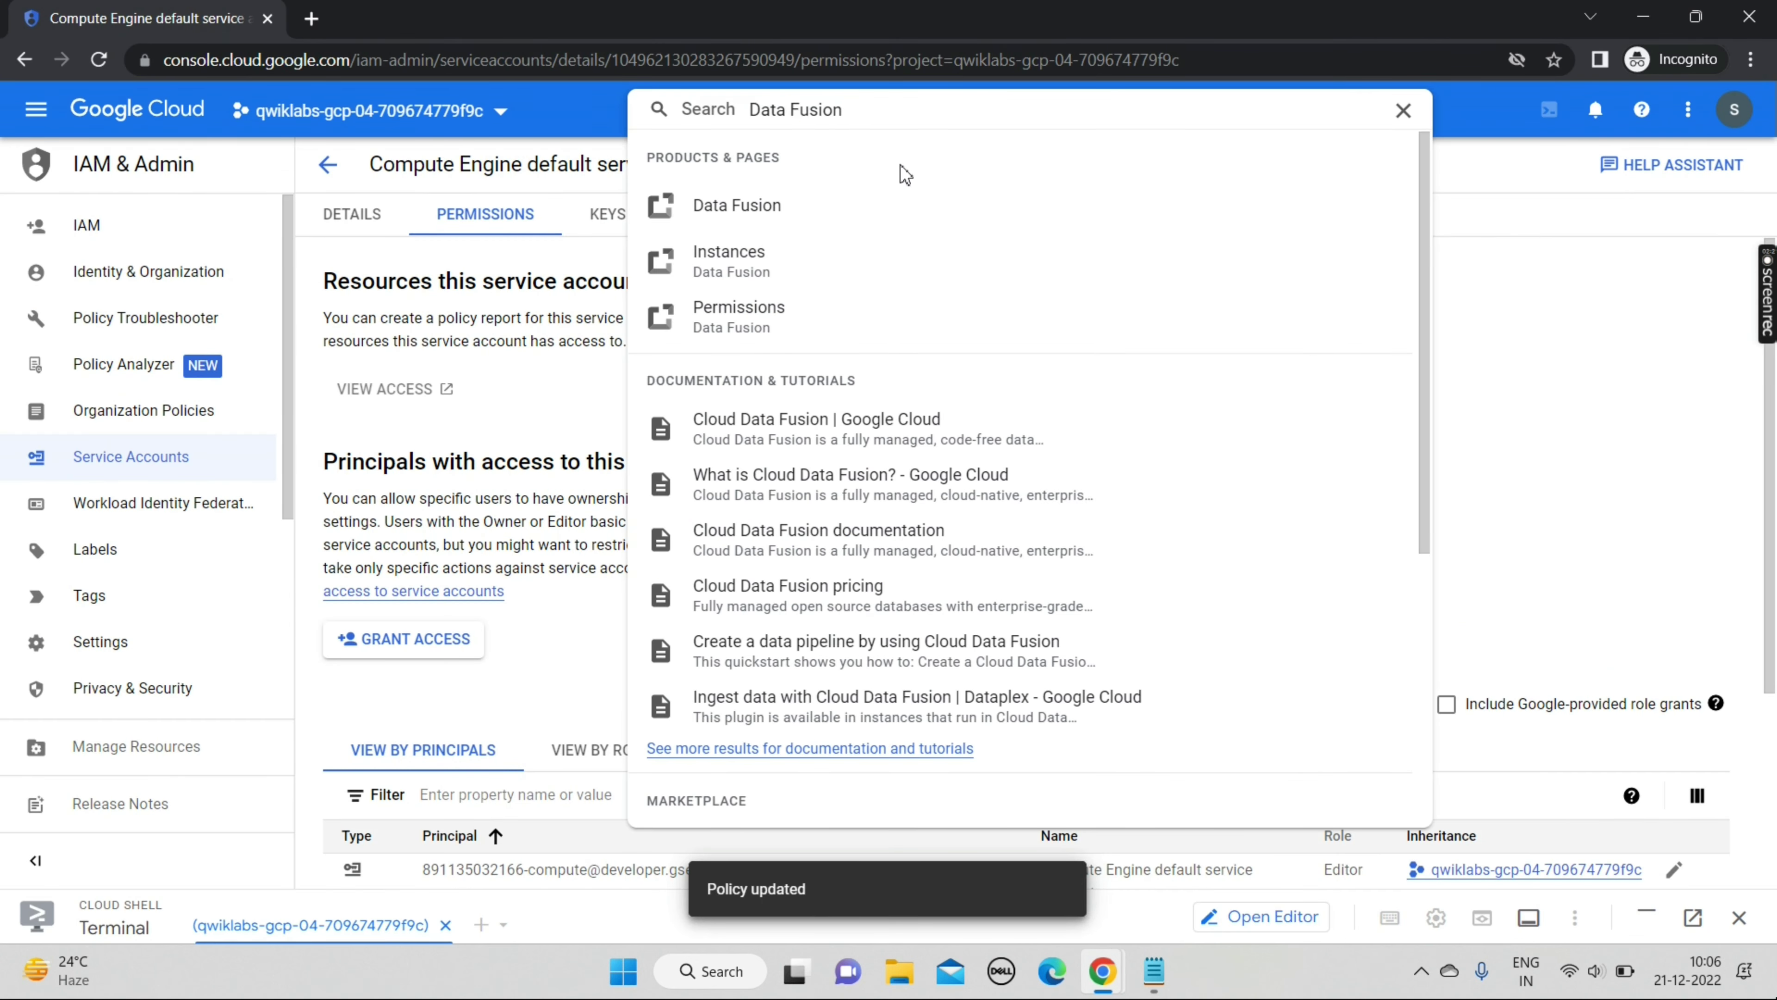
click(749, 210)
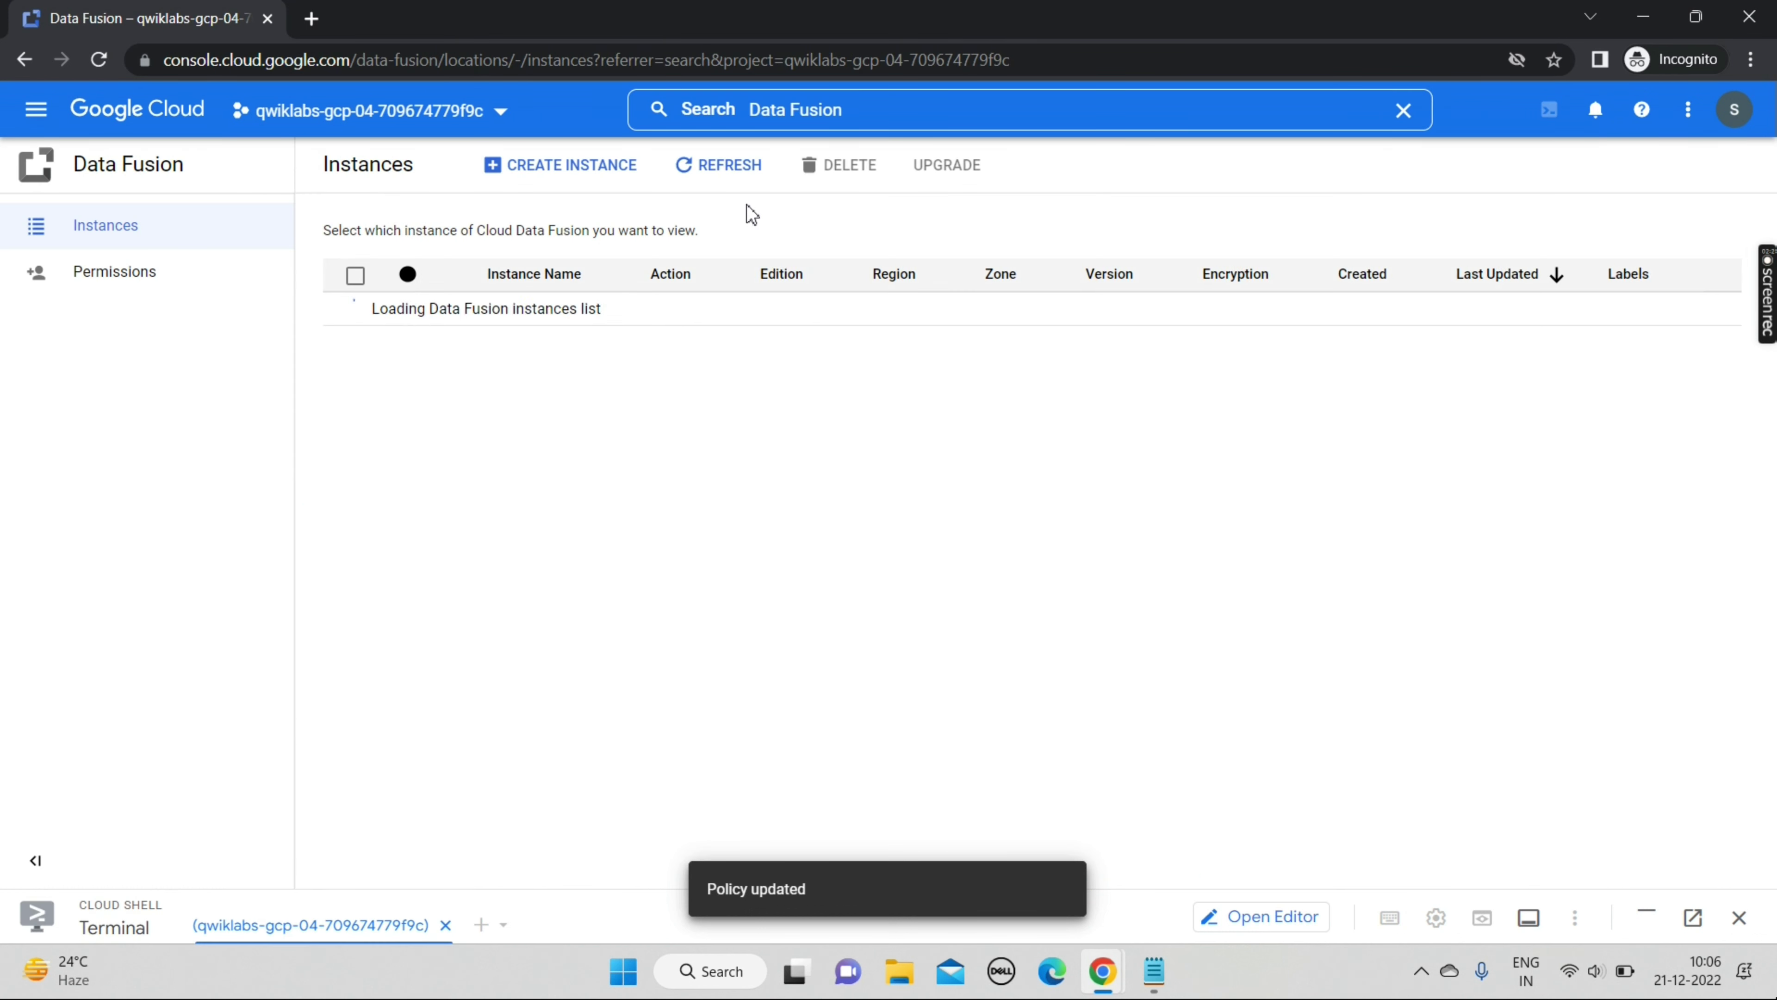
click(665, 333)
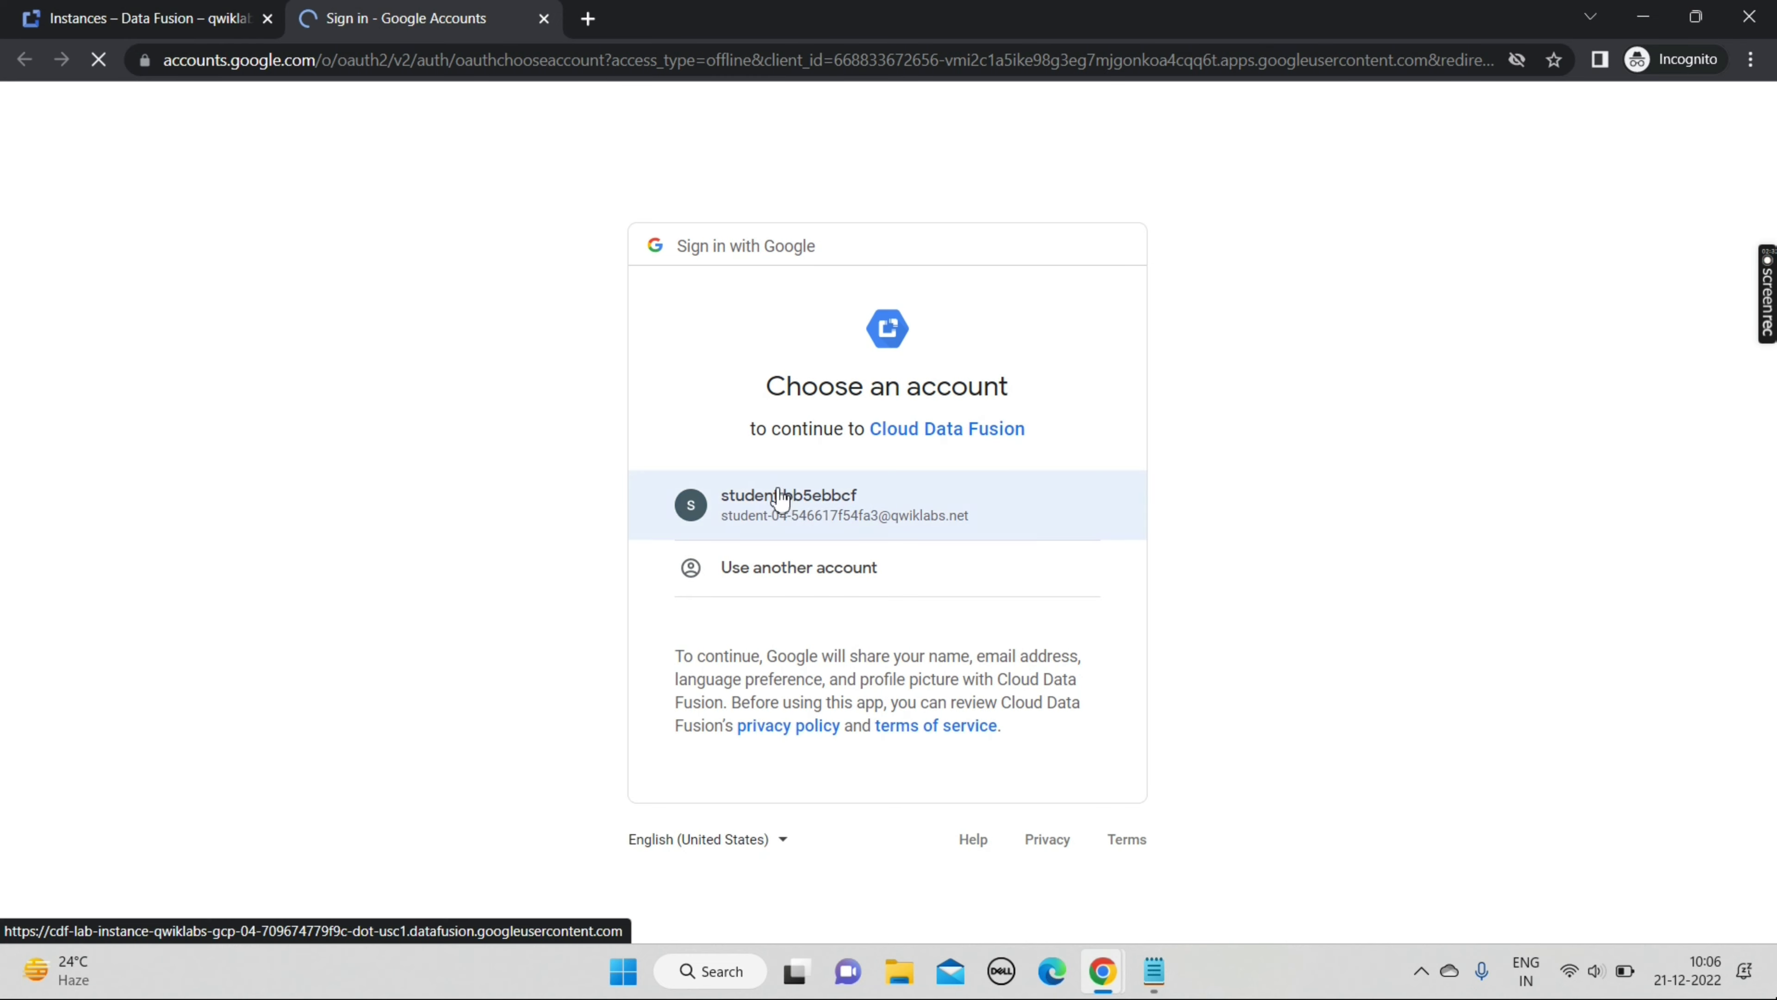
click(780, 497)
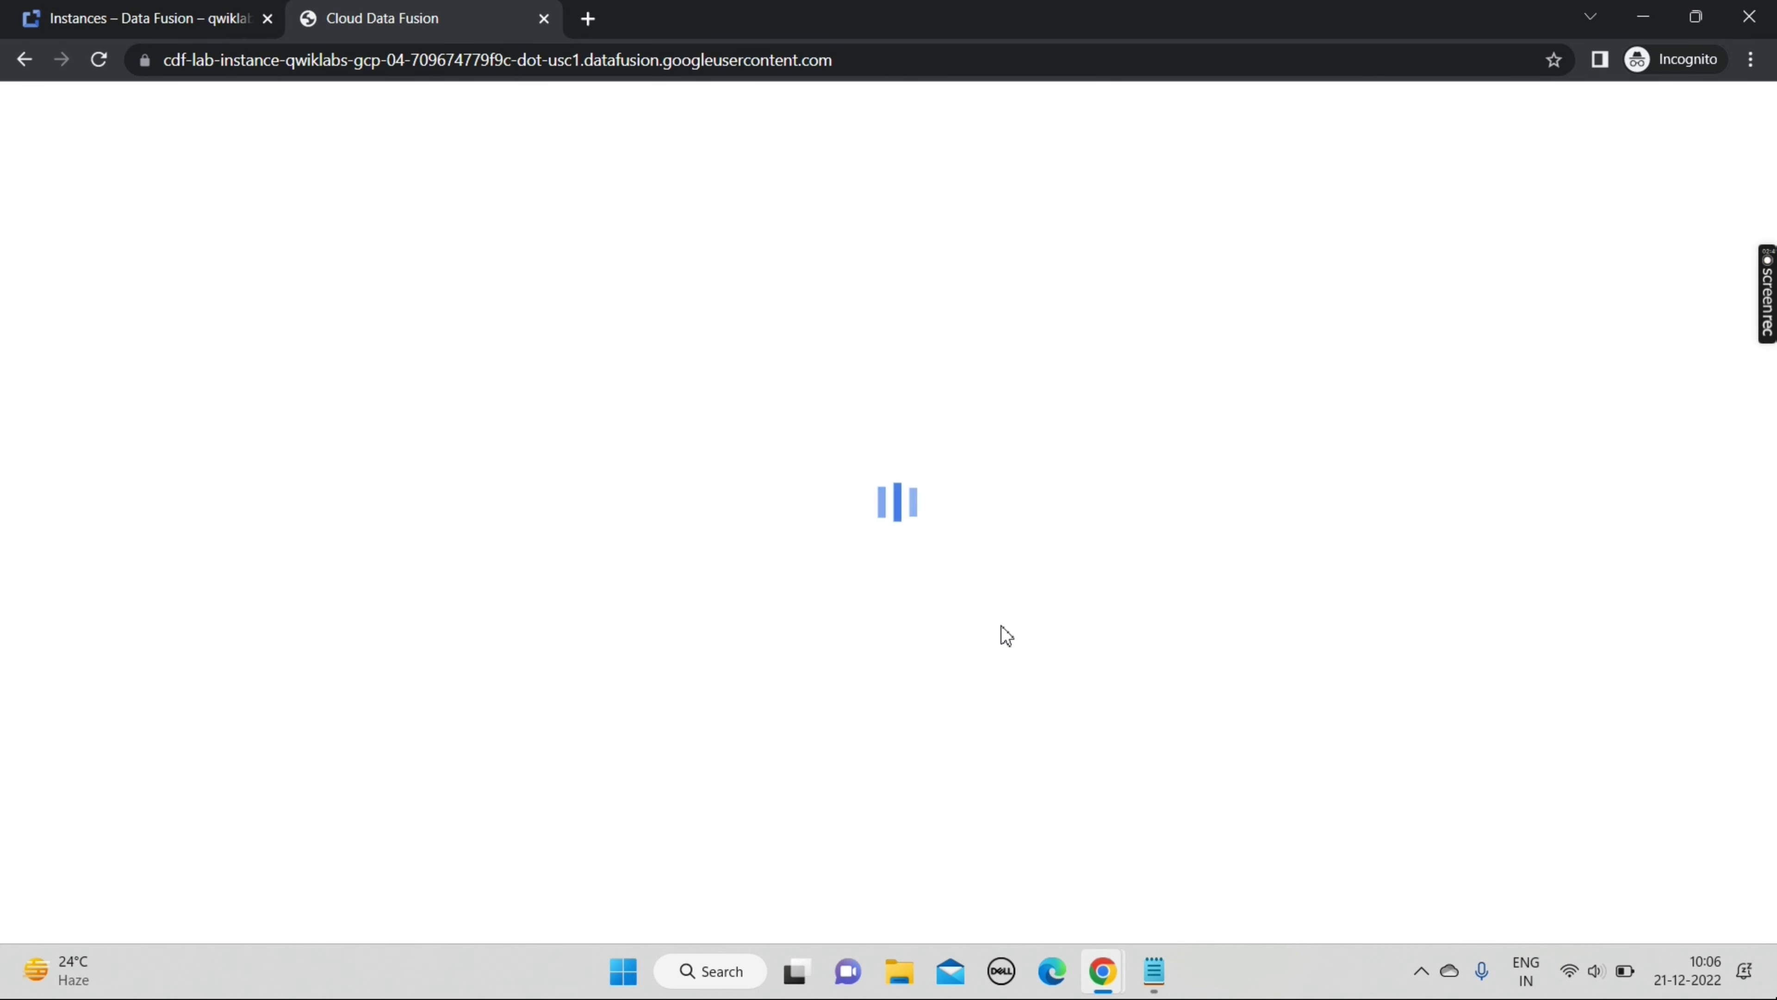
Switch to the lab instructions and read the start of Task 3 on importing the Shipment Data Cleansing pipeline.
mouse_move(1100, 969)
click(967, 855)
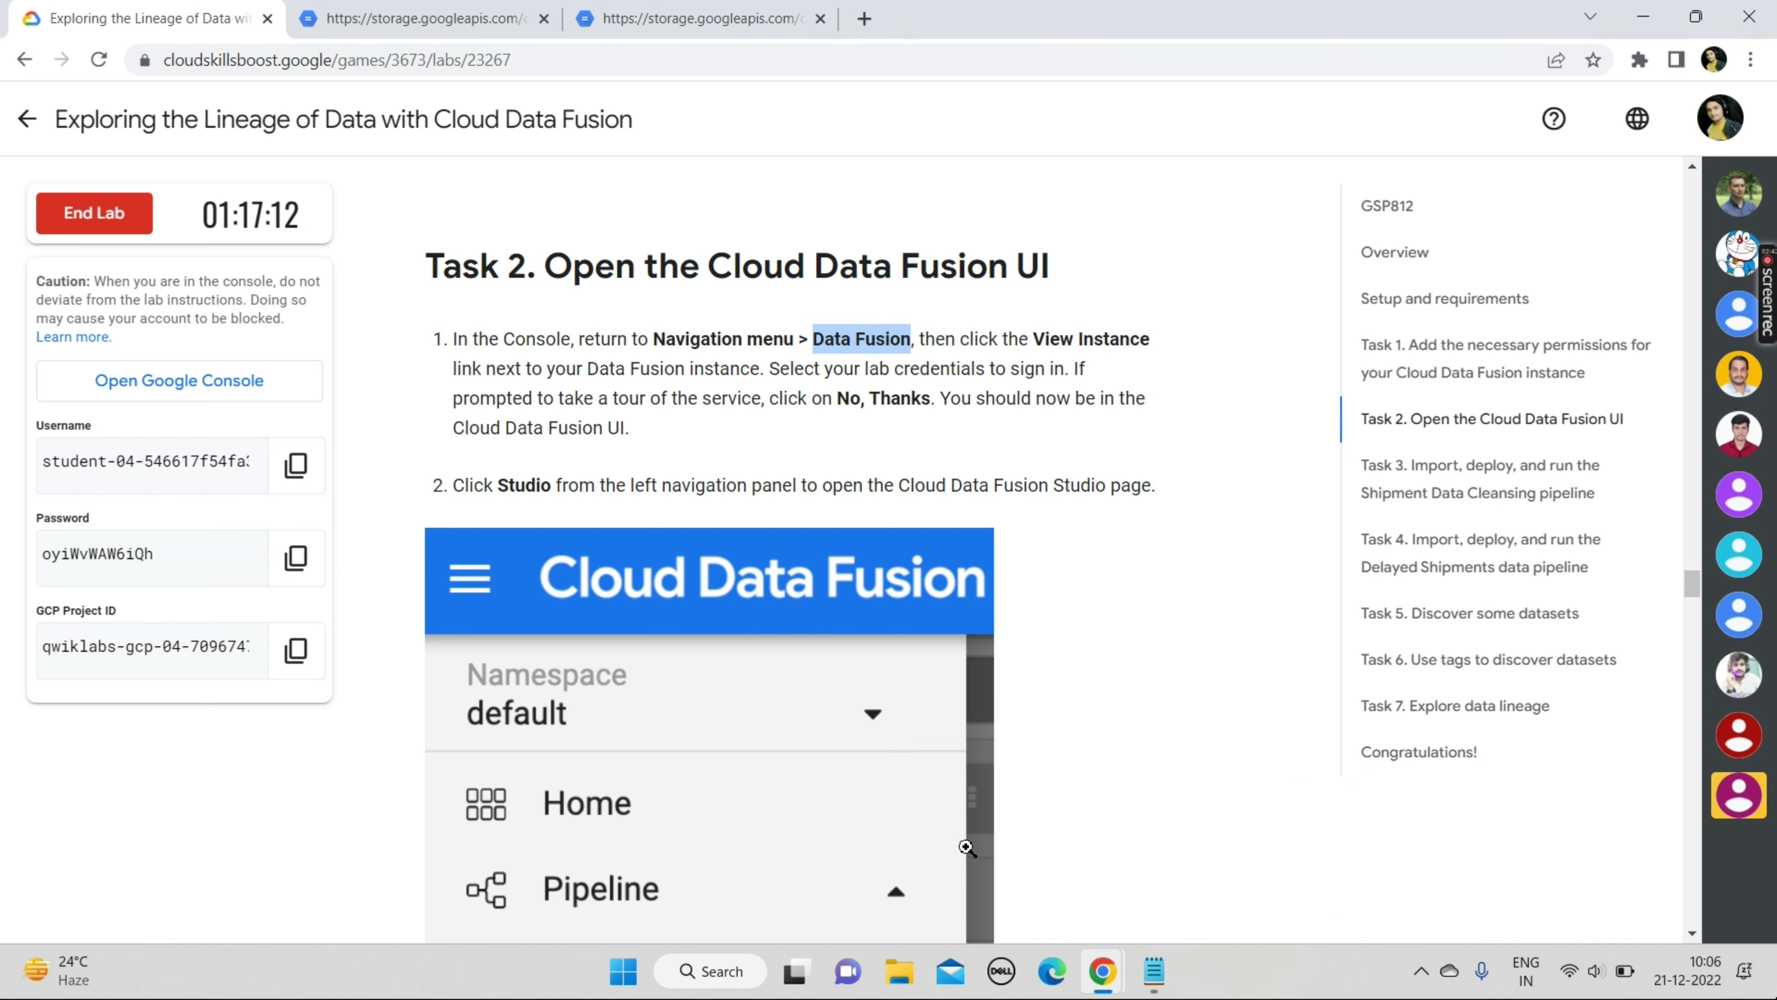
scroll(969, 855, down, 10)
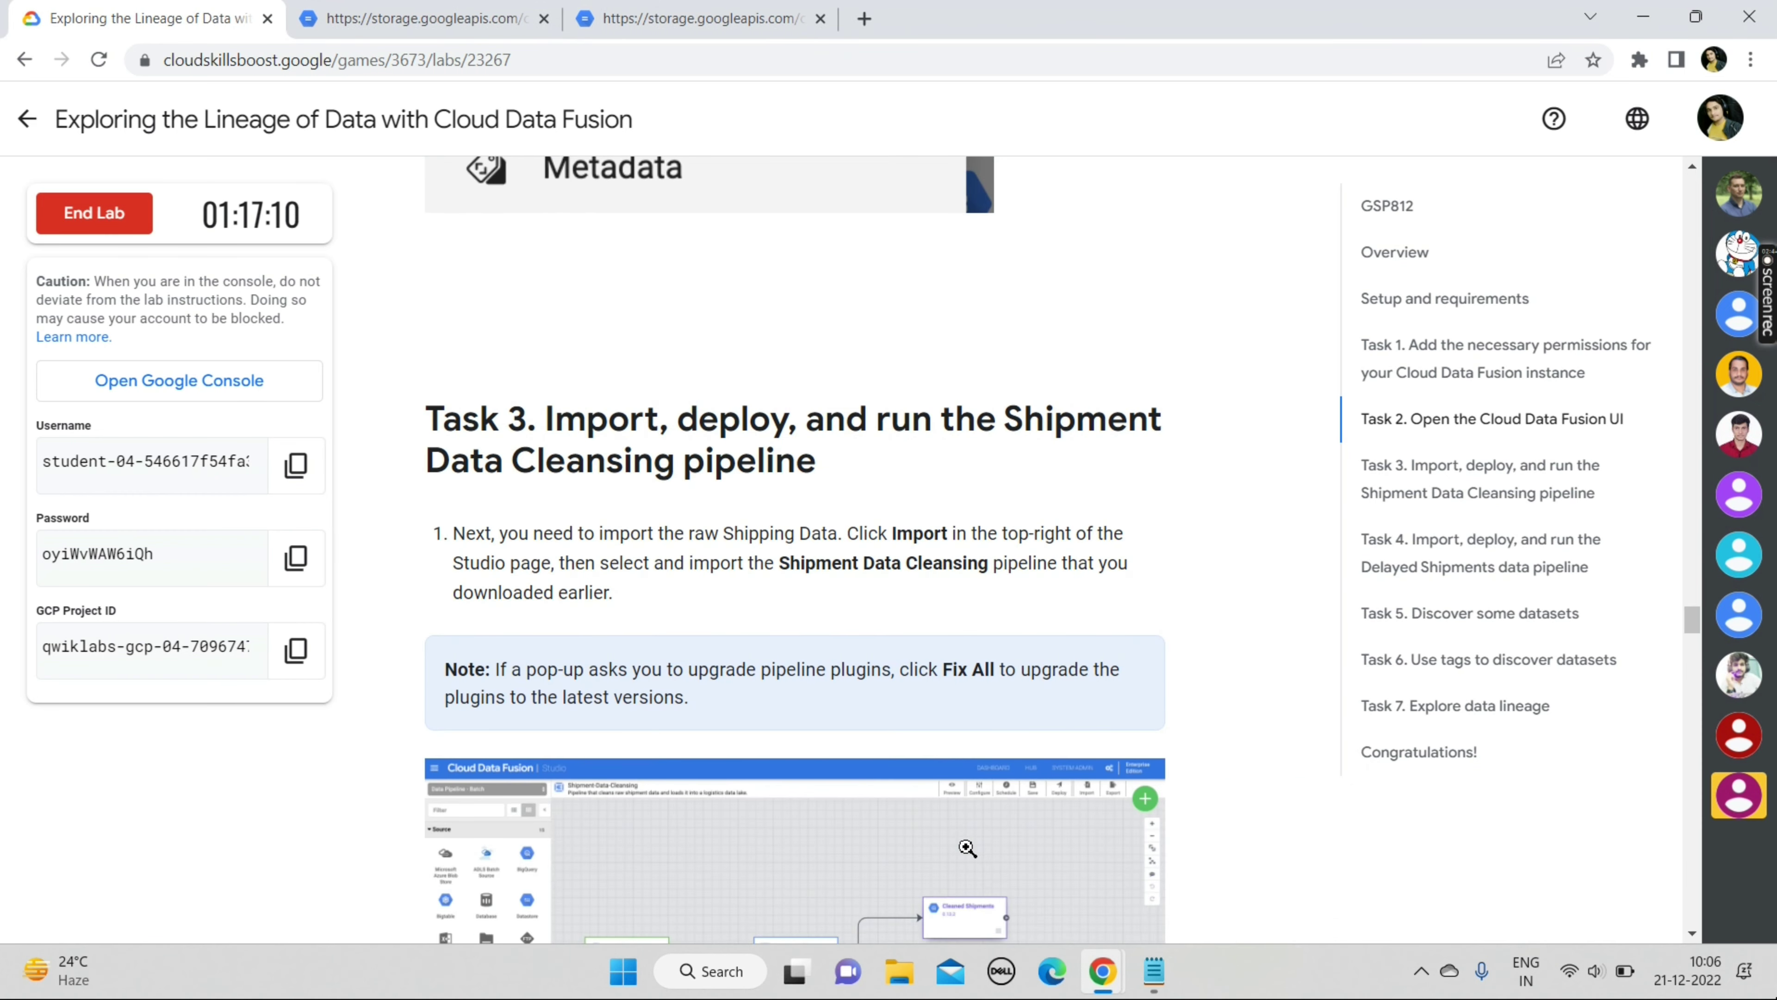
scroll(968, 855, down, 3)
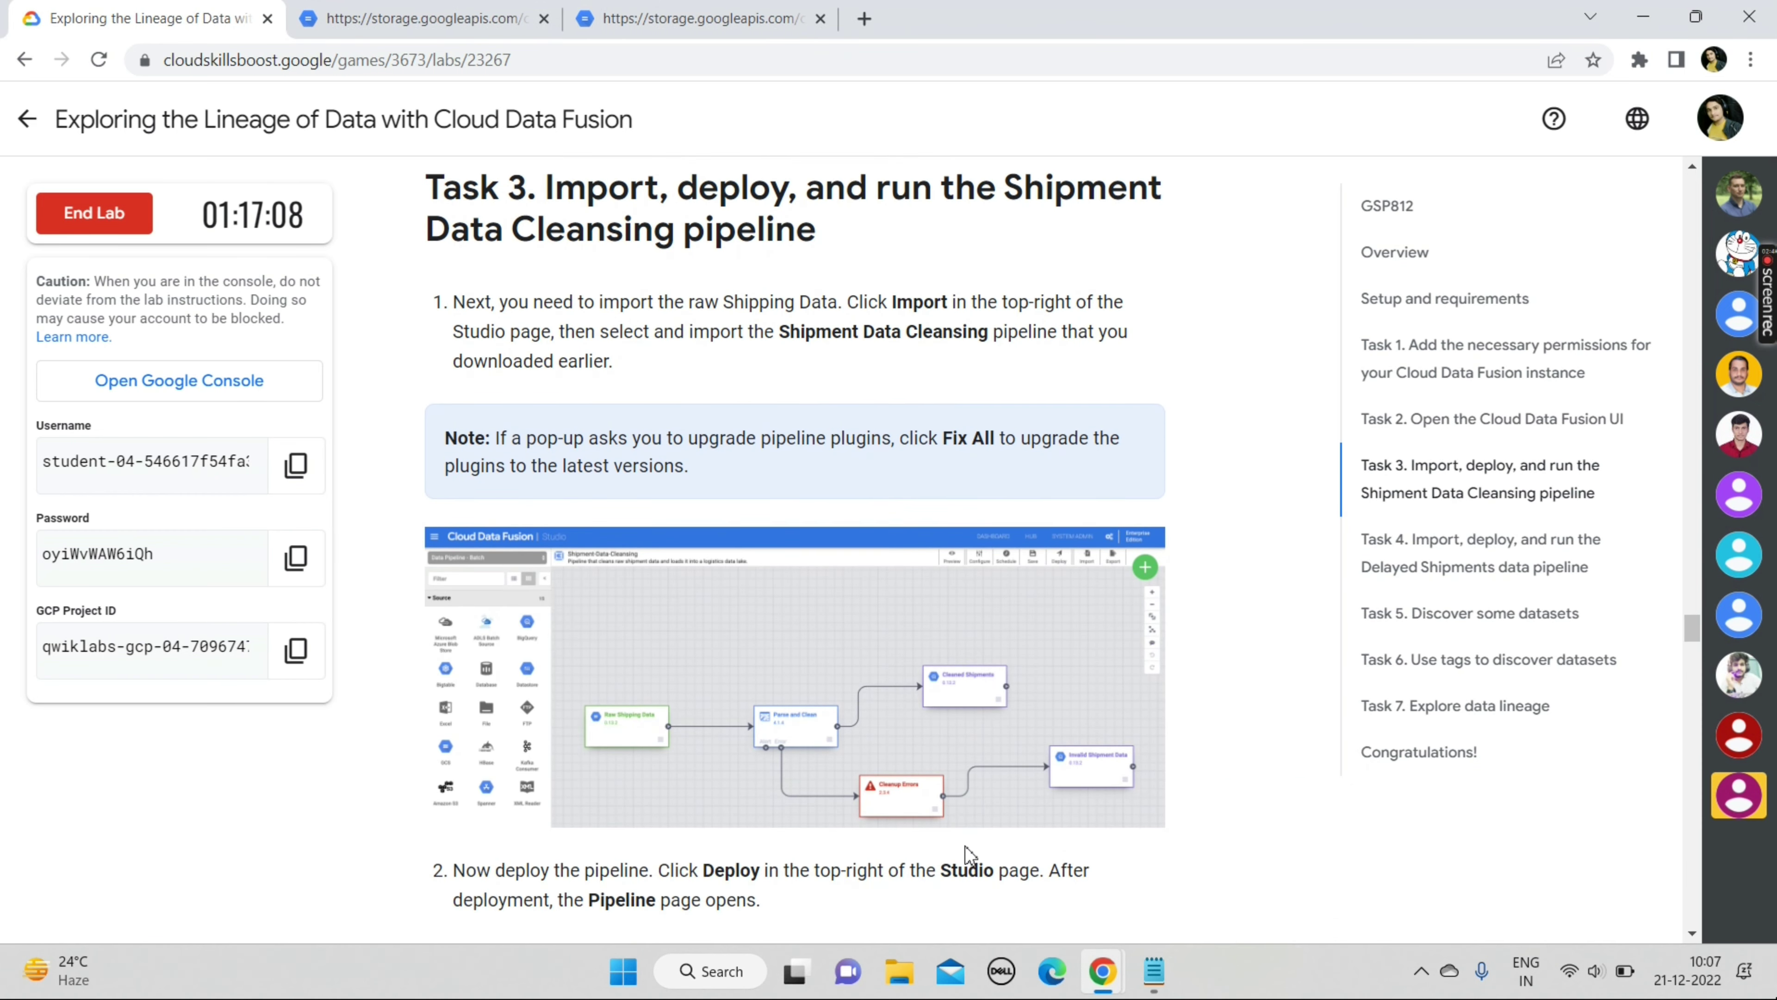
Return to the Cloud Data Fusion window, decline the tour and open the pipeline Studio.
mouse_move(1102, 971)
click(1230, 851)
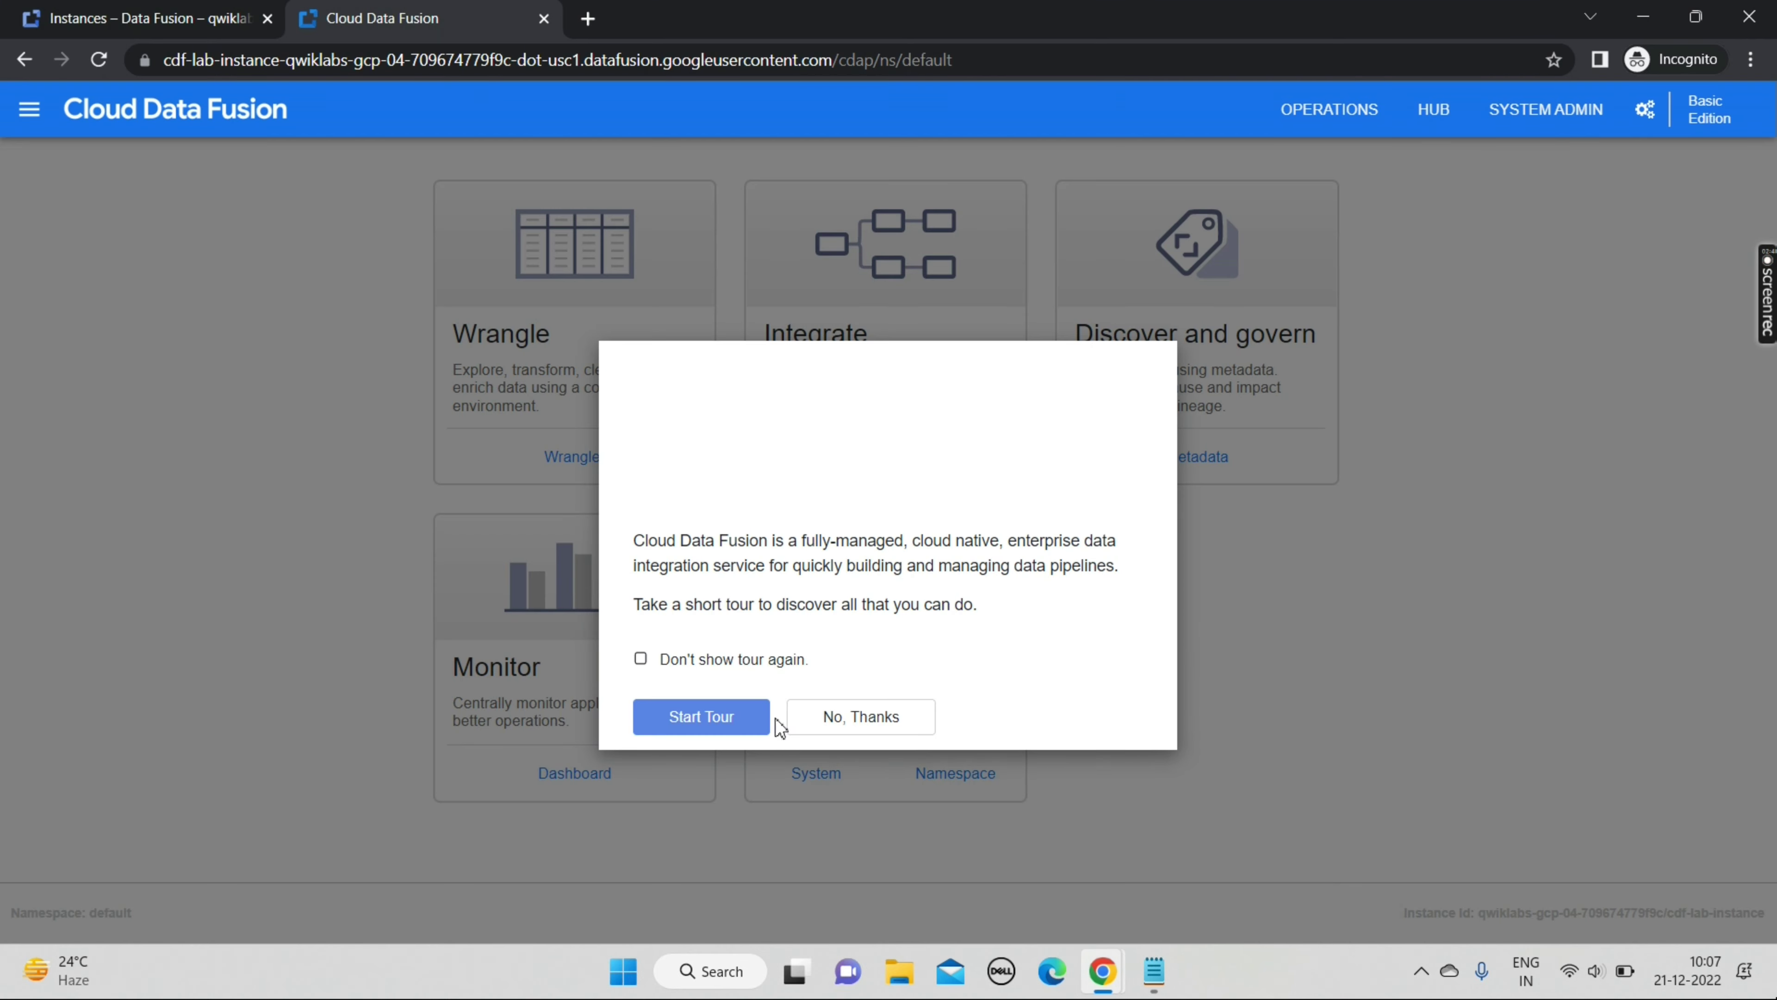
click(843, 721)
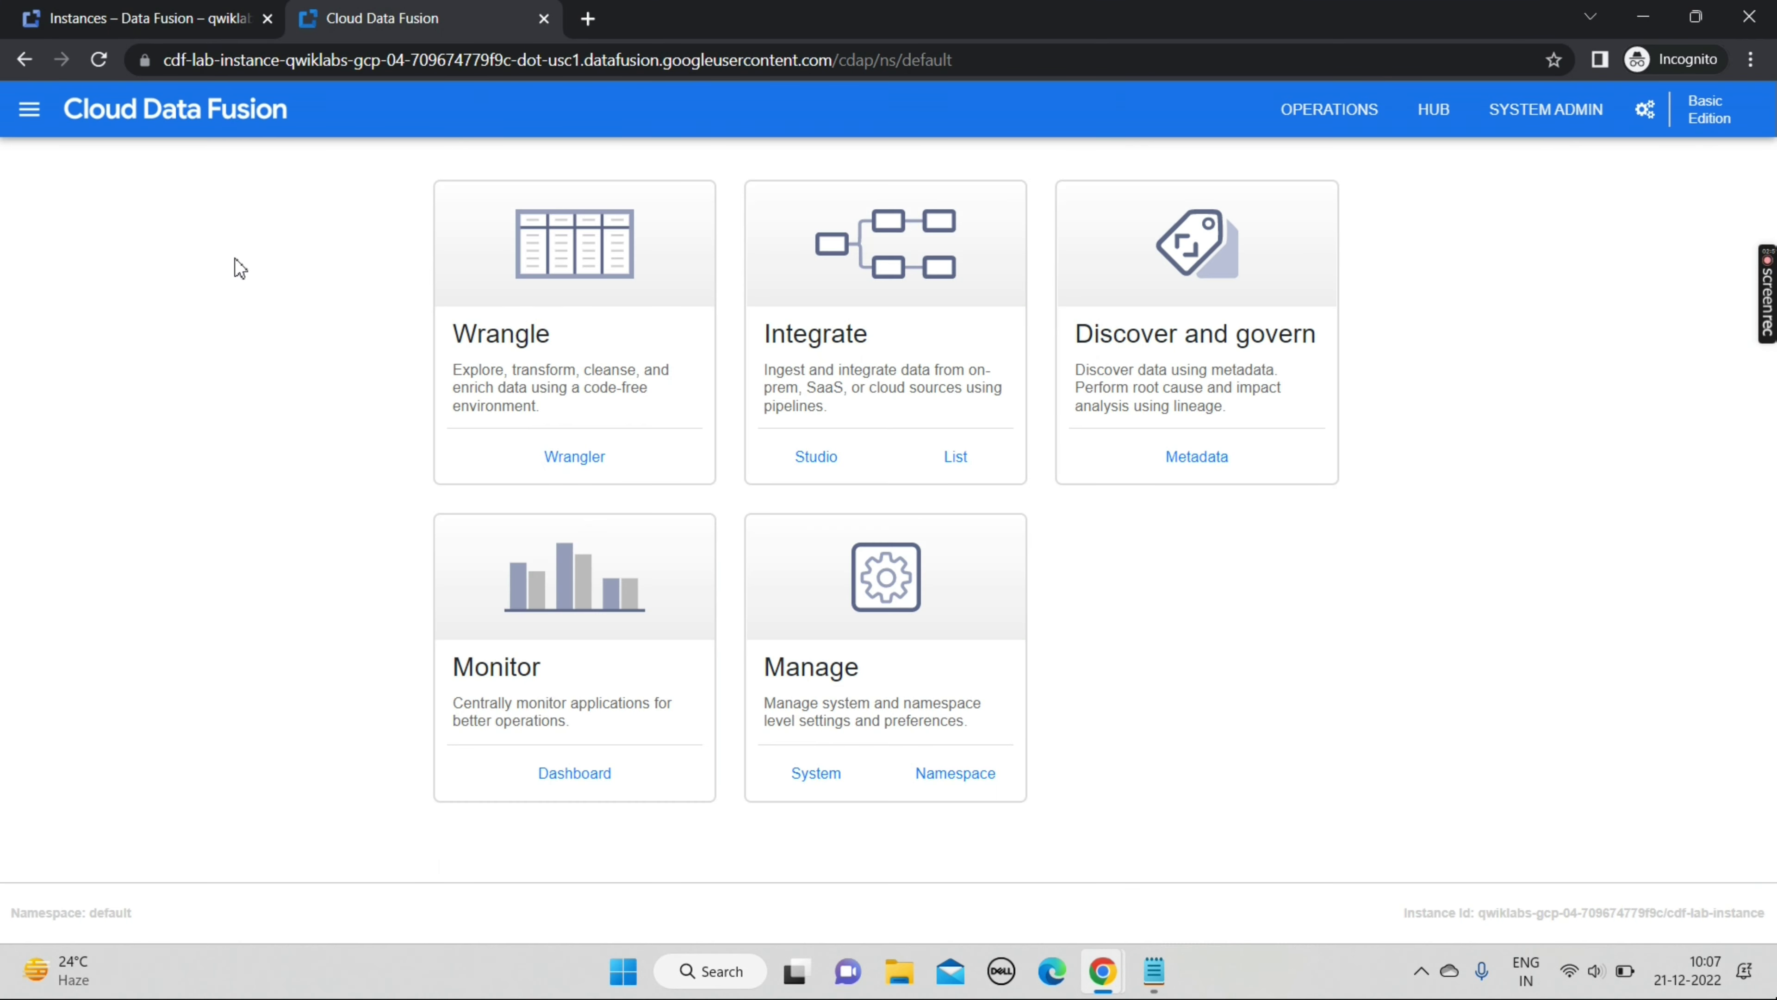
click(26, 116)
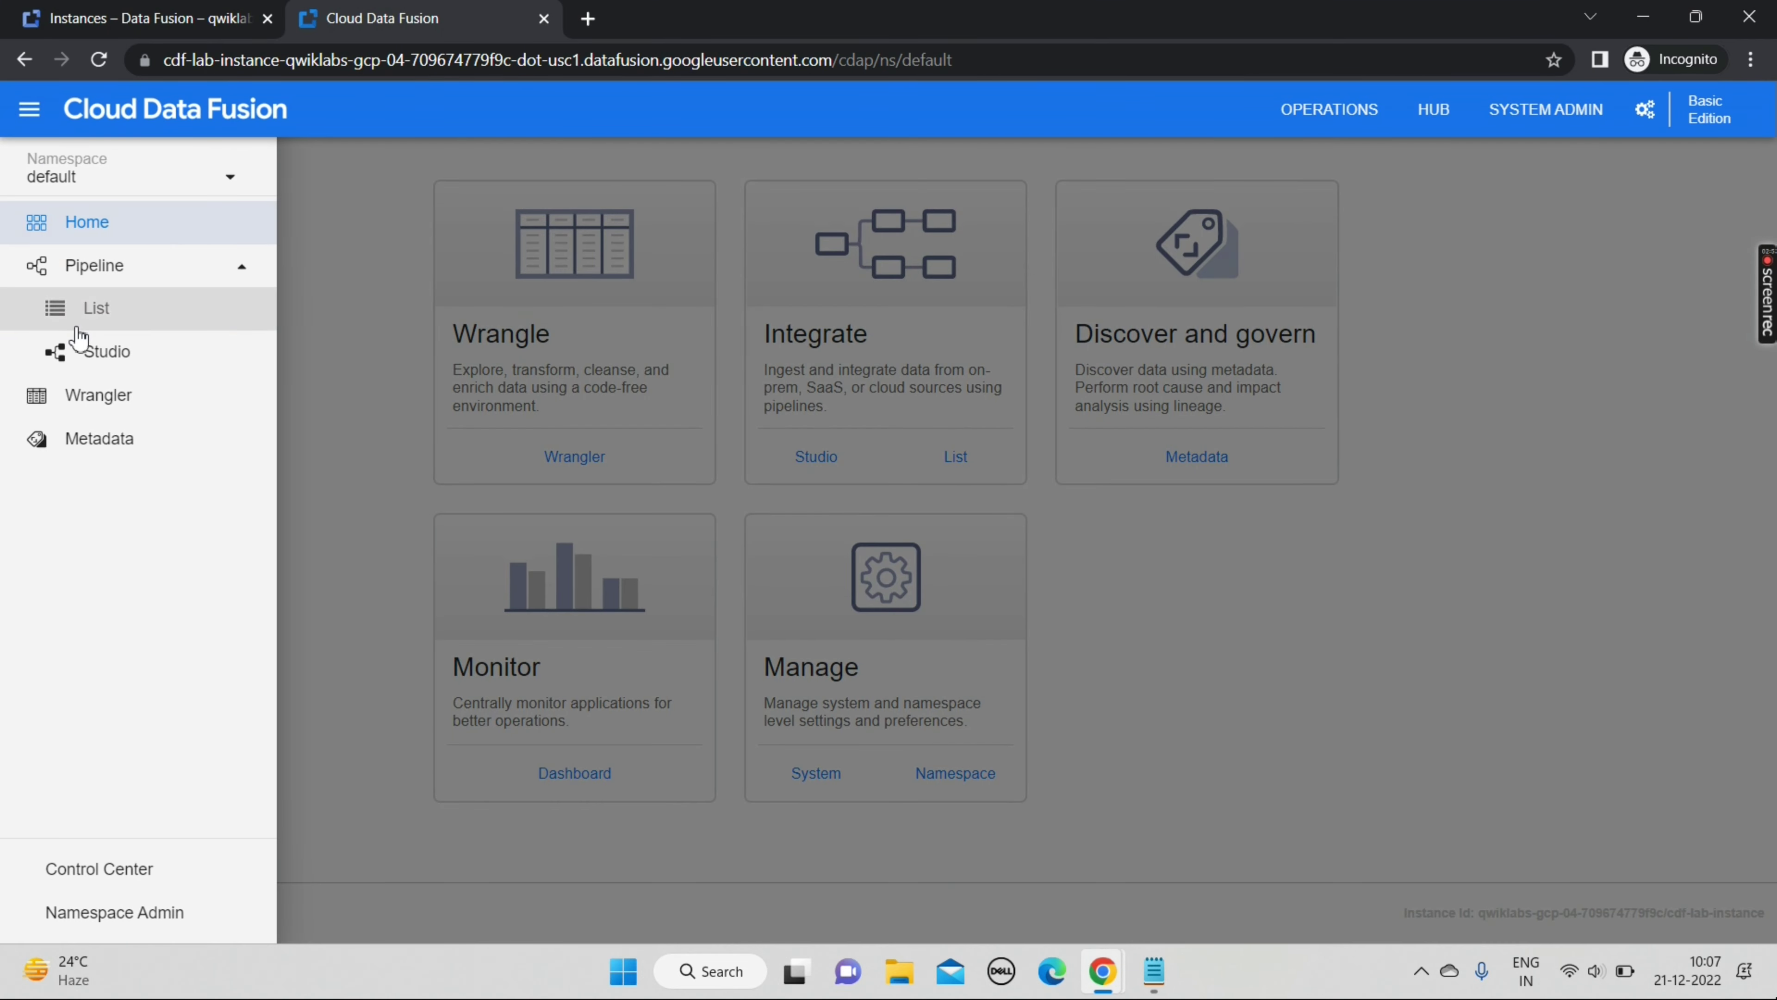
click(88, 354)
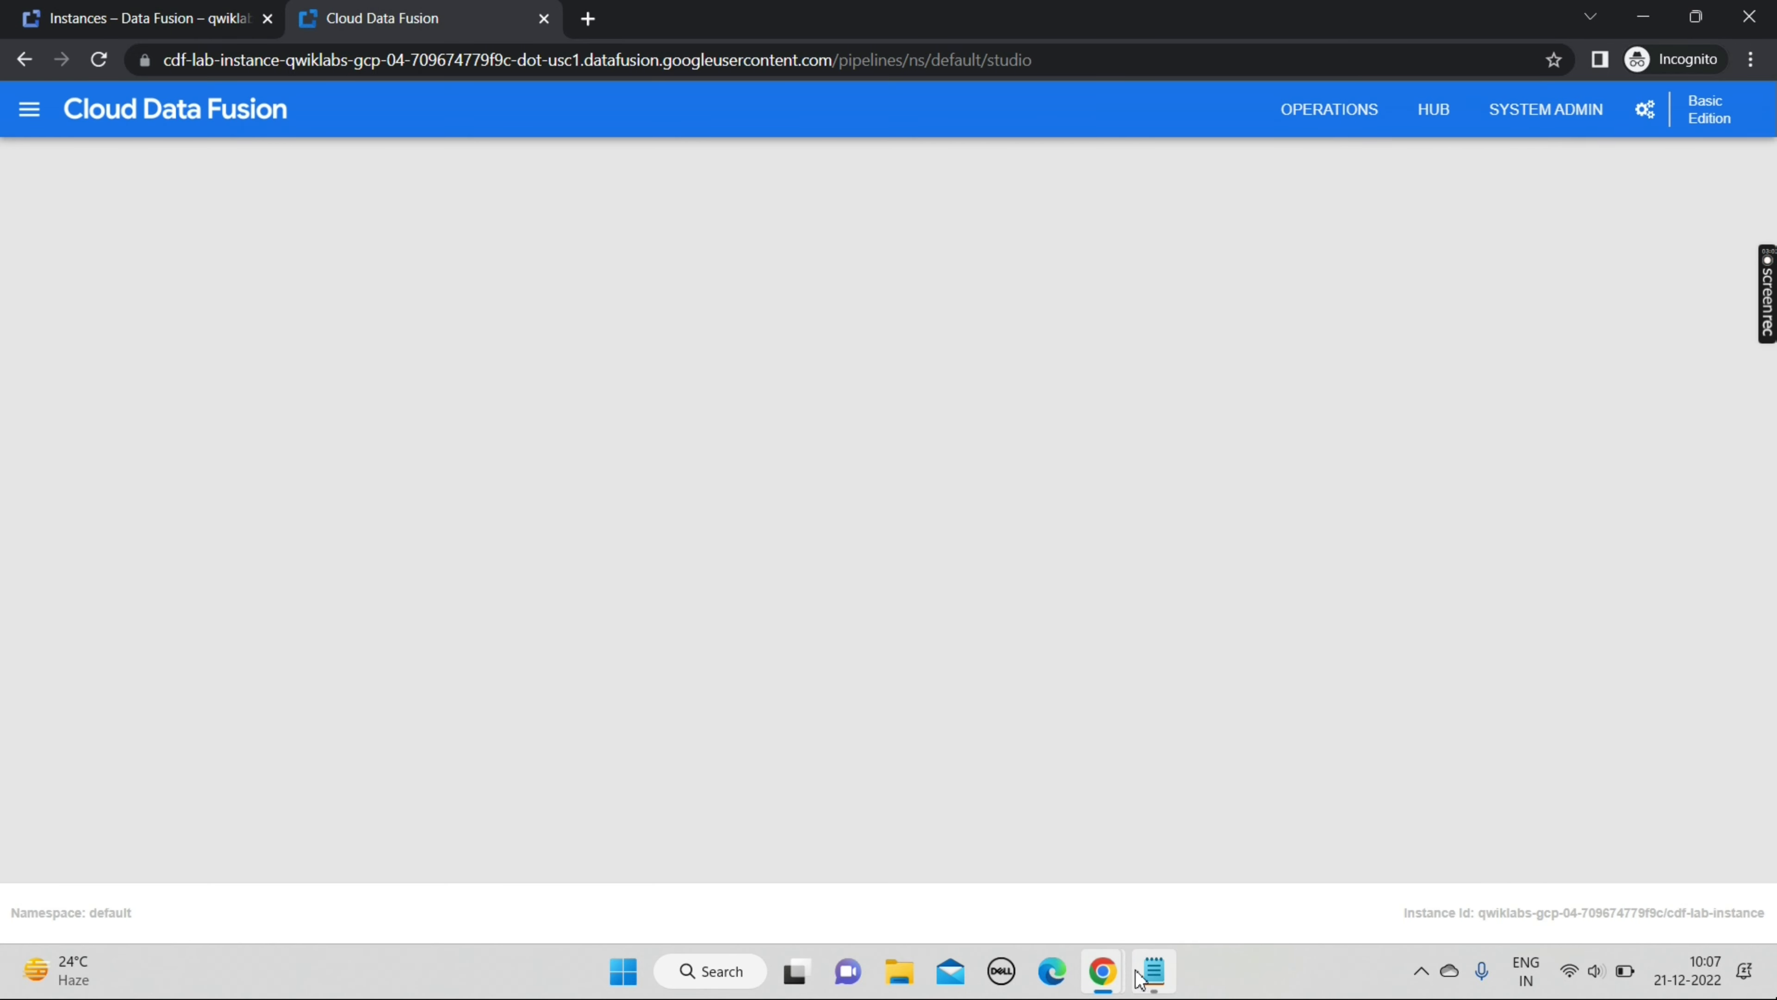
Check the lab instructions for which downloaded pipeline has to be imported first.
click(964, 833)
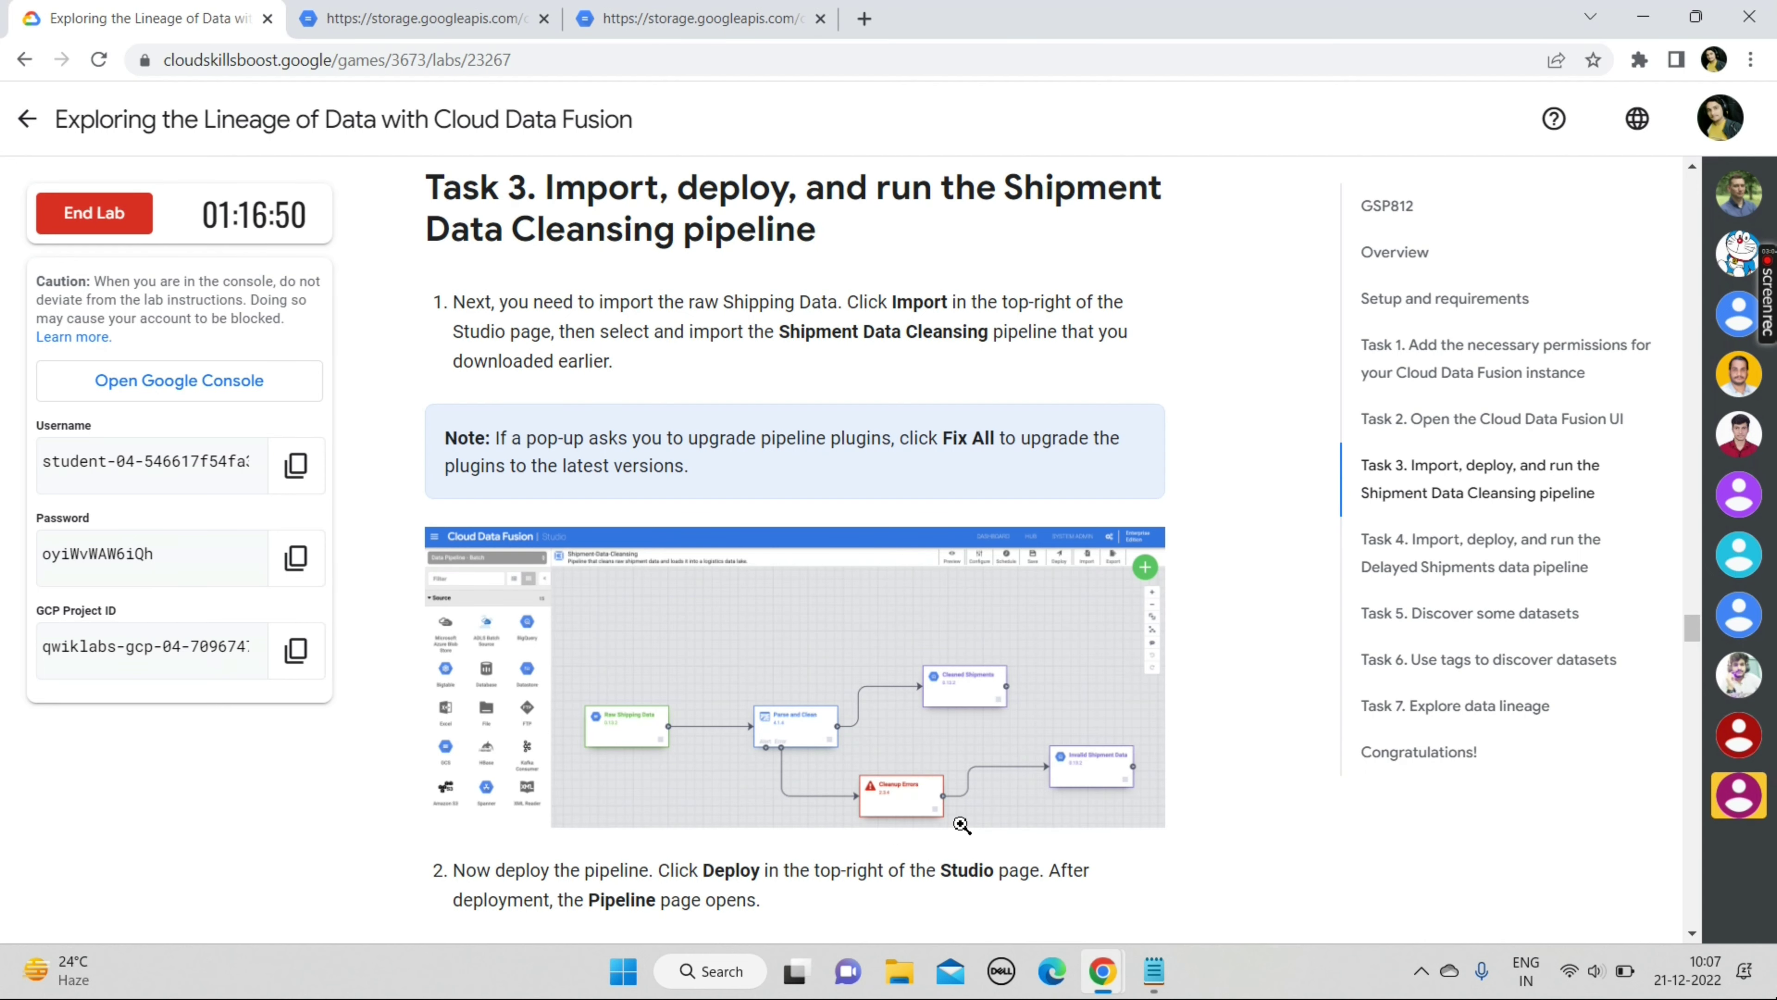
scroll(962, 826, down, 1)
drag(689, 296, 1055, 291)
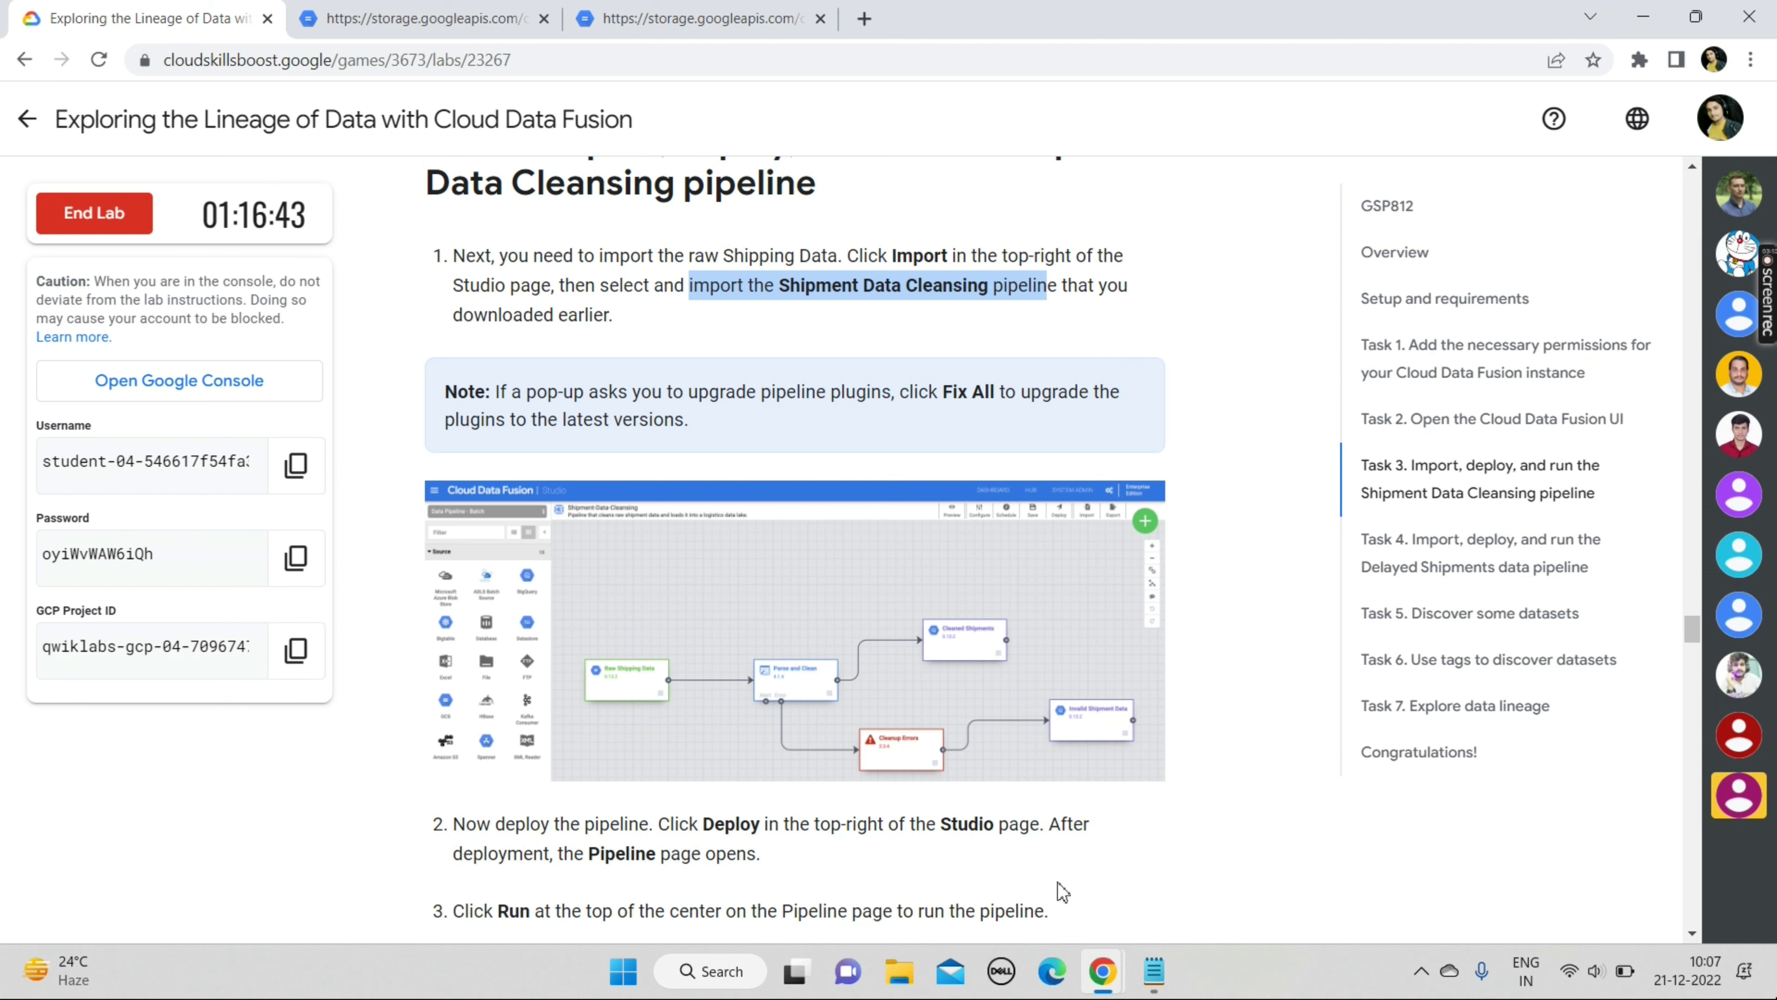
Import shipment-data-cleansing-cdap-data-pipeline from Downloads into the Studio, fixing all version issues and allowing clipboard access.
mouse_move(1104, 980)
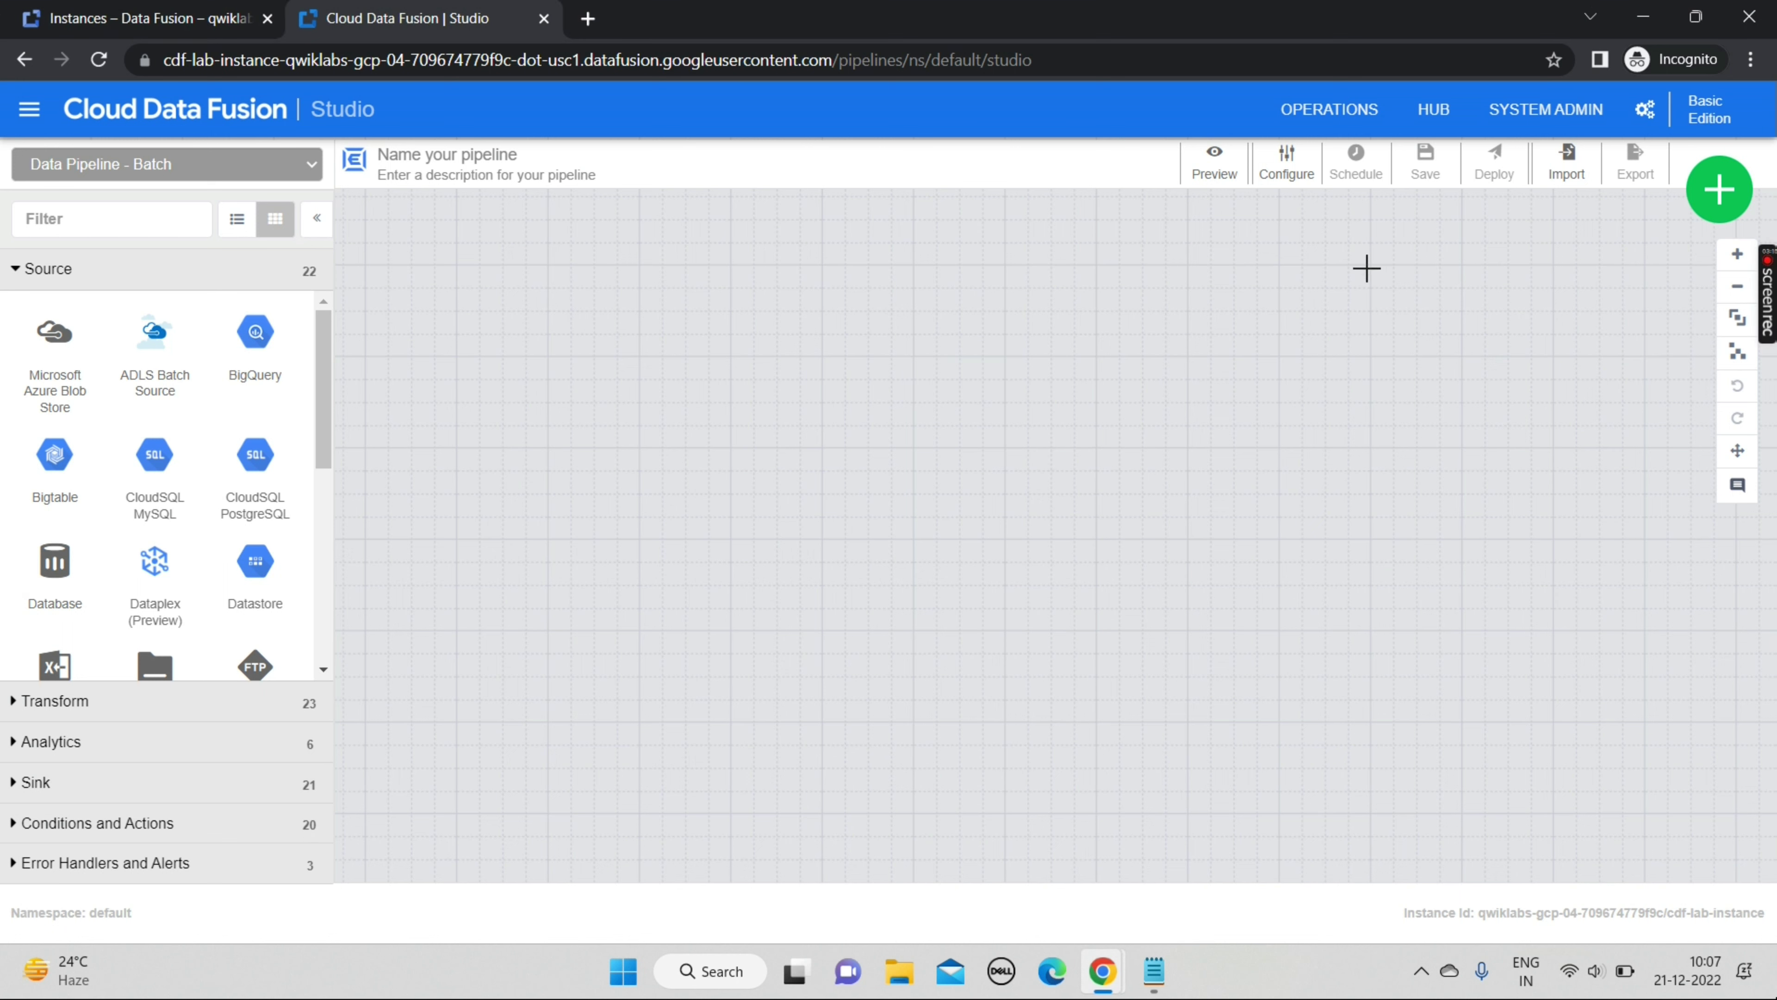
click(1567, 168)
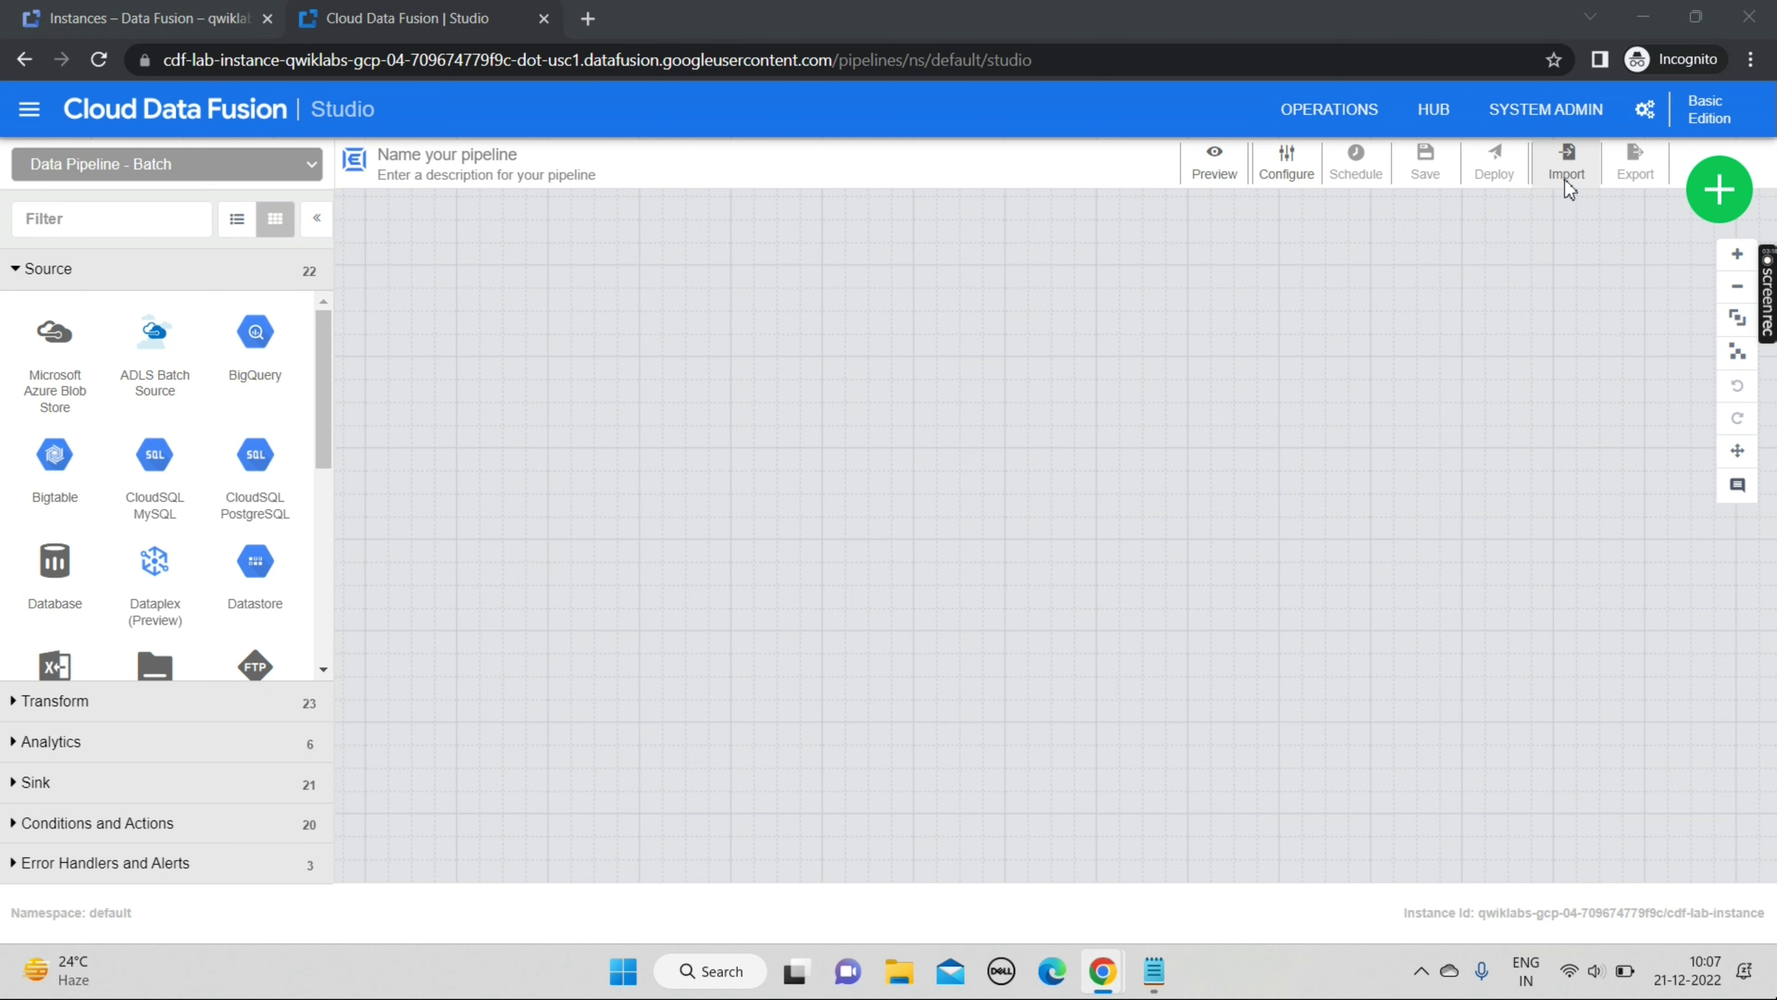
click(109, 262)
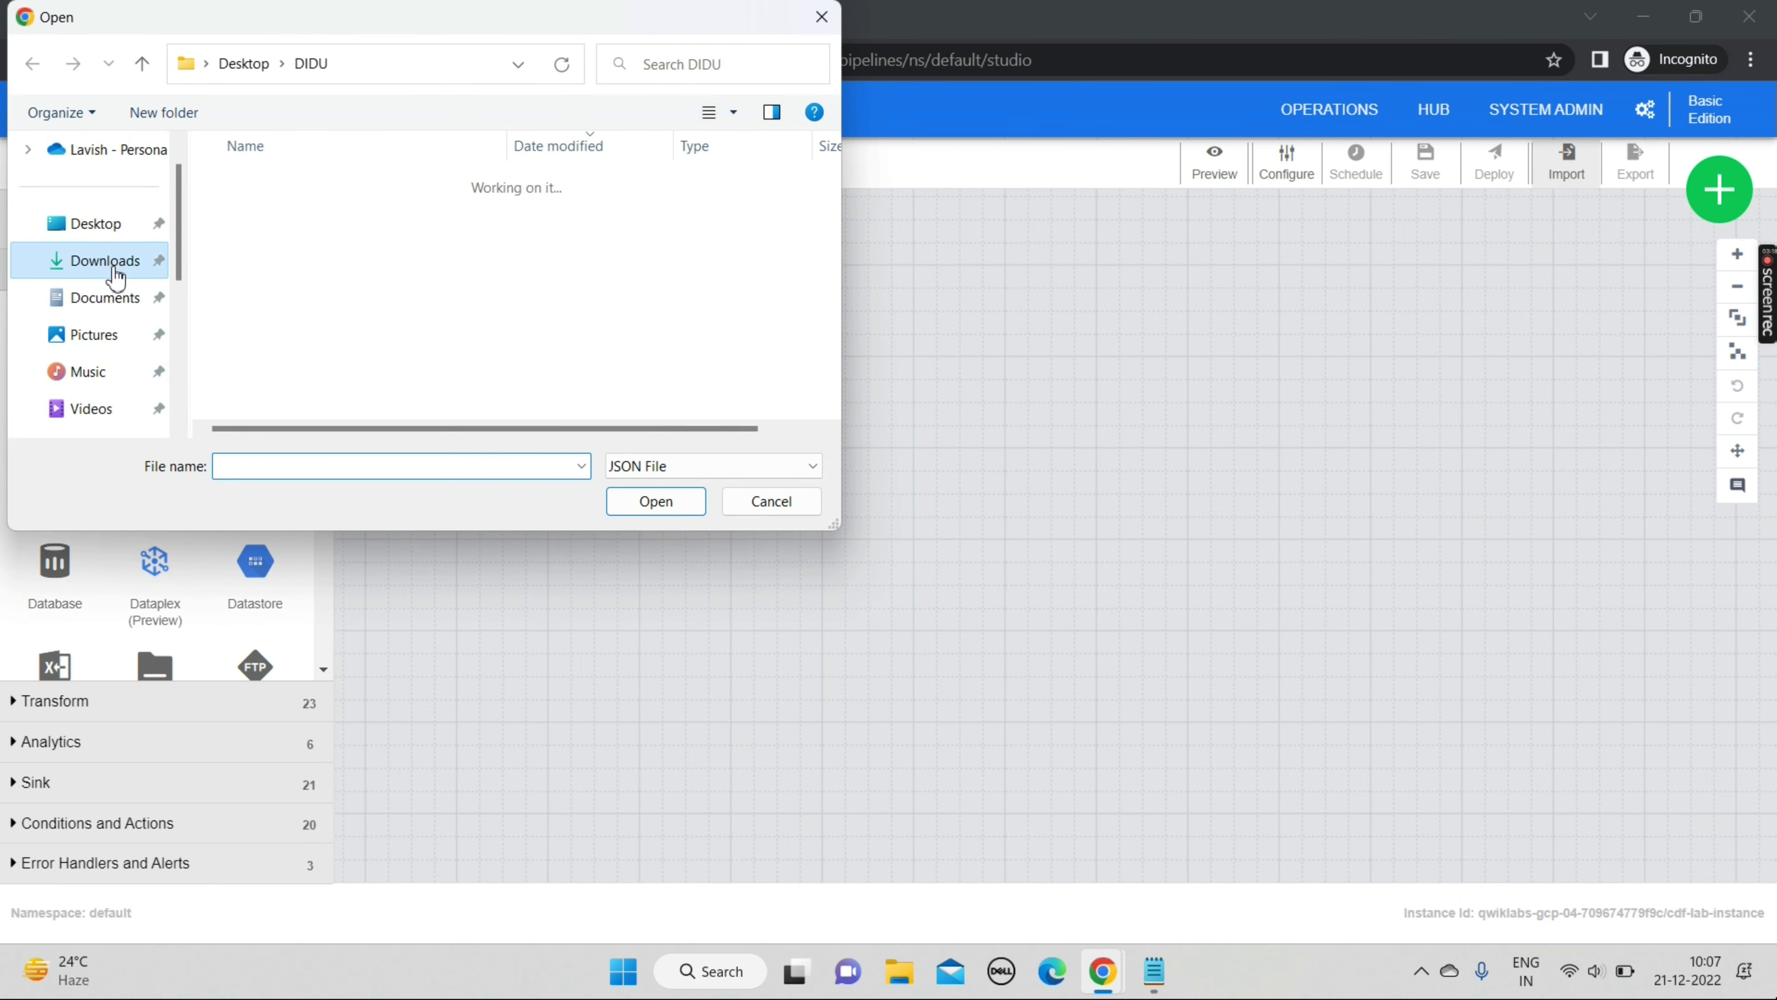
click(301, 253)
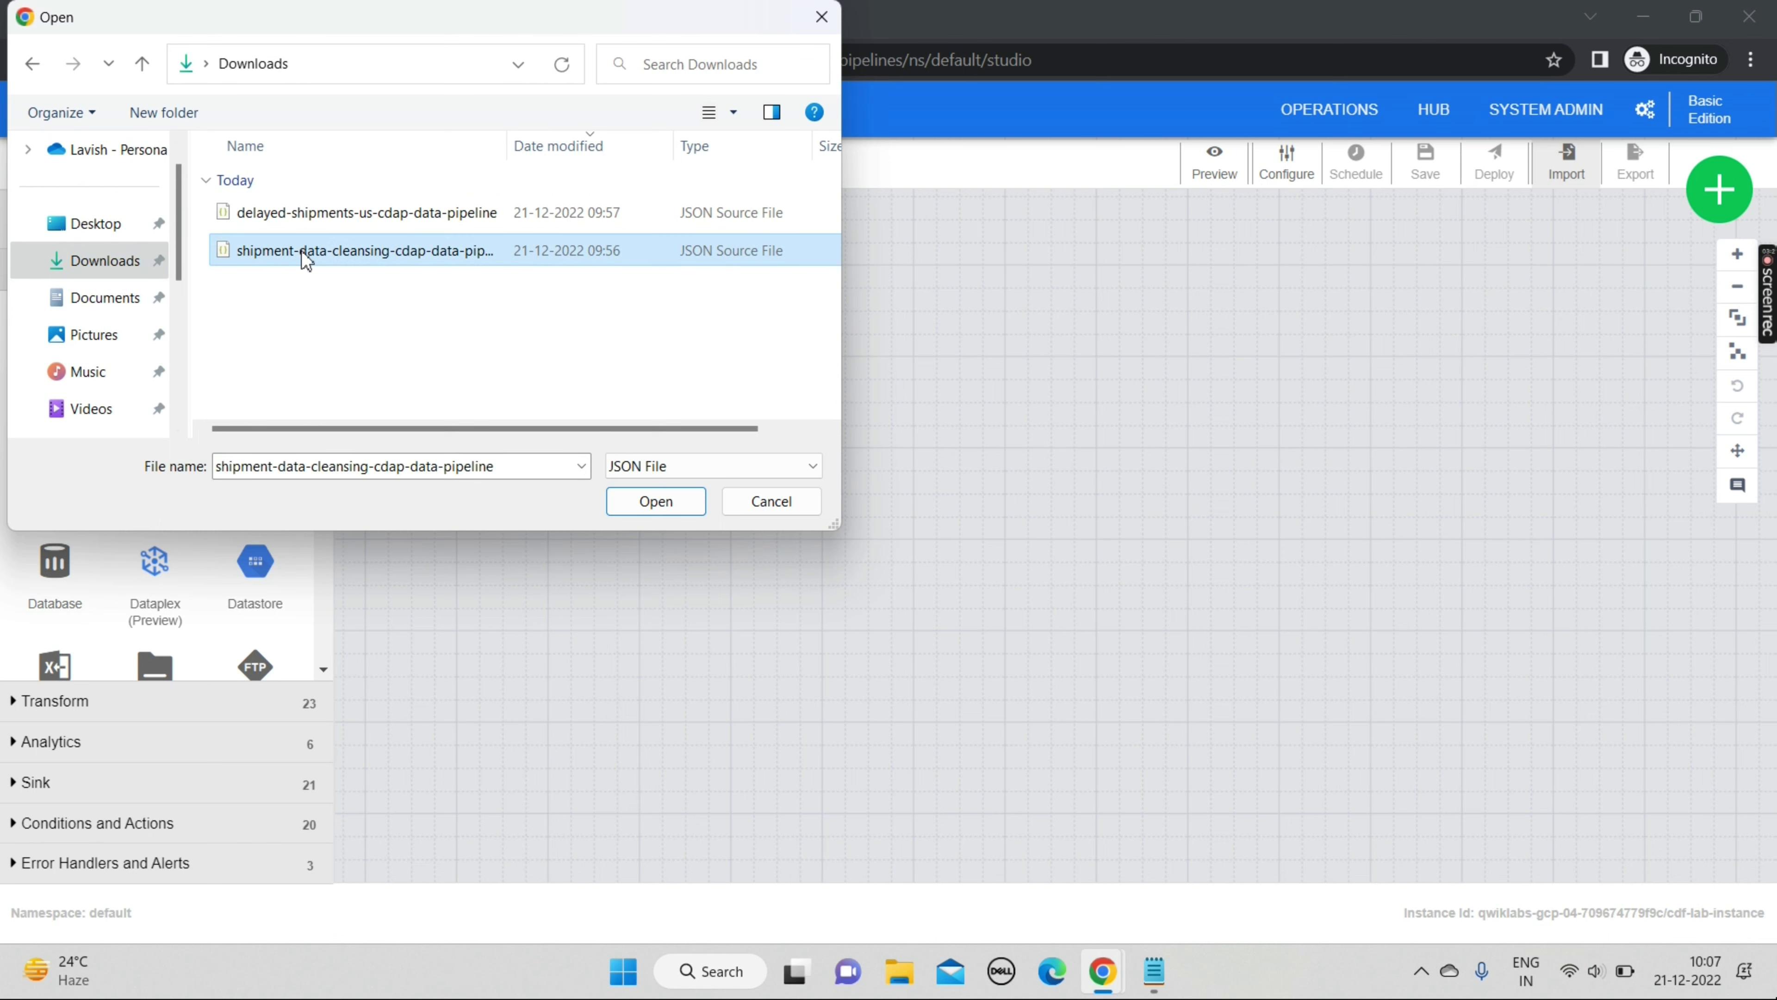
click(654, 503)
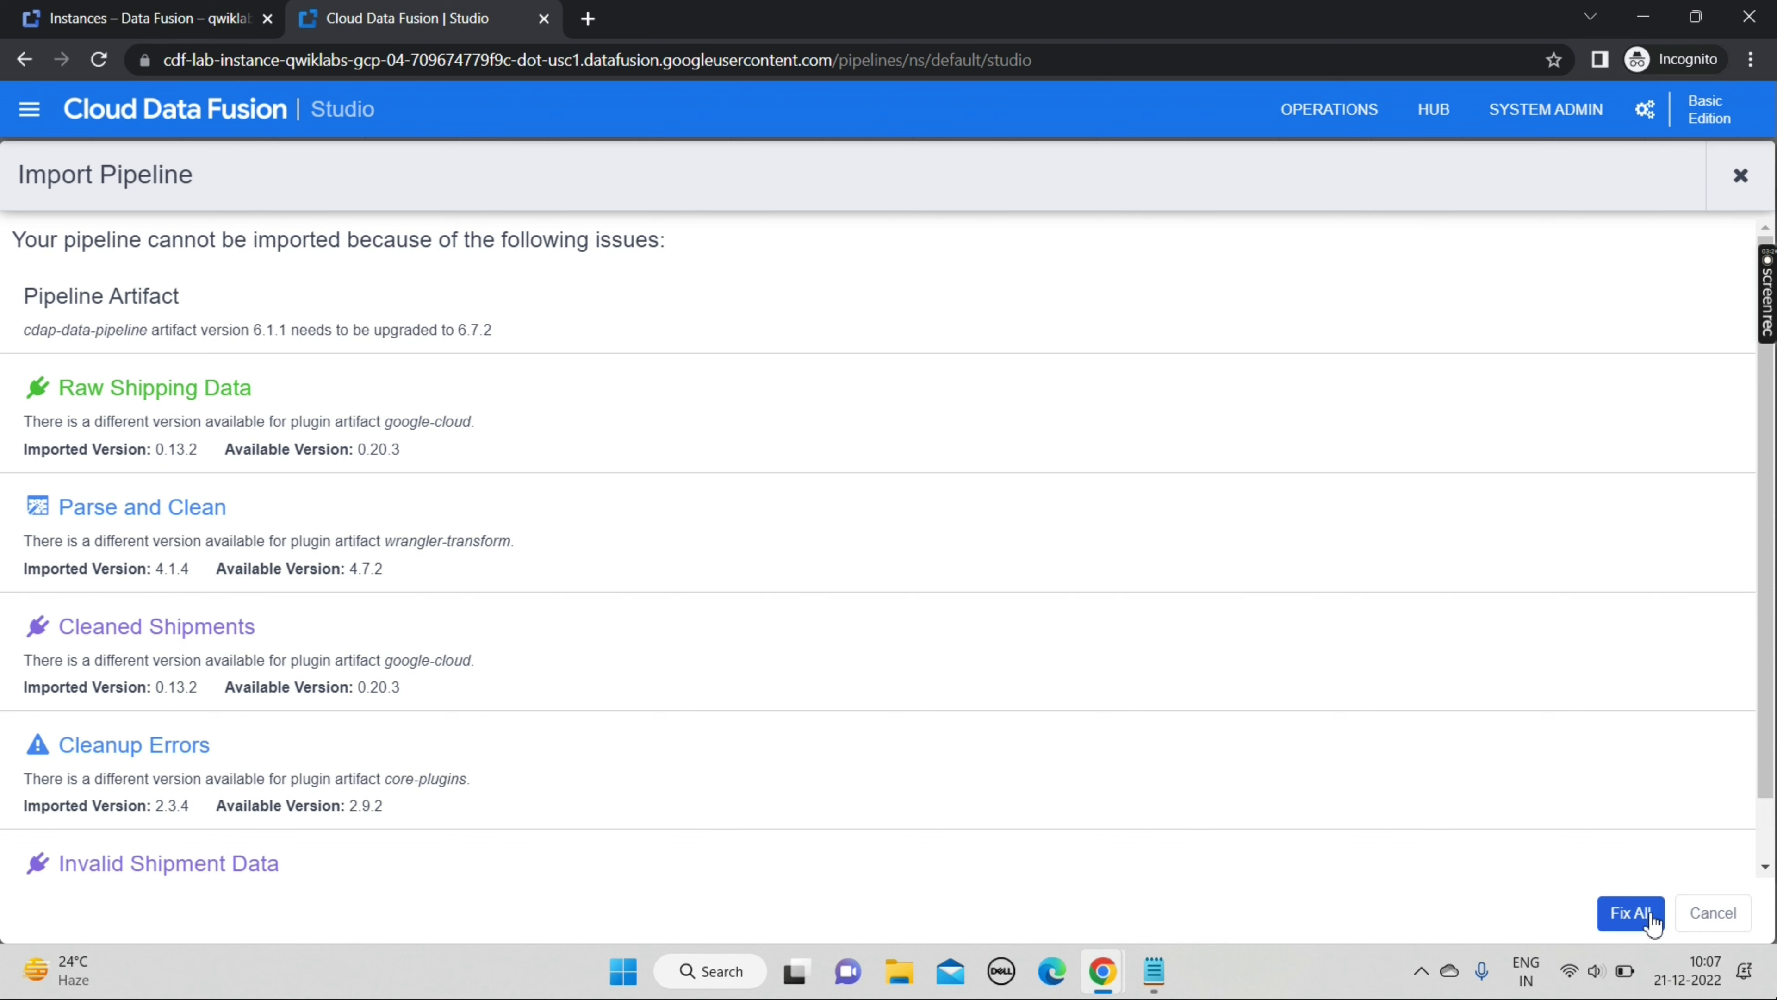
click(1630, 914)
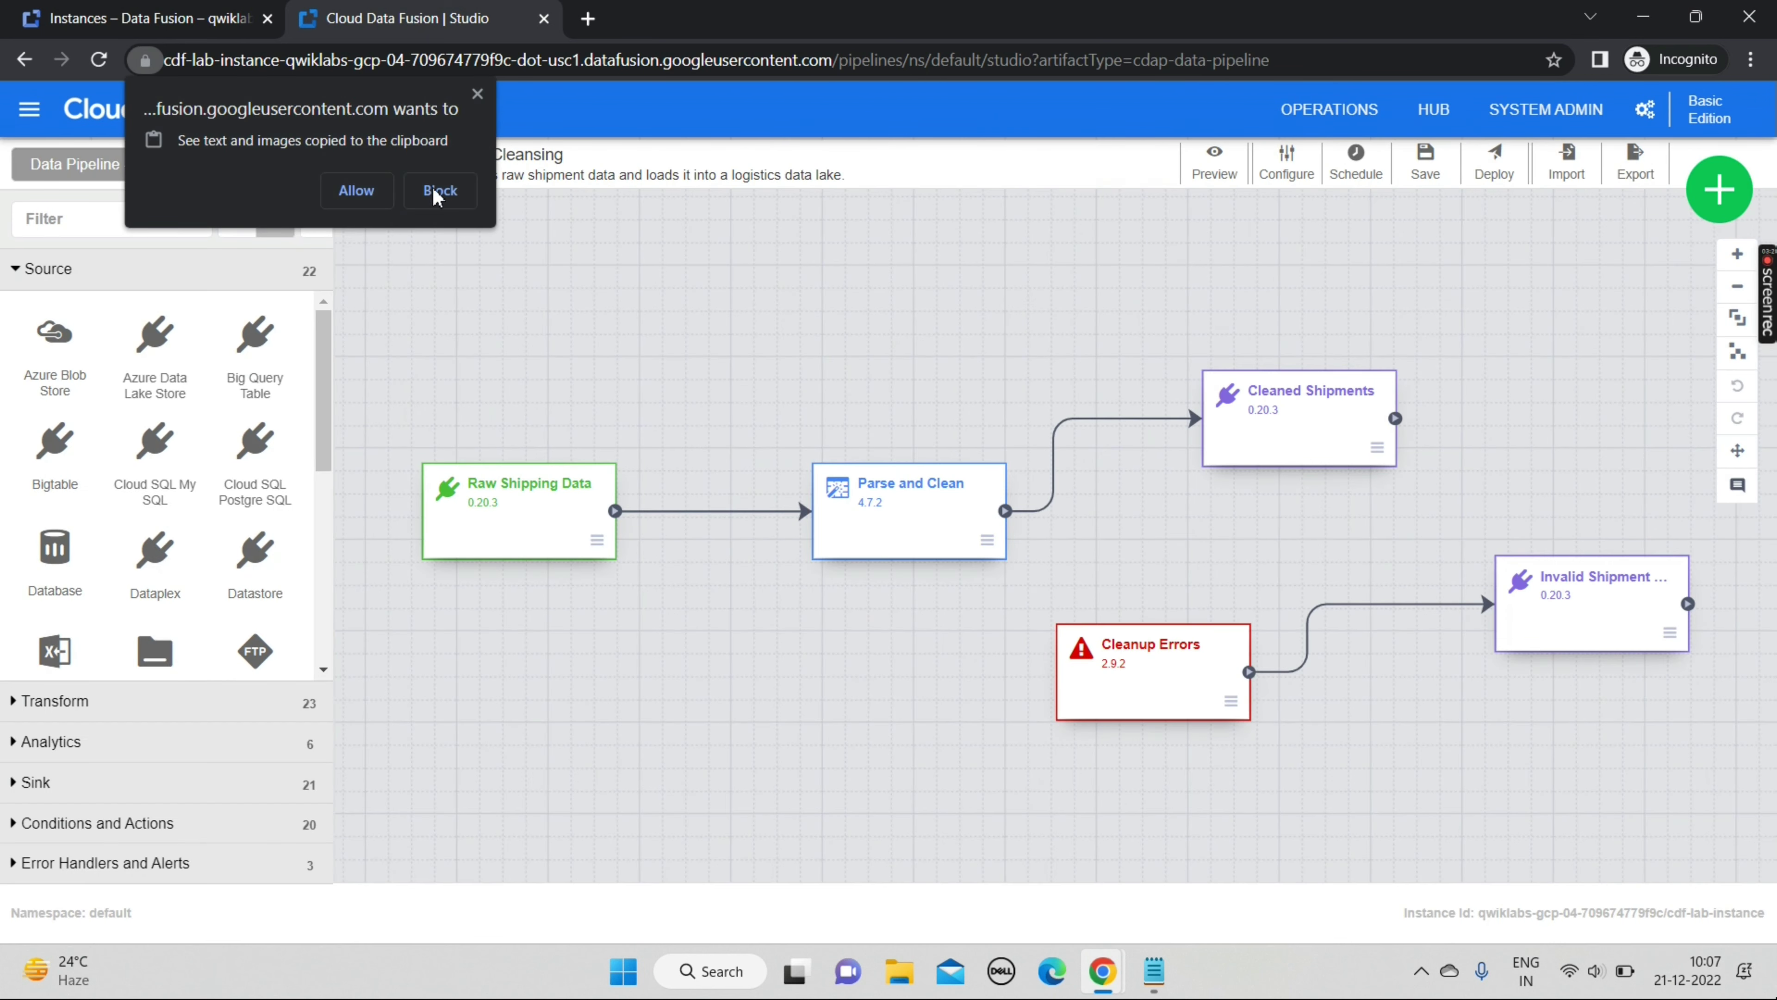
click(366, 193)
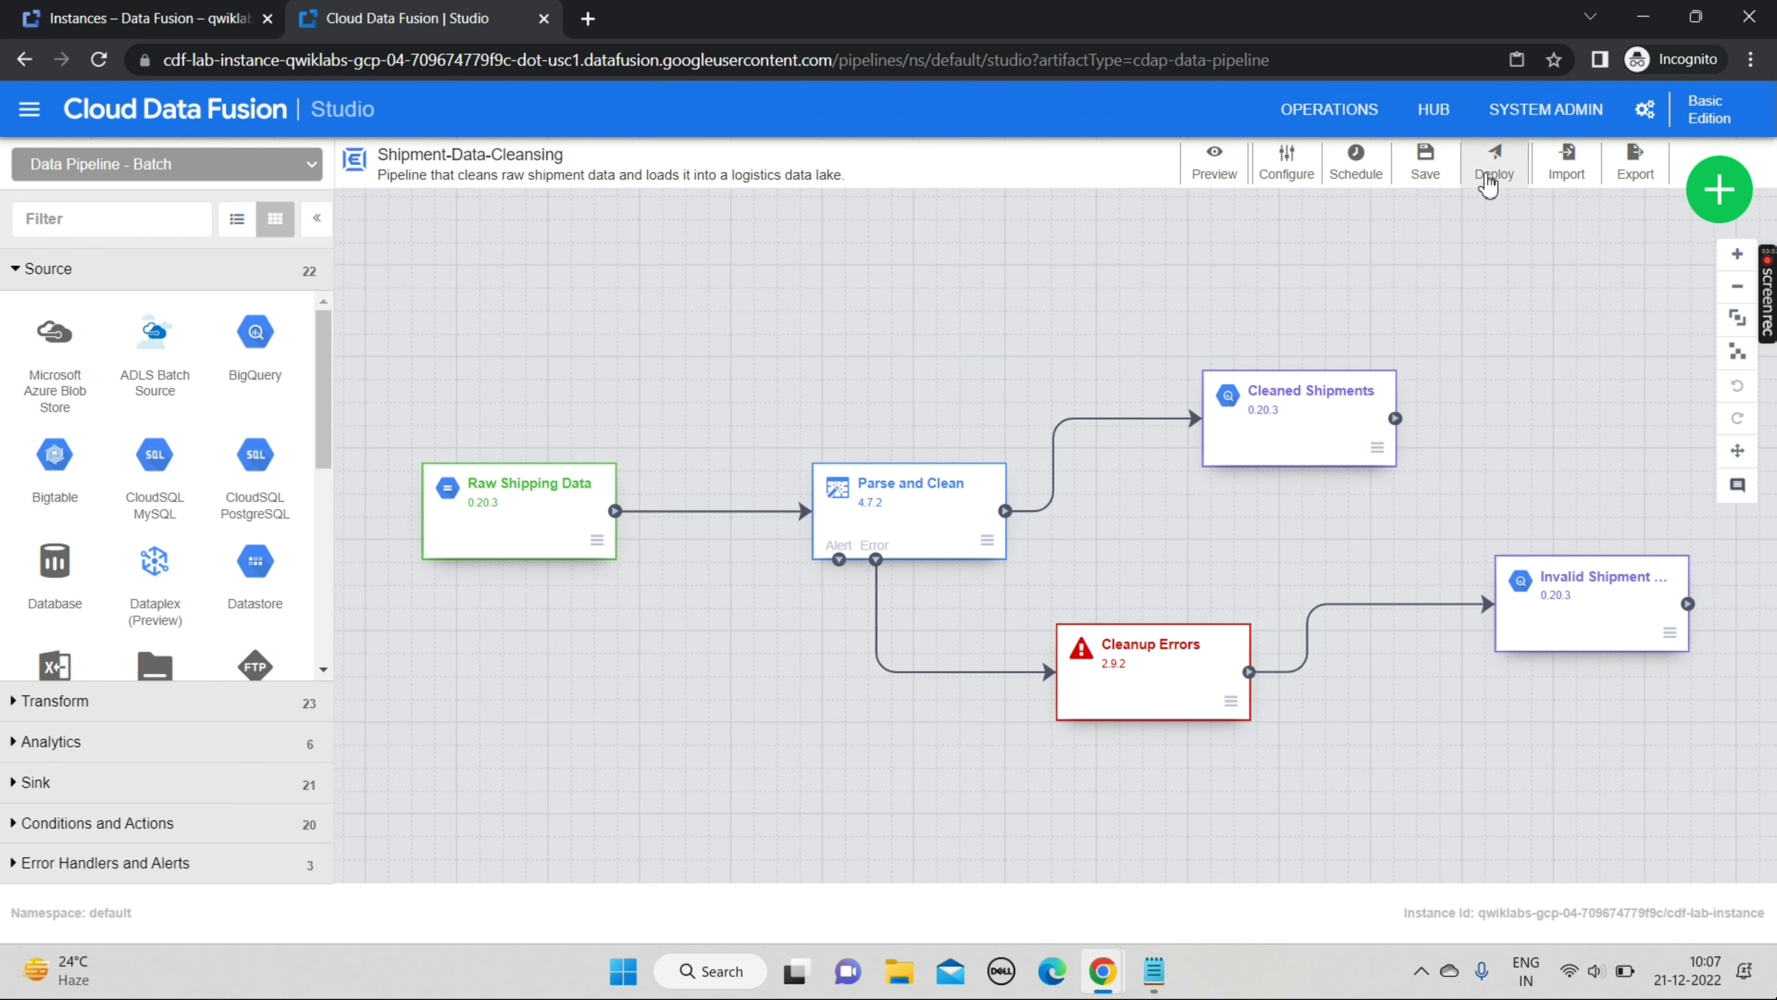
Deploy the Shipment-Data-Cleansing pipeline and run it.
click(1493, 168)
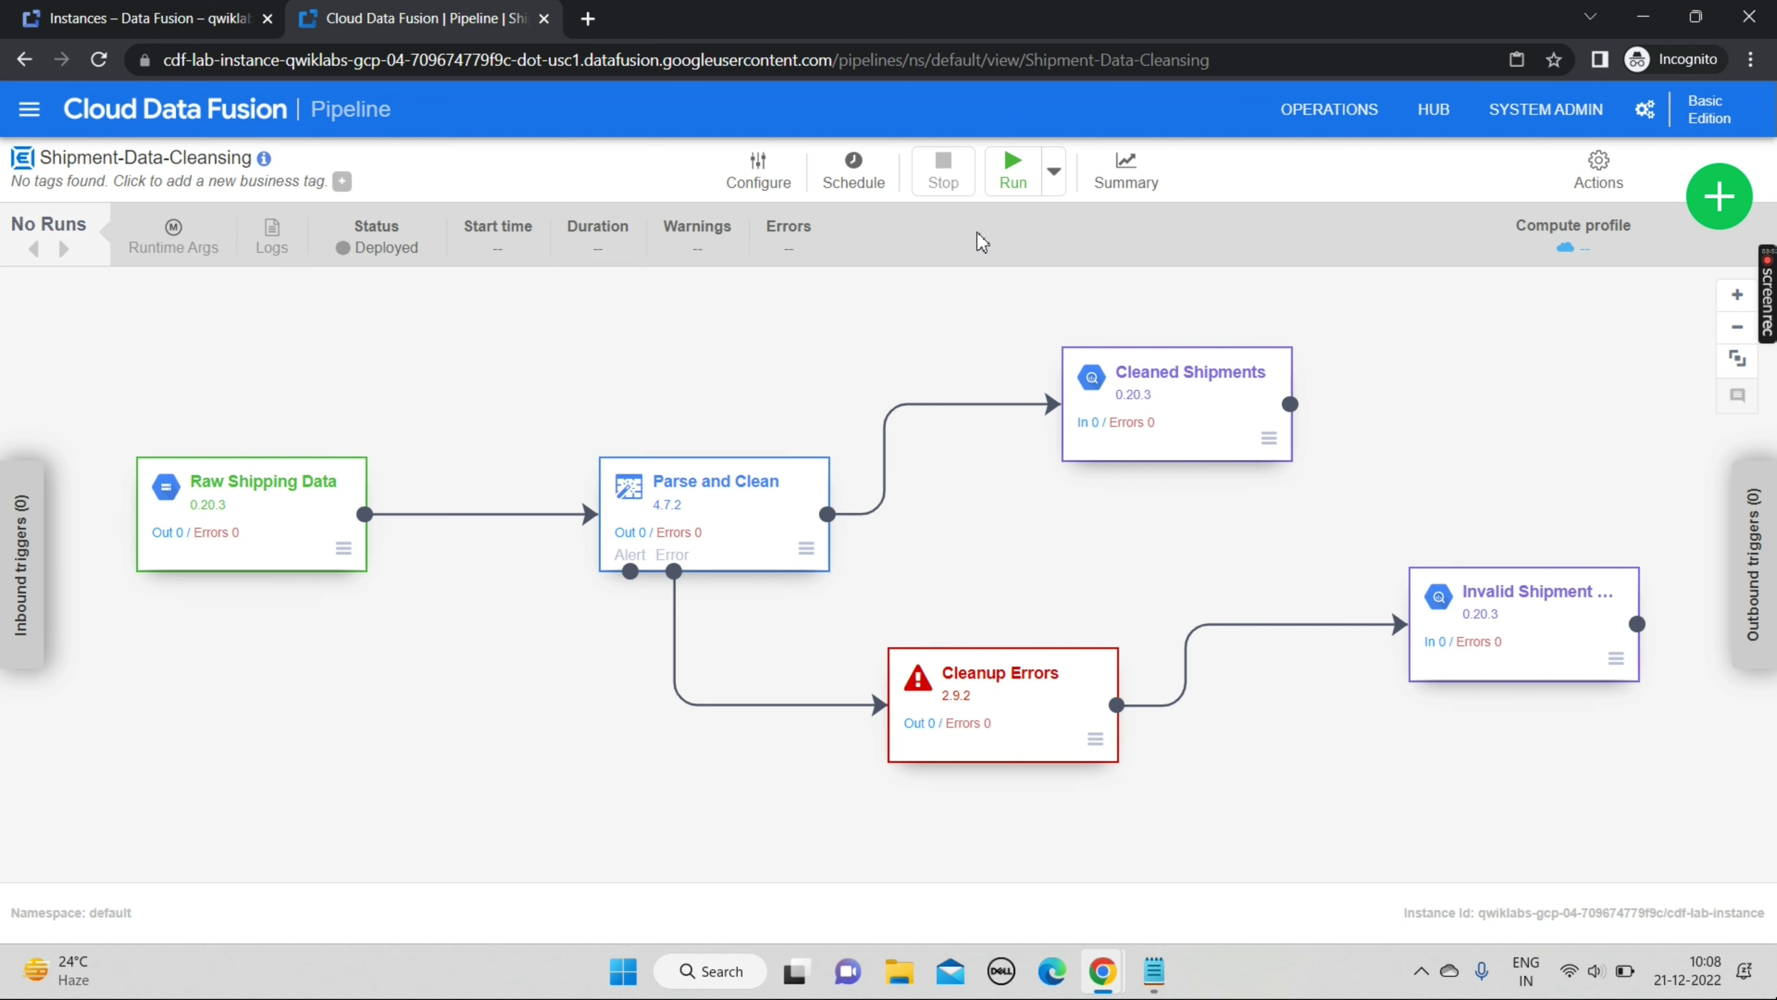
click(1007, 179)
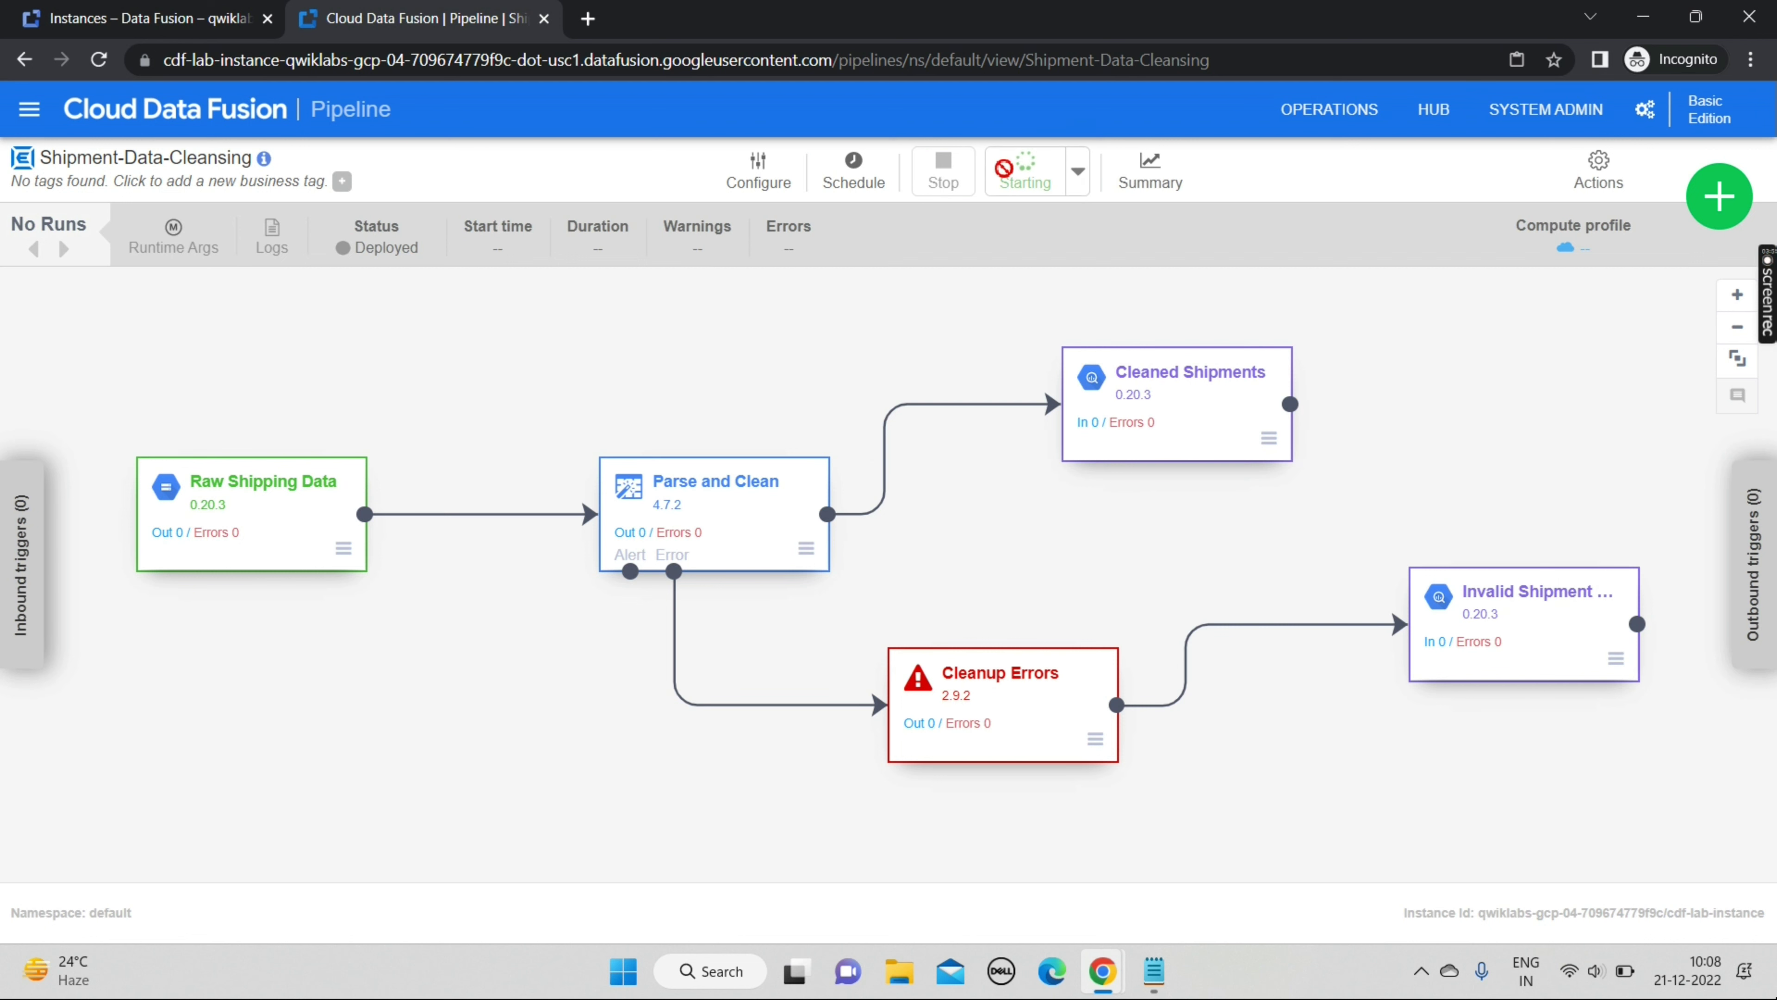